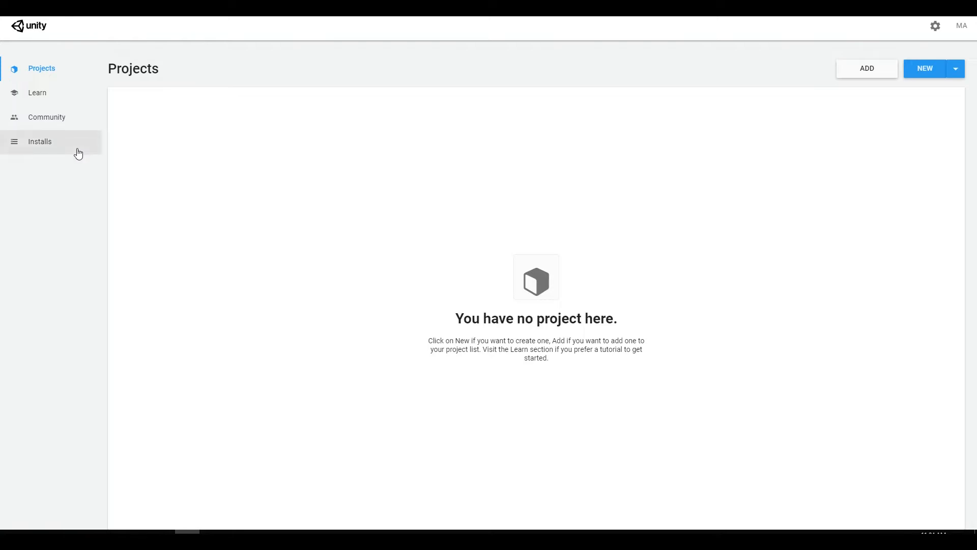
Step: Review the installed Unity versions and the releases available to add, without adding one
click(54, 140)
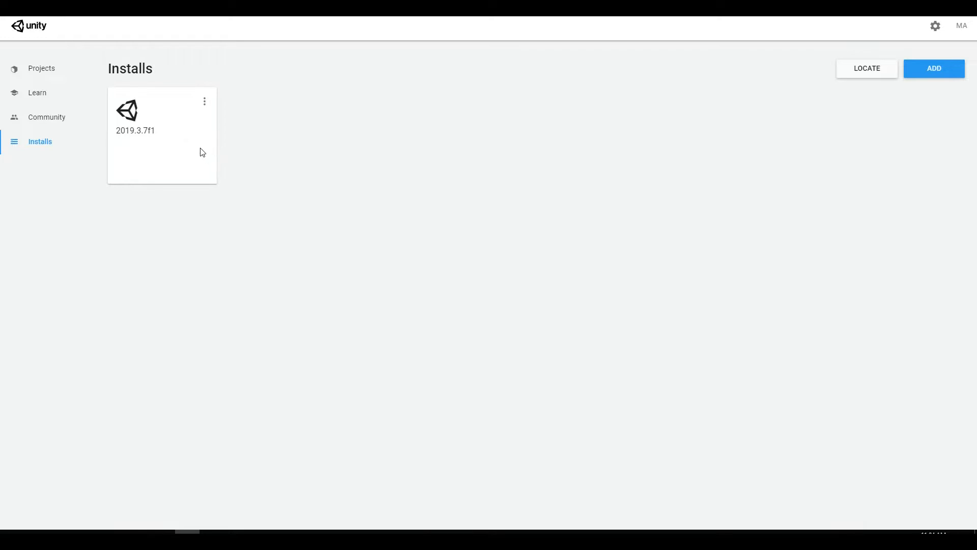
click(942, 74)
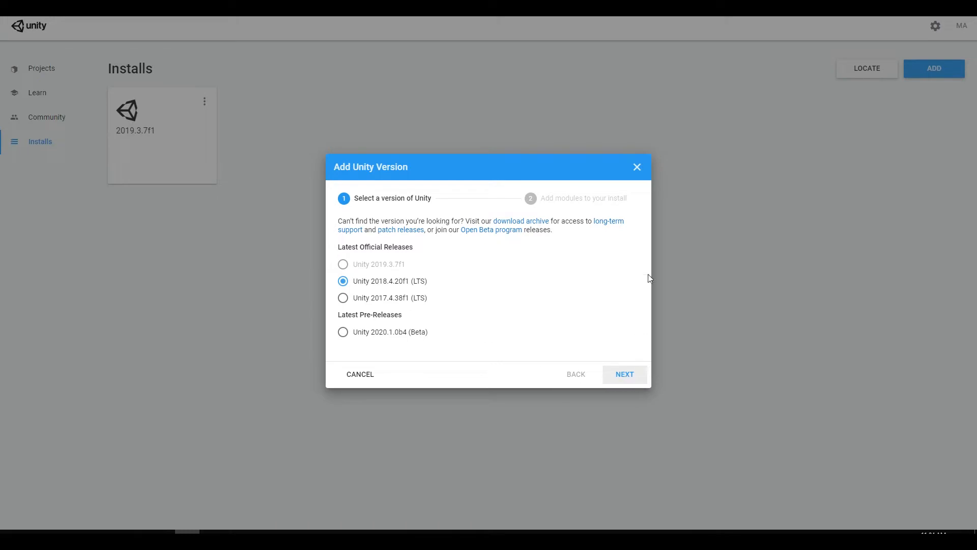
click(638, 168)
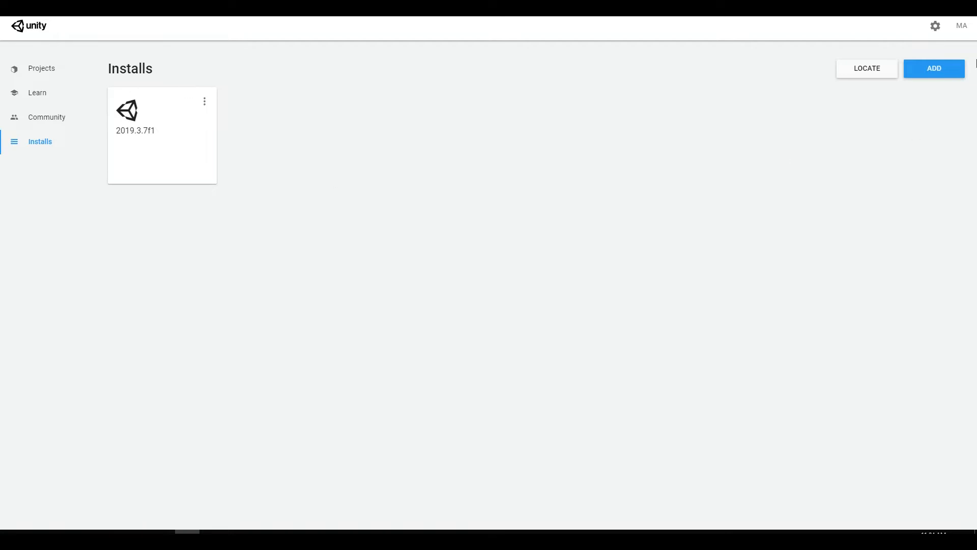
Step: Sign out of the Unity account and bring up the account menu again
click(960, 31)
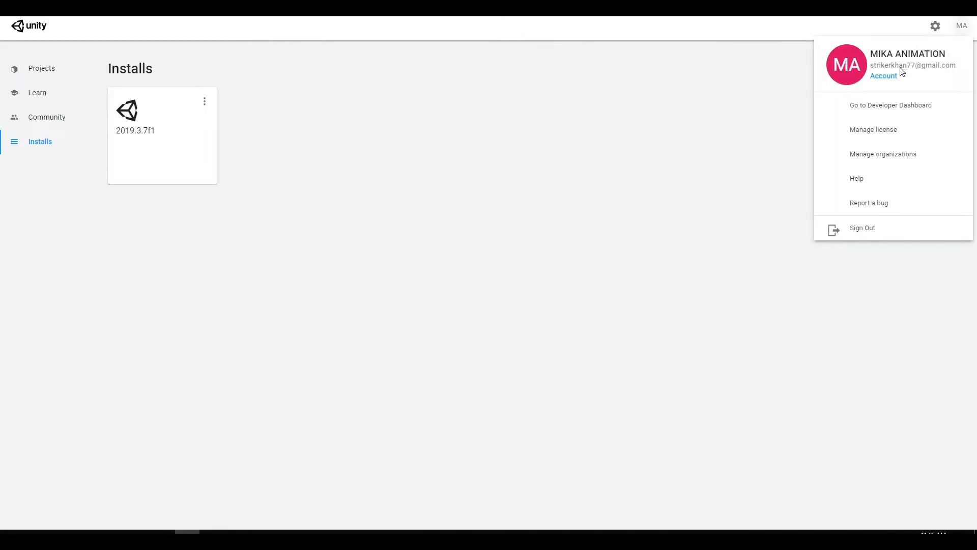
click(870, 224)
click(967, 31)
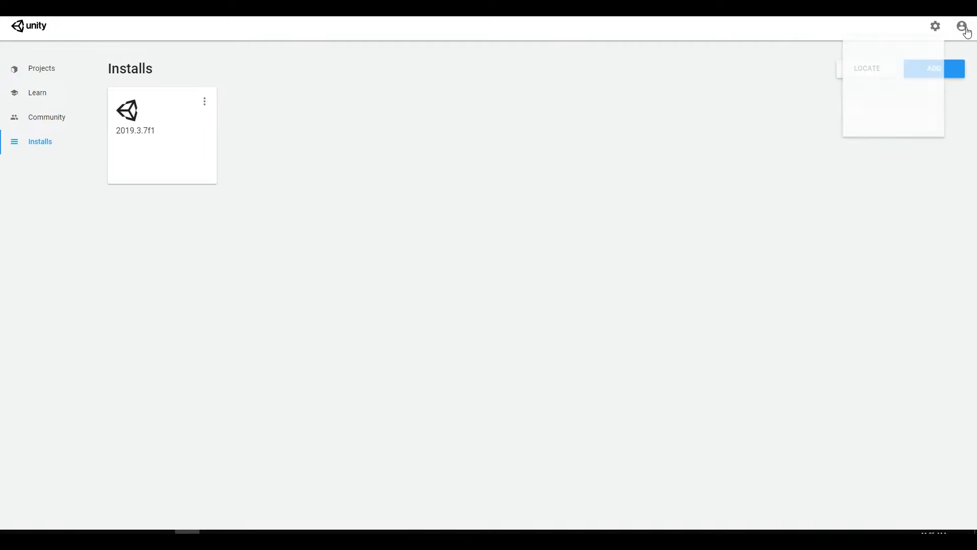
click(905, 153)
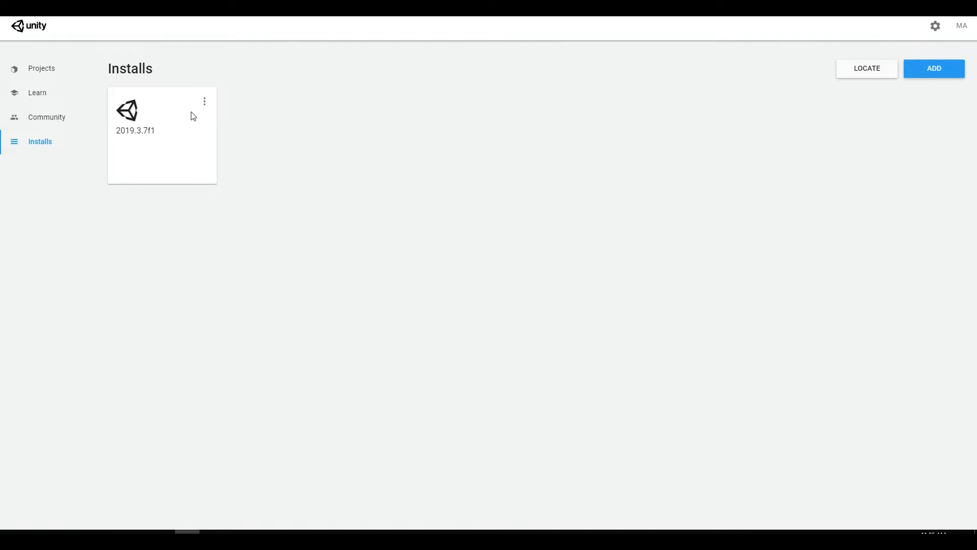
Step: Start a new project with the 3D template and name it "Introduction to Unity"
click(46, 76)
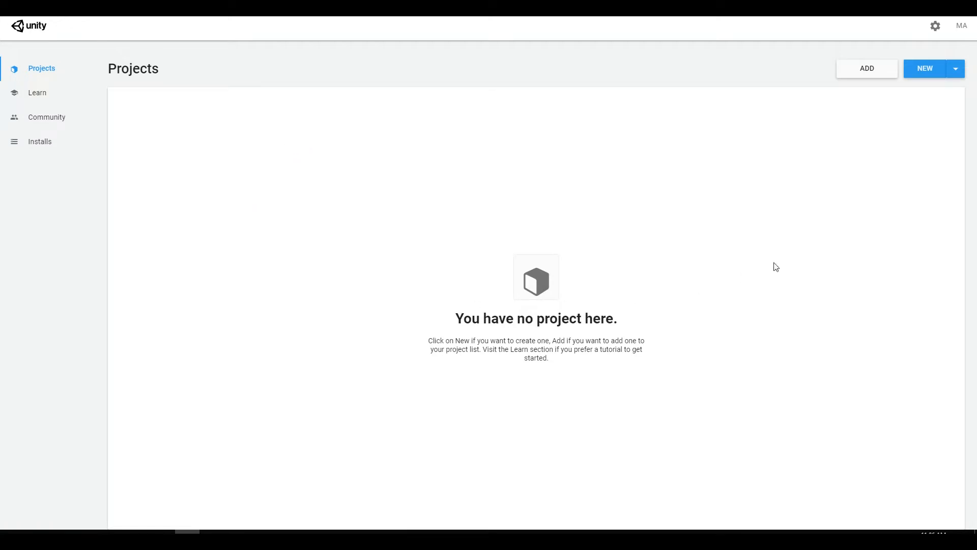
click(924, 70)
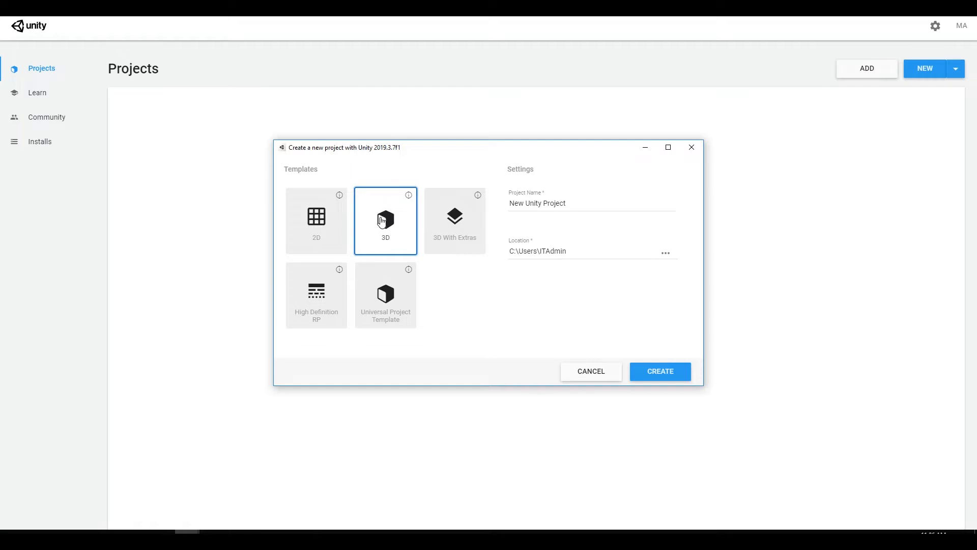
double_click(552, 203)
click(552, 203)
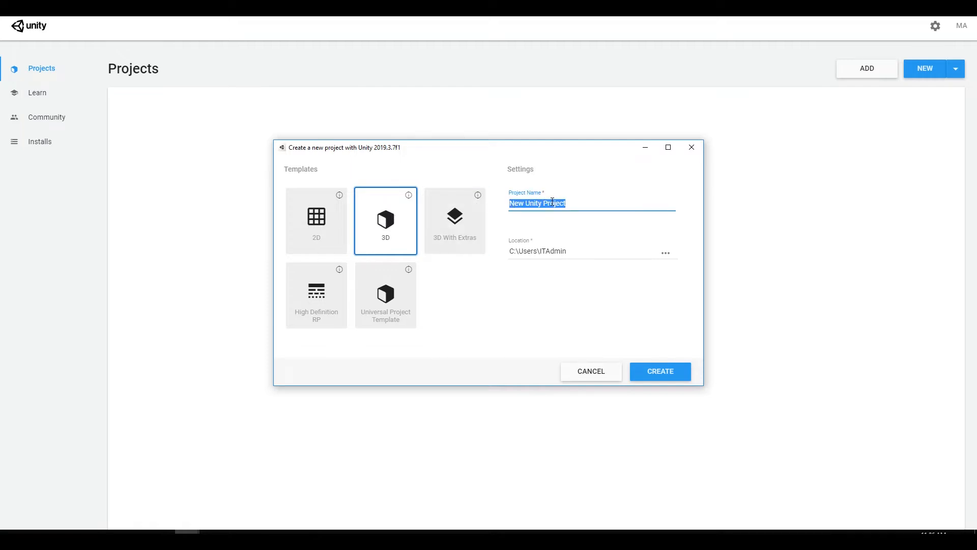
text(Introduction to Un)
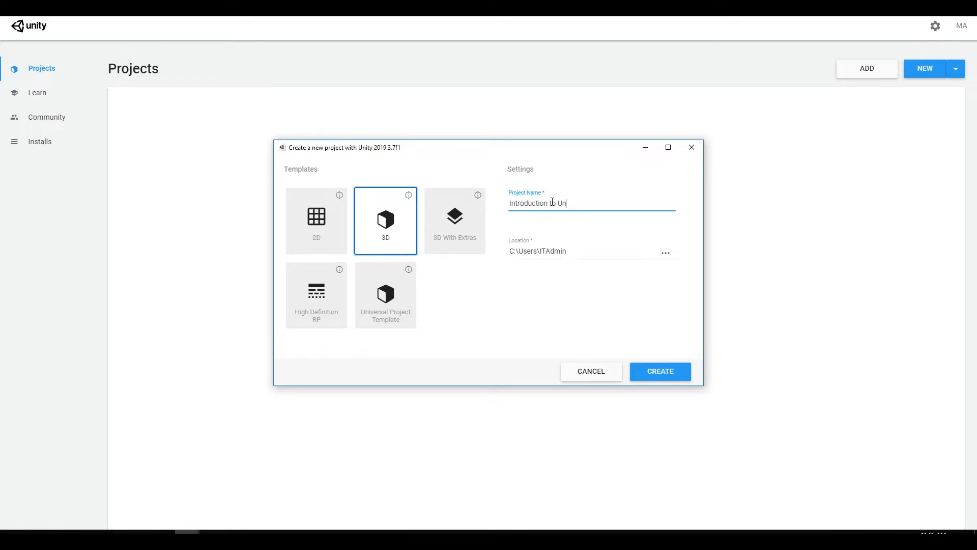
text(ity)
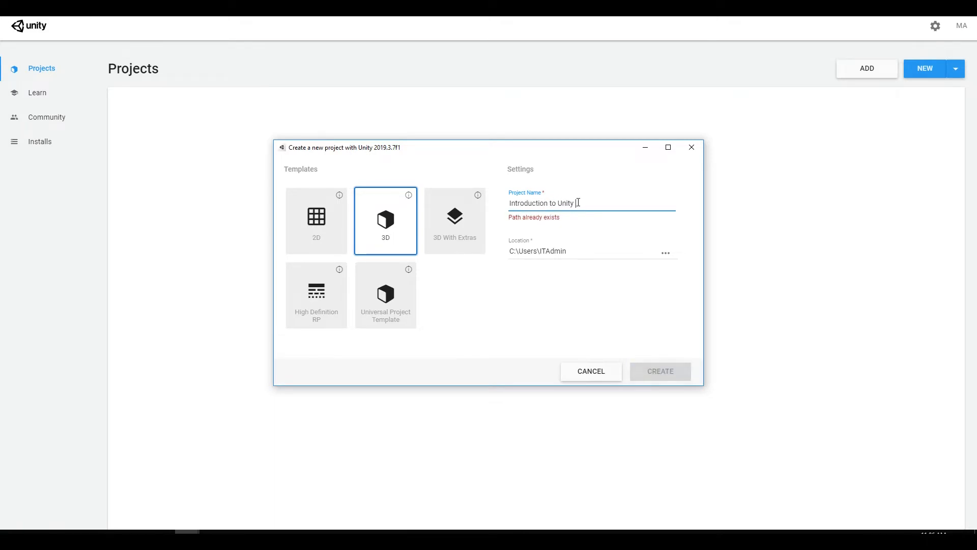
Step: Shorten the project name to "Intro to Unity" and create the project
key(BackSpace)
key(BackSpace)
key(BackSpace)
key(BackSpace)
key(BackSpace)
key(BackSpace)
key(BackSpace)
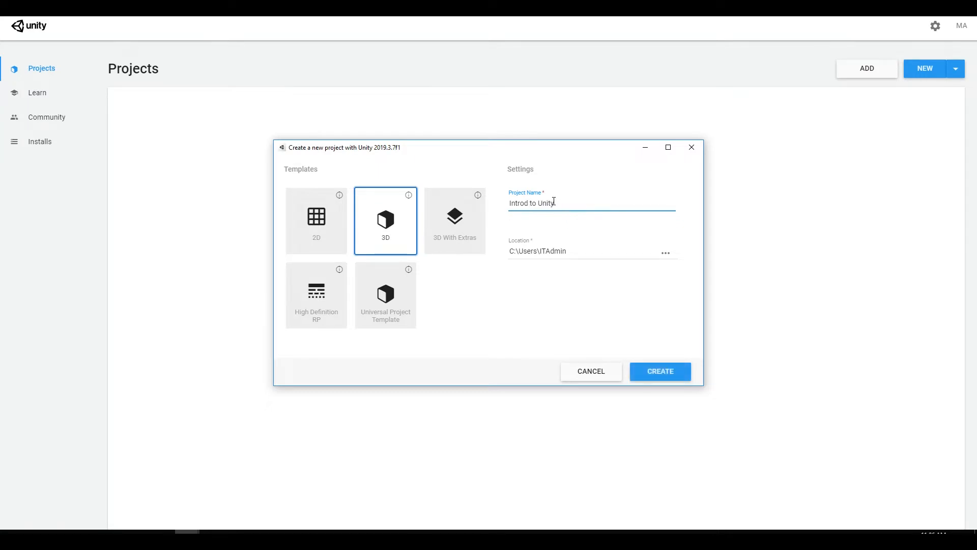
click(657, 369)
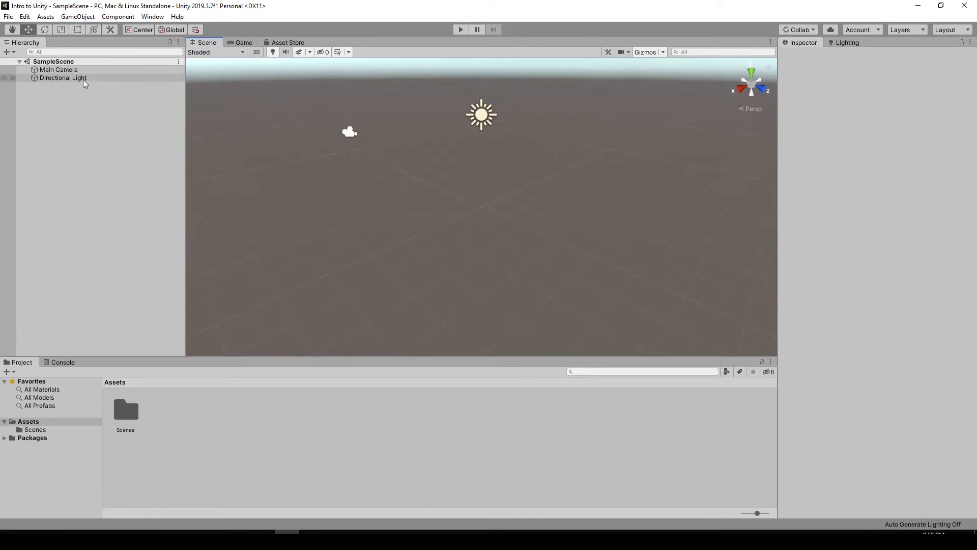
Step: Inspect the properties of the Main Camera and the Directional Light, leaving nothing selected
click(71, 70)
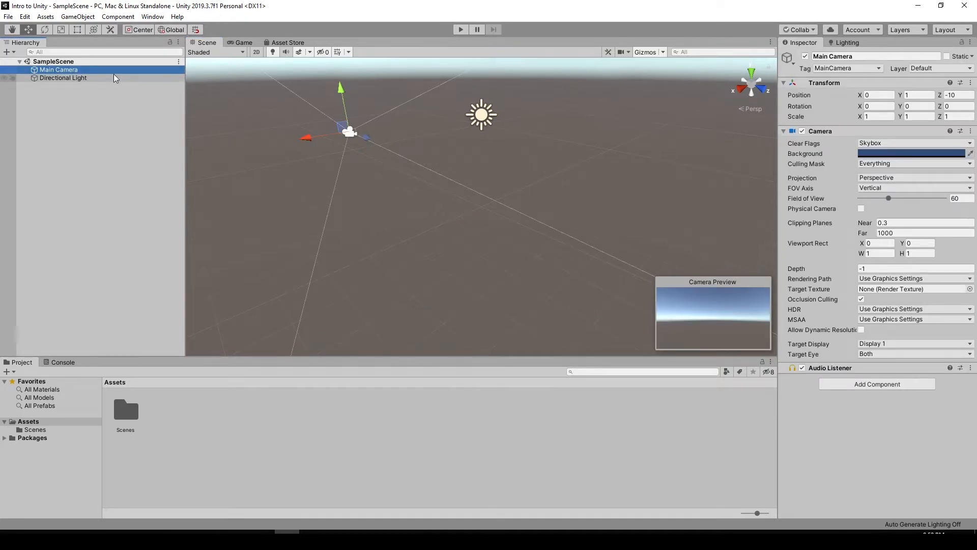
click(72, 79)
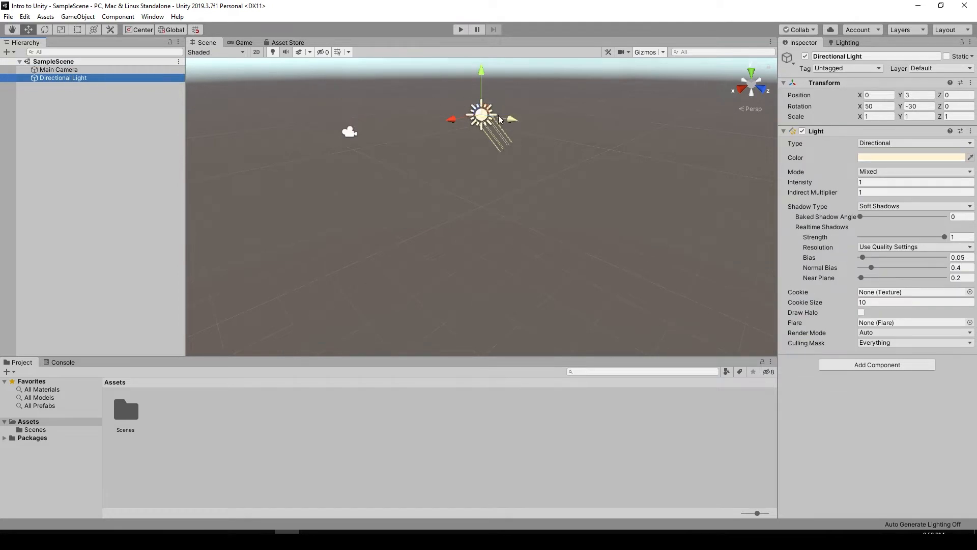
click(430, 110)
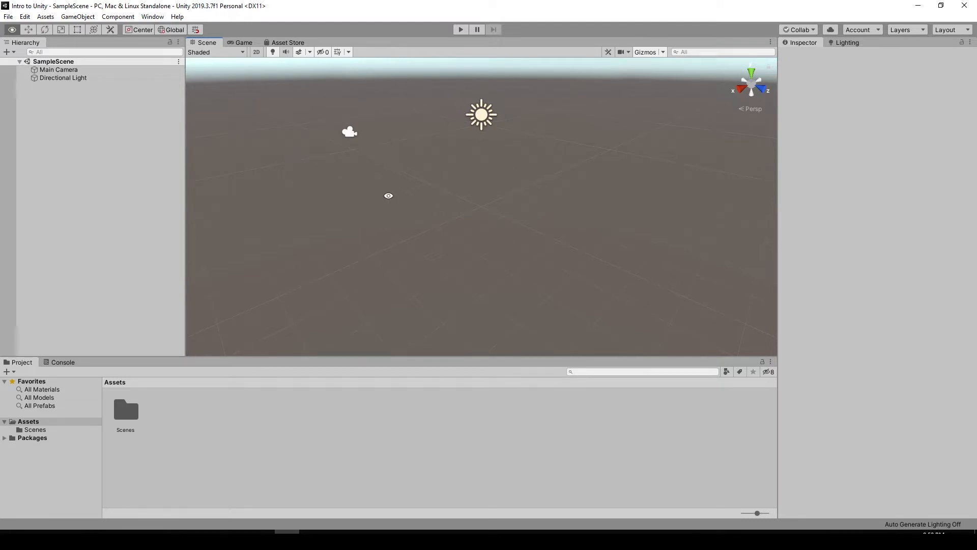
Step: Orbit, pan and zoom the Scene view to look around the camera and the light
alt+drag(389, 197, 646, 209)
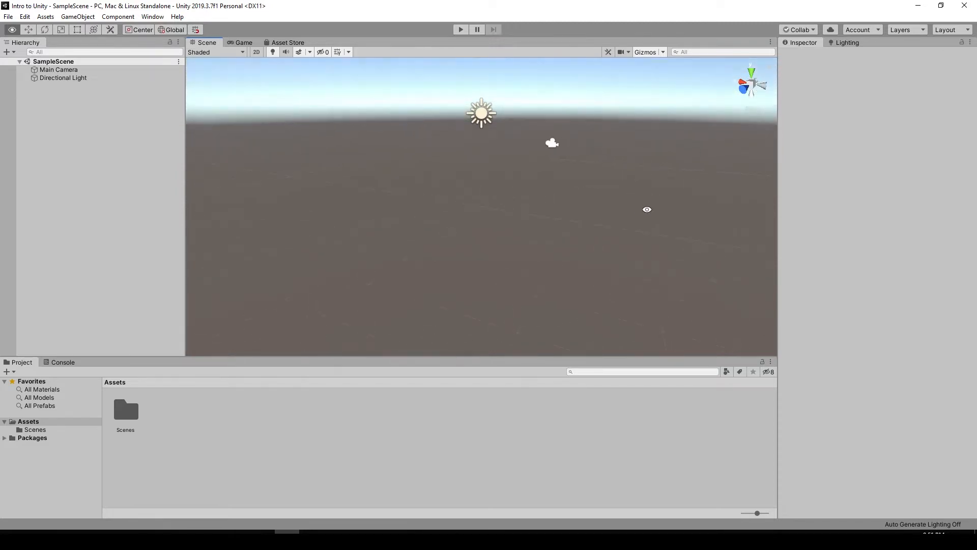
drag(612, 181, 519, 220)
scroll(503, 218, up, 5)
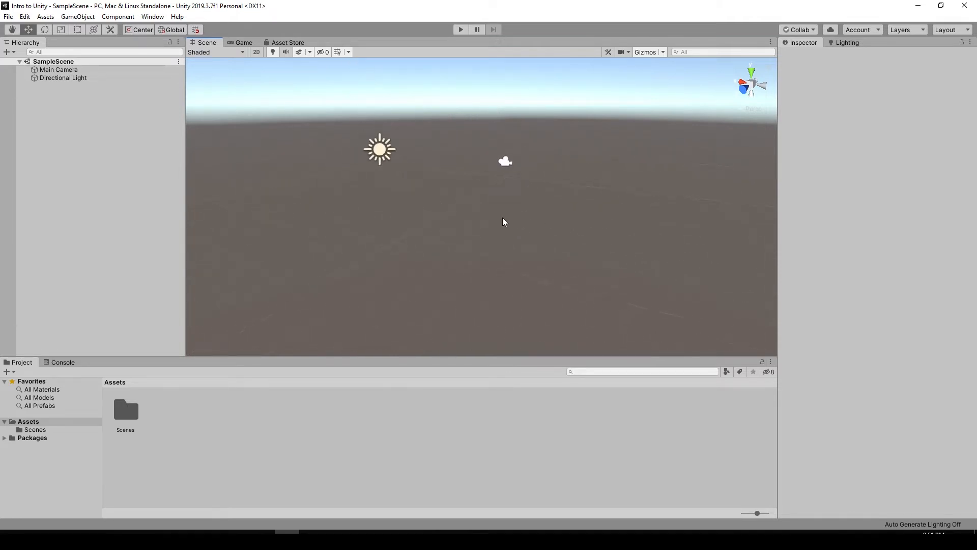
scroll(502, 217, down, 3)
scroll(502, 218, up, 5)
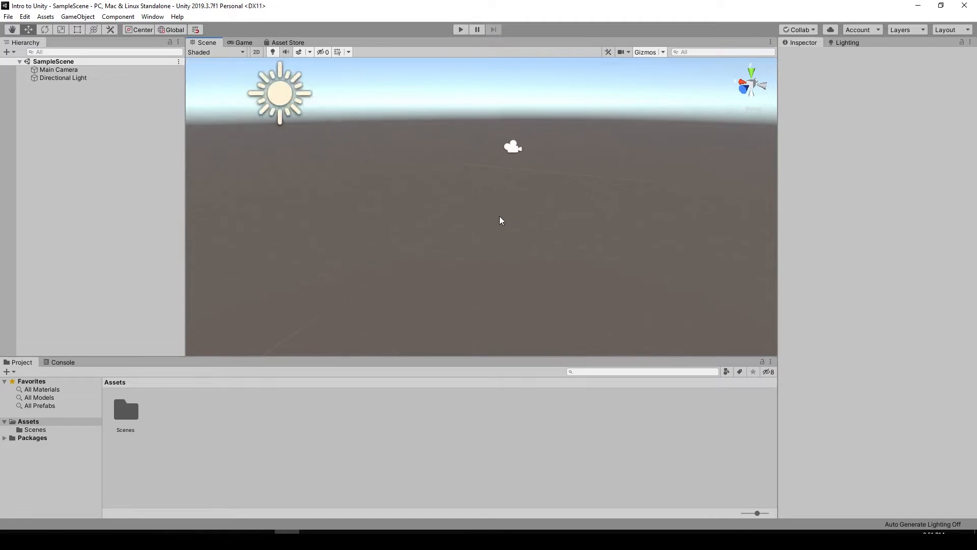
scroll(493, 215, down, 3)
alt+right_drag(443, 183, 388, 181)
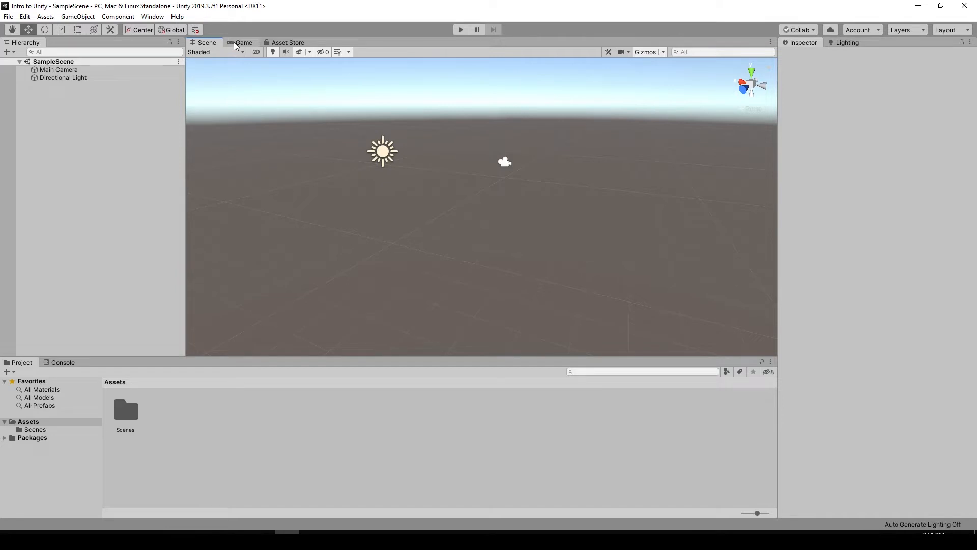
Step: Look at the Game view, return to the Scene view and check the Main Camera's preview
click(235, 44)
click(204, 44)
click(96, 70)
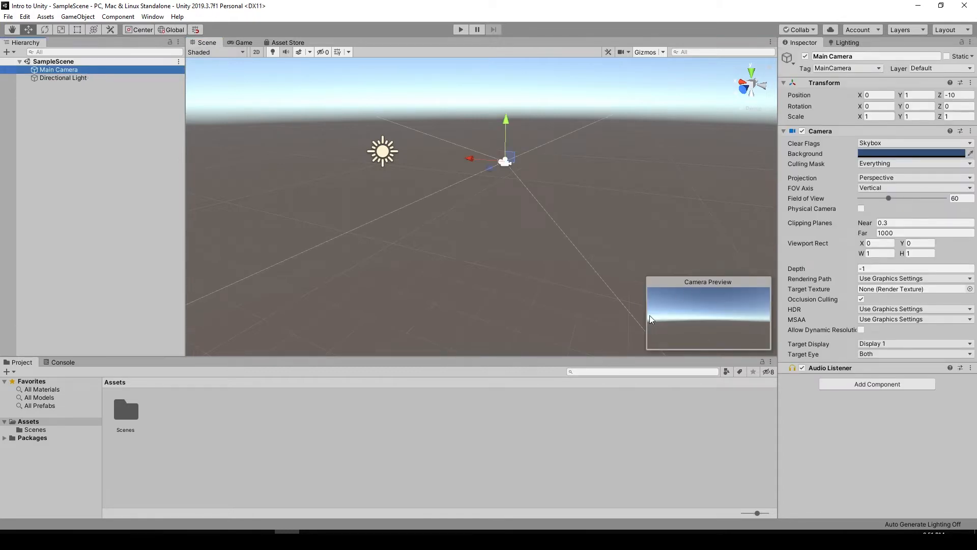
click(625, 242)
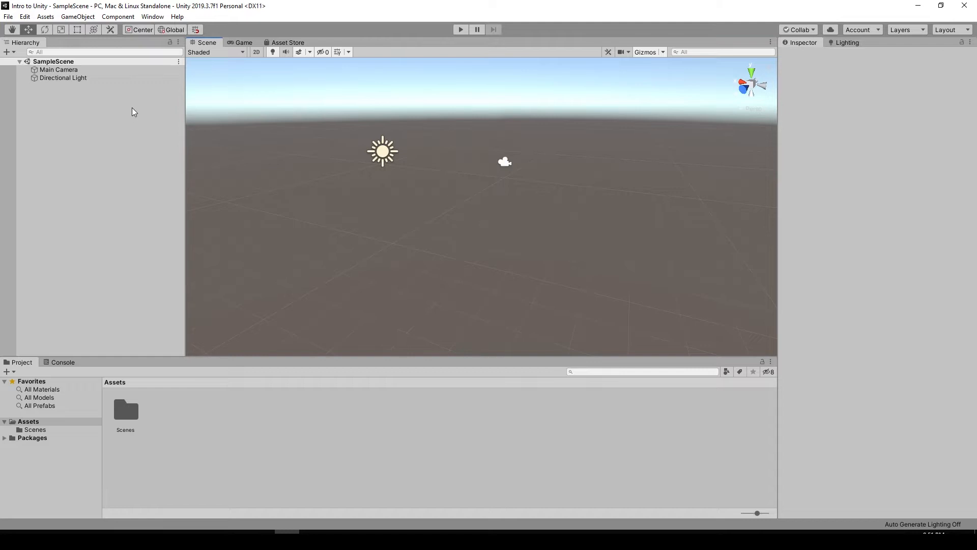
Step: Look over the Asset Store home page and return to the Scene view
click(286, 41)
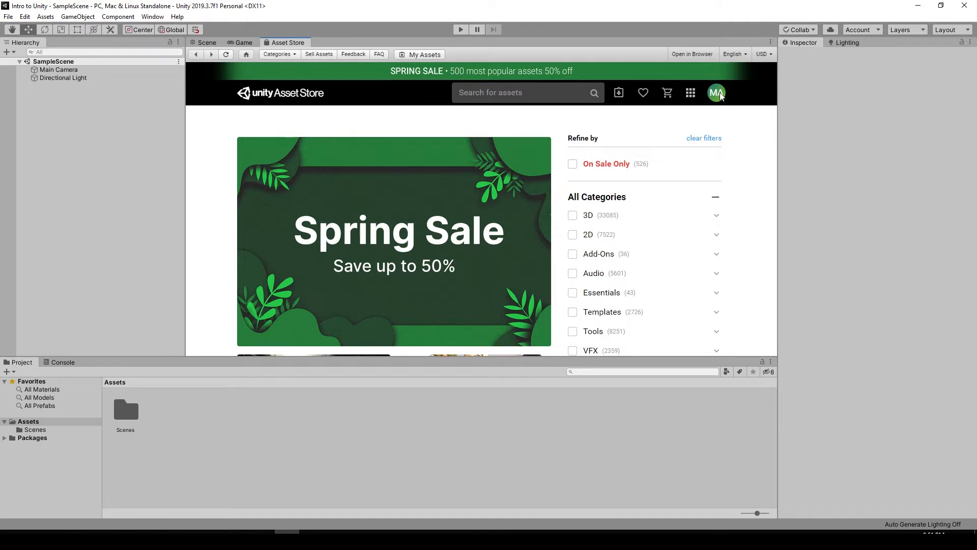
click(210, 43)
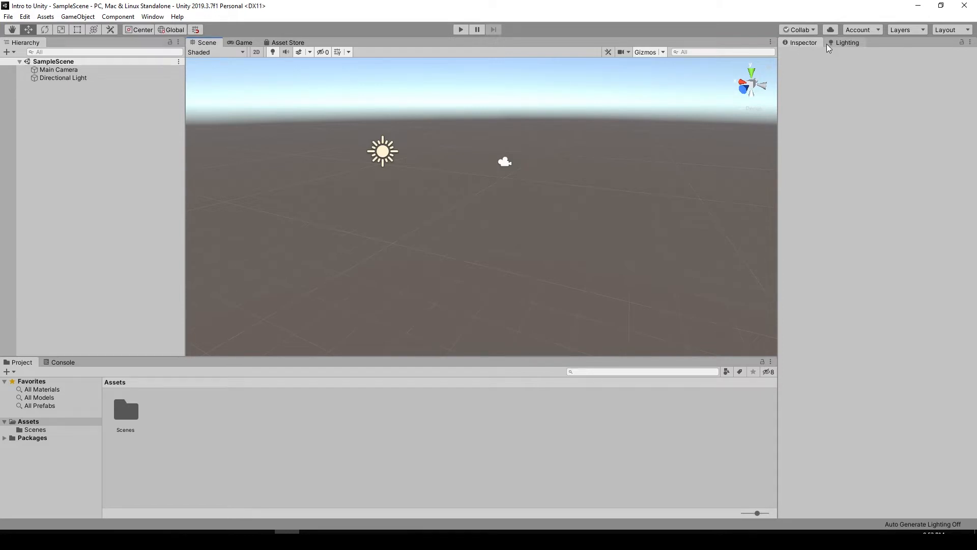
Step: Examine the Main Camera's component settings, and view the Console before returning to the project assets
click(78, 70)
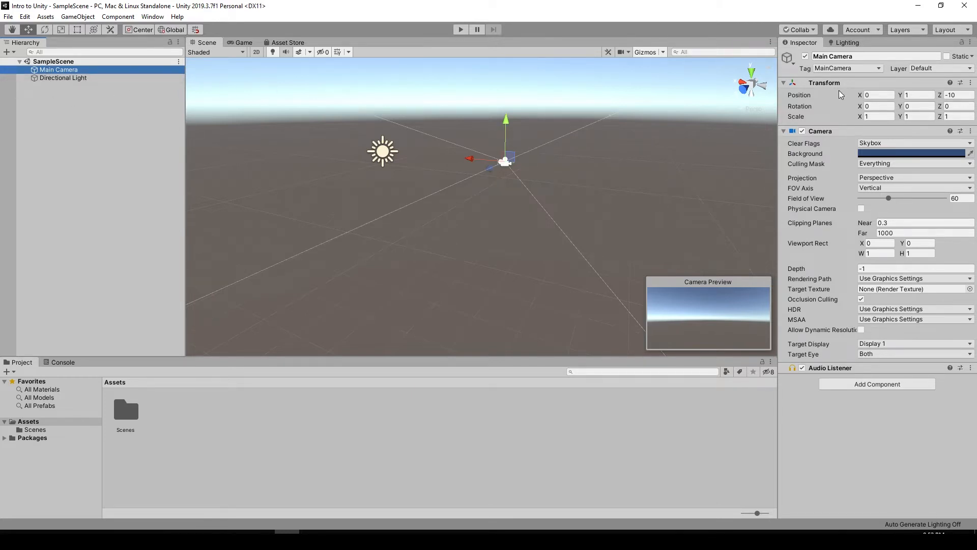
mouse_move(865, 223)
click(160, 420)
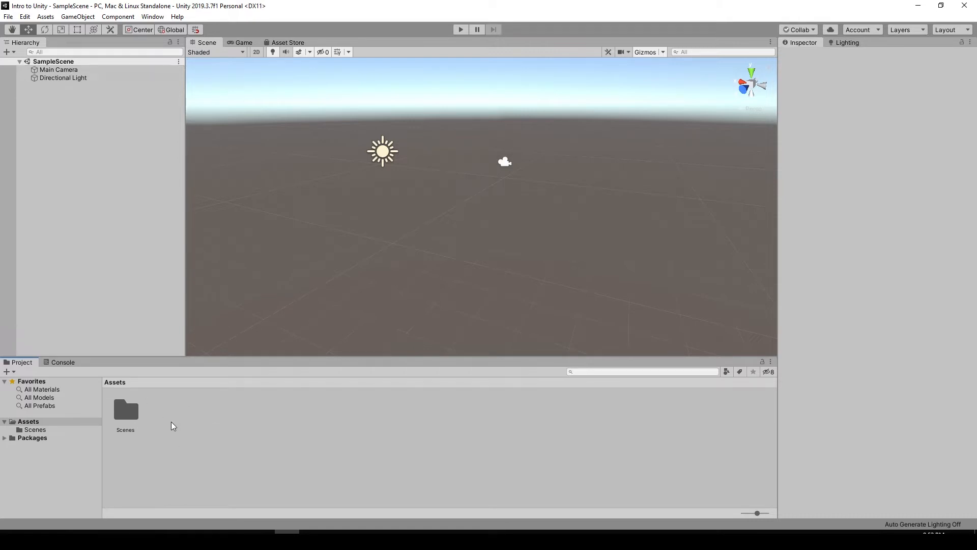
click(59, 363)
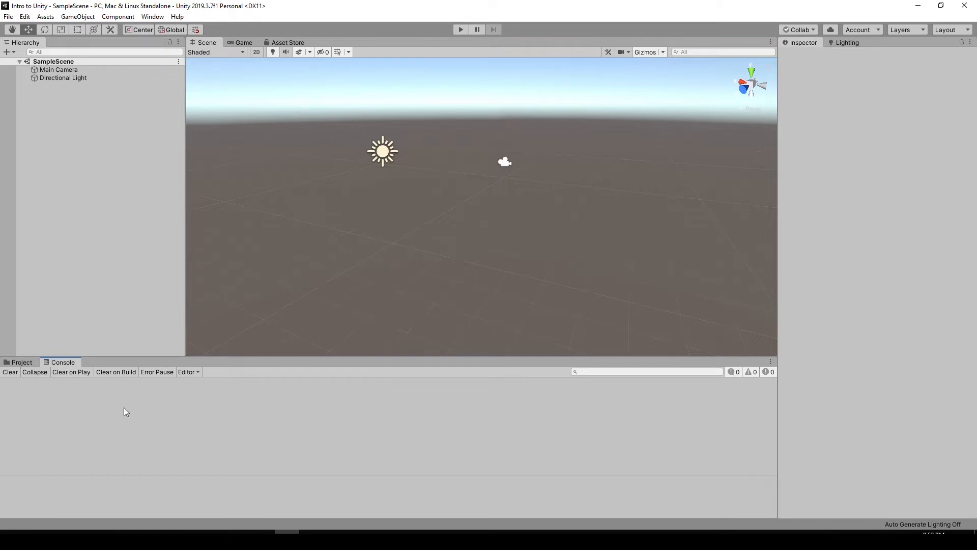
click(22, 363)
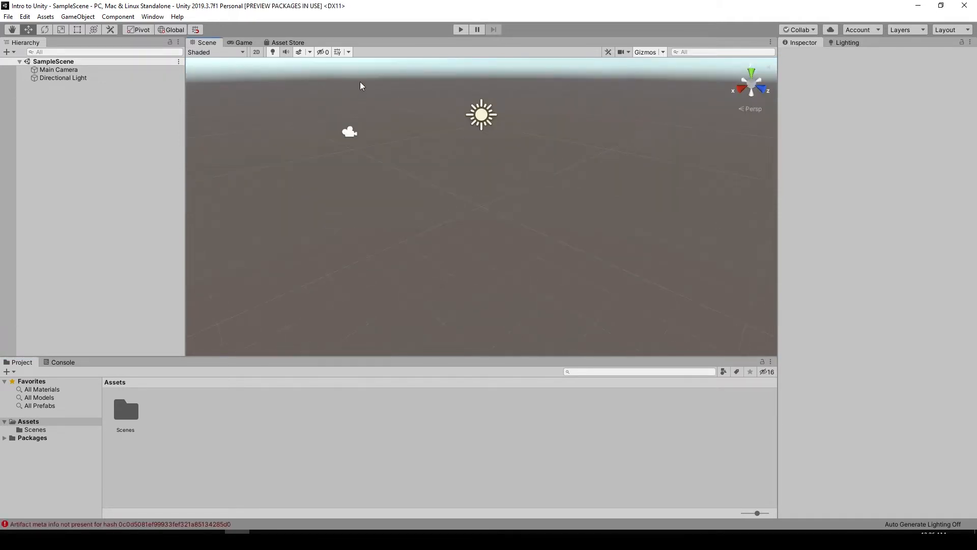
Step: Search the Asset Store for "3d game kit", reusing the recent search entry
click(300, 43)
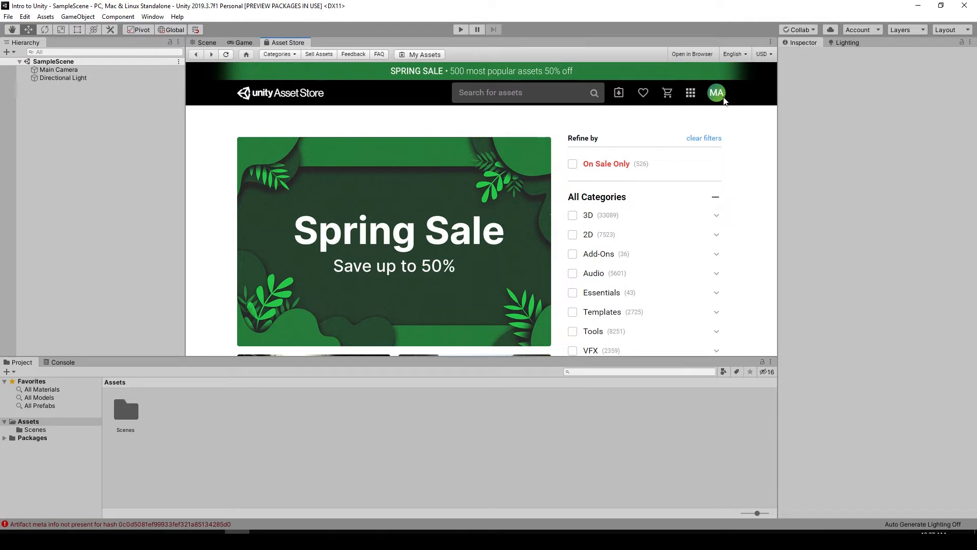
click(721, 100)
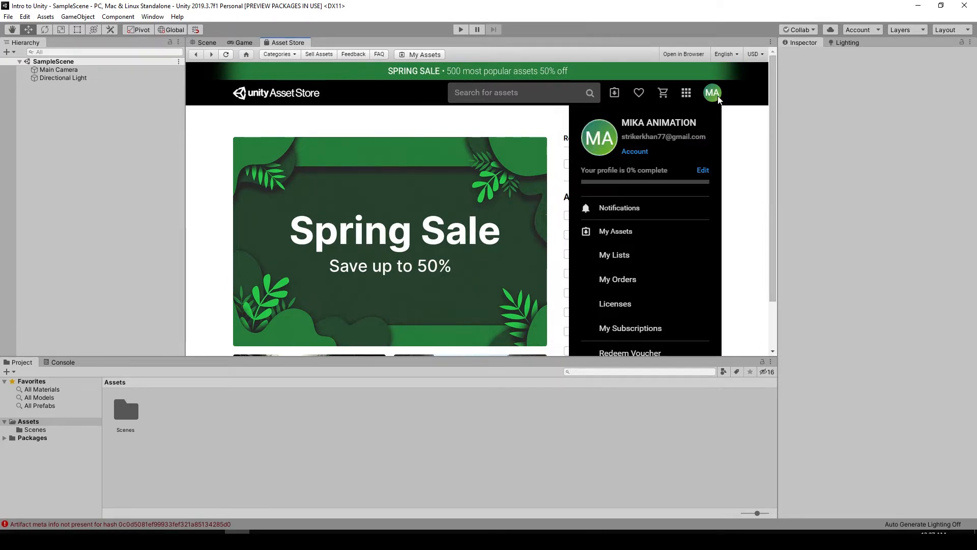
click(532, 88)
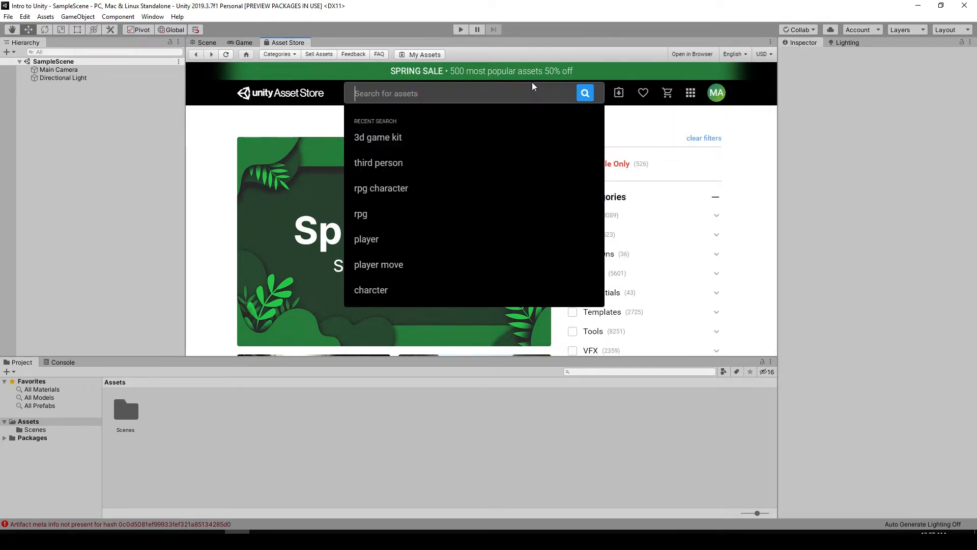
click(466, 138)
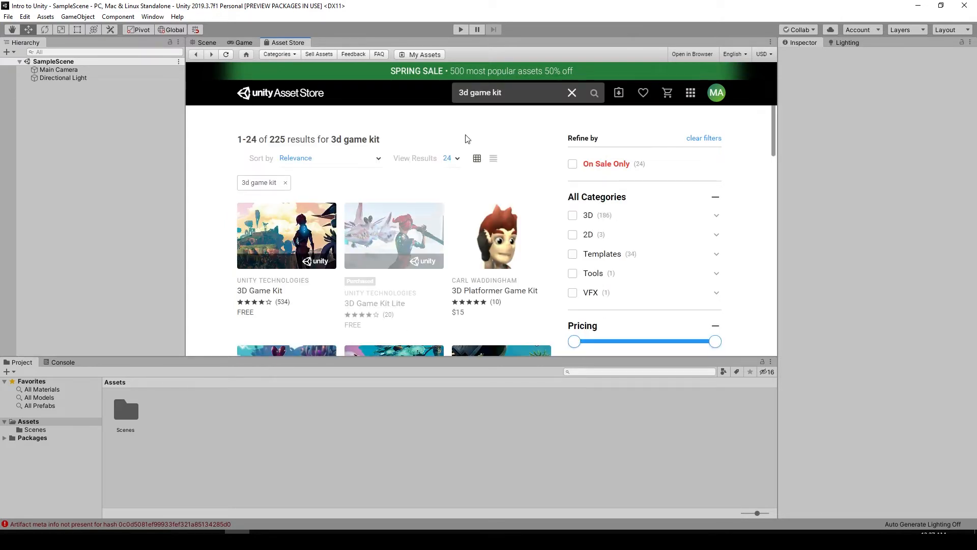
Step: Browse the 3D game kit search results and open the page of the free 3D Game Kit Lite asset
scroll(429, 179, down, 1)
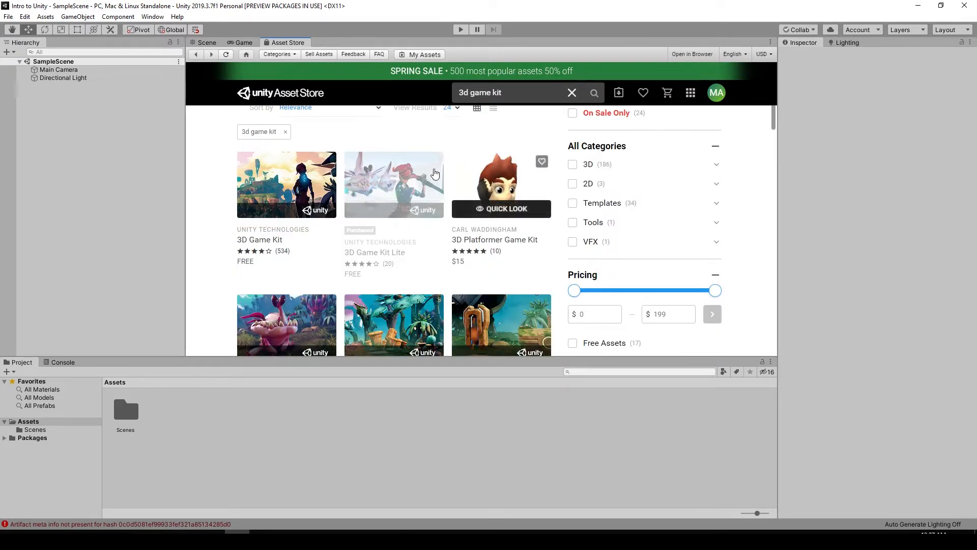
scroll(386, 186, down, 1)
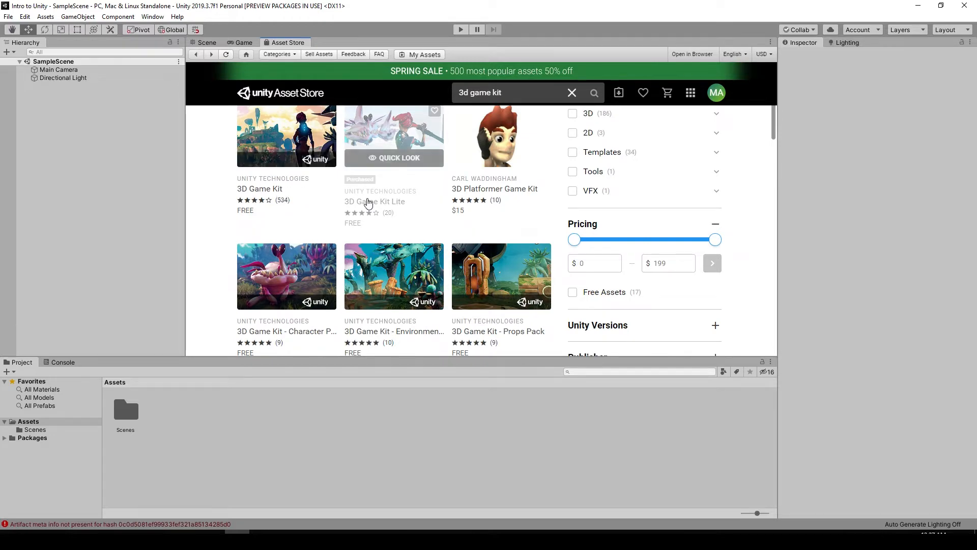
scroll(369, 203, down, 2)
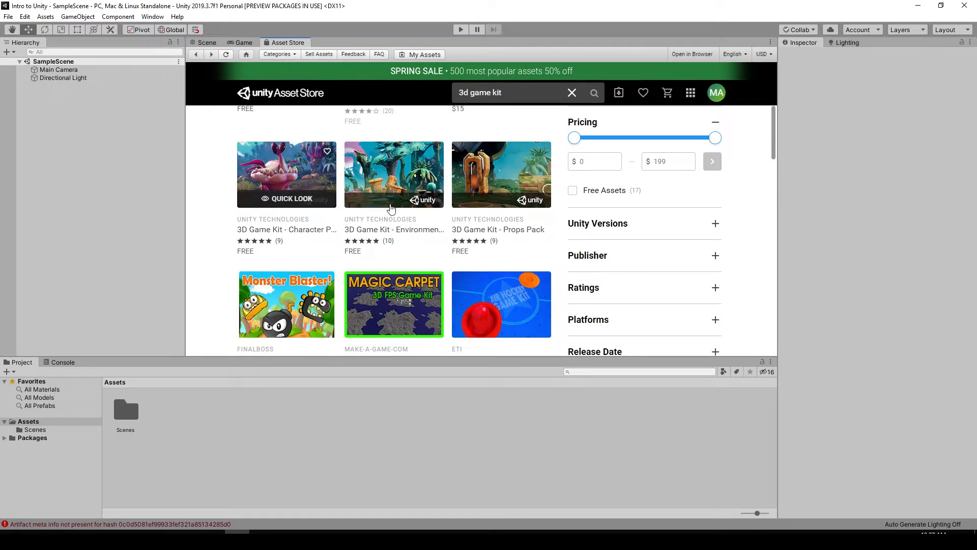
scroll(496, 206, up, 2)
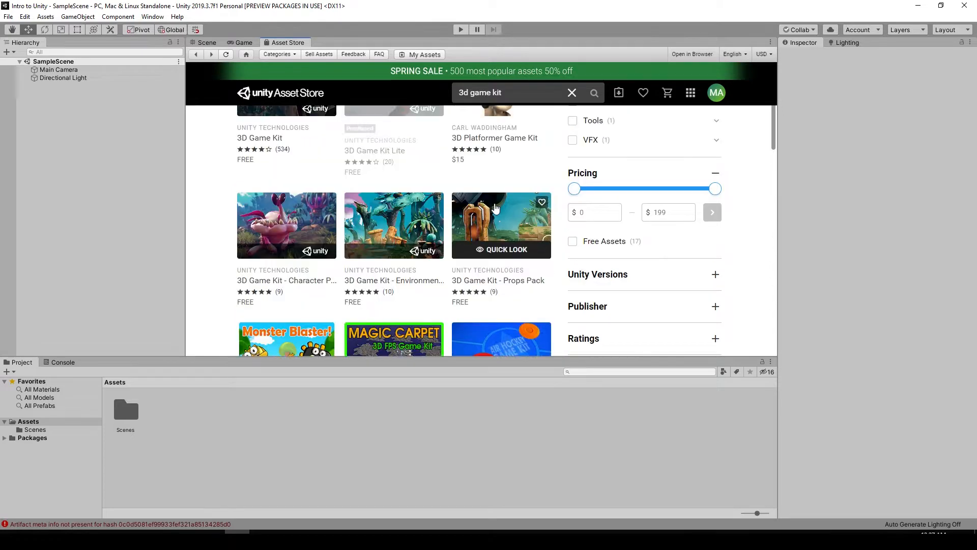
scroll(440, 204, up, 1)
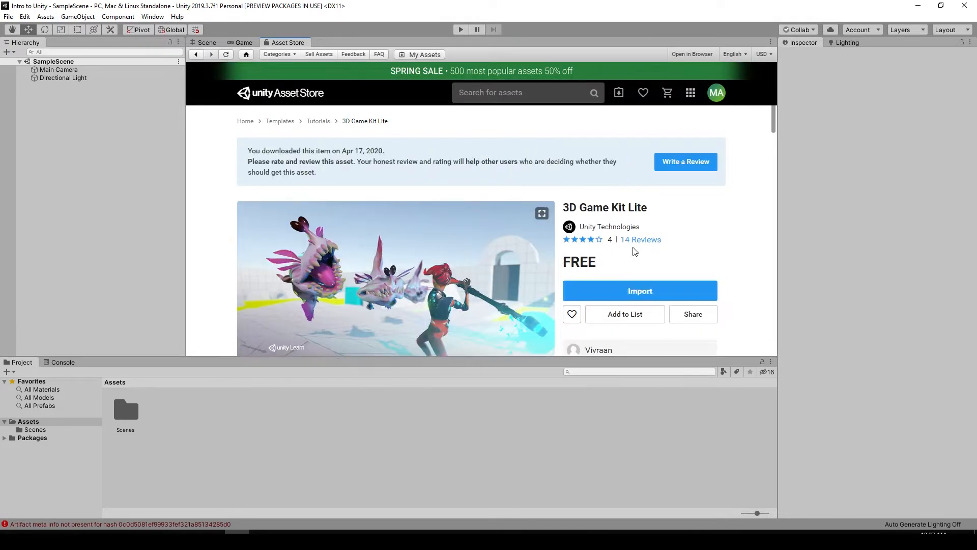
Step: Import the full 3D Game Kit Lite package into the project, installing its Package Manager dependencies, and dismiss the quality settings notice
scroll(658, 265, down, 1)
click(636, 240)
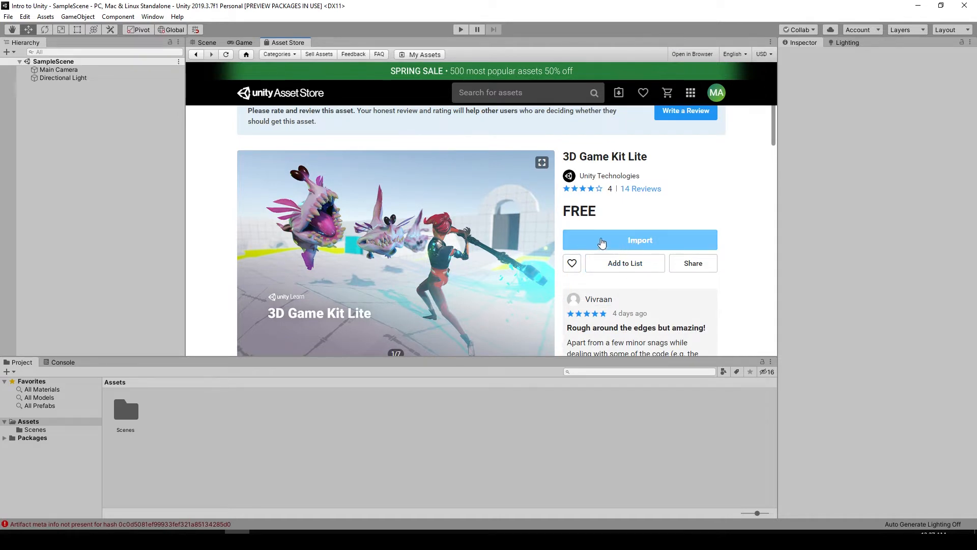
click(633, 240)
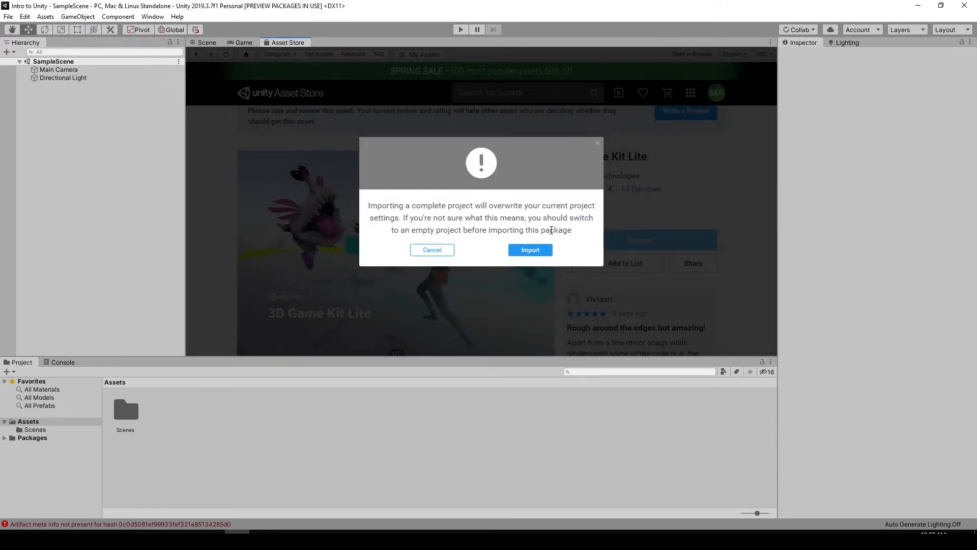
click(542, 249)
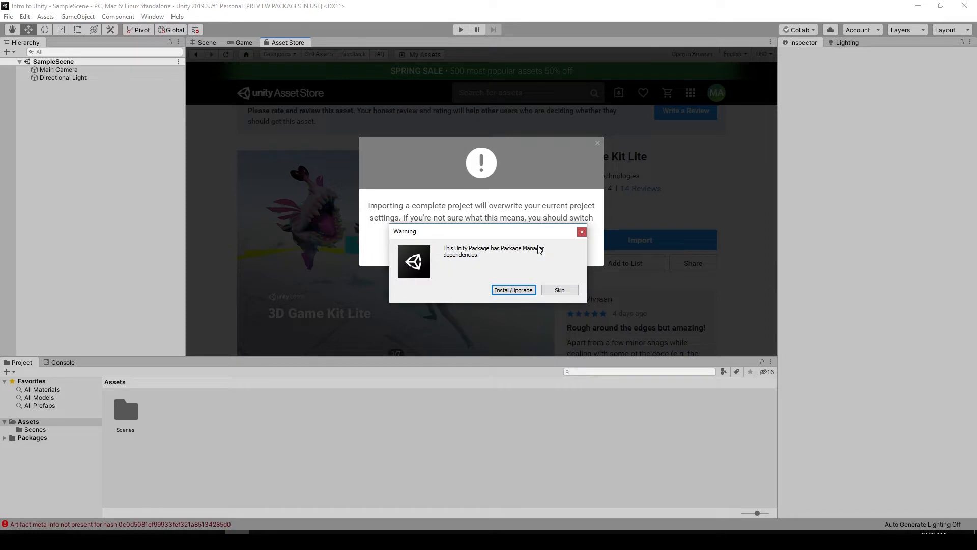
click(515, 290)
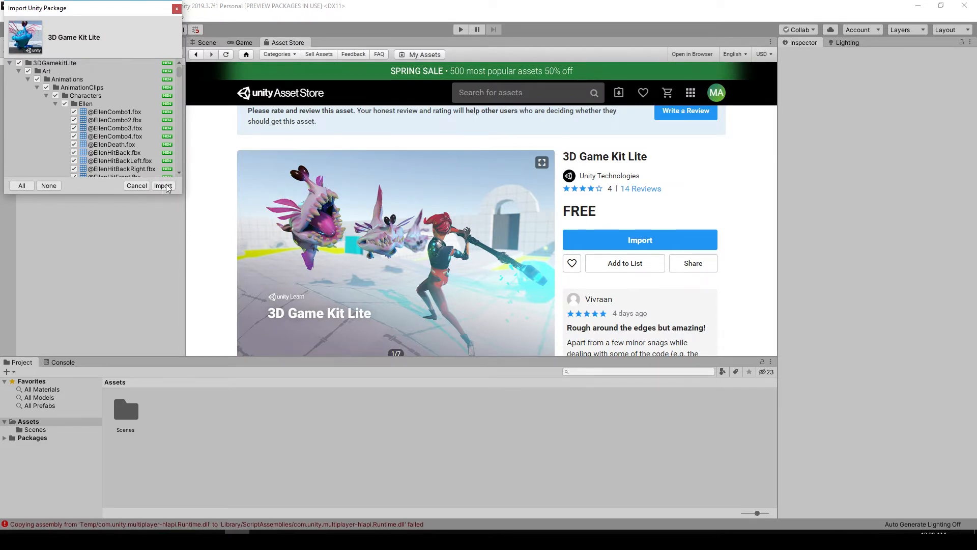
click(163, 186)
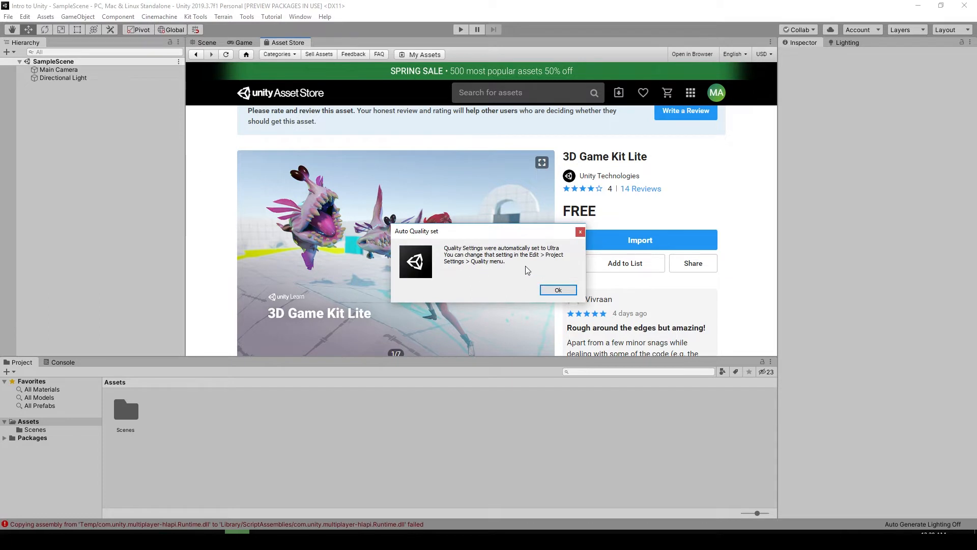
click(558, 290)
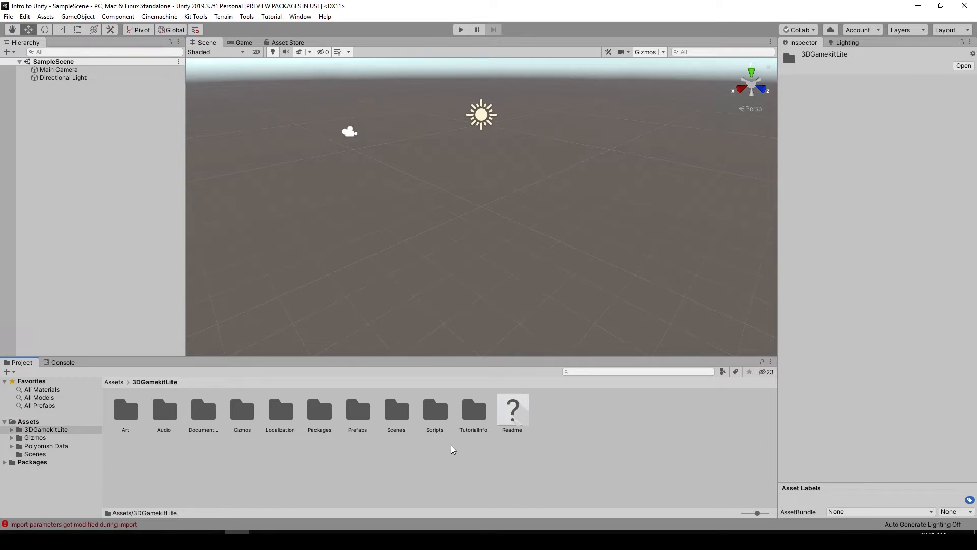
Step: Check the TutorialInfo folder of 3DGamekitLite, and open _TemplateScene from its Scenes folder
double_click(474, 410)
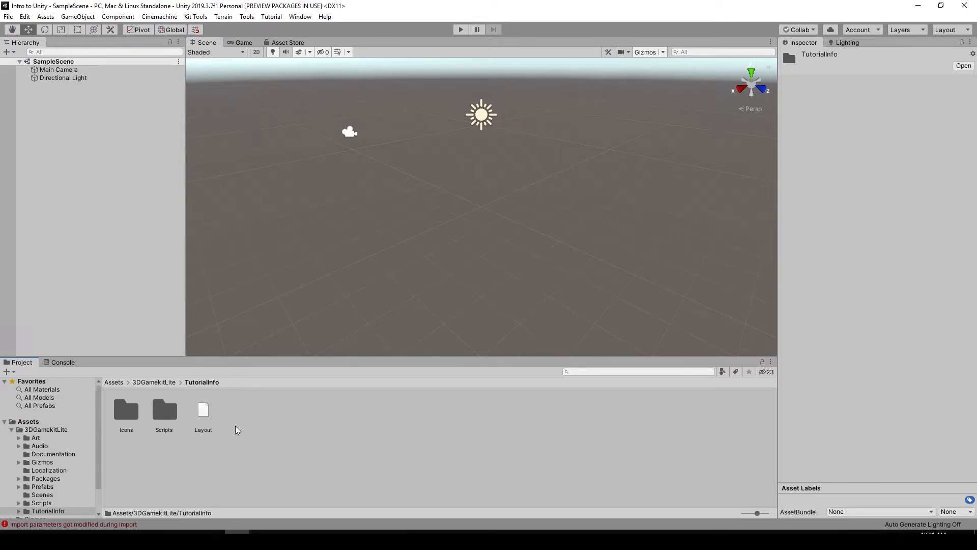
click(166, 382)
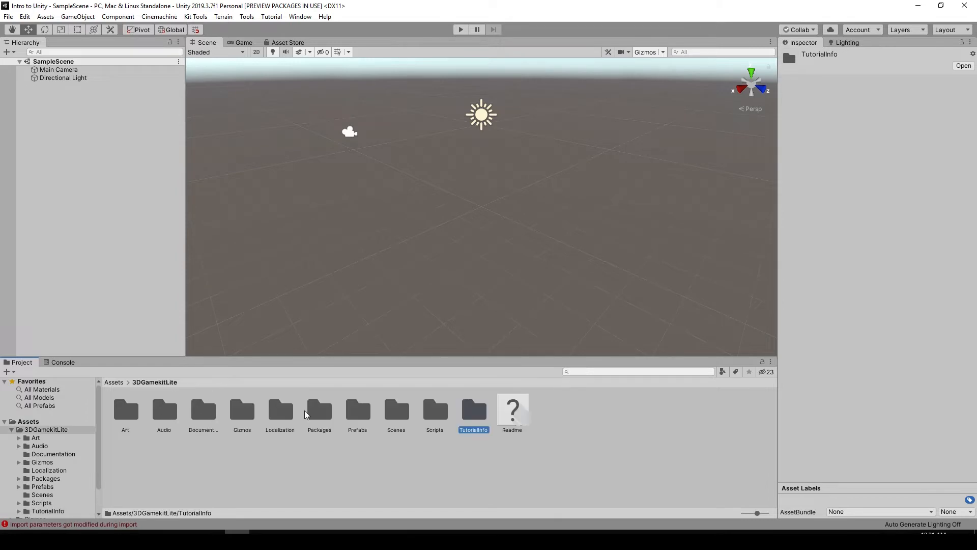
double_click(397, 410)
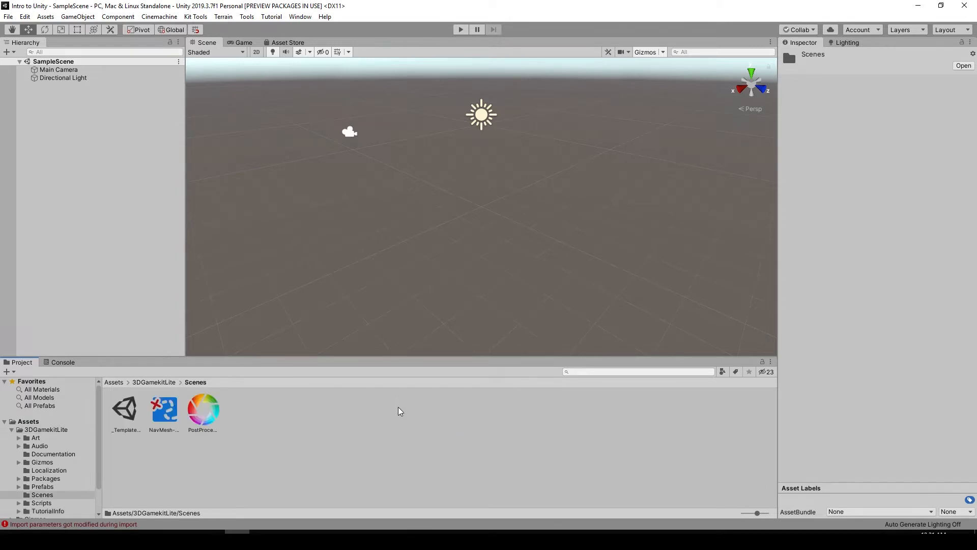
click(130, 413)
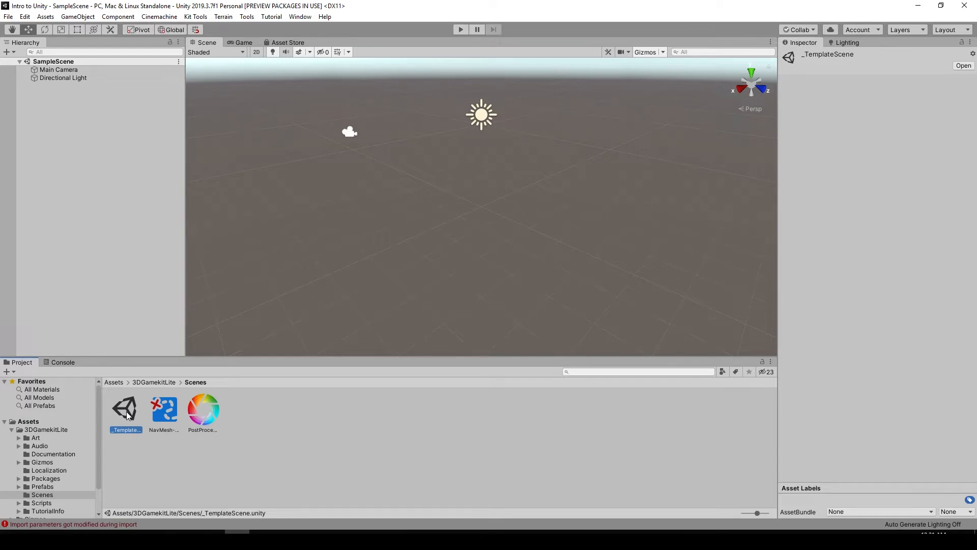
double_click(128, 416)
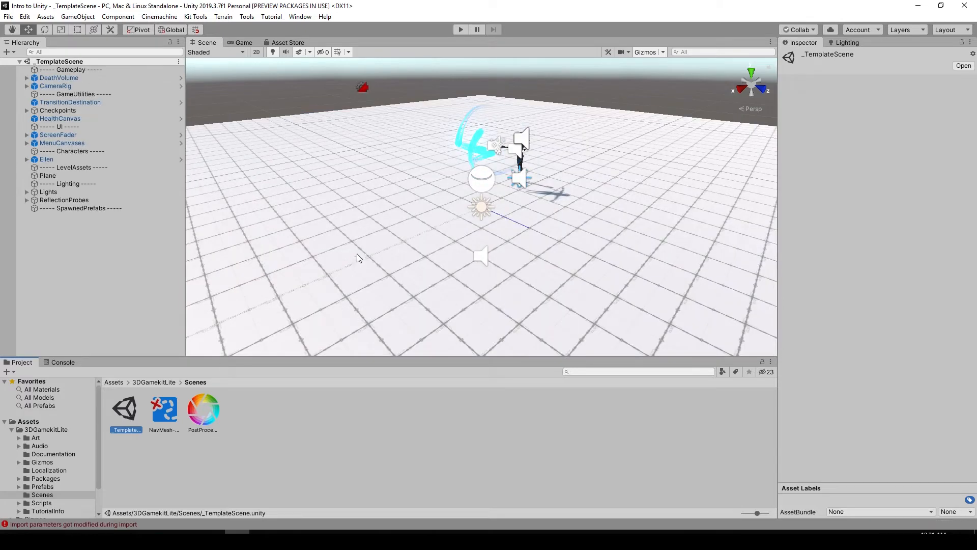
Step: Orbit and zoom the Scene view to look at the template scene's character from several sides
scroll(423, 211, down, 3)
alt+drag(469, 196, 331, 228)
scroll(514, 180, down, 5)
alt+drag(514, 180, 397, 176)
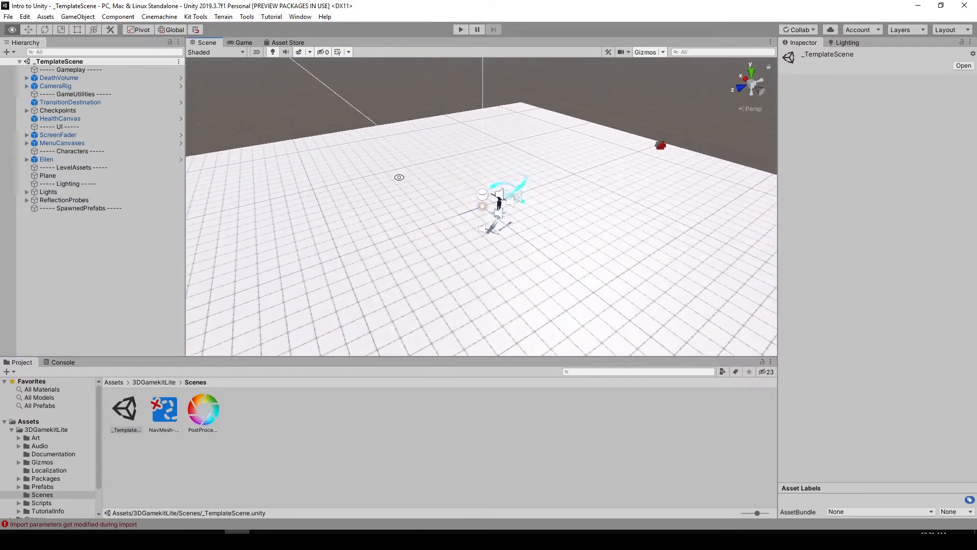
scroll(587, 247, up, 5)
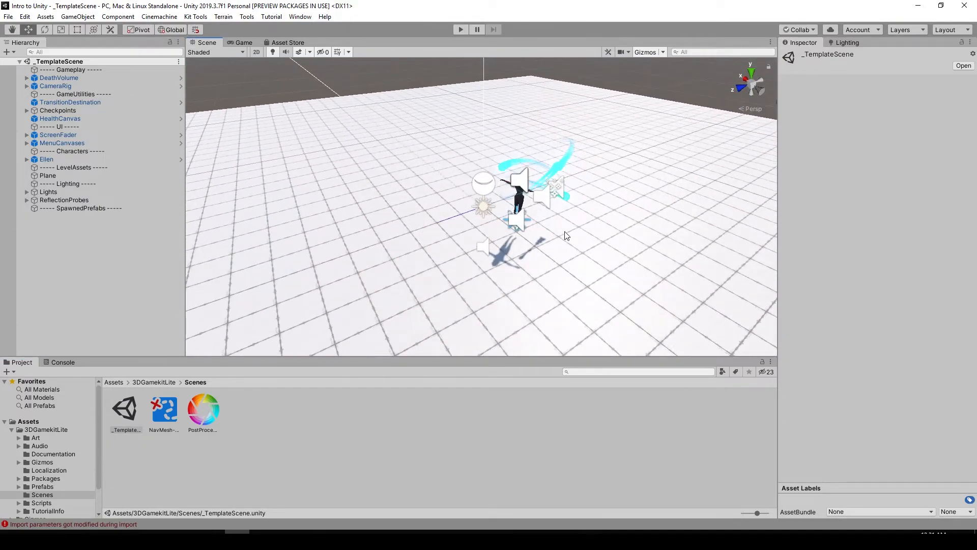
alt+drag(563, 233, 499, 247)
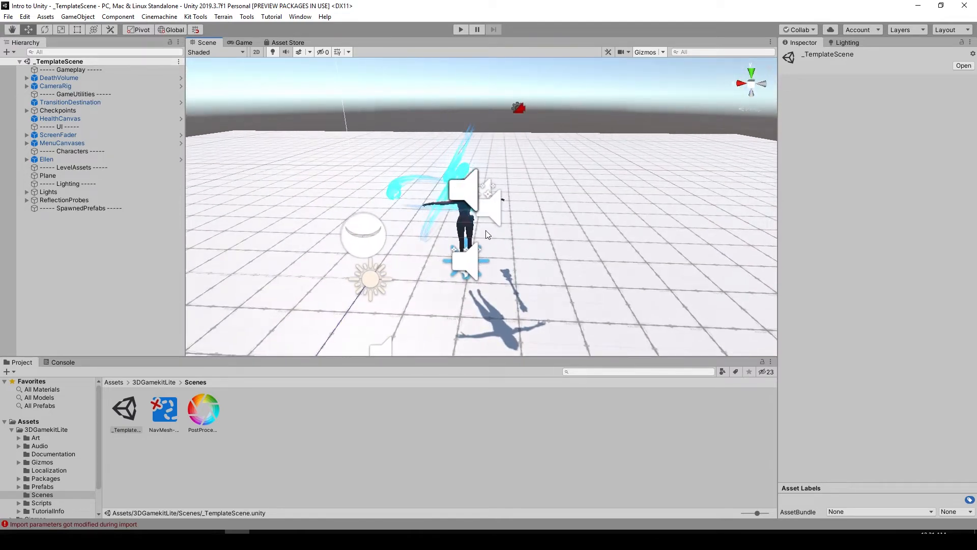
Step: Play the template scene and run the character forward and sideways across the plane
click(460, 30)
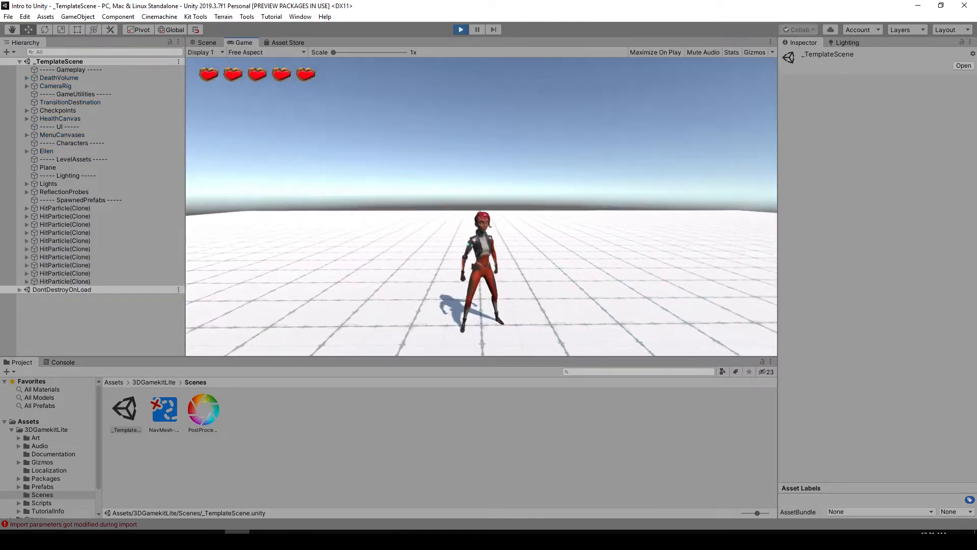
key(w)
key(a)
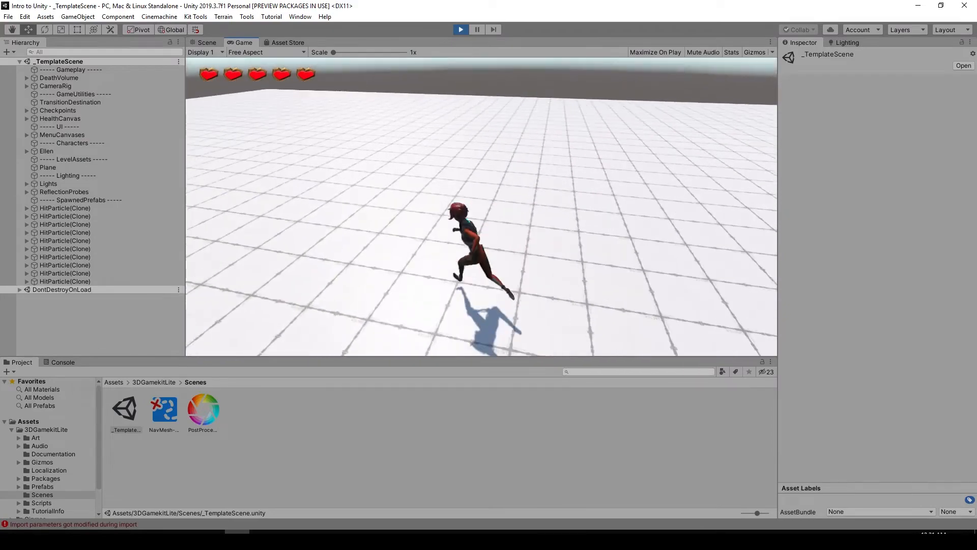
key(d)
key(a)
key(d)
key(a)
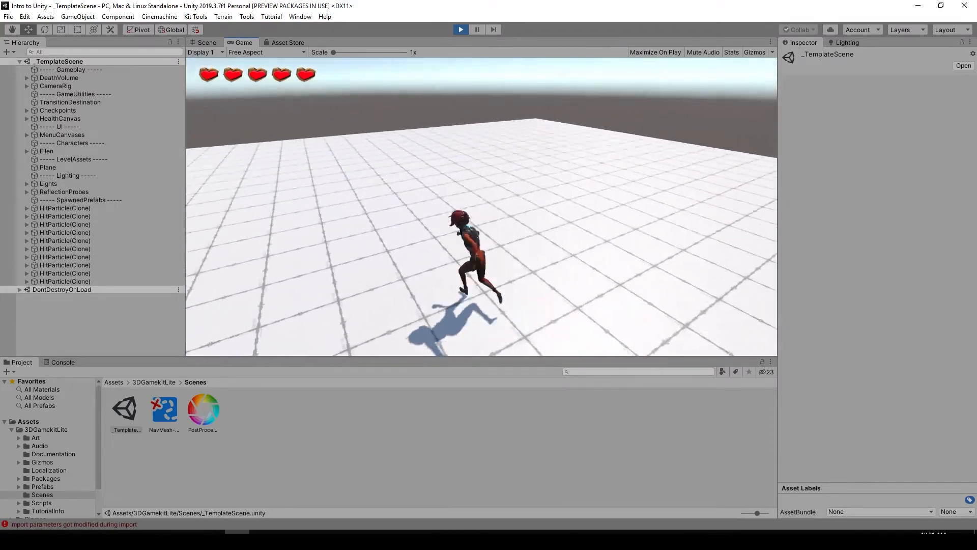
key(d)
Step: Test the character's staff attacks and jump, pause the game, and stop play mode
click(481, 207)
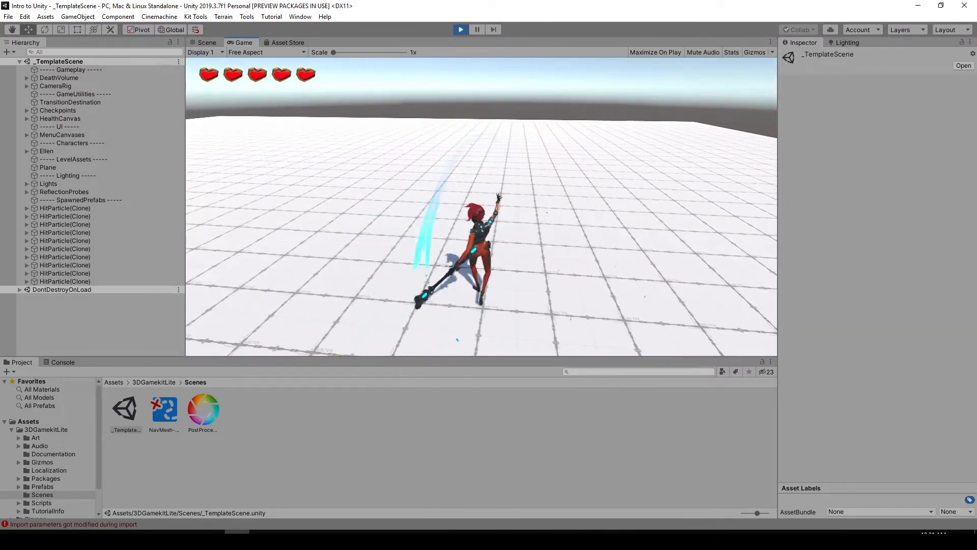
click(481, 206)
click(481, 206)
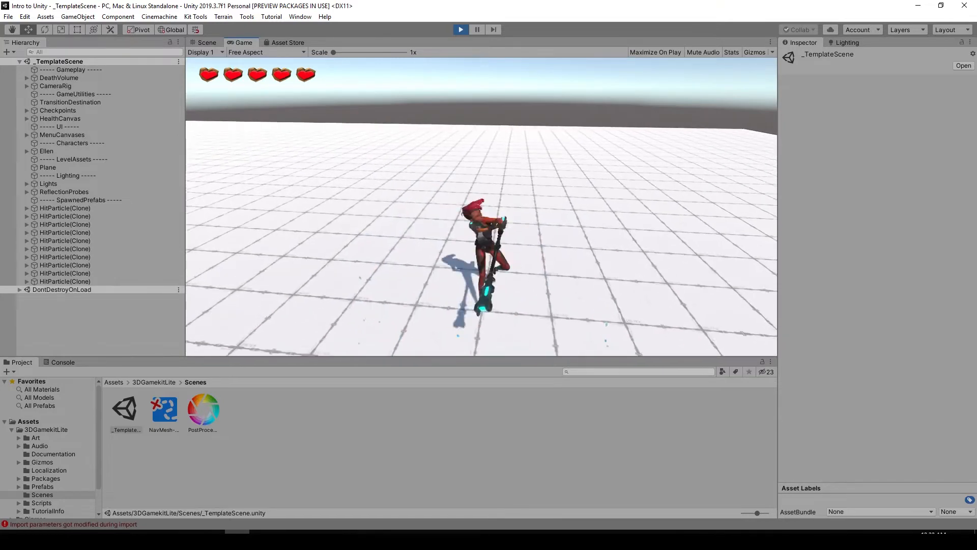
key(w)
key(space)
key(a)
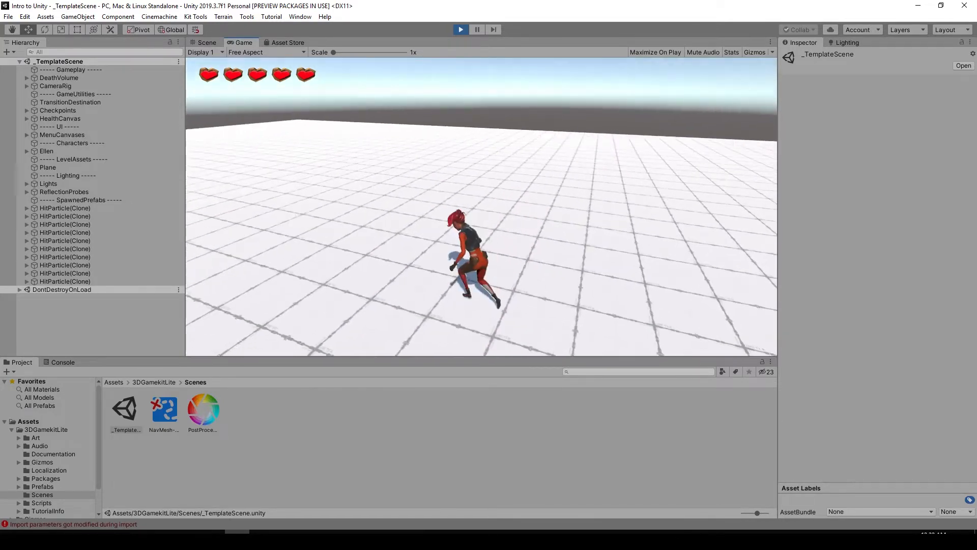
key(Escape)
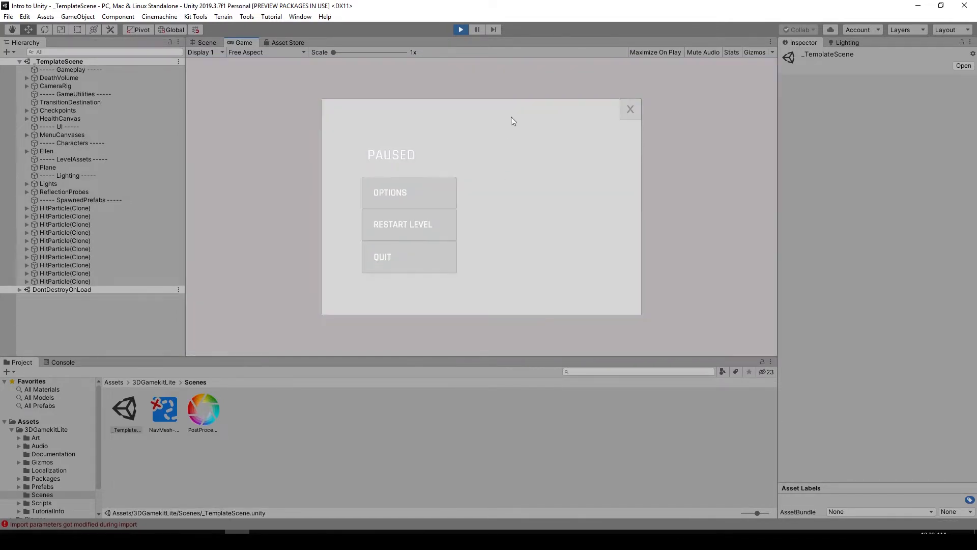
click(459, 30)
Step: Select the ground plane, view its full extent from above and around, and clear the selection
click(568, 181)
scroll(567, 179, down, 5)
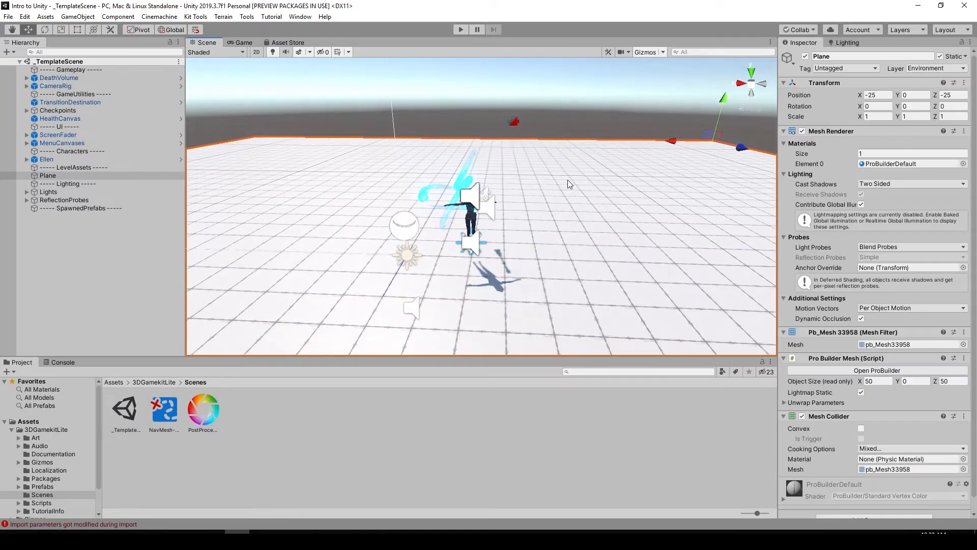
scroll(557, 178, down, 3)
alt+drag(552, 172, 535, 180)
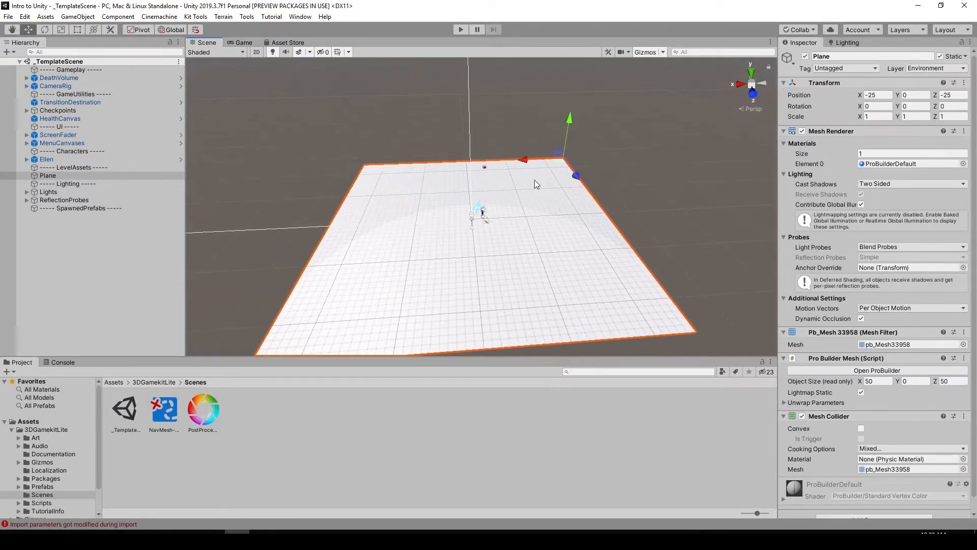
scroll(535, 181, down, 3)
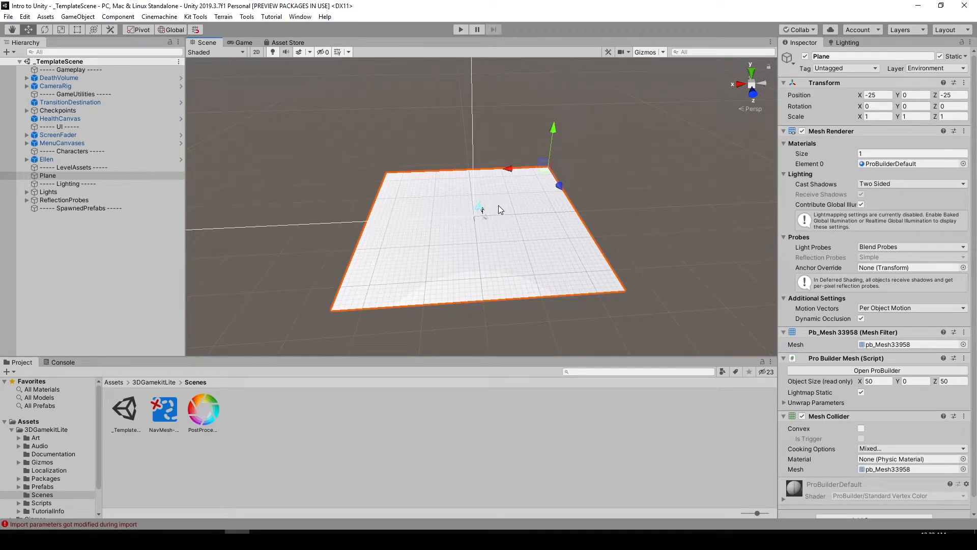
alt+scroll(499, 205, up, 6)
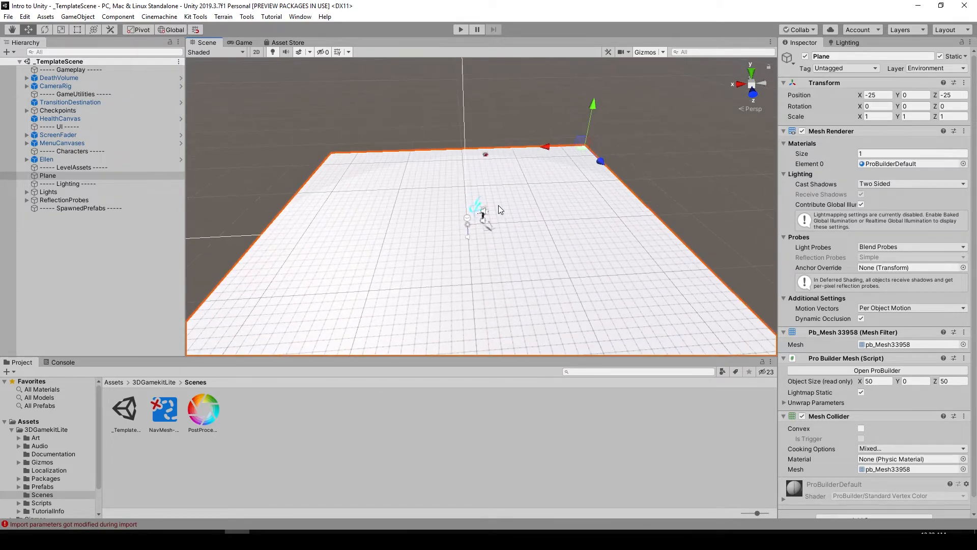
alt+drag(489, 201, 652, 149)
click(652, 149)
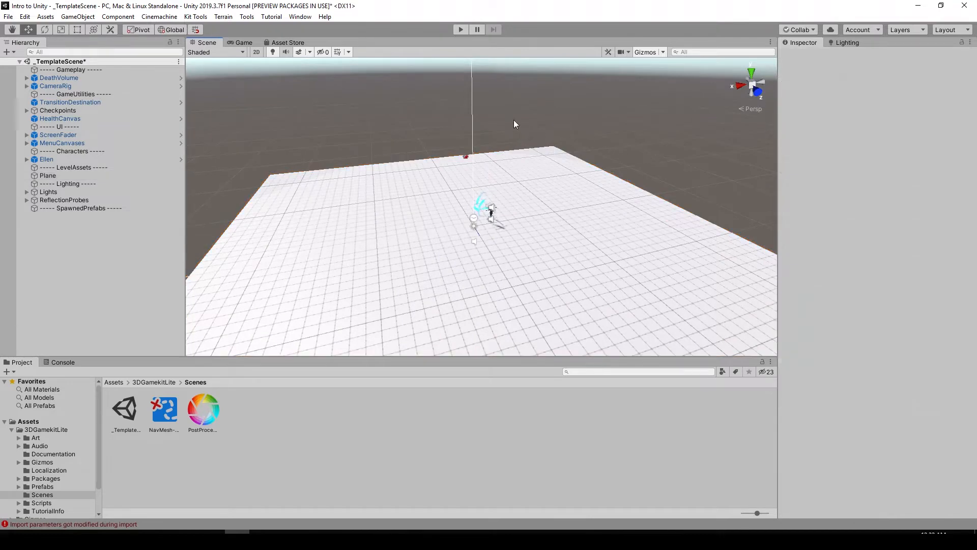
Step: Add a new 3D Terrain object to the template scene
click(78, 17)
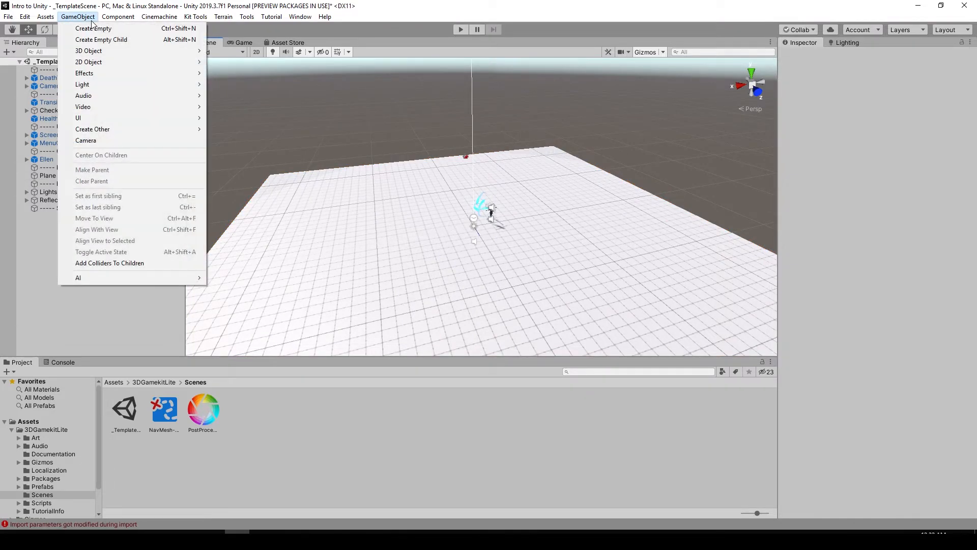
mouse_move(102, 51)
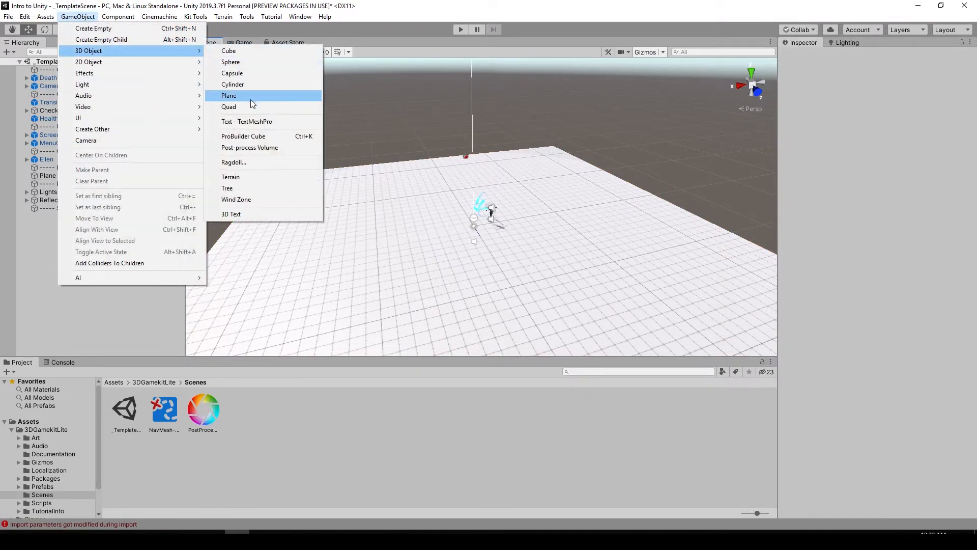
click(234, 177)
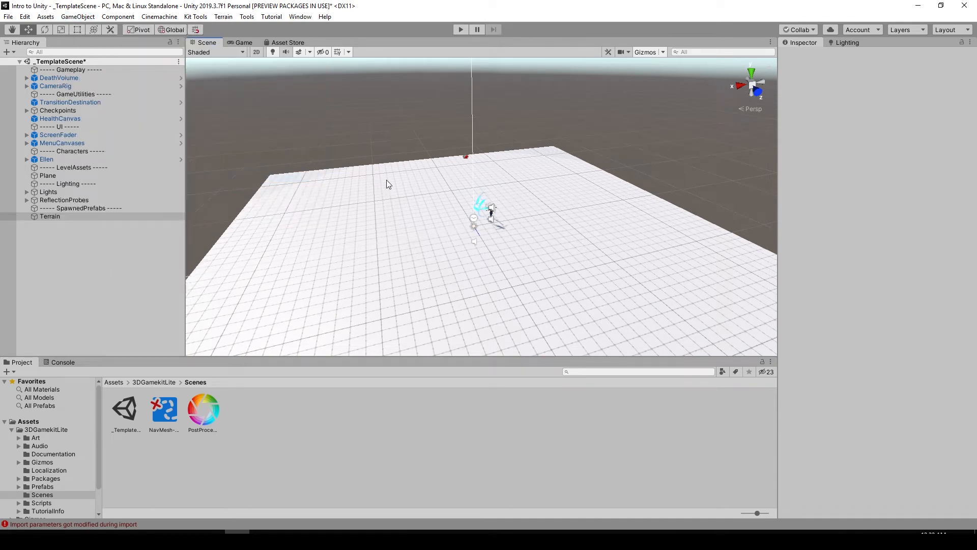
scroll(391, 184, down, 10)
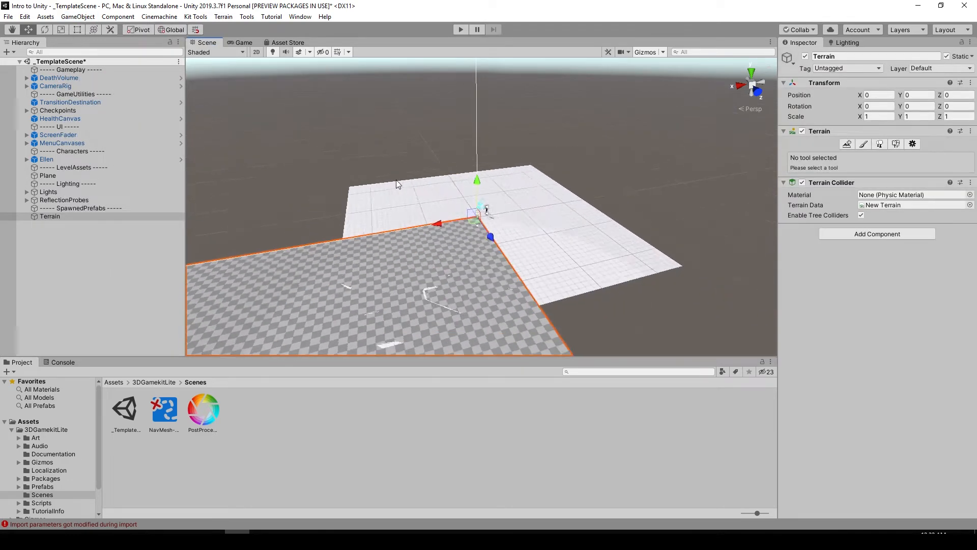
Step: Move the terrain so its corner meets the plane's corner, at about X -24.5, Z -25.2
alt+drag(464, 165, 244, 178)
scroll(410, 173, down, 5)
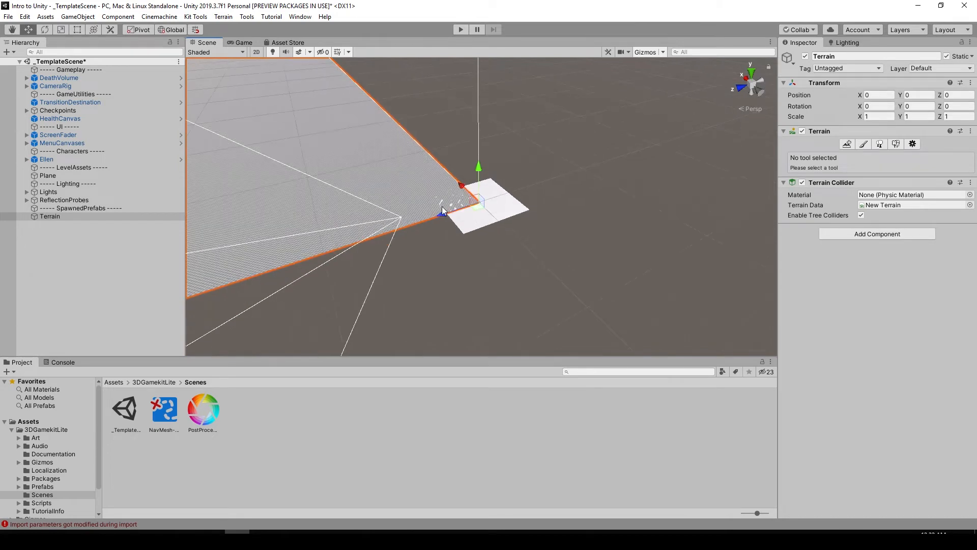
mouse_move(443, 211)
mouse_down()
mouse_move(473, 207)
mouse_move(493, 178)
mouse_move(505, 191)
mouse_move(358, 159)
mouse_move(265, 153)
mouse_up()
scroll(514, 186, up, 2)
alt+drag(486, 148, 412, 151)
scroll(478, 189, down, 3)
middle_drag(503, 164, 426, 234)
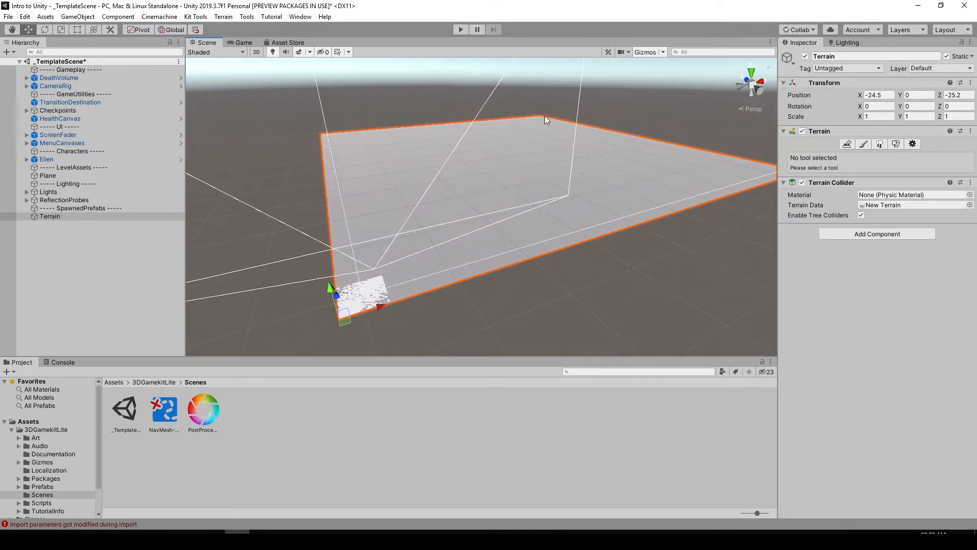
Step: Select the terrain, open its Terrain Settings and review the transform scale and mesh resolution values
scroll(474, 181, up, 3)
middle_drag(470, 185, 575, 158)
scroll(549, 179, up, 6)
alt+drag(522, 206, 543, 184)
click(63, 215)
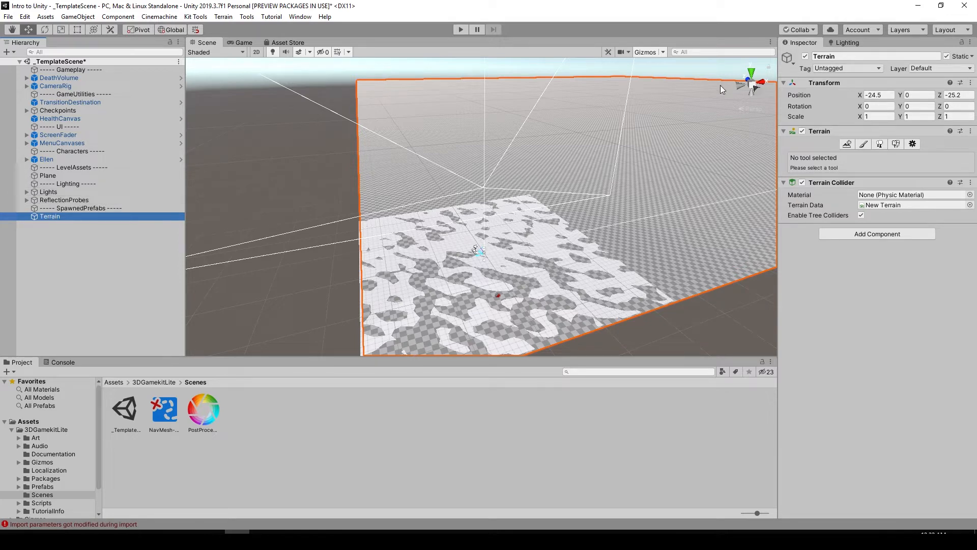
click(914, 144)
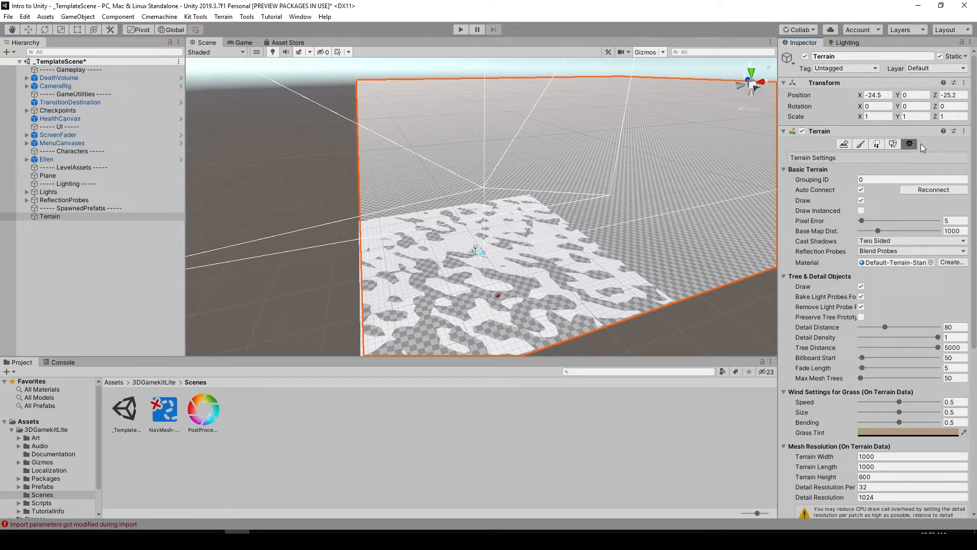
scroll(918, 153, down, 5)
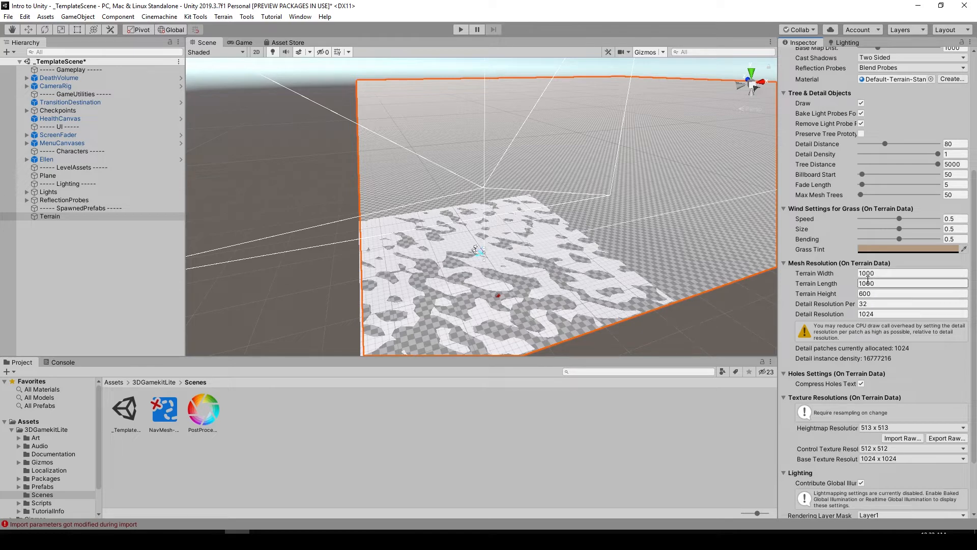
scroll(866, 272, up, 5)
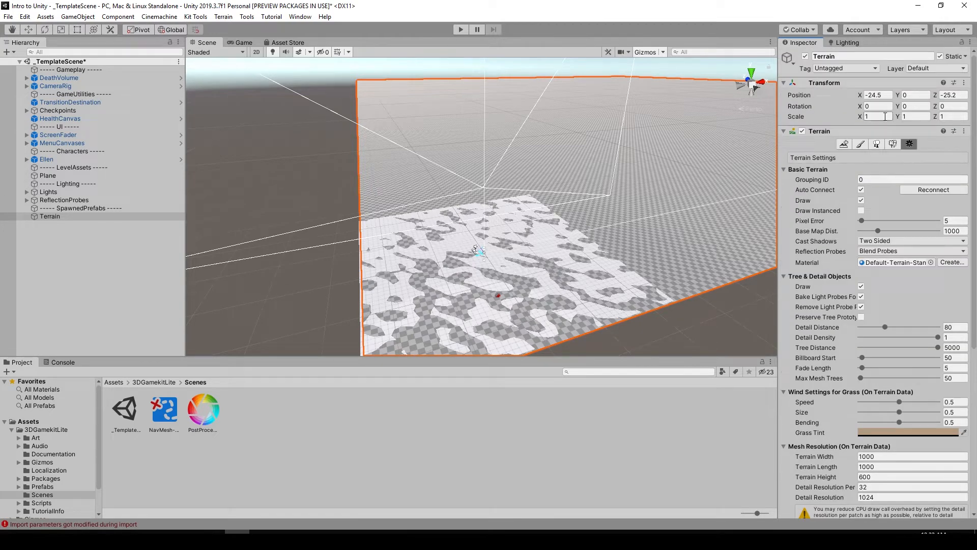
scroll(631, 193, down, 2)
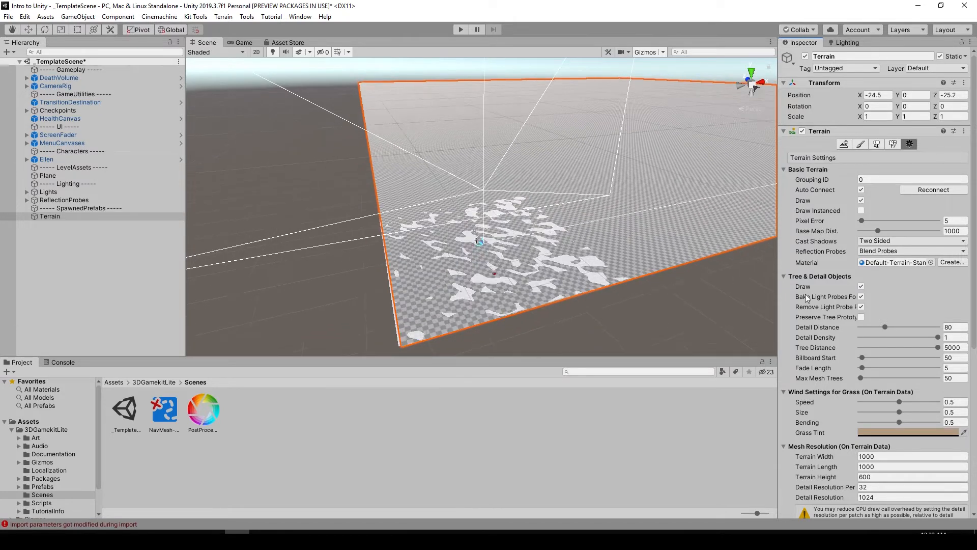
scroll(807, 297, down, 3)
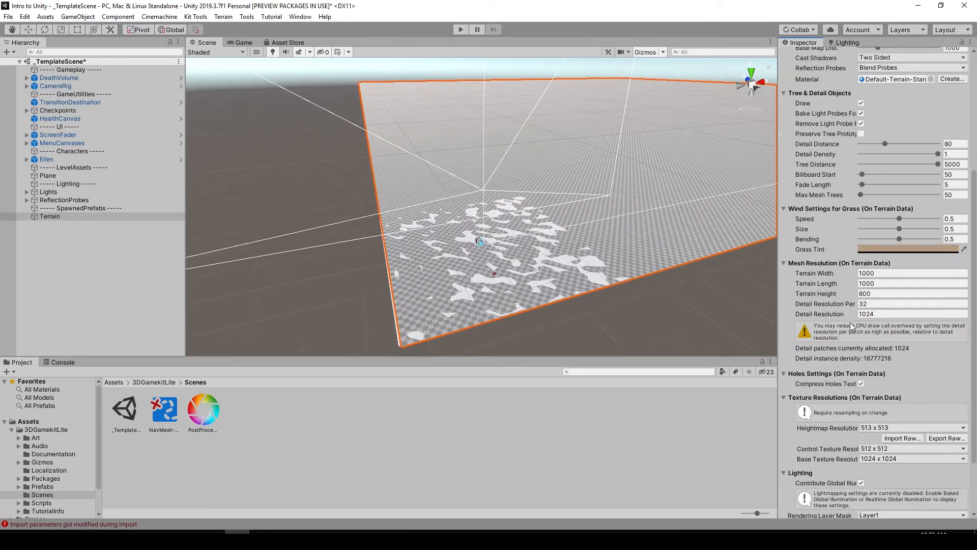
Step: Set the terrain's width and length to 100 and its height to 60
click(882, 272)
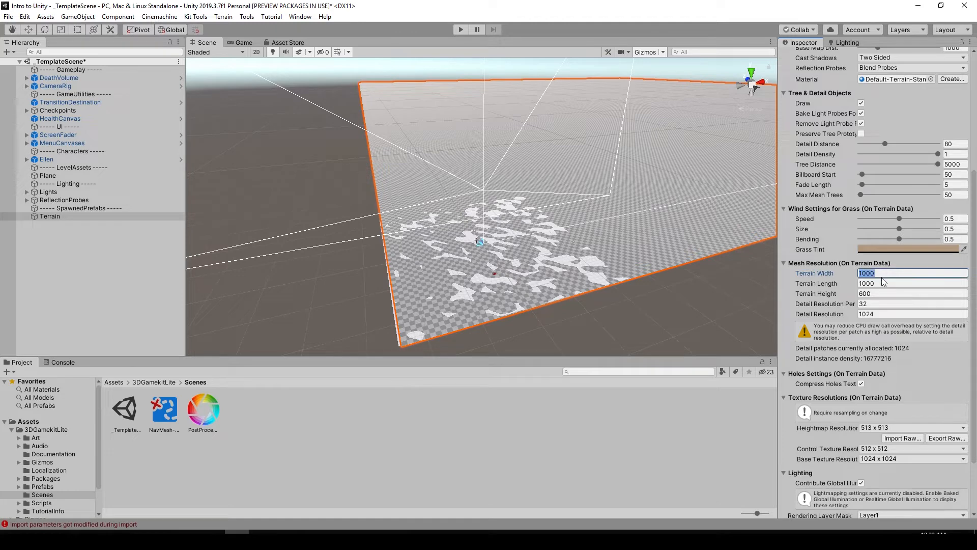
text(10)
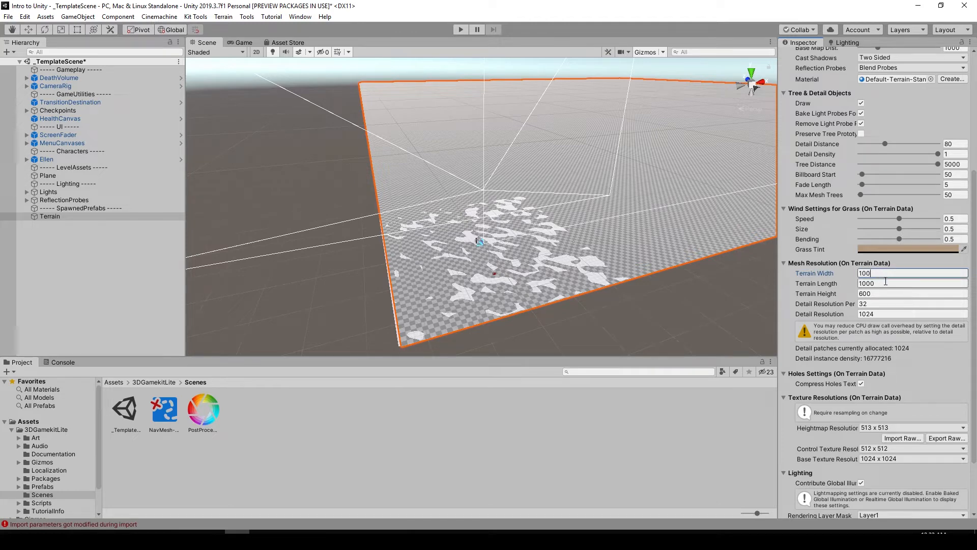
click(885, 283)
text(100)
click(883, 293)
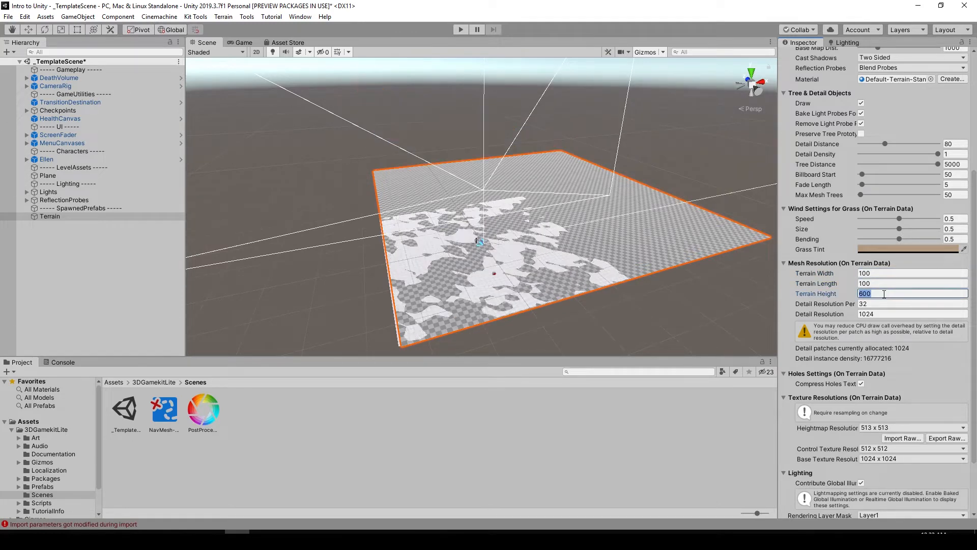
text(60)
click(884, 283)
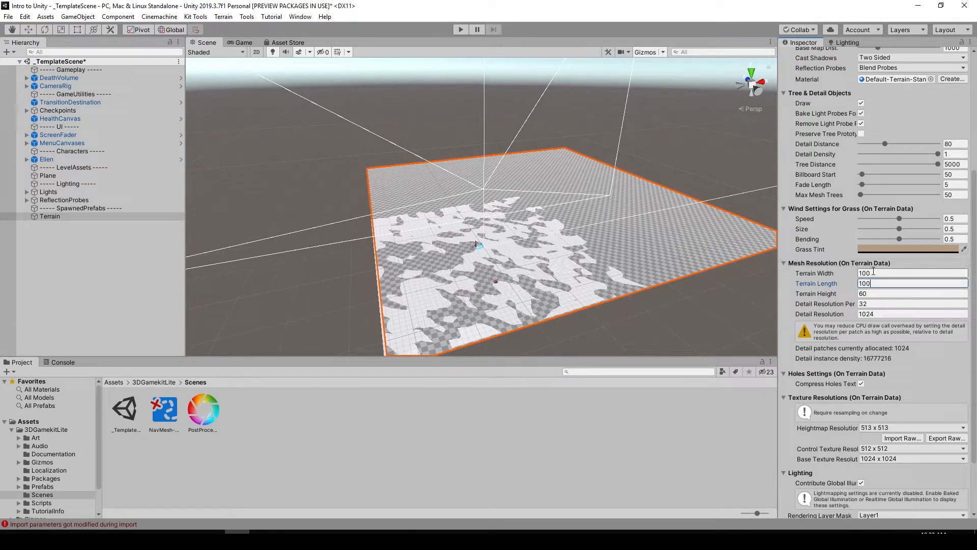
Step: Resize the terrain to a width and length of 300 and a height of 200
click(872, 273)
text(30)
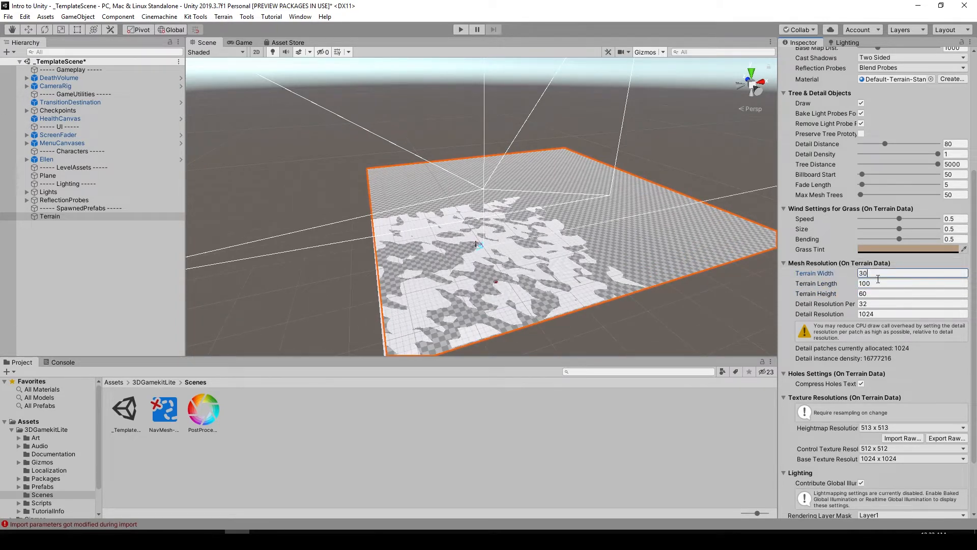
click(877, 283)
text(300)
click(876, 293)
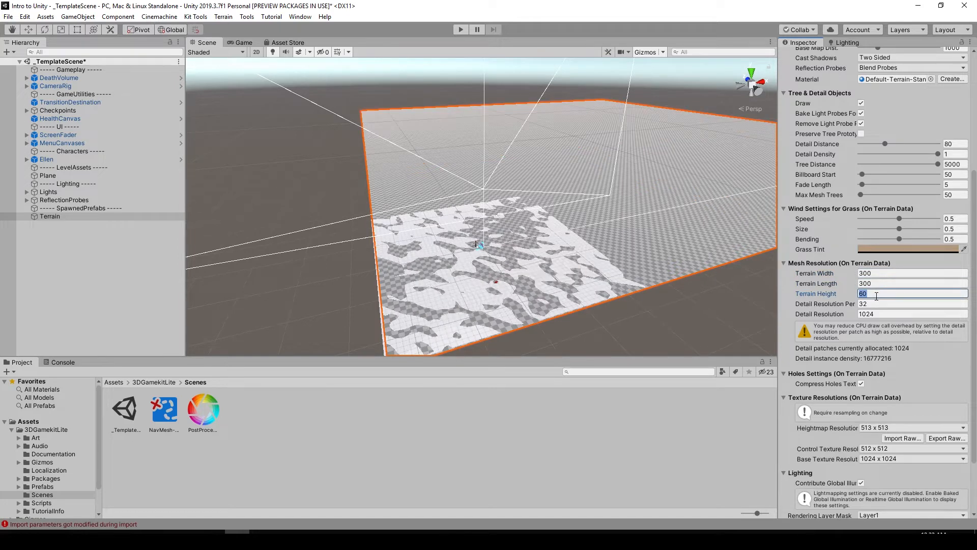
text(200)
click(877, 283)
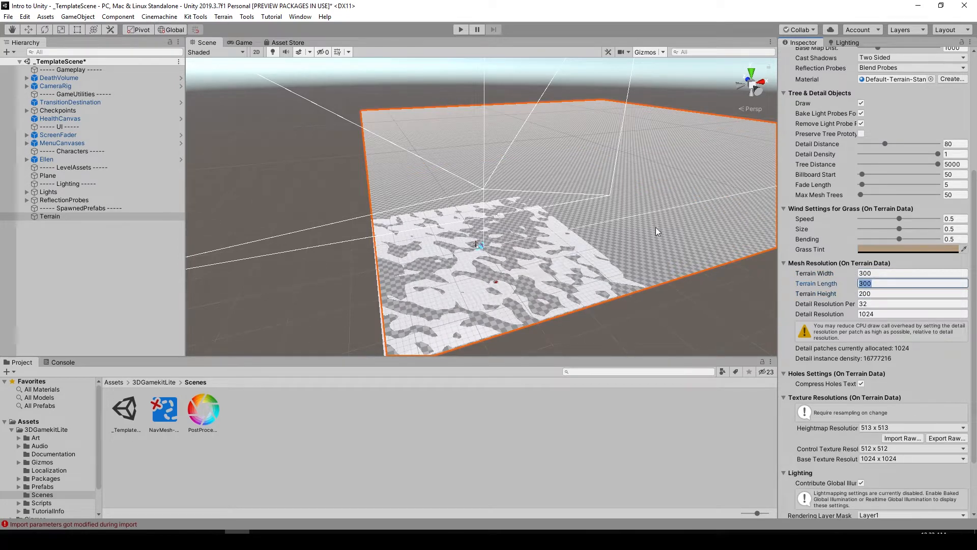
Step: Change the terrain's mesh resolution to width 200, length 200 and height 100
scroll(656, 232, down, 3)
alt+drag(662, 195, 565, 236)
middle_drag(565, 236, 431, 227)
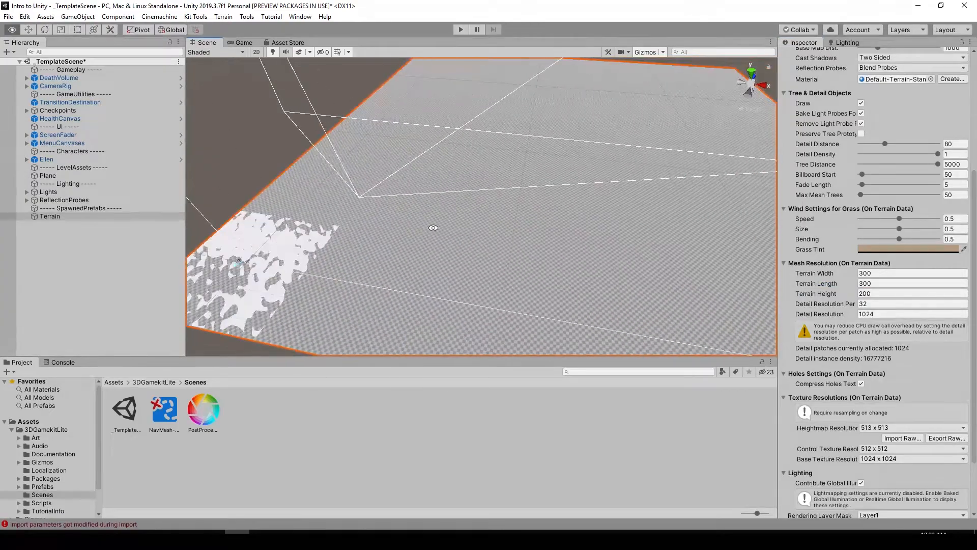
alt+drag(431, 227, 624, 150)
middle_drag(624, 151, 673, 96)
alt+drag(672, 97, 597, 114)
click(876, 274)
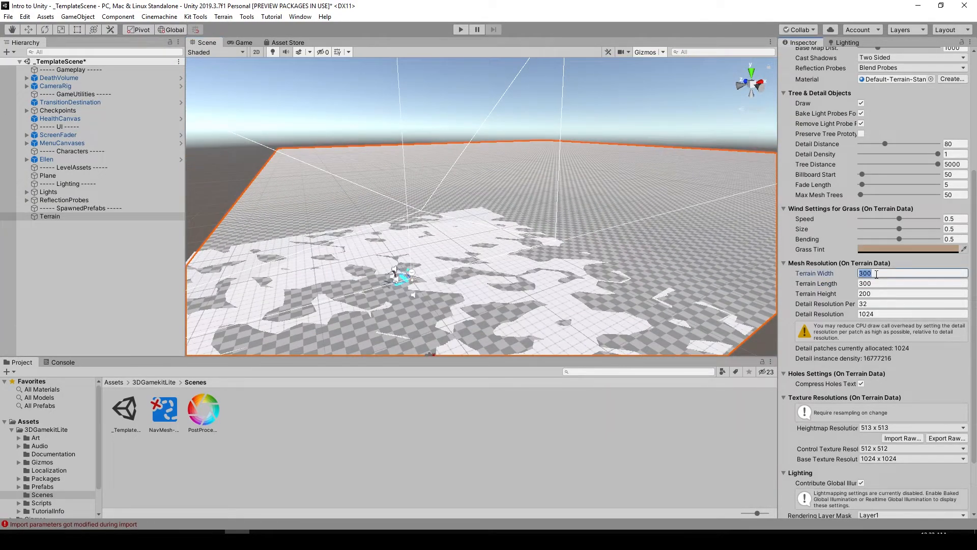
text(200)
click(874, 283)
text(200)
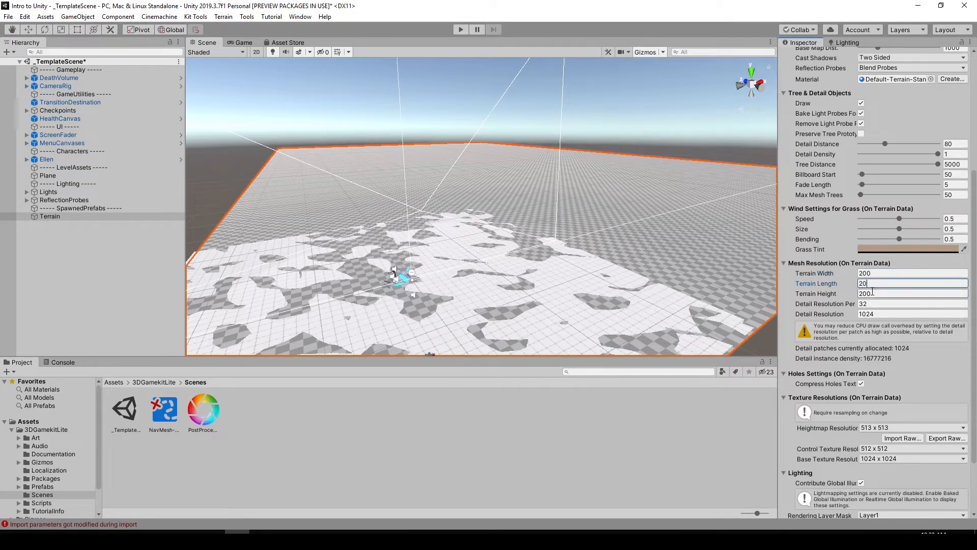
click(875, 293)
text(100)
click(880, 282)
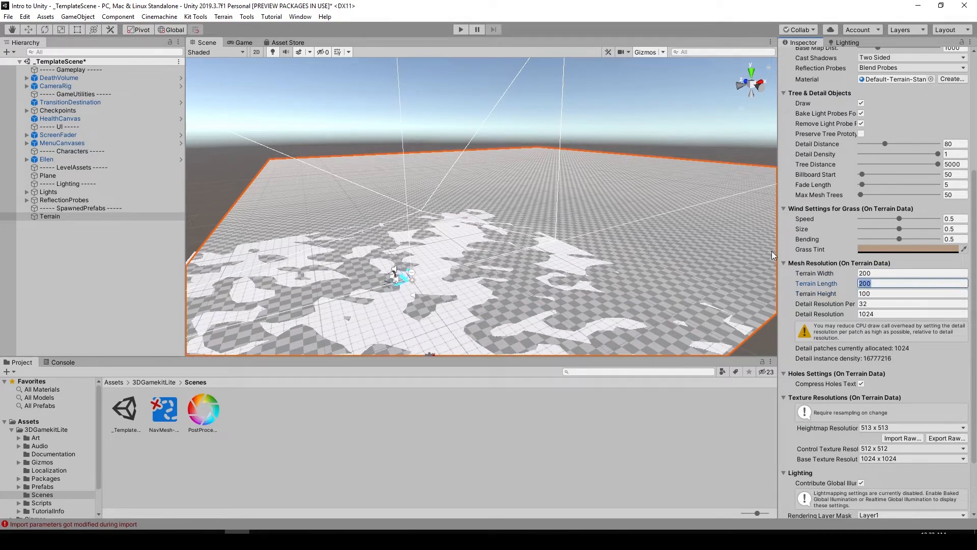
Step: Examine the resized terrain's extent in relation to the plane and the character
scroll(582, 198, down, 4)
mouse_move(582, 198)
alt+mouse_down()
mouse_move(482, 246)
mouse_move(405, 197)
mouse_move(370, 228)
mouse_move(508, 292)
mouse_move(682, 216)
mouse_move(528, 202)
mouse_move(443, 209)
mouse_move(529, 188)
mouse_move(560, 223)
mouse_move(585, 216)
alt+mouse_up()
click(358, 203)
scroll(500, 170, up, 10)
scroll(503, 204, down, 10)
click(585, 216)
scroll(586, 217, down, 3)
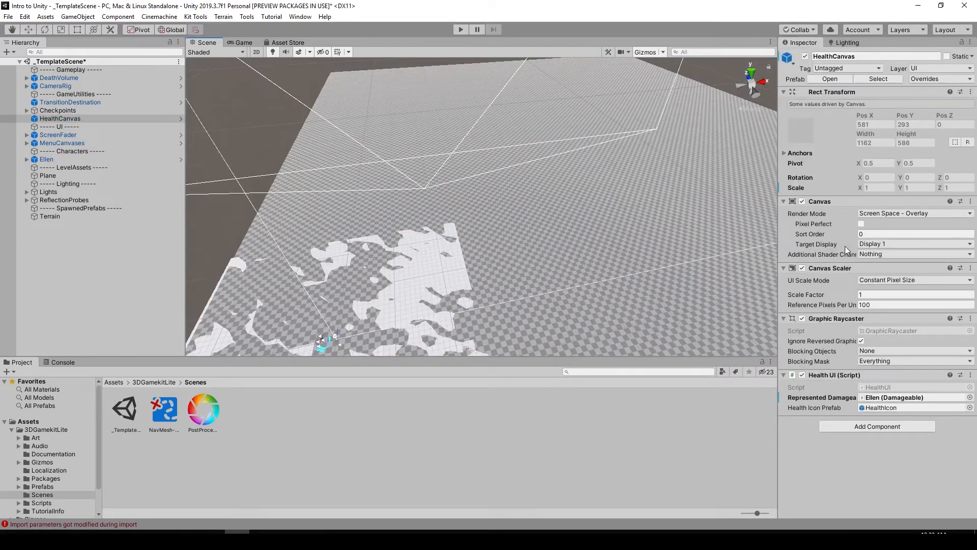
Step: Reselect the terrain and set its width and length to 150 and its height to 75
click(84, 214)
scroll(879, 359, down, 10)
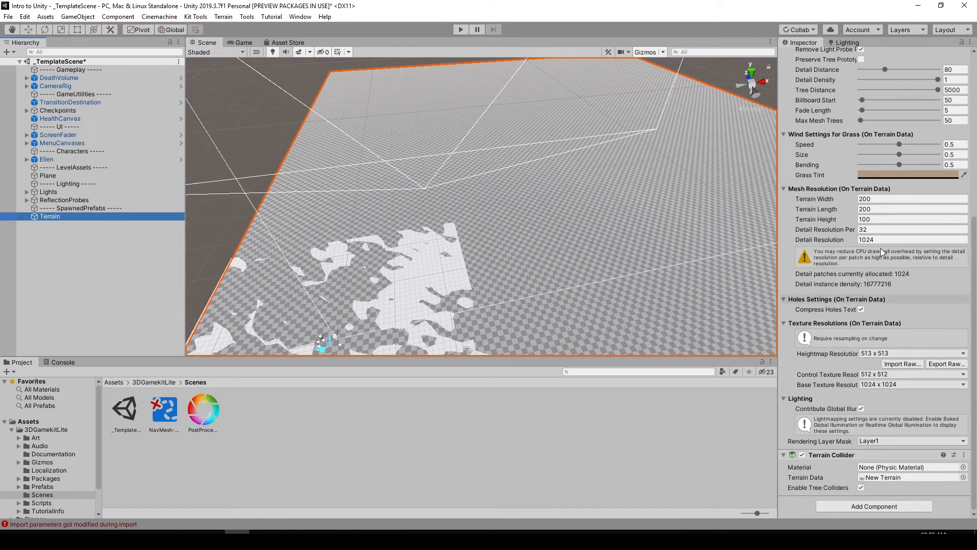
click(876, 199)
text(150)
click(880, 209)
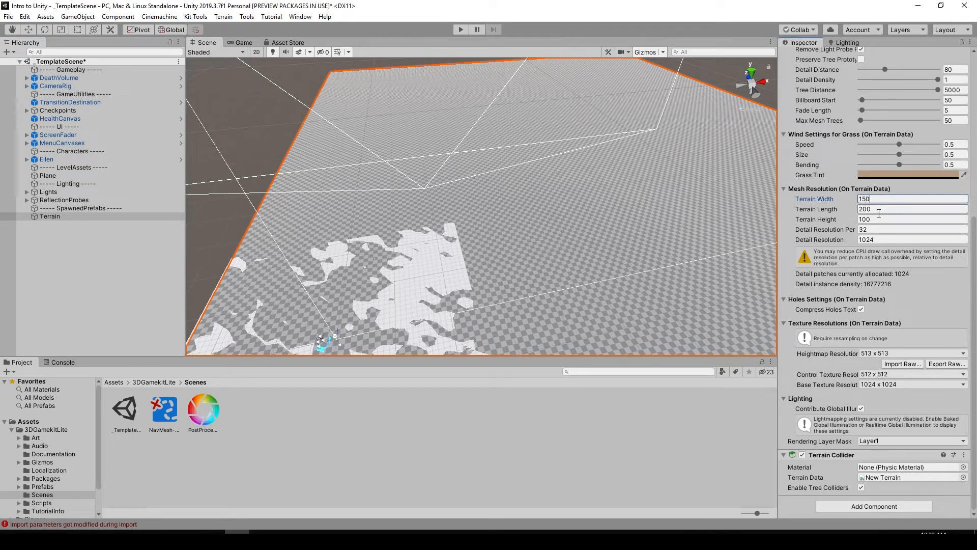
text(150)
click(877, 220)
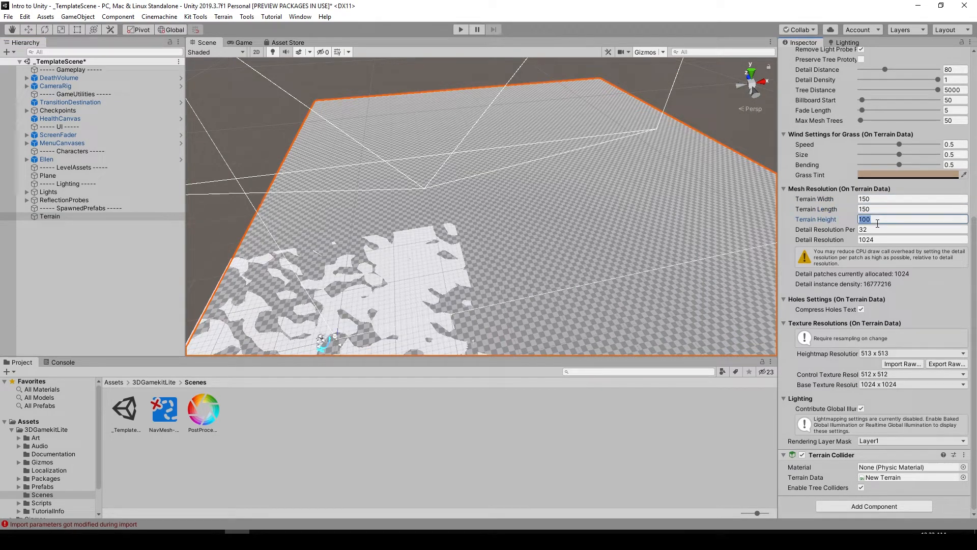
text(75)
click(878, 200)
Step: Clear the selection and inspect the terrain from several angles, including where it overlaps the plane around the character
scroll(438, 224, down, 3)
middle_drag(433, 224, 604, 183)
click(604, 183)
click(359, 233)
scroll(400, 226, up, 4)
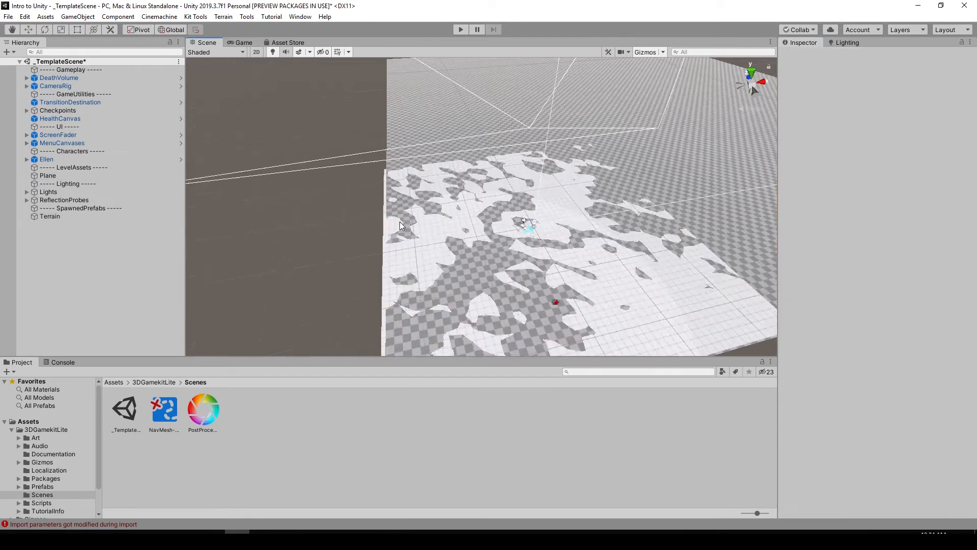
alt+drag(447, 222, 413, 191)
scroll(427, 193, down, 2)
middle_drag(514, 196, 440, 198)
alt+drag(417, 188, 437, 214)
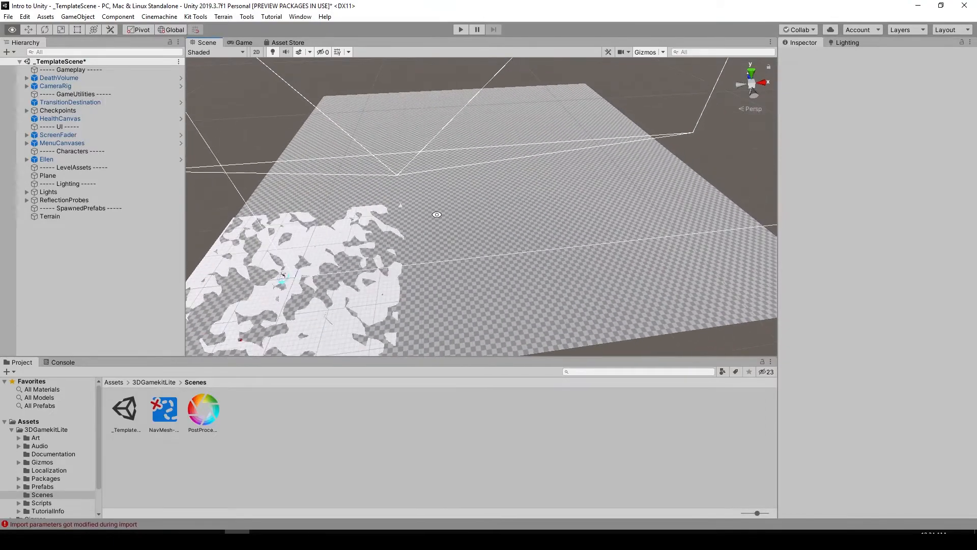
middle_drag(437, 214, 520, 182)
scroll(482, 193, up, 8)
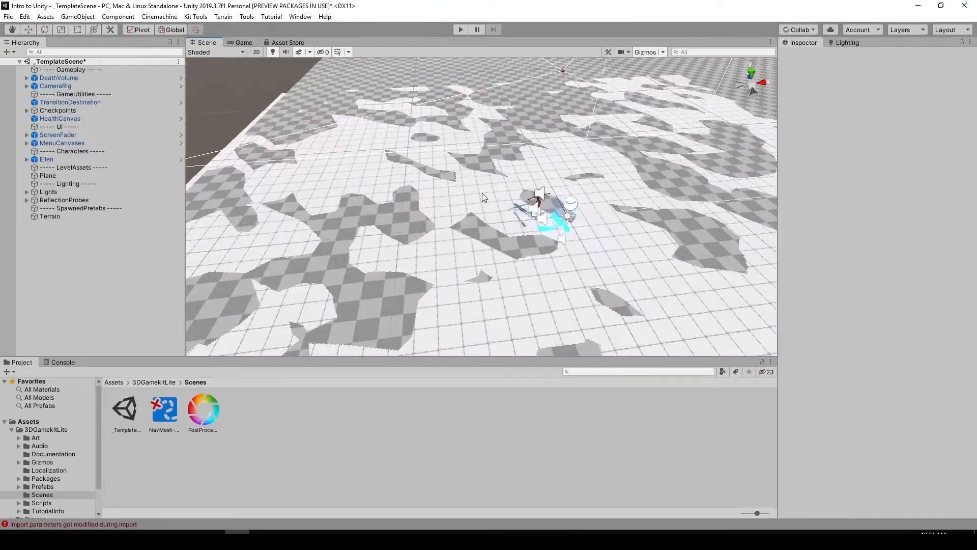
alt+drag(483, 193, 511, 196)
middle_drag(511, 196, 511, 166)
alt+drag(511, 166, 495, 178)
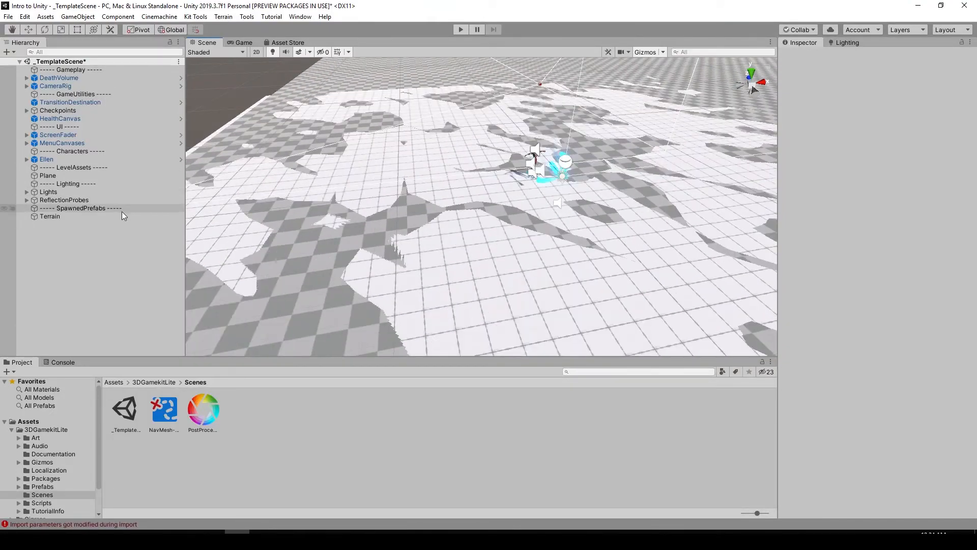
Step: Deactivate the Plane object so only the terrain serves as ground, and select the terrain
click(76, 175)
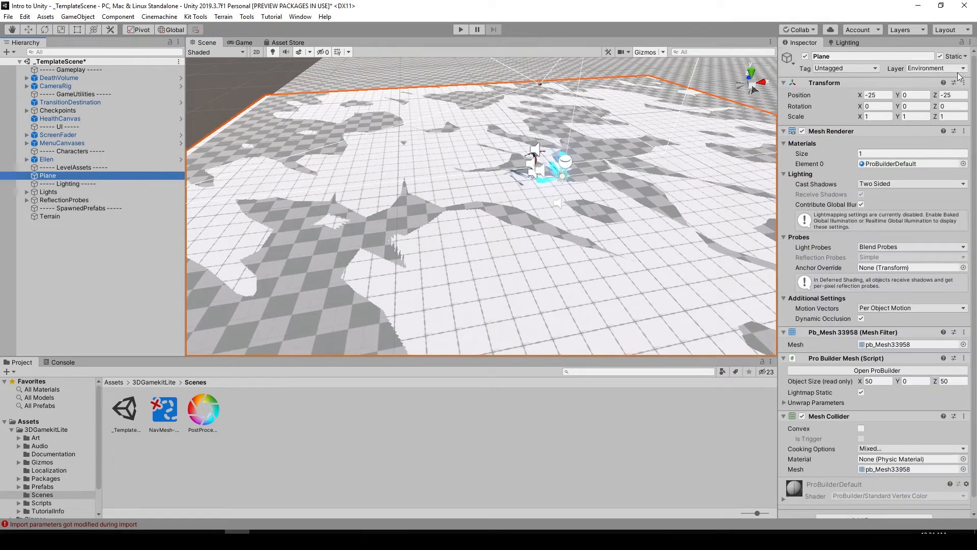
click(805, 56)
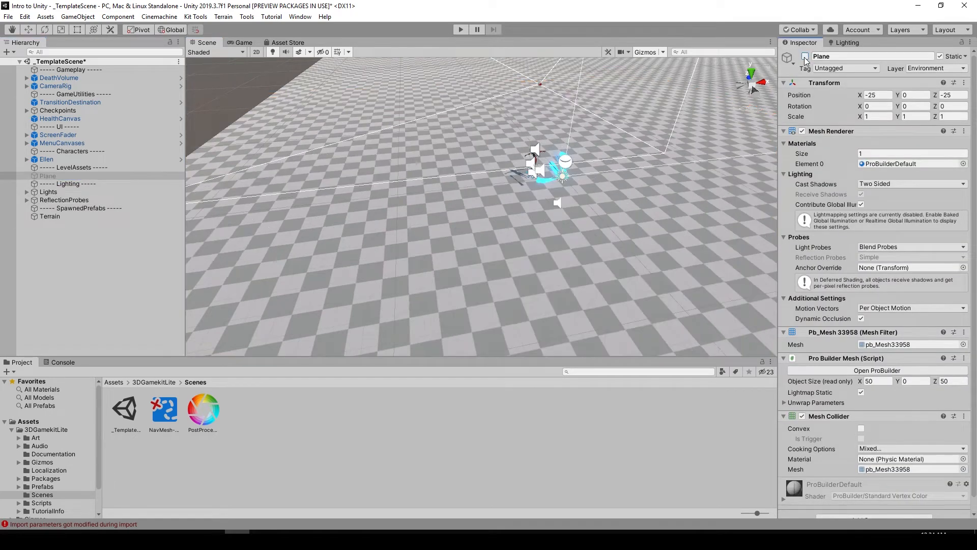
click(587, 166)
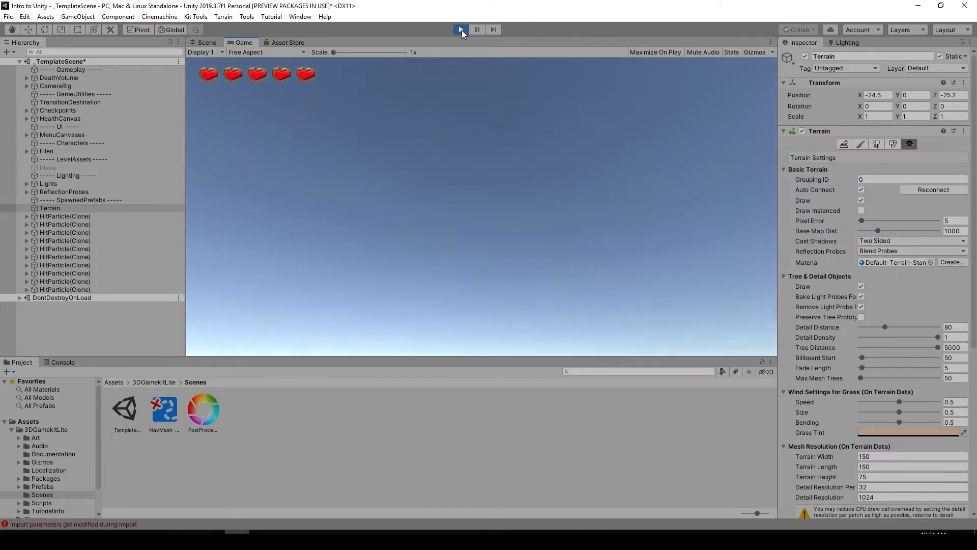
Step: Stop play mode and look over the terrain around the character in the Scene view
click(461, 29)
scroll(434, 215, down, 5)
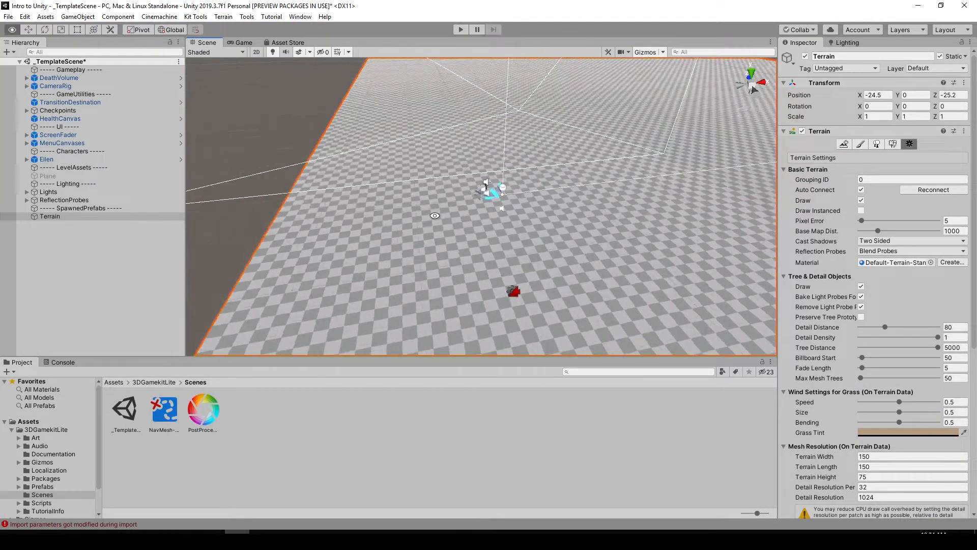
Step: Select the terrain and set its layer to 16: Environment
alt+drag(435, 216, 385, 195)
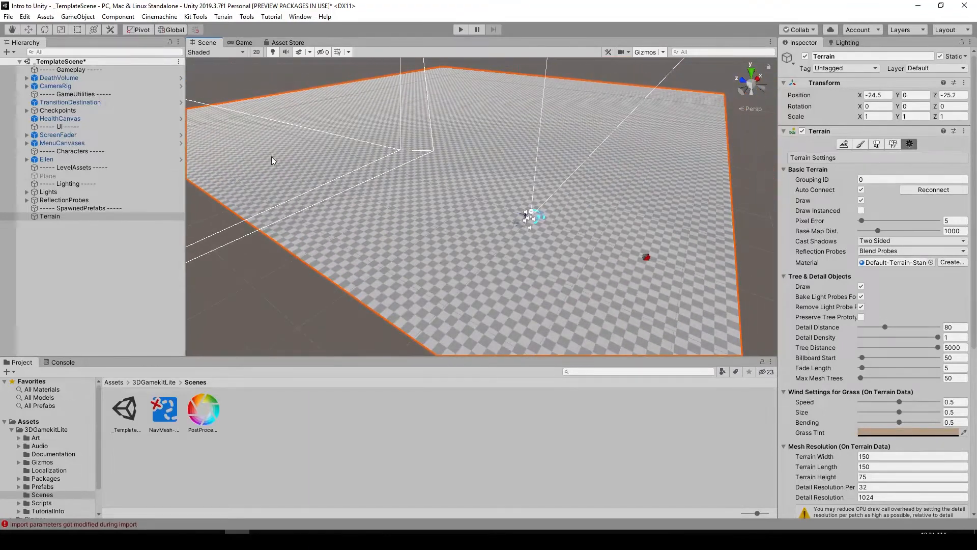
click(80, 217)
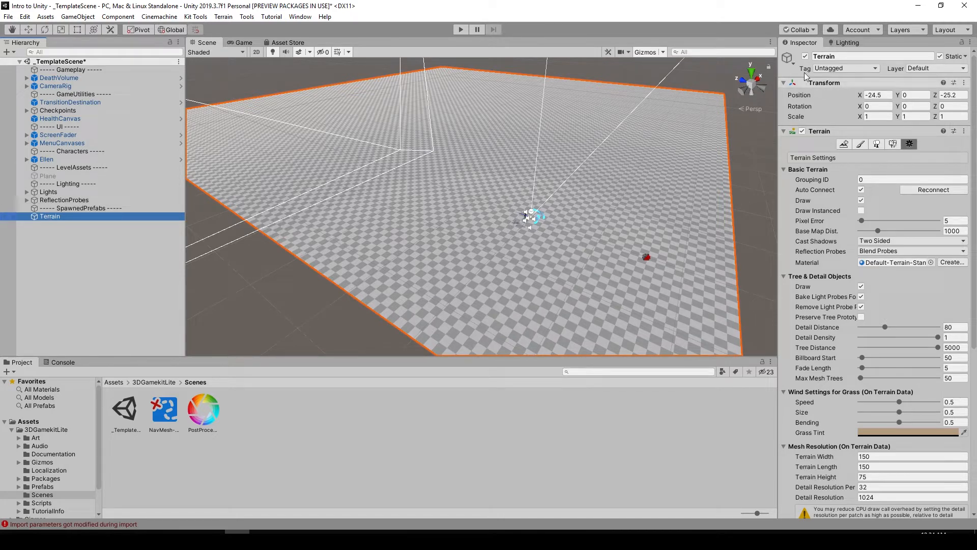
click(932, 71)
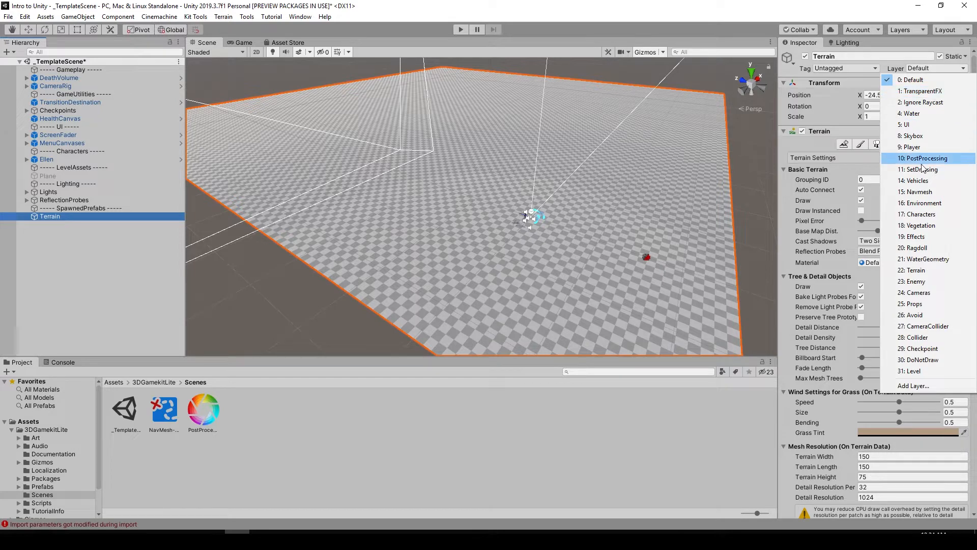
click(919, 203)
Step: Play the scene, test the character running and jumping on the terrain, and stop play mode
click(460, 29)
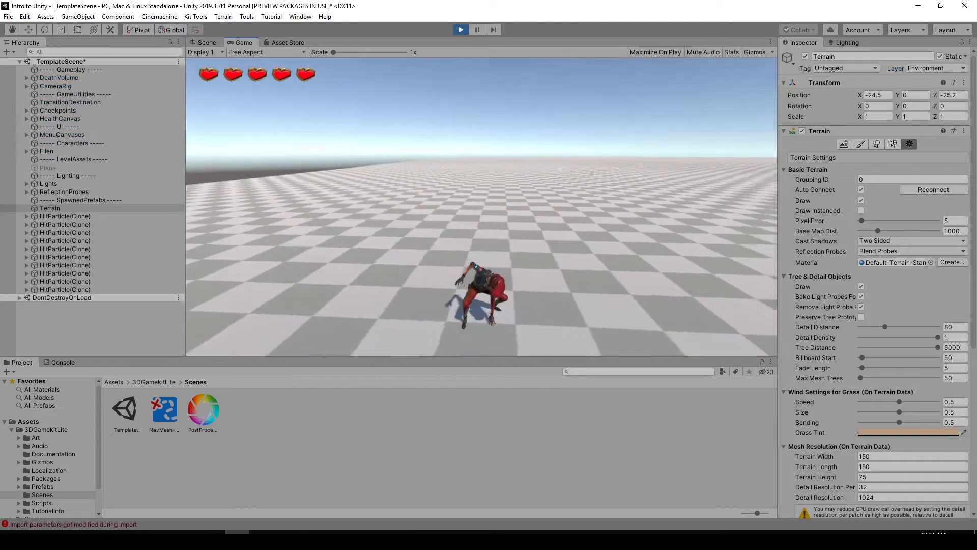
key(w)
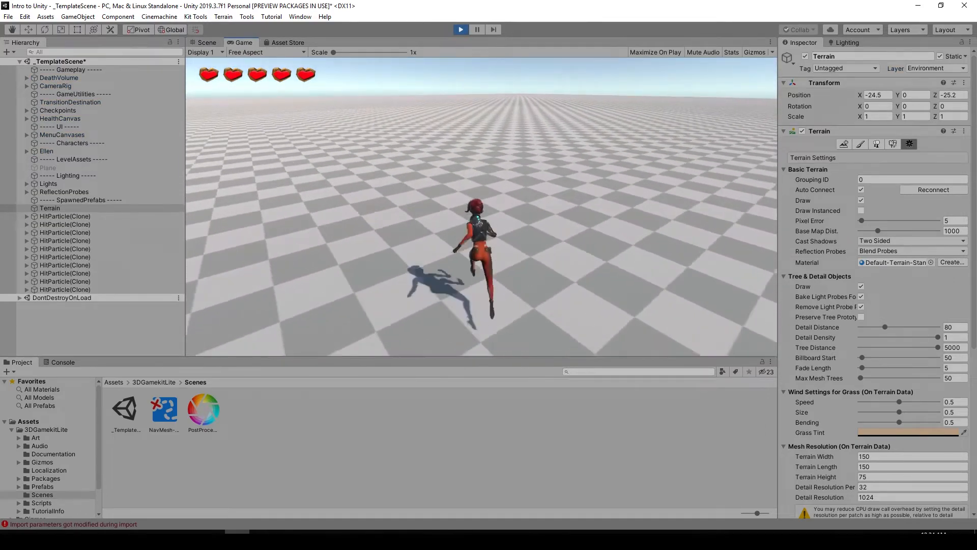
click(481, 207)
key(w)
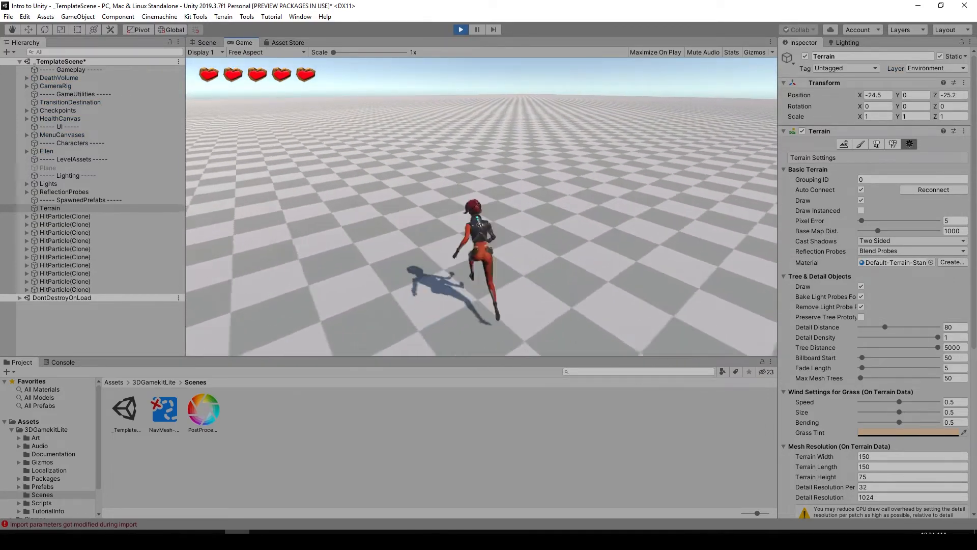
click(481, 207)
key(space)
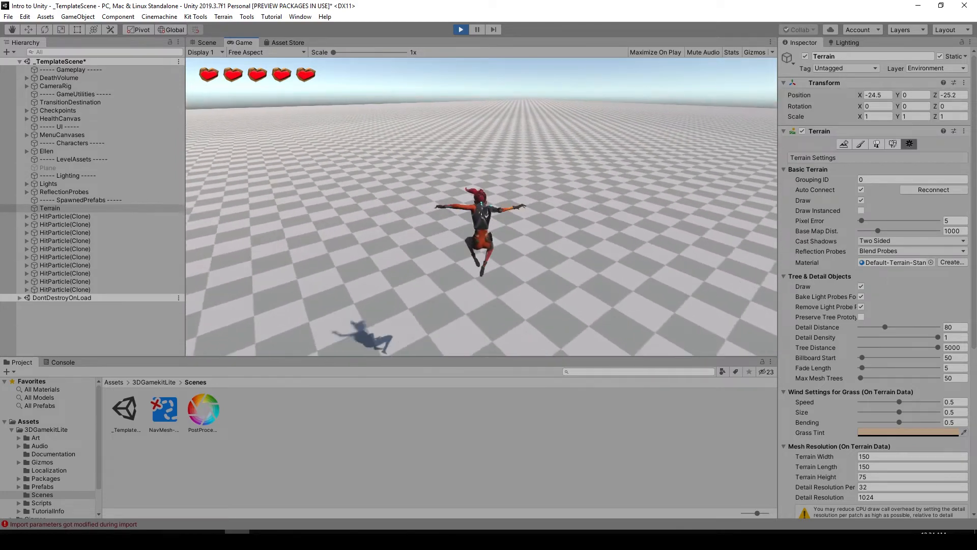
key(space)
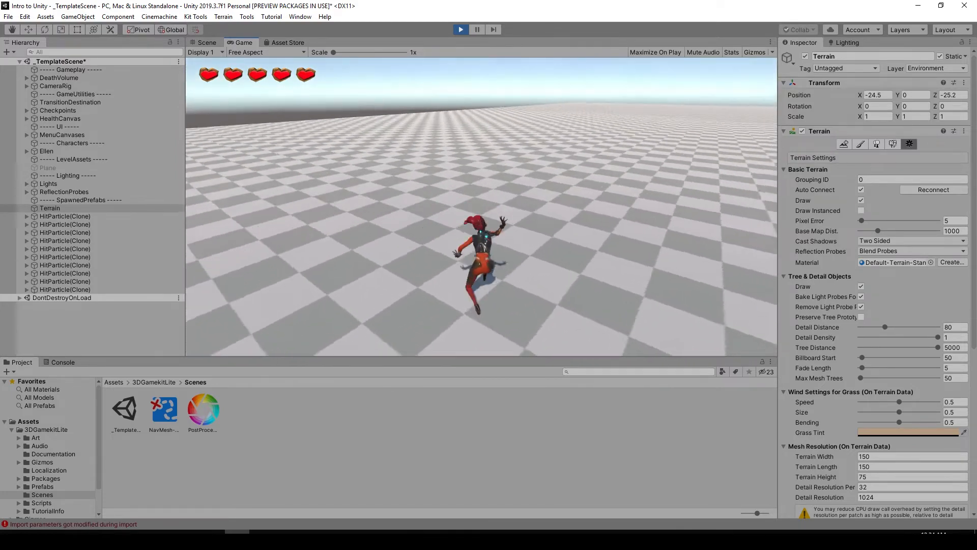
key(Escape)
click(461, 30)
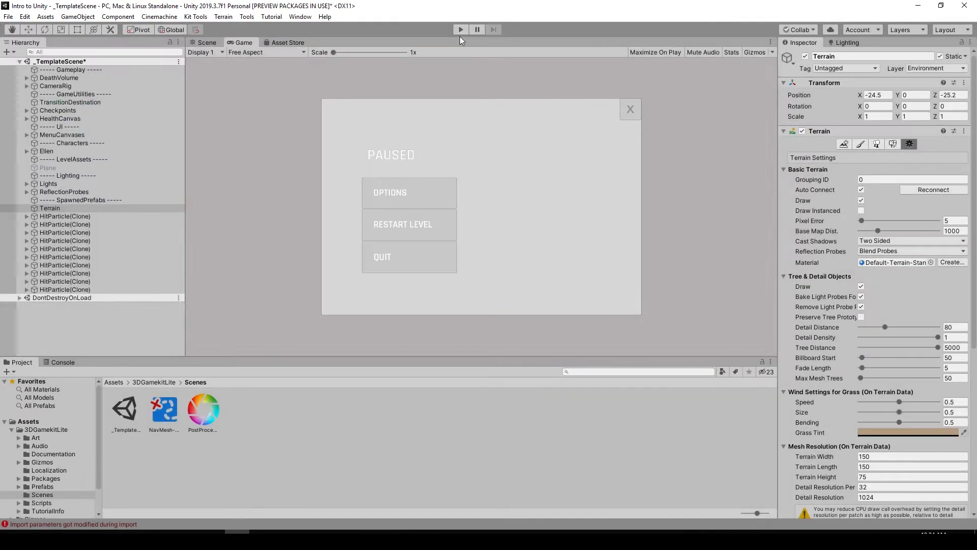
Step: Save a copy of the scene as "Scene 1" in the Scenes folder under Assets
click(691, 254)
mouse_move(691, 254)
alt+mouse_down()
mouse_move(524, 277)
mouse_move(529, 260)
alt+mouse_up()
click(532, 207)
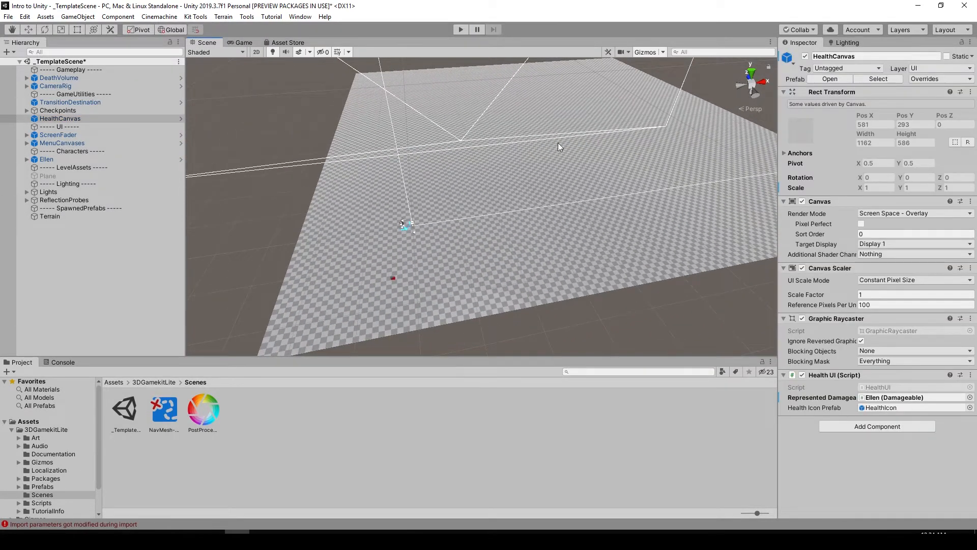
alt+drag(517, 141, 443, 167)
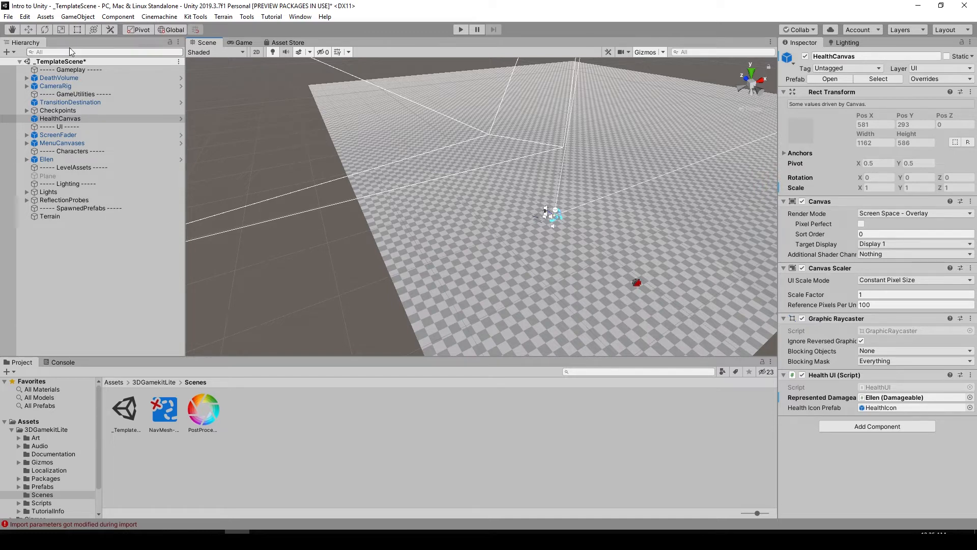
click(8, 16)
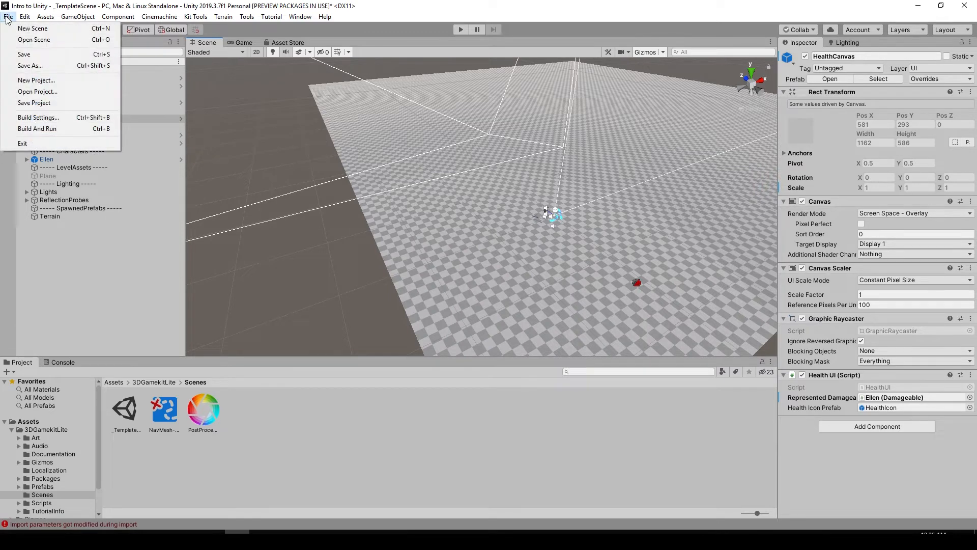
click(31, 65)
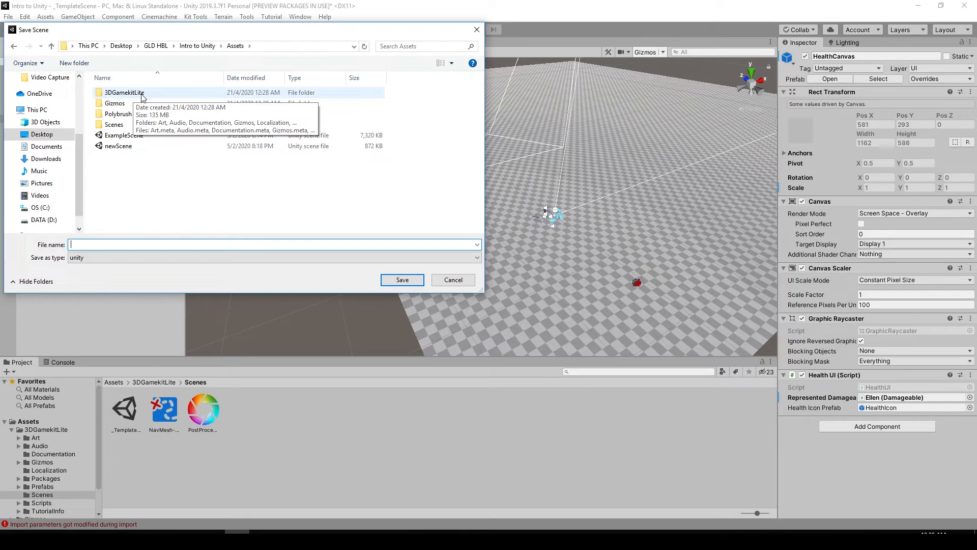
double_click(134, 125)
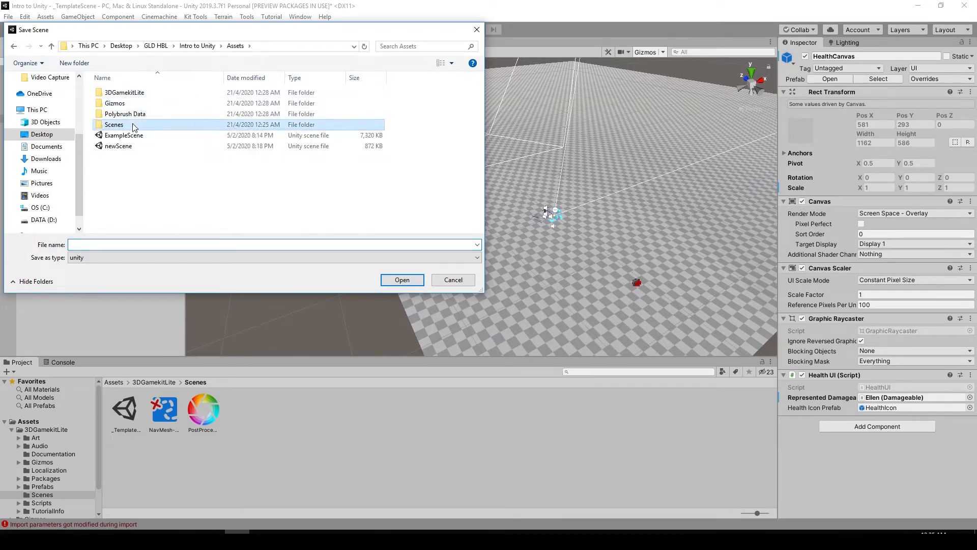
click(131, 244)
text(Sc)
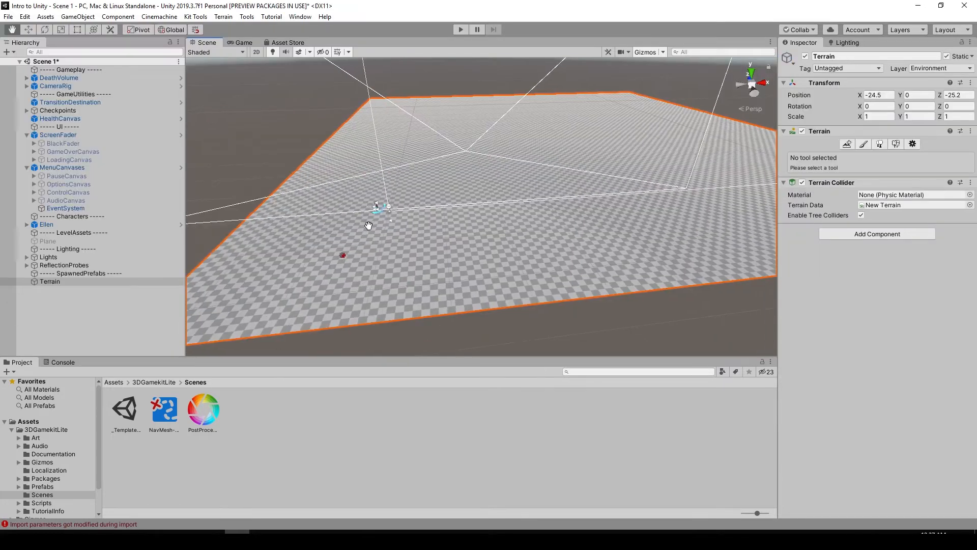
Step: Switch the terrain to painting with the Raise or Lower Terrain tool
right_drag(438, 224, 453, 227)
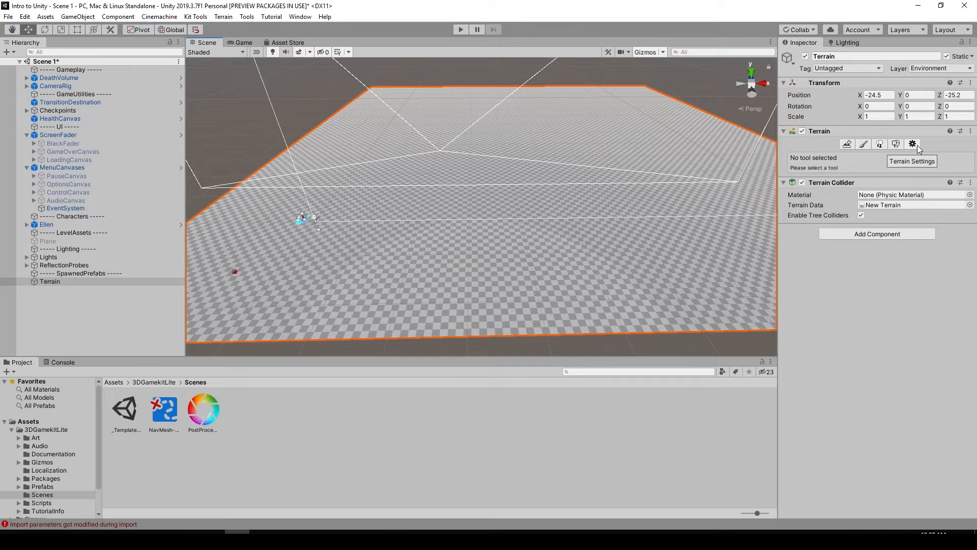
click(864, 144)
click(848, 156)
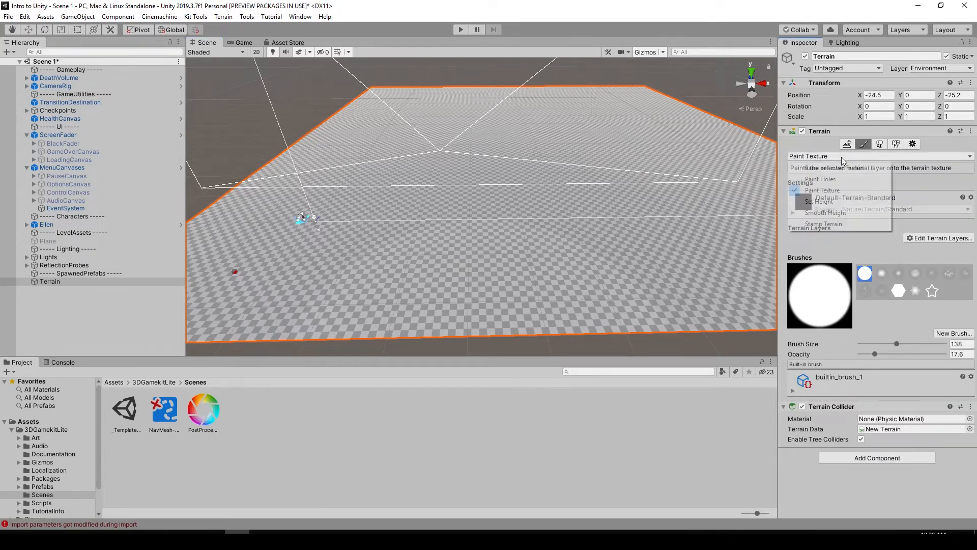
click(835, 168)
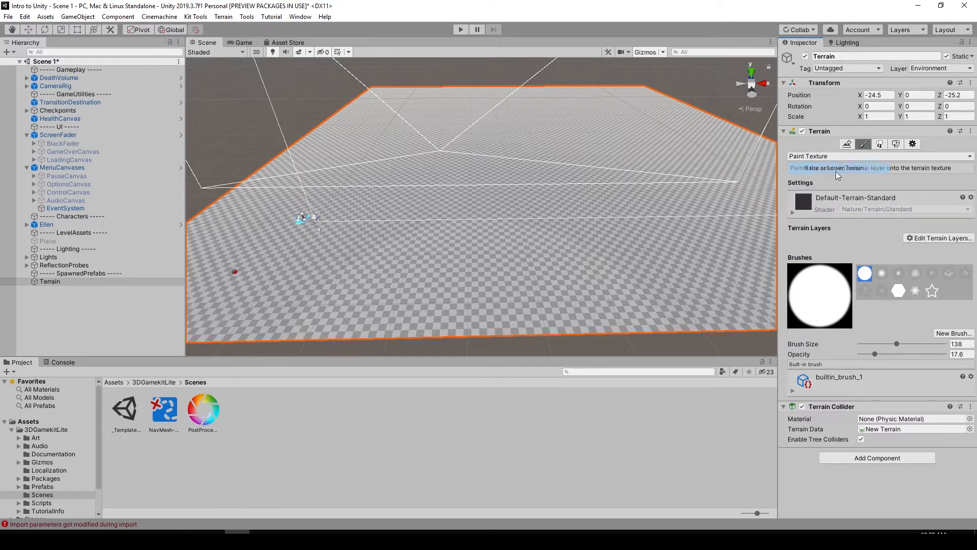
scroll(605, 199, down, 2)
scroll(604, 197, down, 4)
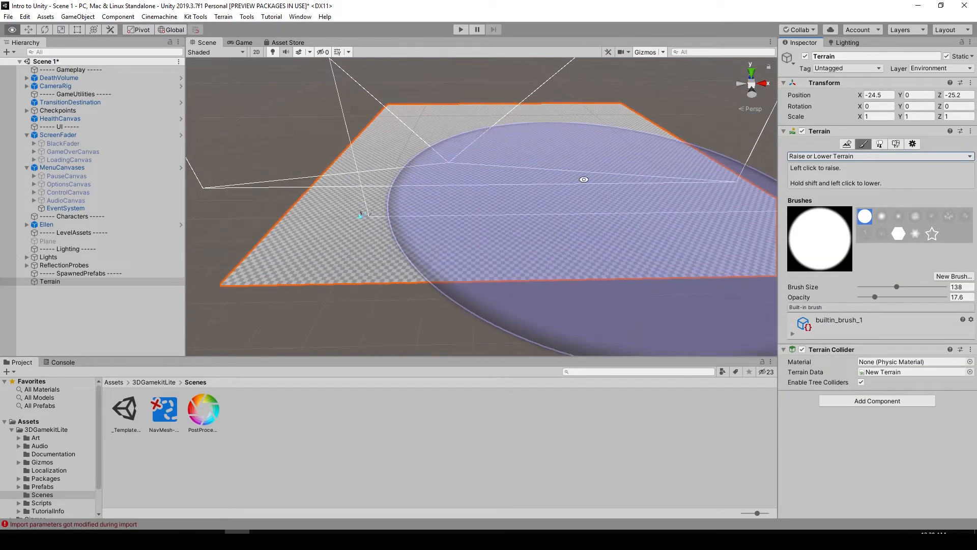
Step: Choose the mottled noise brush builtin_brush_6 with brush size 44 and opacity 35.7
click(948, 216)
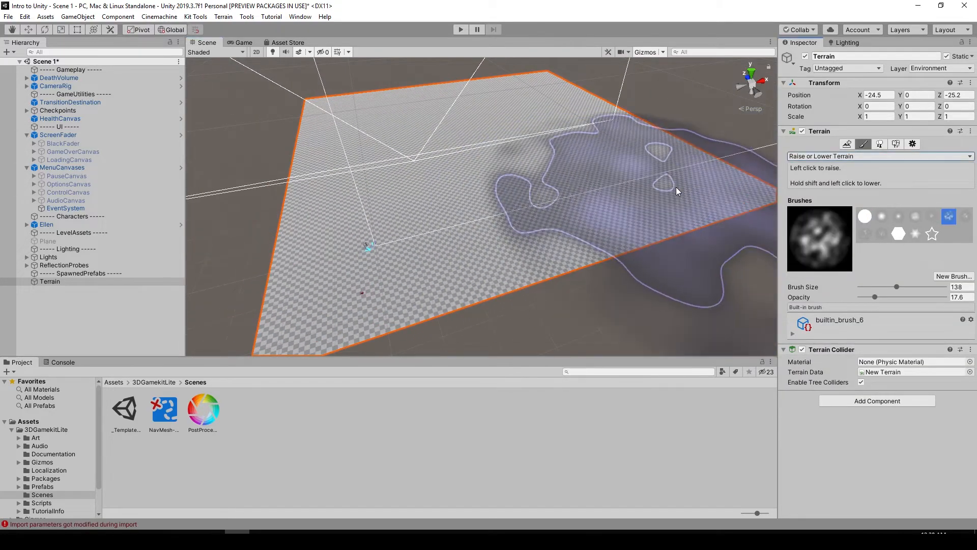
click(884, 287)
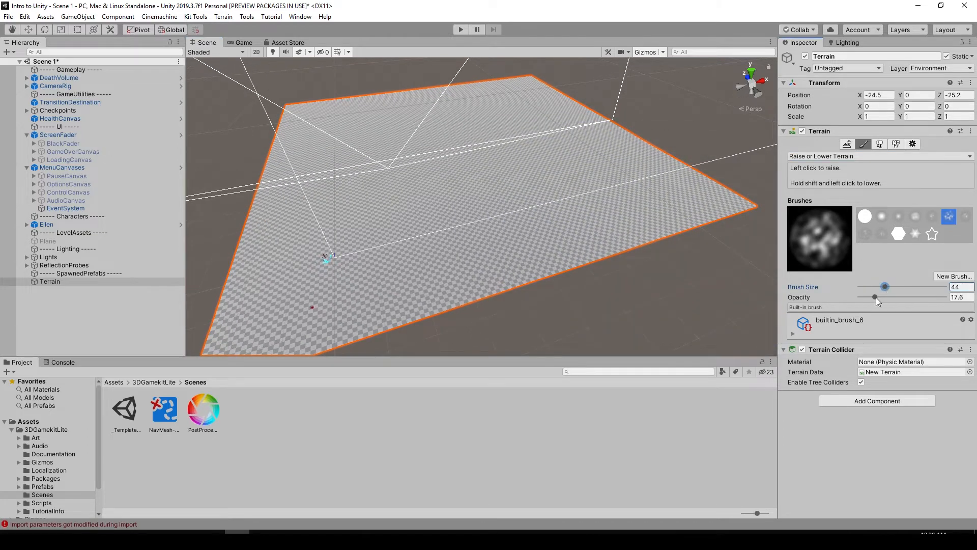
drag(876, 298, 890, 297)
Step: Try raising a range of rugged hills along the terrain's edge and inspect them from several angles
middle_drag(691, 197, 615, 202)
mouse_move(615, 203)
mouse_down()
mouse_move(640, 193)
mouse_move(625, 196)
mouse_up()
mouse_move(590, 195)
alt+mouse_down()
mouse_move(638, 198)
mouse_move(521, 198)
alt+mouse_up()
mouse_move(458, 178)
alt+mouse_down()
mouse_move(496, 167)
mouse_move(448, 151)
alt+mouse_up()
alt+drag(443, 152, 478, 151)
mouse_move(403, 148)
alt+mouse_down()
mouse_move(484, 157)
mouse_move(491, 177)
mouse_move(422, 179)
mouse_move(392, 193)
mouse_move(524, 172)
mouse_move(555, 178)
alt+mouse_up()
middle_drag(555, 179, 617, 169)
scroll(618, 168, up, 5)
alt+drag(443, 196, 687, 224)
middle_drag(654, 232, 529, 231)
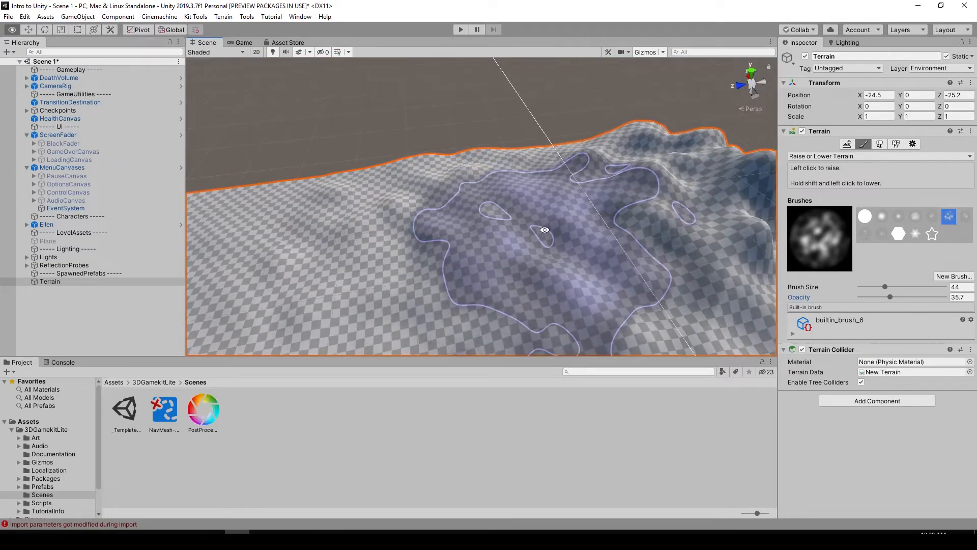
alt+drag(543, 231, 589, 140)
Step: Undo all the hill-raising strokes on the terrain and look over the whole surface
key(ctrl+z)
key(ctrl+z)
key(ctrl+z)
key(ctrl+z)
key(ctrl+z)
key(ctrl+z)
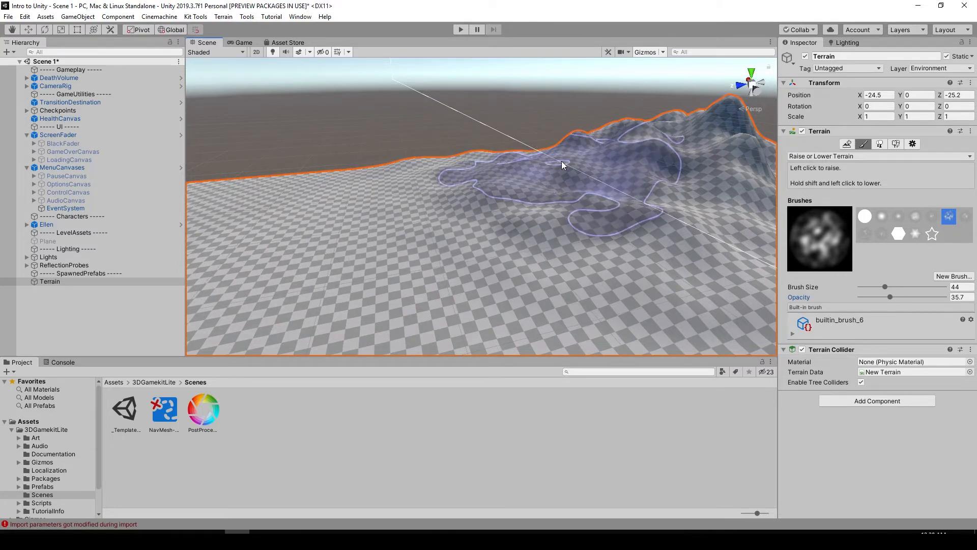
key(ctrl+z)
key(ctrl+z)
key(ctrl+z)
key(ctrl+z)
key(ctrl+z)
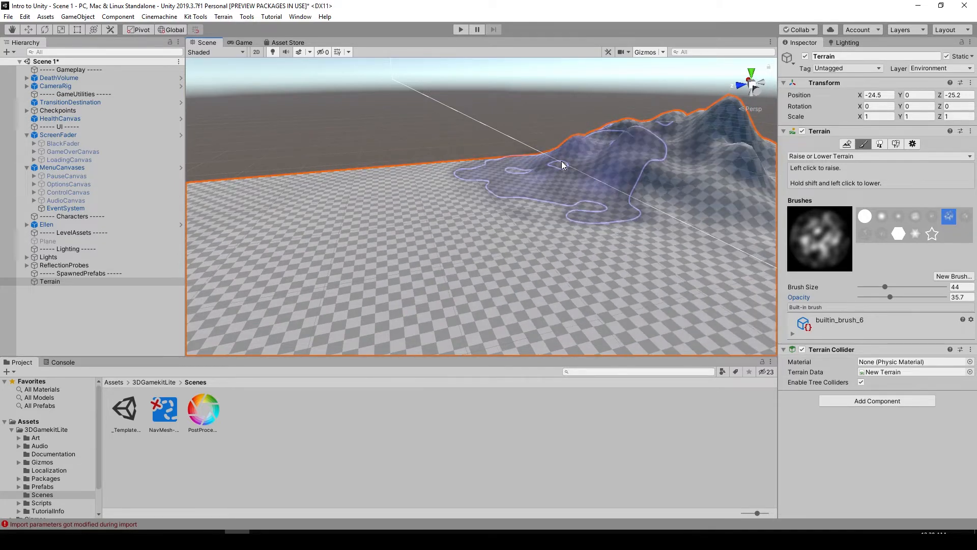
key(ctrl+z)
scroll(559, 161, down, 8)
alt+drag(557, 161, 387, 170)
mouse_move(386, 171)
middle_down()
mouse_move(462, 180)
mouse_move(490, 203)
middle_up()
click(490, 203)
alt+drag(489, 203, 430, 188)
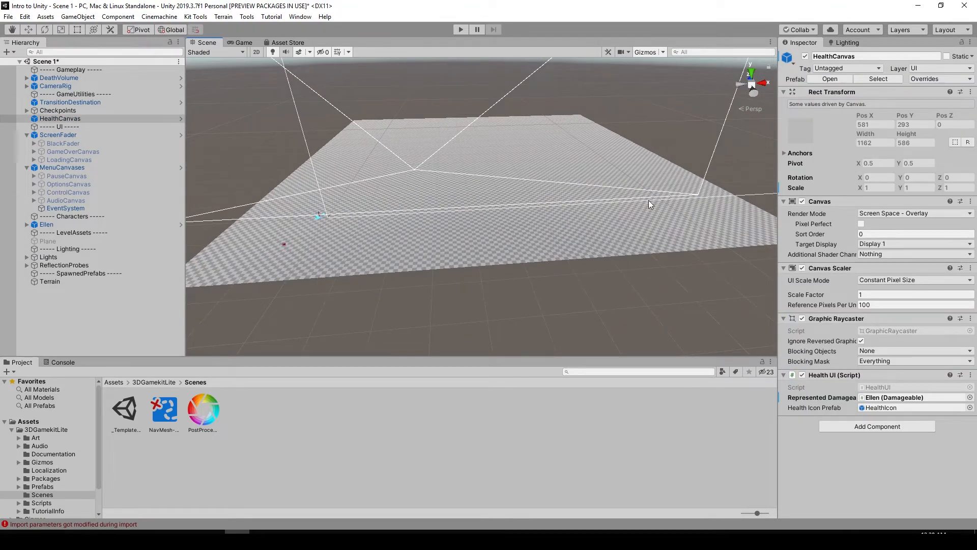
Step: Show the project's root Assets folder, search the Asset Store for "terrain", and limit the results to free assets
click(114, 382)
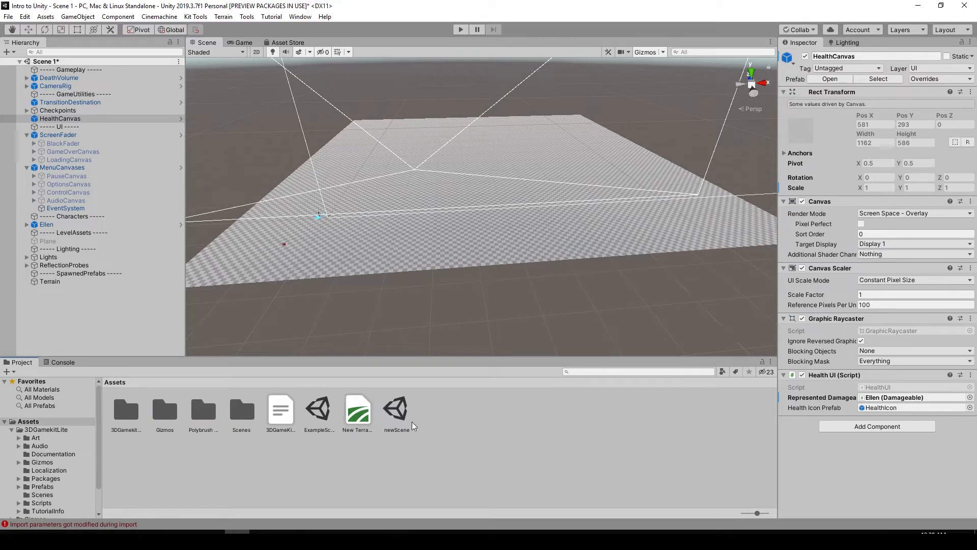
click(286, 43)
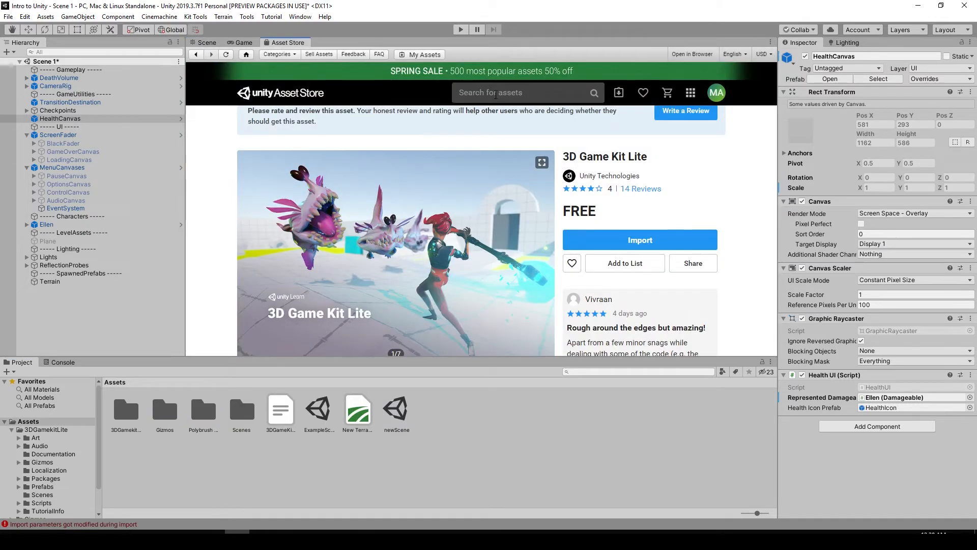
click(497, 97)
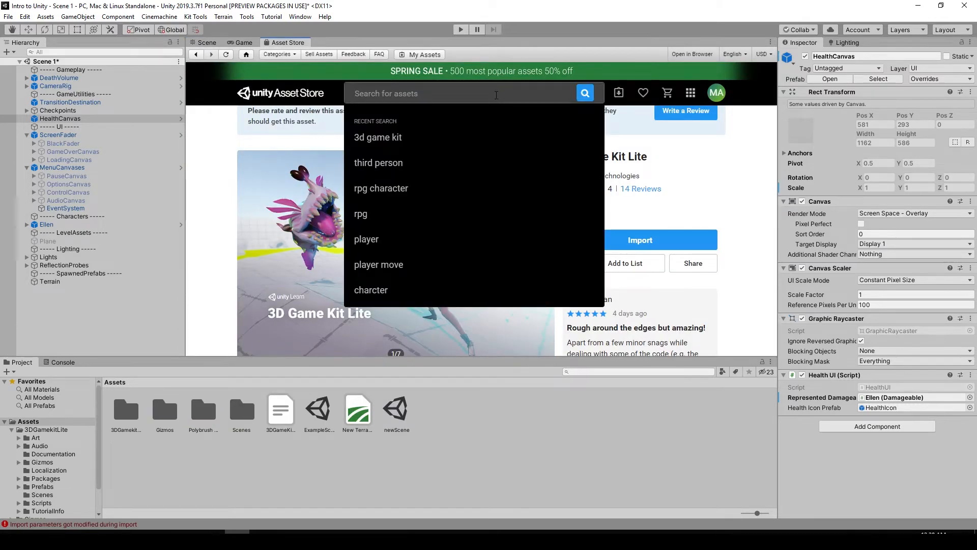
text(terrain)
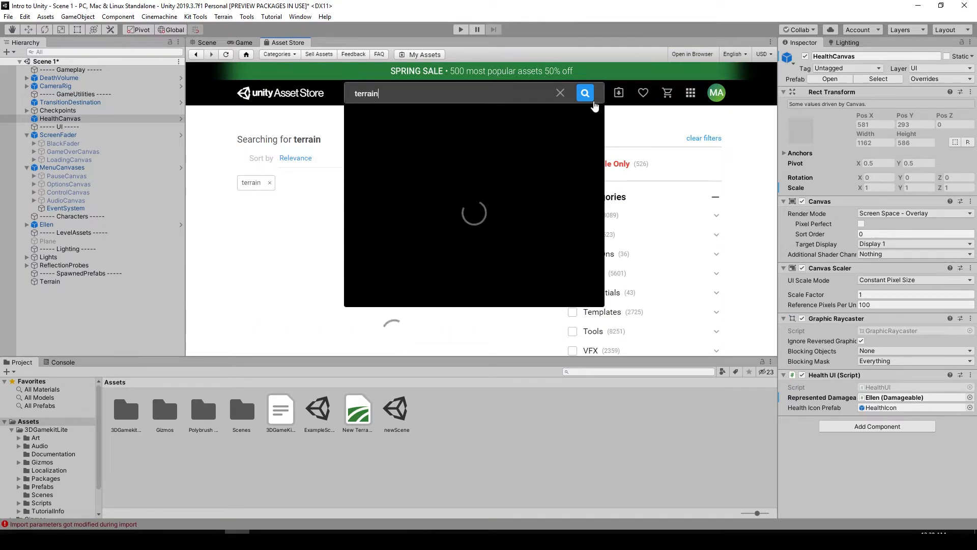
click(642, 117)
scroll(645, 242, down, 3)
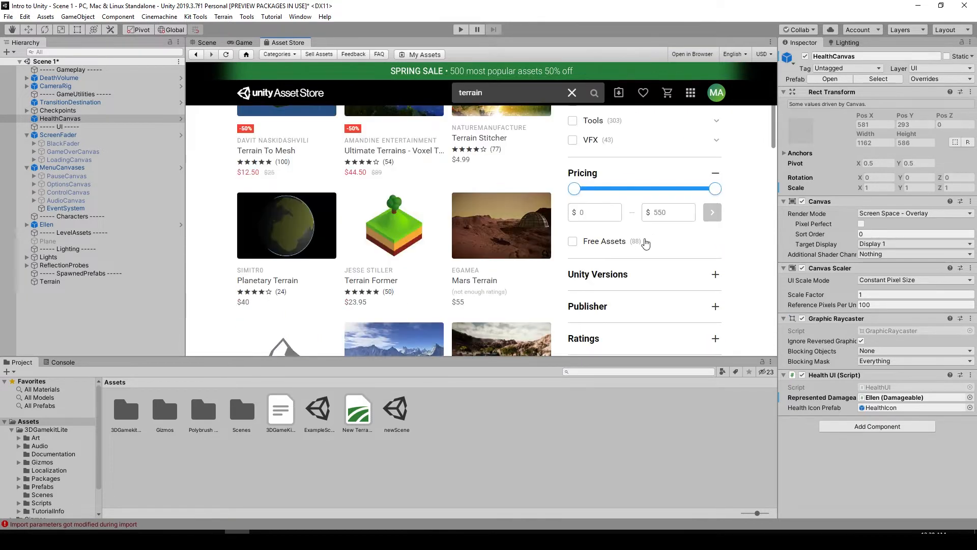
click(593, 247)
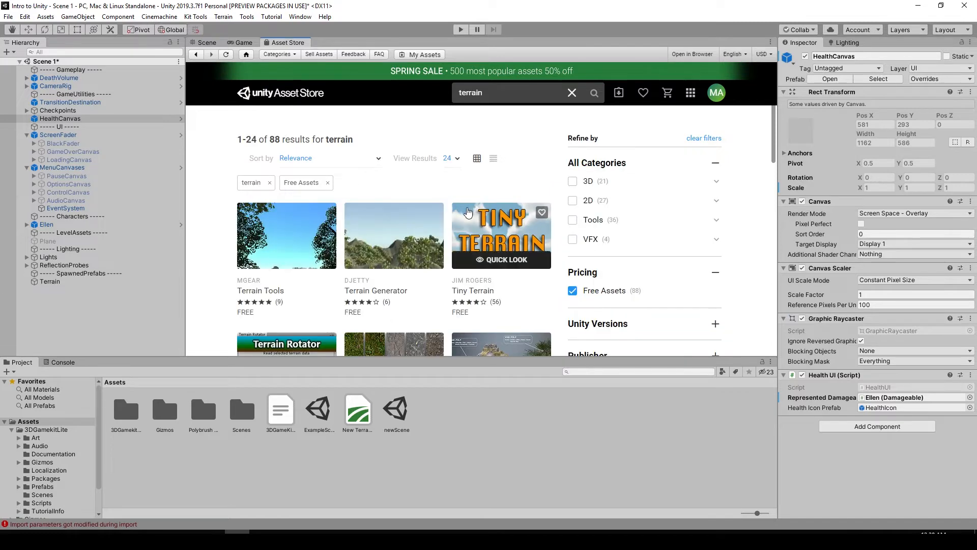
Step: Find the free Terrain Tools Sample Asset Pack among the terrain results and import all of its contents into the project
scroll(466, 211, down, 3)
scroll(466, 211, down, 7)
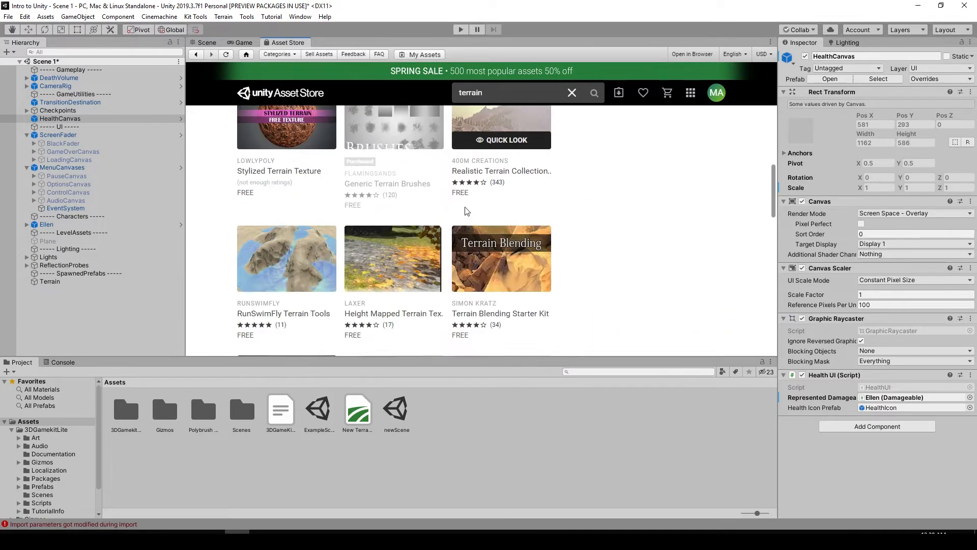
scroll(467, 210, down, 5)
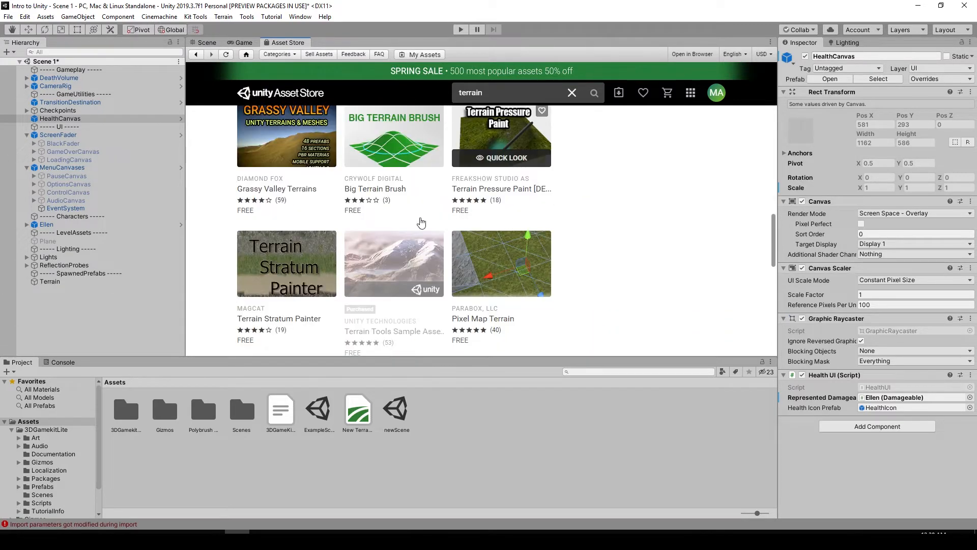
click(403, 242)
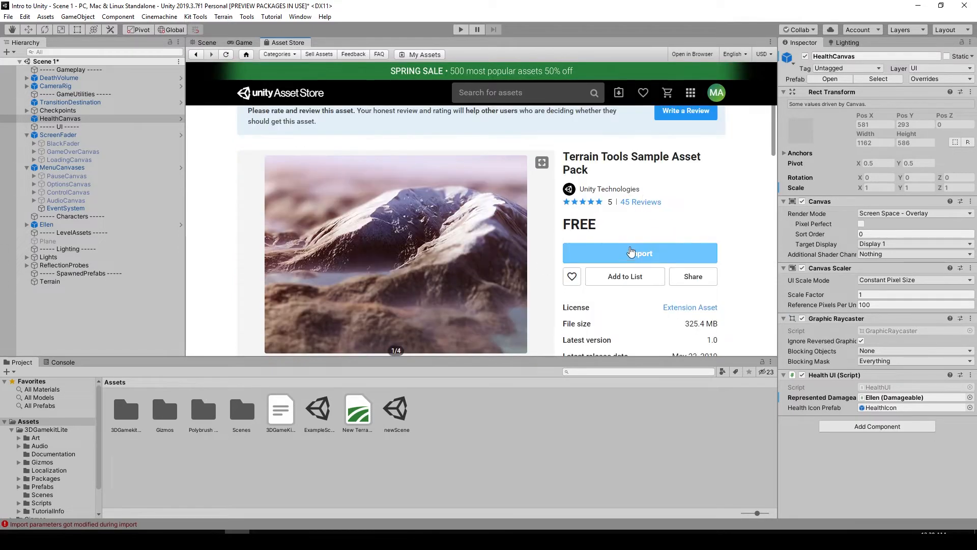
click(631, 253)
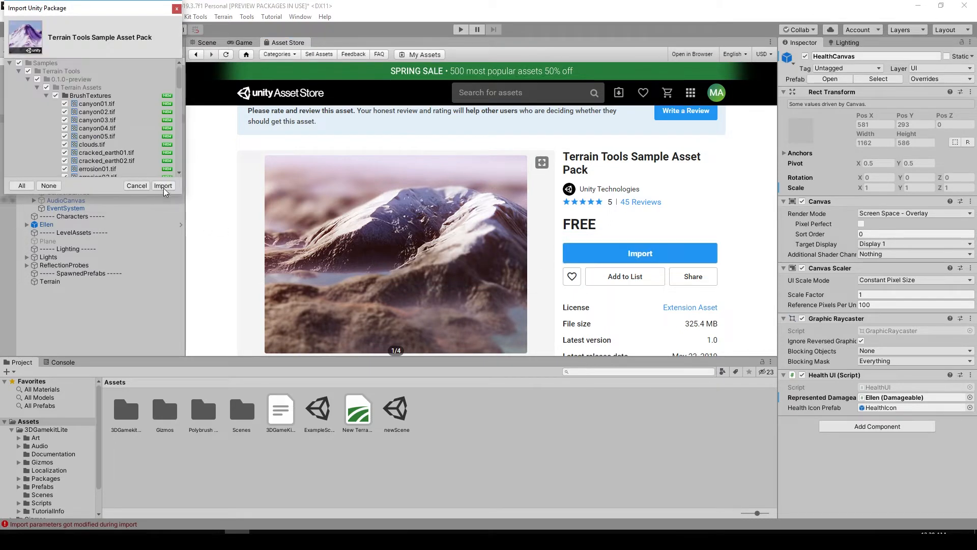
click(163, 185)
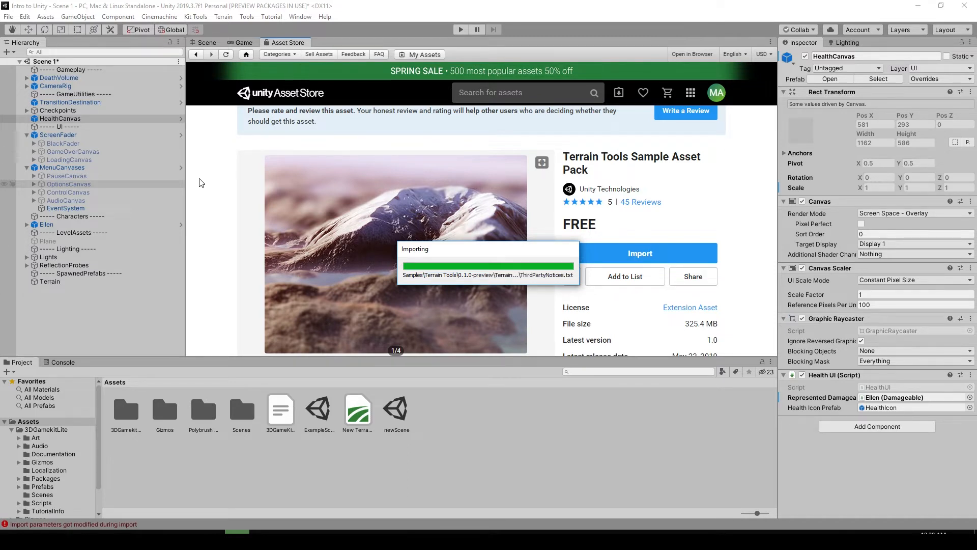
Step: Return to the Scene view and open the imported TerrainTextures folder under Samples/Terrain Tools/0.1.0-preview/Terrain Assets
click(206, 43)
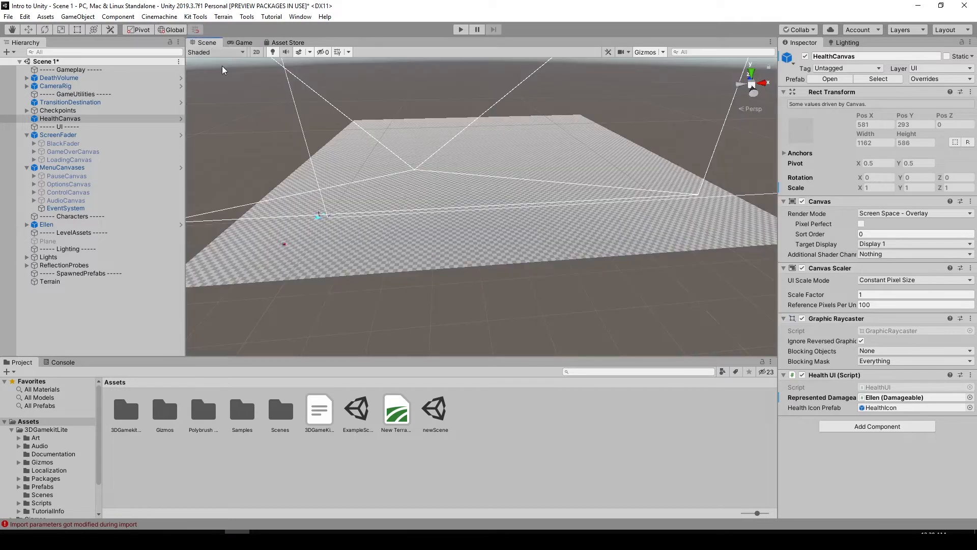
double_click(241, 417)
double_click(127, 411)
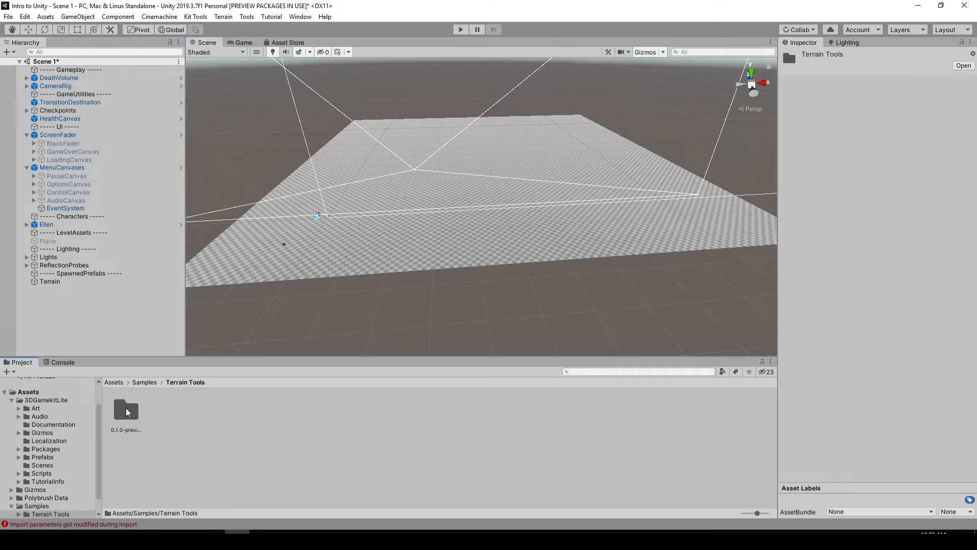
double_click(127, 413)
double_click(134, 412)
click(199, 418)
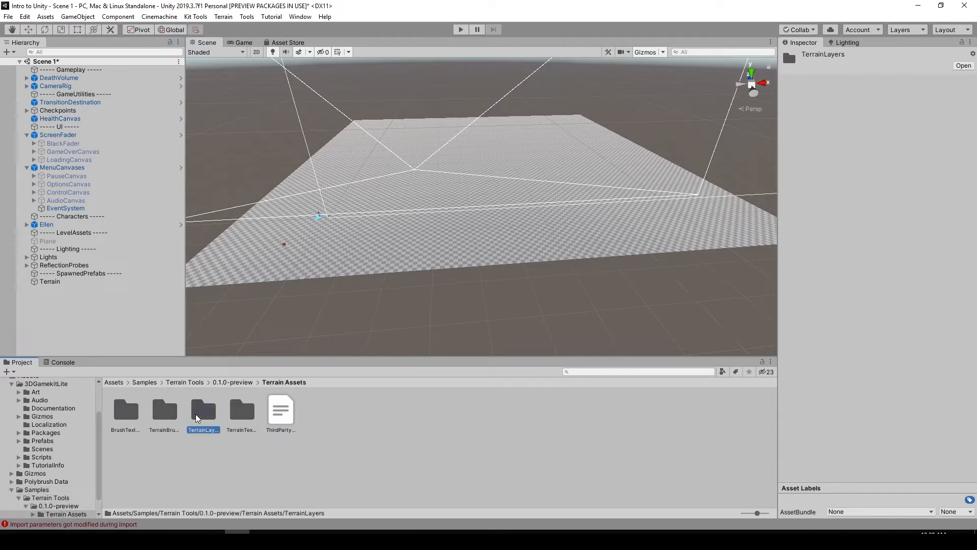
double_click(237, 413)
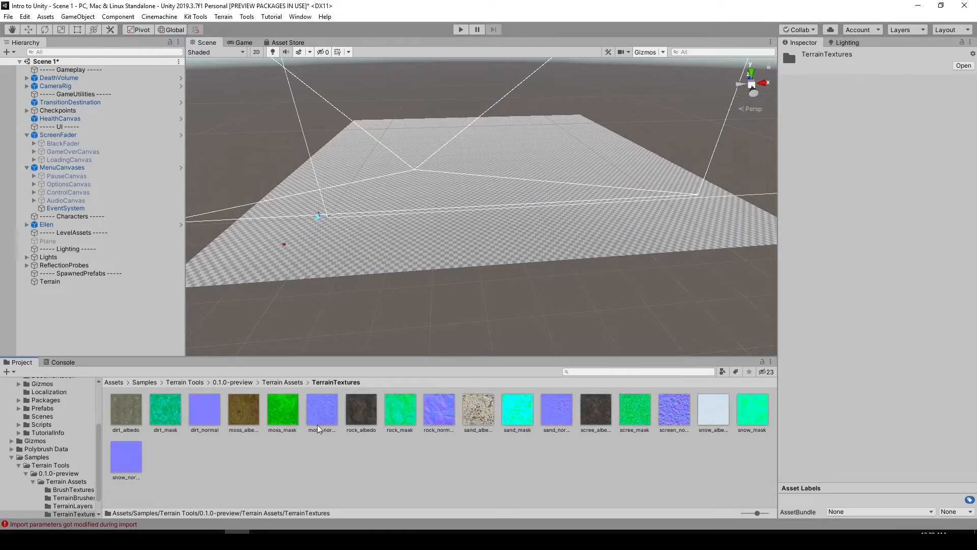
Step: Preview the moss_albedo, moss_mask and moss_normal textures, and open the TerrainBrushes folder beside TerrainTextures
click(235, 427)
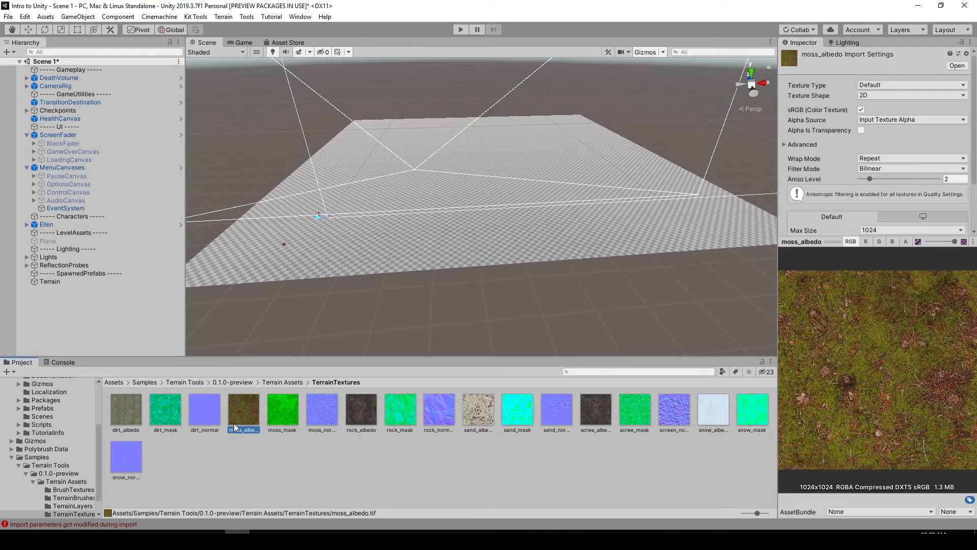
click(291, 417)
click(316, 415)
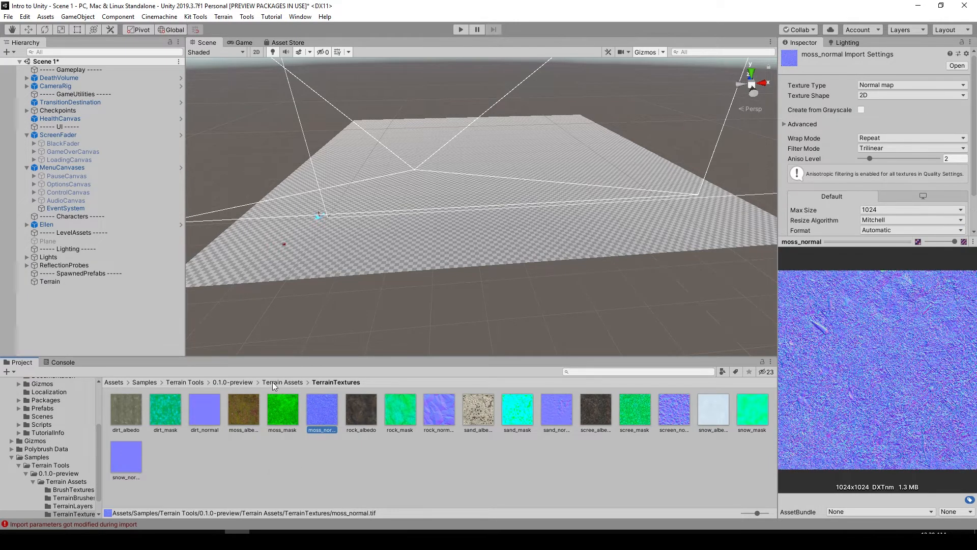
click(274, 382)
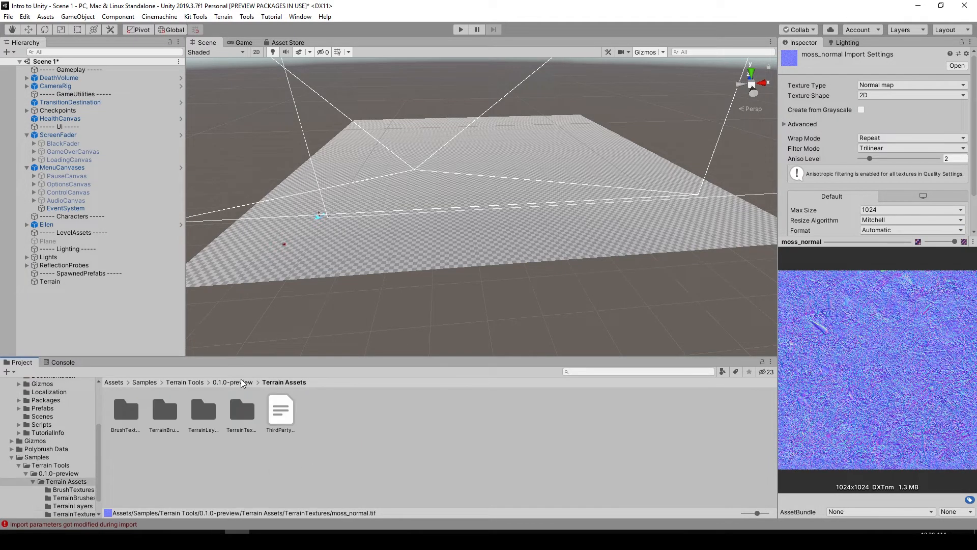
double_click(165, 414)
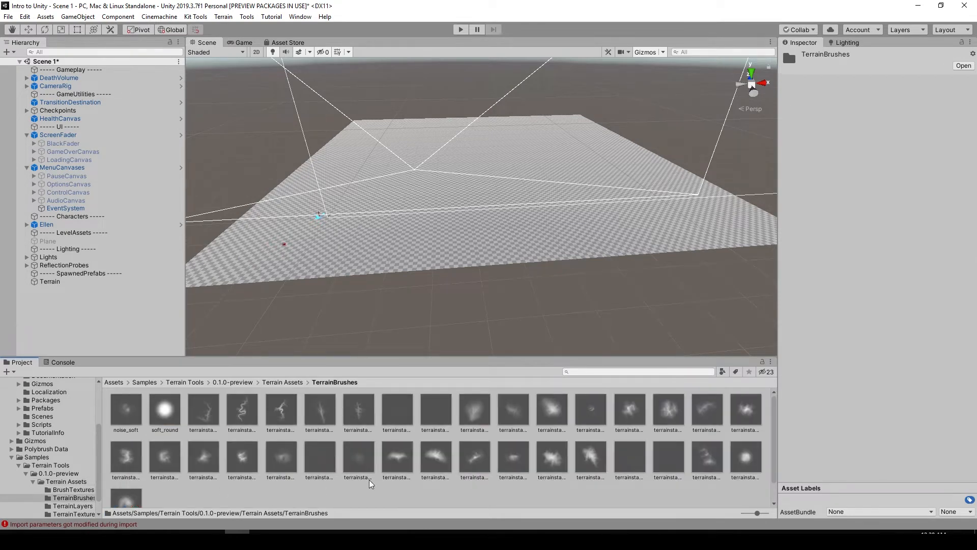
Step: Select the Terrain and choose the imported brush terrainstamp_mountain02 with a brush size of 97
click(84, 282)
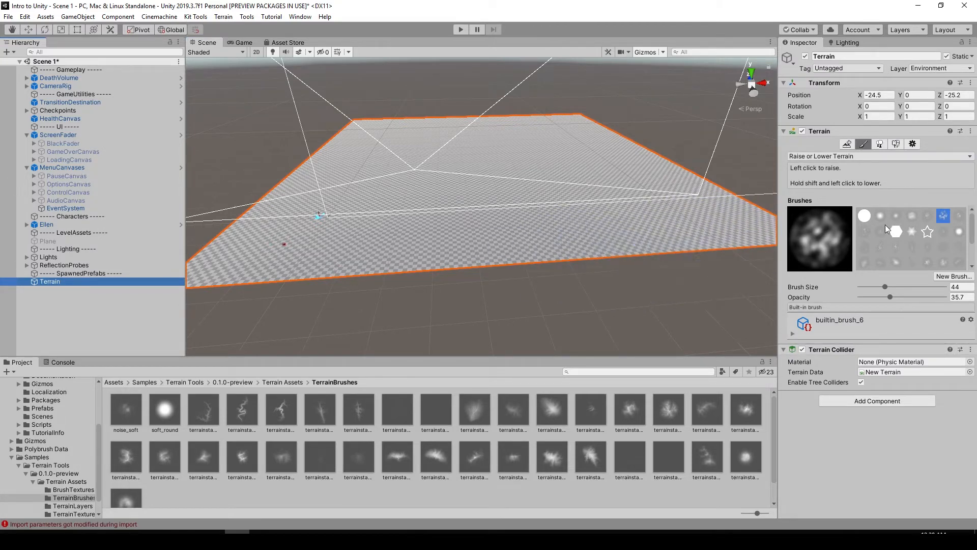
scroll(909, 234, down, 1)
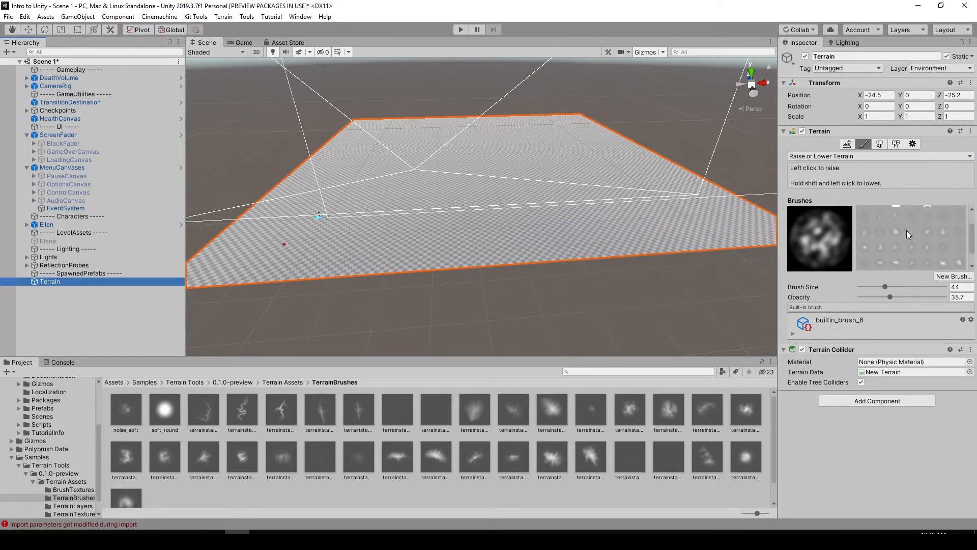
click(942, 232)
mouse_move(506, 207)
alt+mouse_down()
mouse_move(540, 224)
mouse_move(451, 224)
mouse_move(563, 219)
alt+mouse_up()
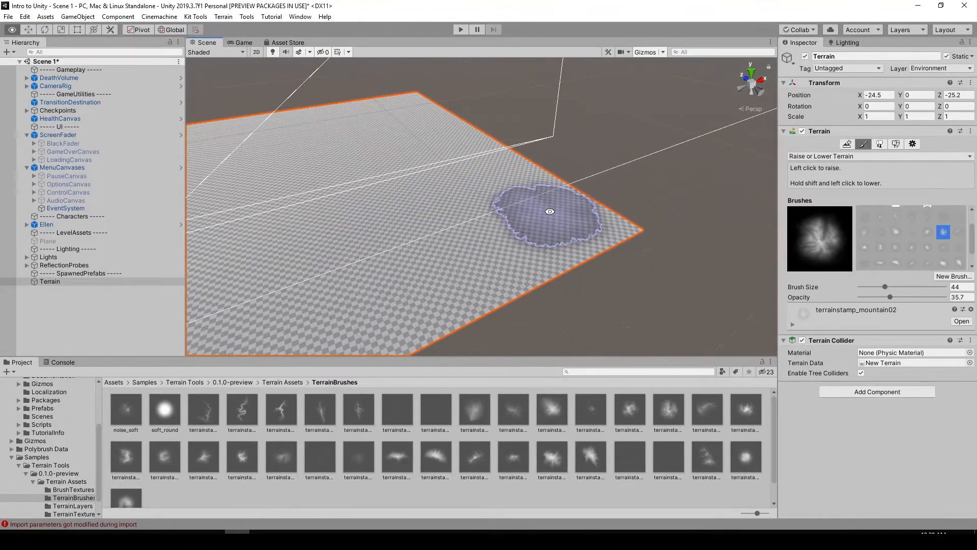
drag(884, 286, 892, 291)
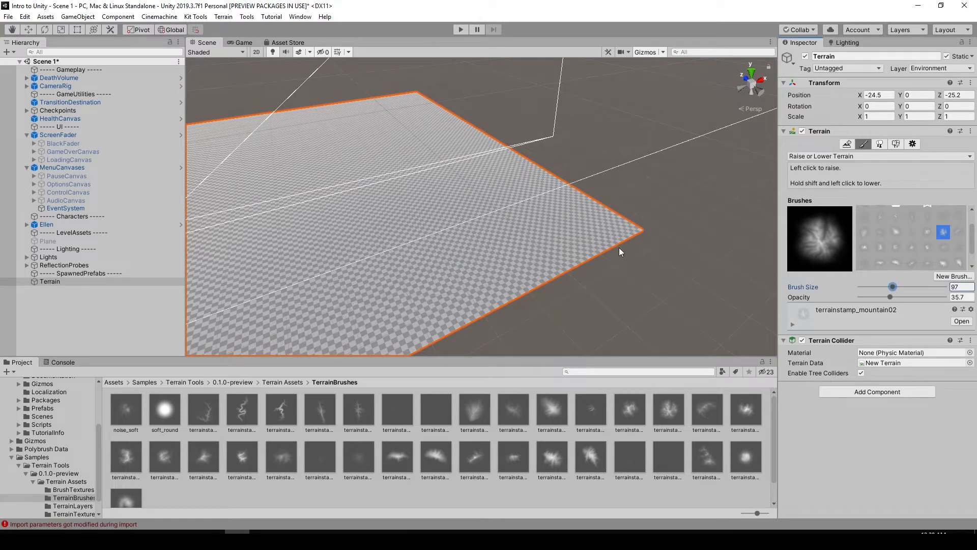
Step: Raise a broad mountain near the terrain's corner with the terrainstamp_mountain02 brush
mouse_move(562, 215)
alt+mouse_down()
mouse_move(691, 185)
mouse_move(581, 151)
mouse_move(369, 138)
mouse_move(351, 351)
alt+mouse_up()
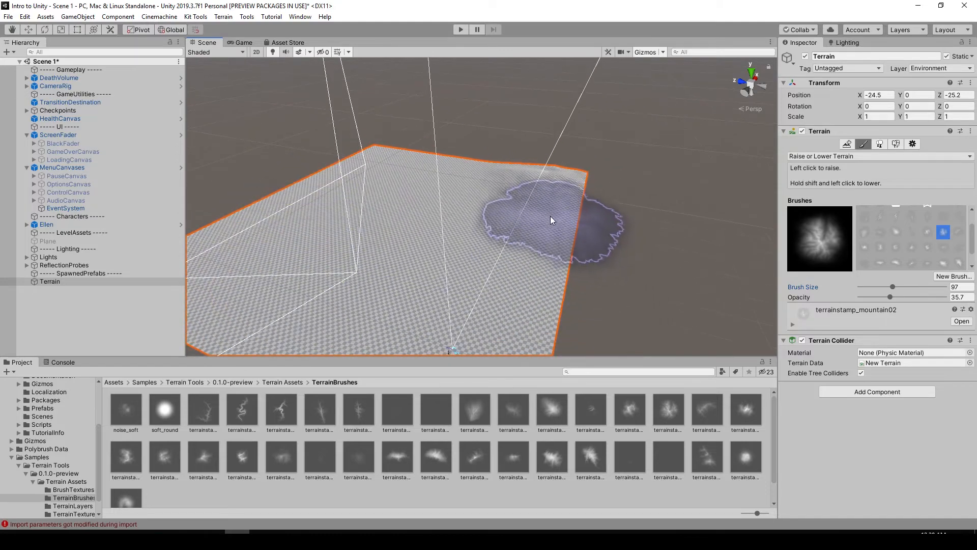
scroll(542, 217, down, 1)
middle_drag(540, 216, 517, 245)
scroll(539, 233, up, 1)
scroll(518, 236, up, 1)
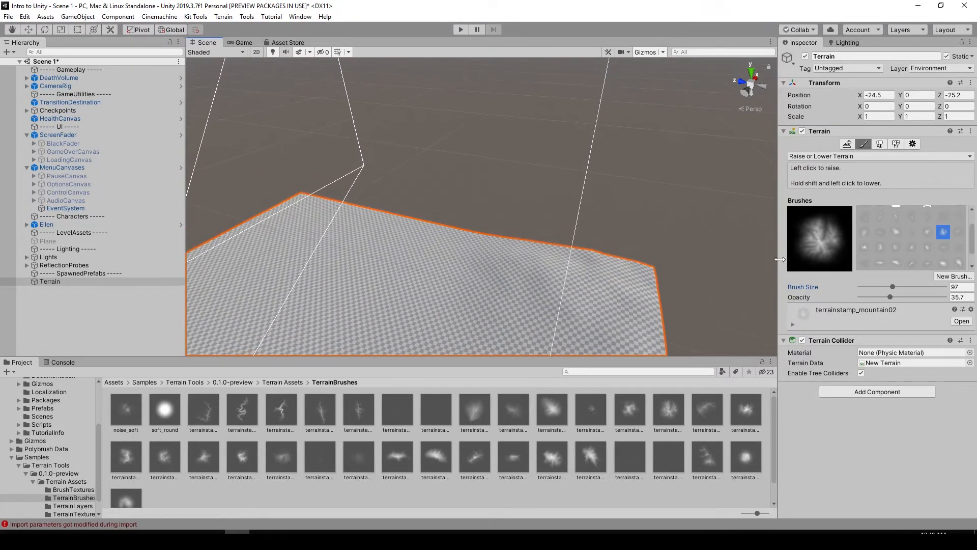
Step: Switch to the terrainstamp_mountain06 brush and raise more hills along the terrain's outer edges and corners
click(895, 248)
mouse_move(560, 236)
alt+mouse_down()
mouse_move(543, 212)
mouse_move(531, 217)
mouse_move(582, 208)
mouse_move(603, 227)
mouse_move(565, 239)
mouse_move(570, 221)
mouse_move(491, 221)
mouse_move(569, 181)
mouse_move(557, 185)
alt+mouse_up()
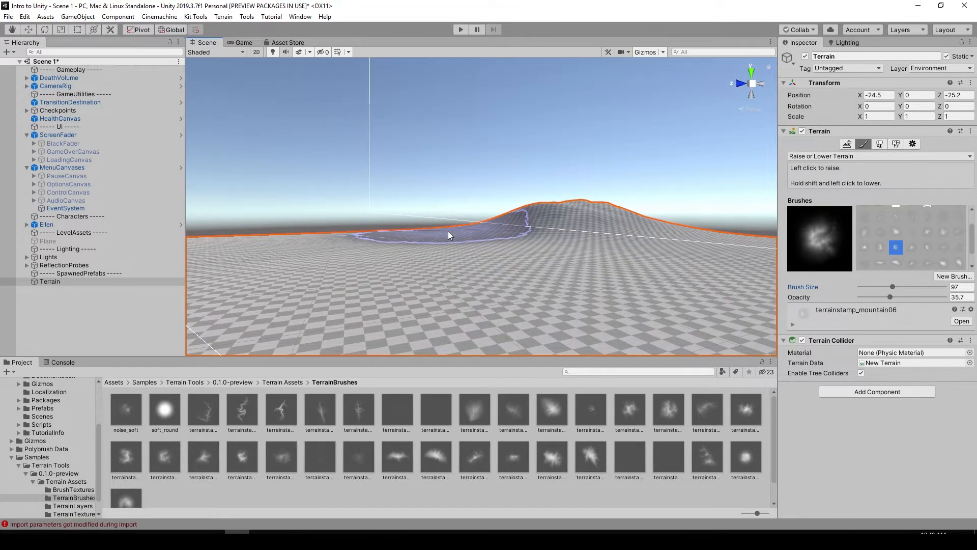
scroll(446, 230, down, 2)
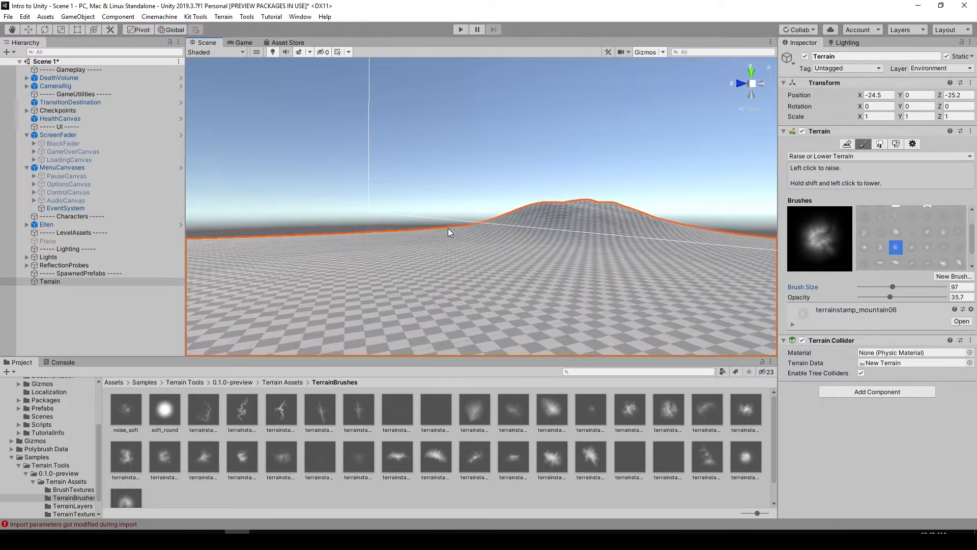
mouse_move(448, 228)
alt+mouse_down()
mouse_move(500, 170)
mouse_move(429, 240)
mouse_move(470, 224)
mouse_move(524, 273)
mouse_move(508, 248)
alt+mouse_up()
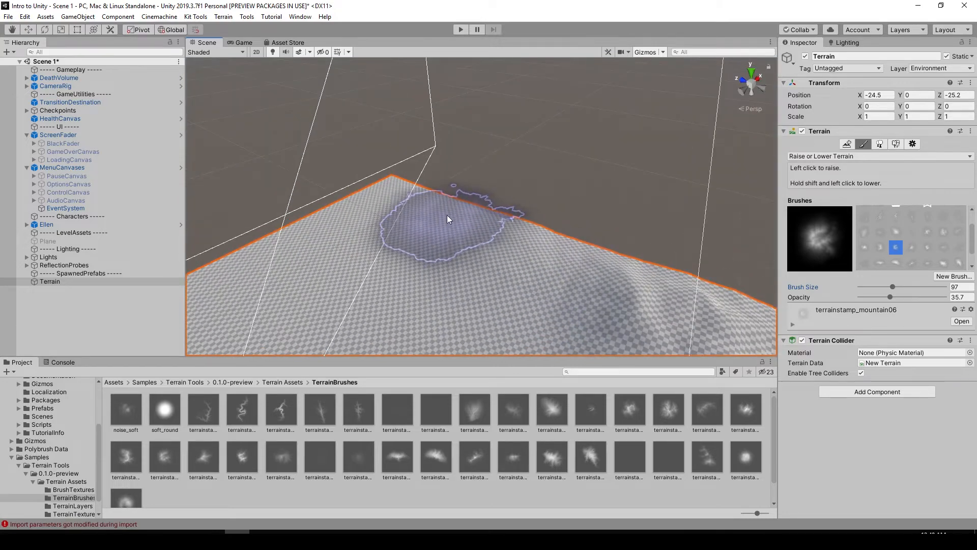
alt+drag(395, 182, 528, 190)
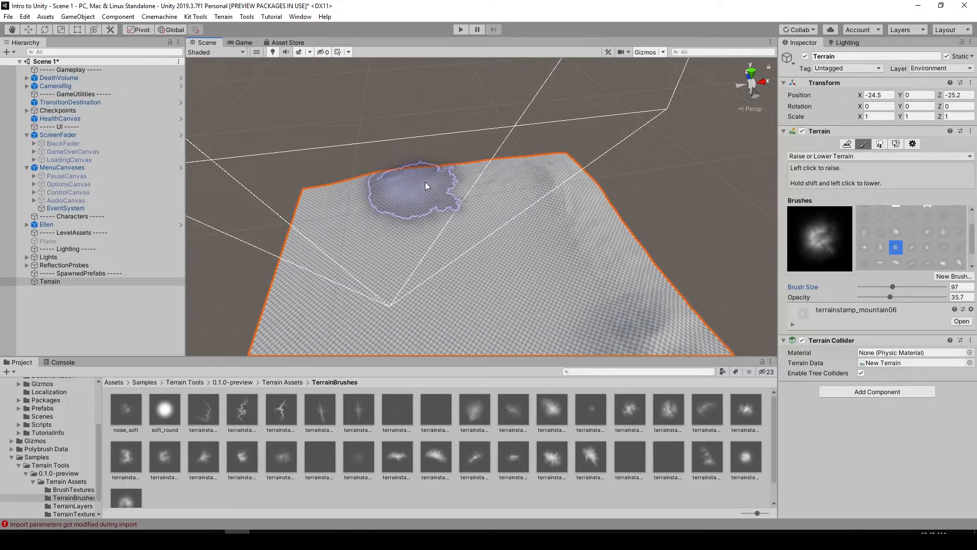
alt+drag(428, 191, 422, 193)
alt+drag(394, 229, 404, 162)
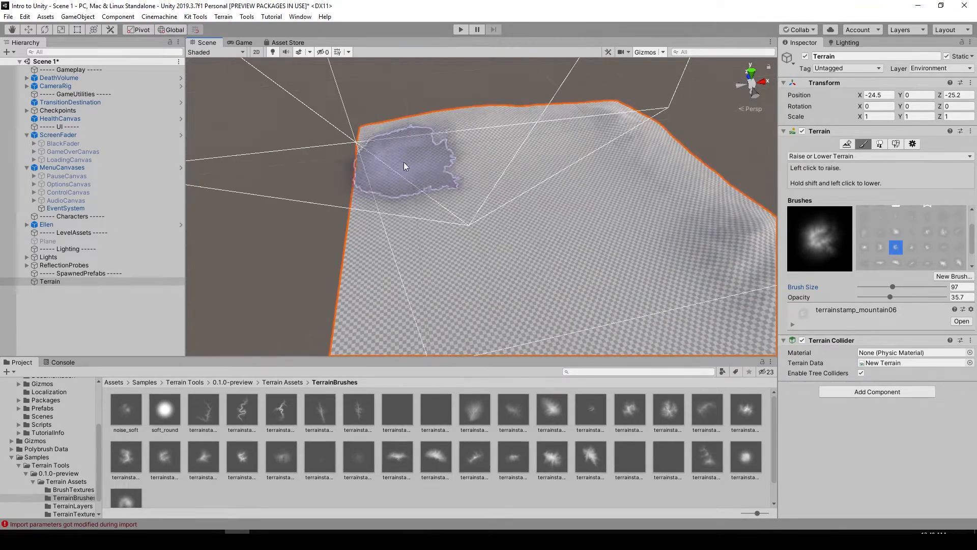
scroll(391, 188, up, 3)
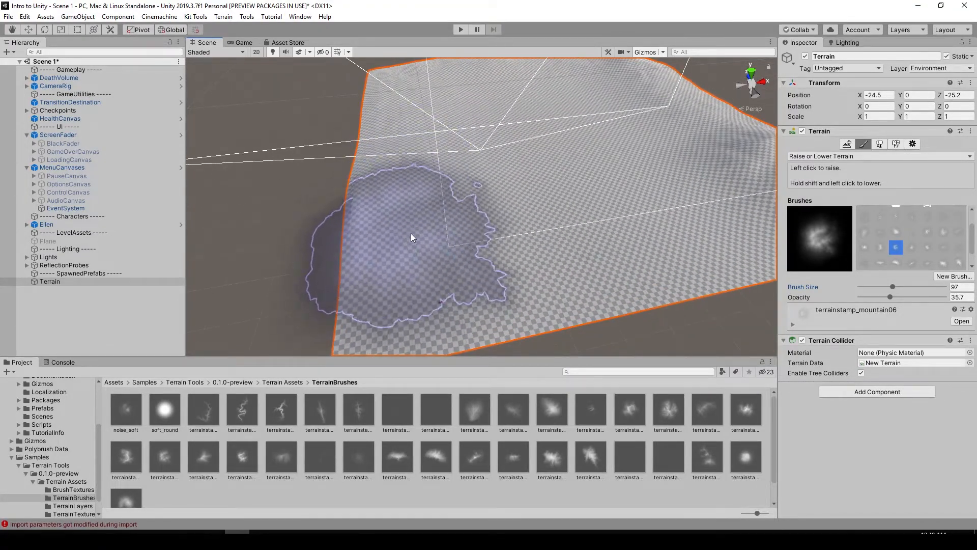
Step: Stamp ridges onto the hills along the terrain's edge with the terrainstamp_ridge05 brush
mouse_move(639, 252)
alt+mouse_down()
mouse_move(605, 246)
mouse_move(625, 178)
mouse_move(688, 179)
alt+mouse_up()
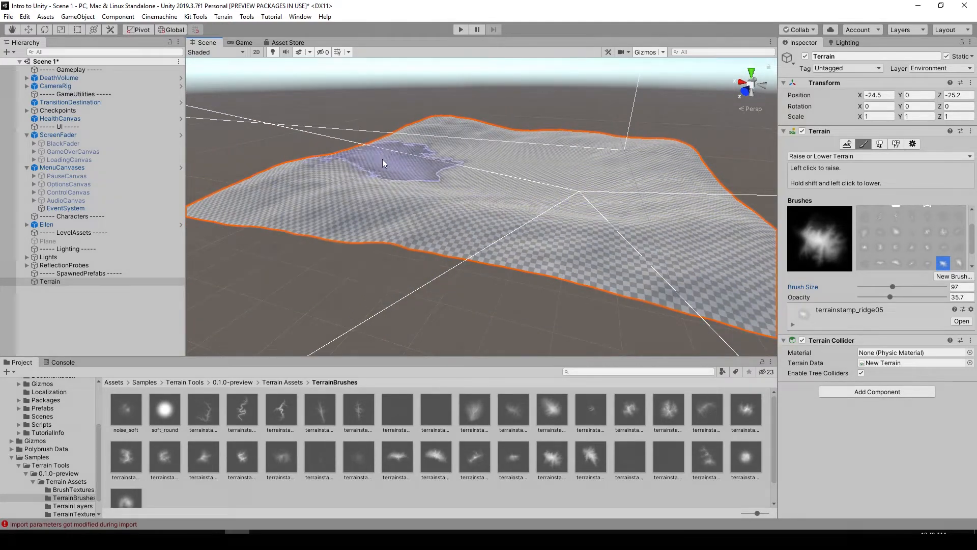
click(326, 189)
alt+drag(375, 171, 388, 207)
alt+drag(544, 195, 515, 192)
Step: Build up the slopes and edges around the terrain with the terrainstamp_mountain03 brush at size 97
mouse_move(639, 203)
alt+mouse_down()
mouse_move(683, 200)
mouse_move(603, 184)
mouse_move(647, 185)
alt+mouse_up()
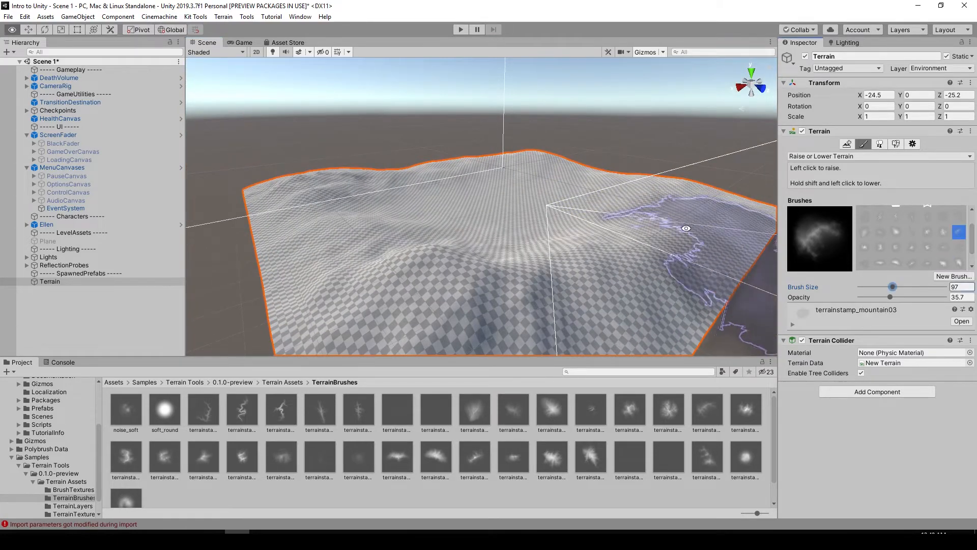
alt+drag(489, 157, 531, 178)
alt+drag(619, 257, 582, 246)
alt+drag(432, 196, 479, 218)
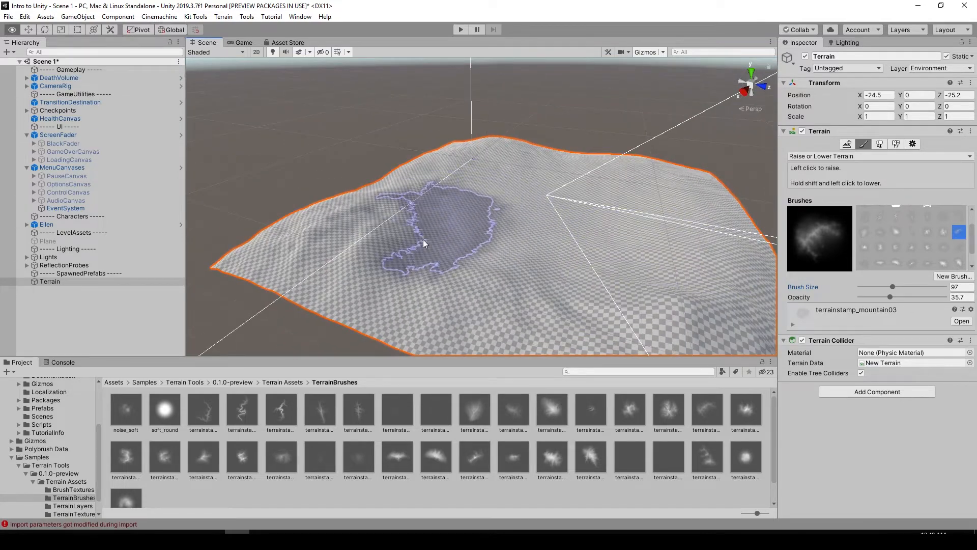
alt+drag(415, 229, 542, 213)
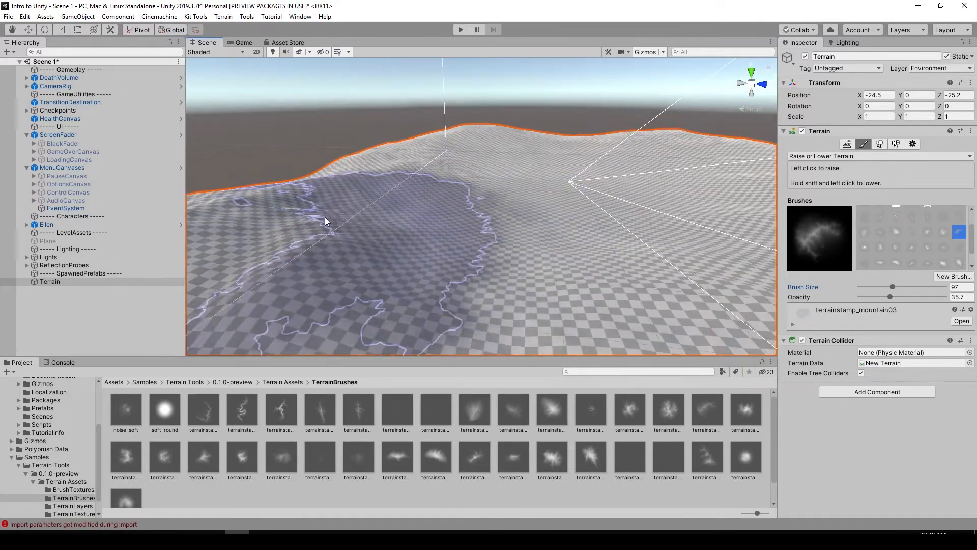
mouse_move(259, 209)
alt+mouse_down()
mouse_move(504, 199)
mouse_move(364, 212)
mouse_move(406, 203)
mouse_move(360, 183)
mouse_move(467, 213)
mouse_move(356, 209)
mouse_move(481, 220)
mouse_move(434, 227)
mouse_move(543, 212)
mouse_move(371, 230)
mouse_move(399, 209)
mouse_move(385, 201)
alt+mouse_up()
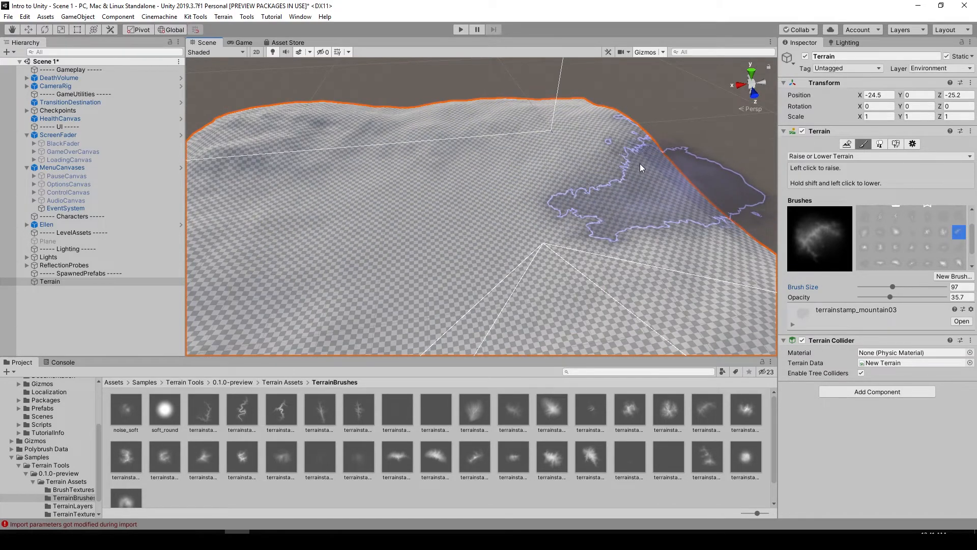
alt+drag(641, 164, 517, 166)
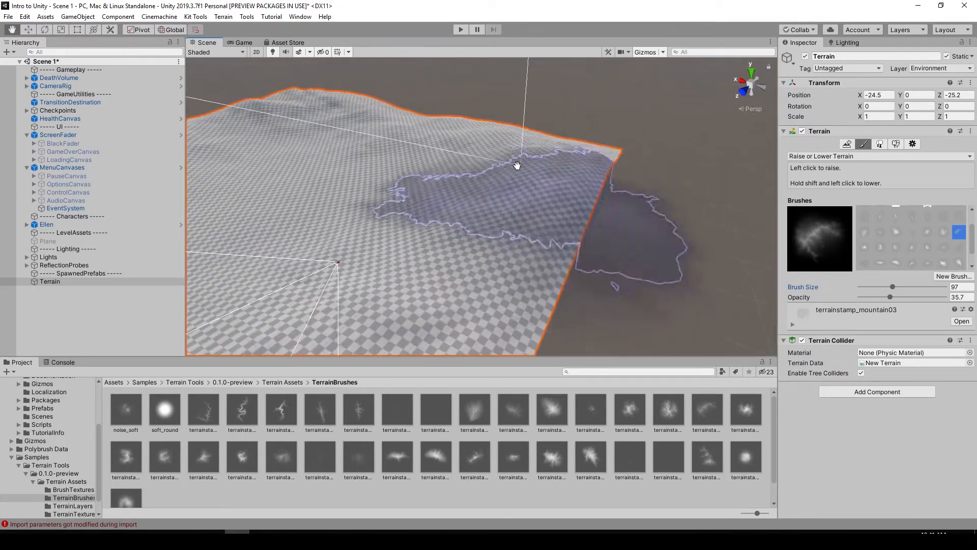
click(579, 149)
mouse_move(580, 147)
alt+mouse_down()
mouse_move(581, 158)
mouse_move(506, 157)
alt+mouse_up()
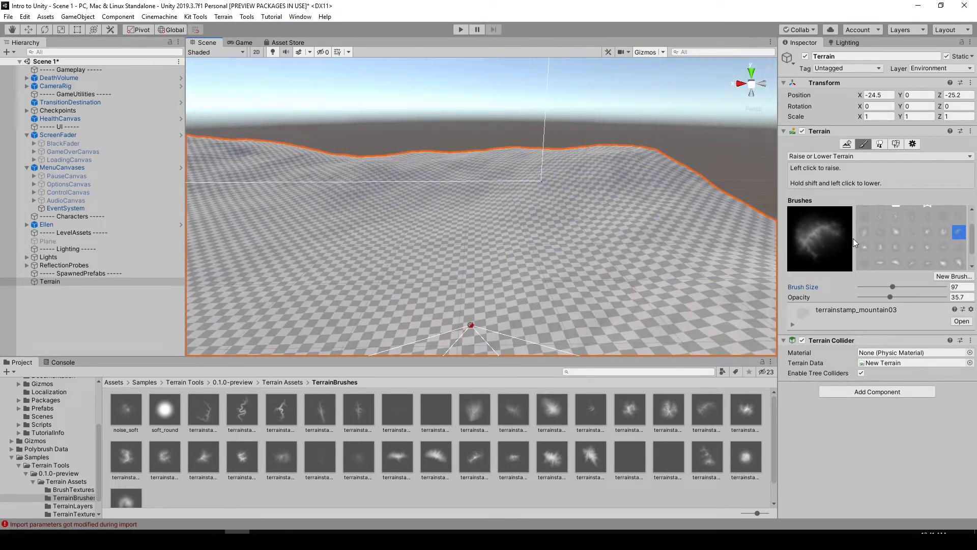
Step: Choose the terrainstamp_flatmountain01 brush, reduce its size to 32, and add smaller mounds across the terrain
click(894, 232)
mouse_move(676, 203)
alt+mouse_down()
mouse_move(588, 188)
mouse_move(461, 202)
mouse_move(517, 233)
mouse_move(417, 220)
mouse_move(442, 207)
mouse_move(459, 181)
mouse_move(280, 232)
alt+mouse_up()
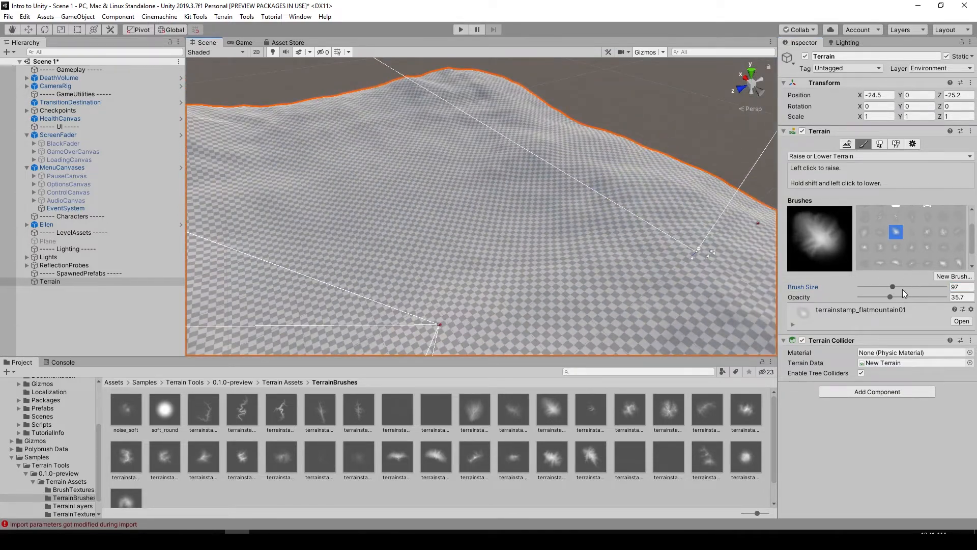
drag(885, 286, 882, 286)
mouse_move(524, 252)
alt+mouse_down()
mouse_move(427, 227)
mouse_move(484, 283)
mouse_move(563, 216)
mouse_move(577, 163)
mouse_move(520, 158)
mouse_move(305, 196)
mouse_move(414, 218)
mouse_move(364, 167)
mouse_move(342, 167)
mouse_move(383, 153)
mouse_move(343, 141)
mouse_move(356, 138)
alt+mouse_up()
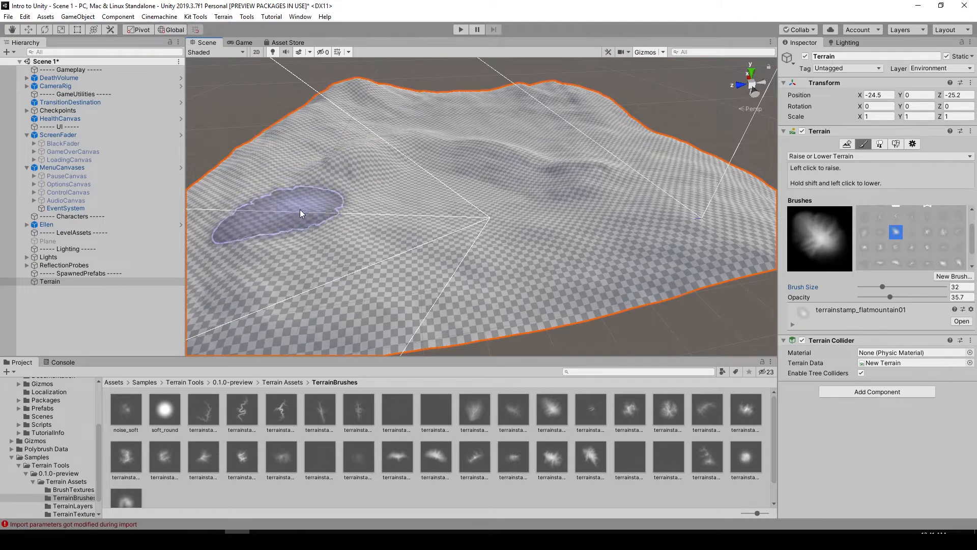
alt+drag(356, 261, 509, 219)
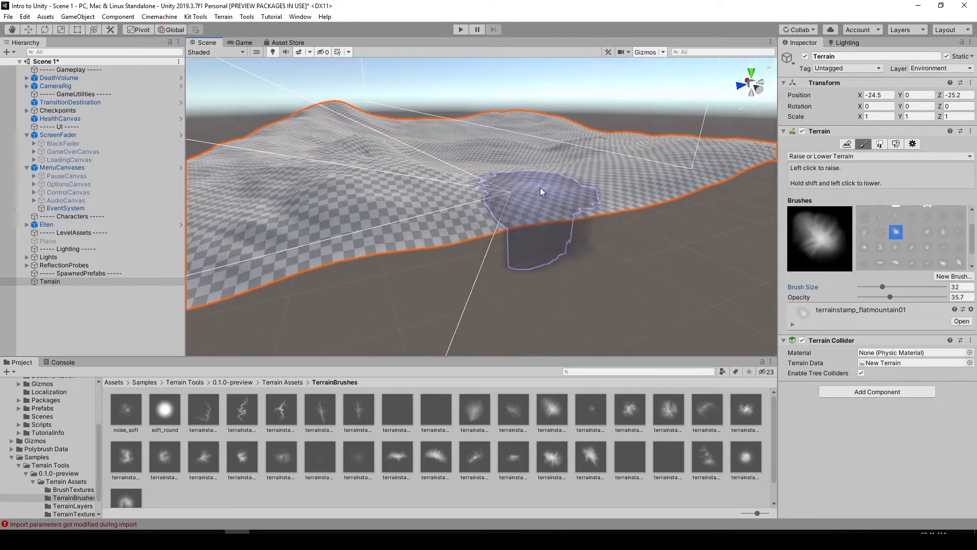
Step: Switch to the terrainstamp_ridge05 brush at size 32 and stamp small ridges across the middle of the terrain
alt+drag(565, 169, 540, 179)
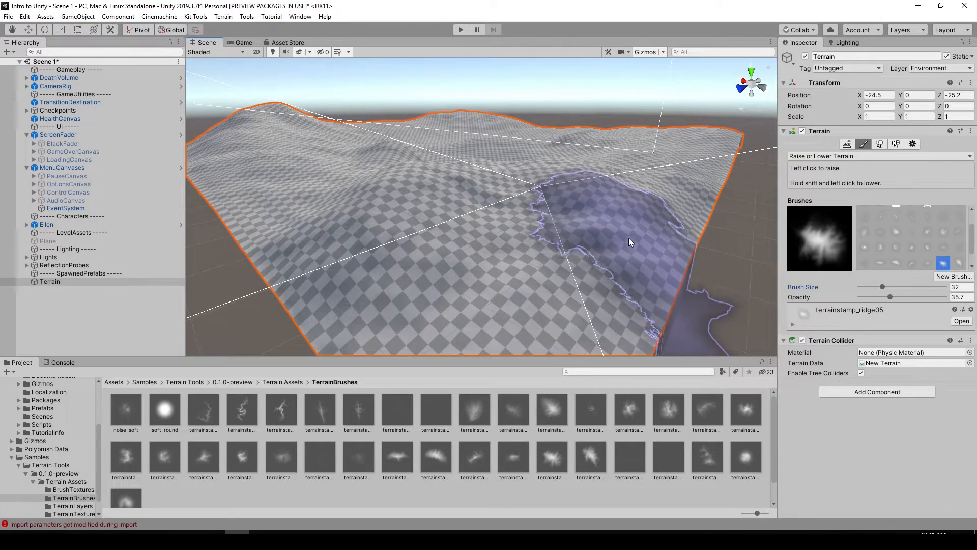
alt+drag(632, 235, 490, 237)
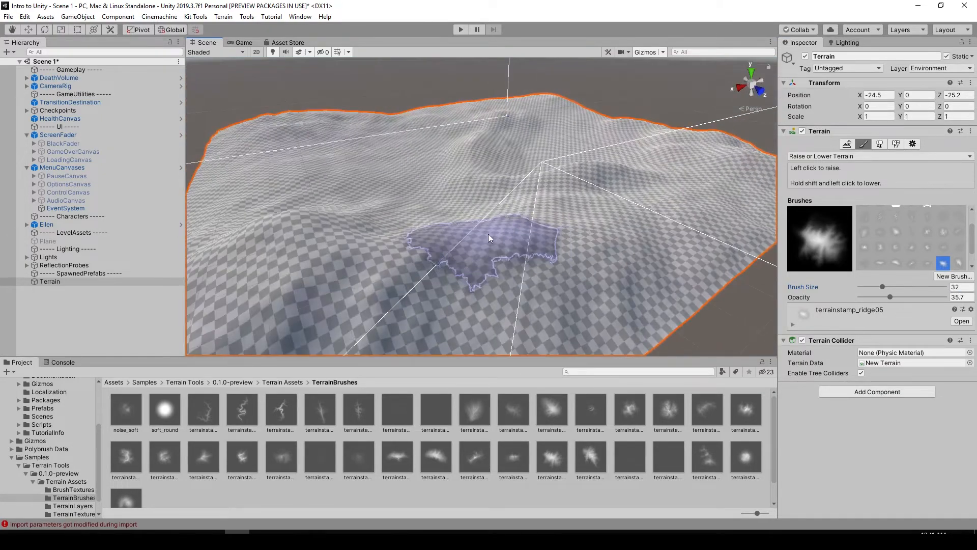
alt+drag(407, 206, 464, 206)
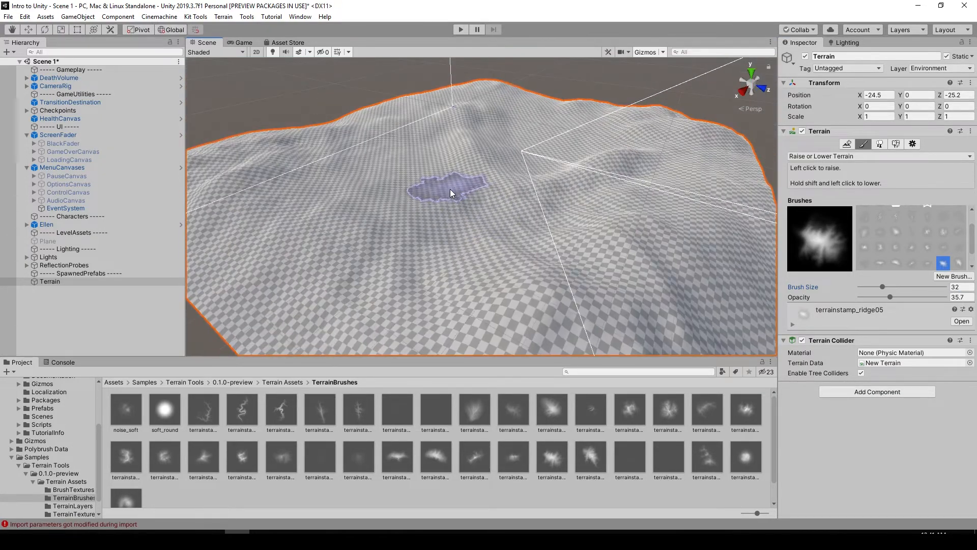
alt+drag(446, 238, 473, 223)
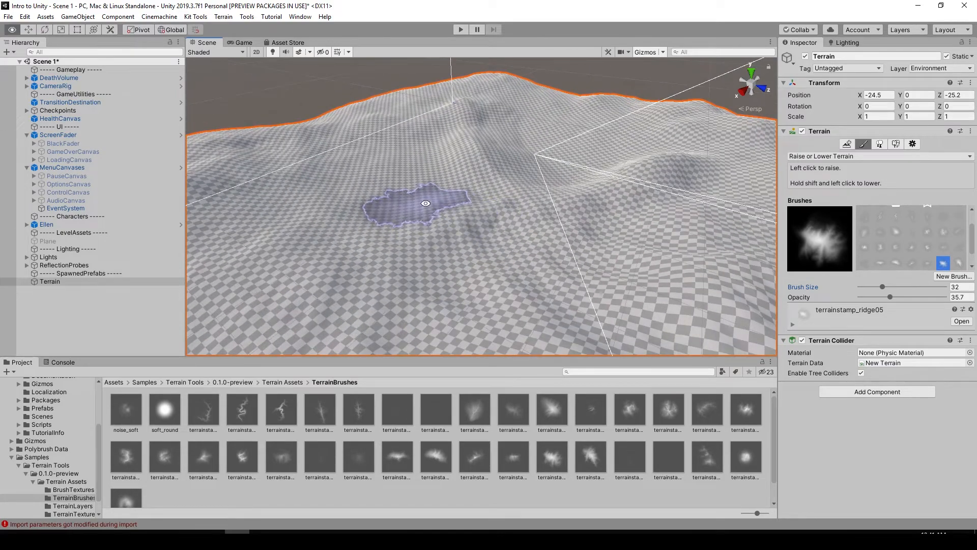
alt+drag(425, 203, 512, 198)
alt+drag(415, 184, 493, 170)
alt+drag(556, 175, 600, 179)
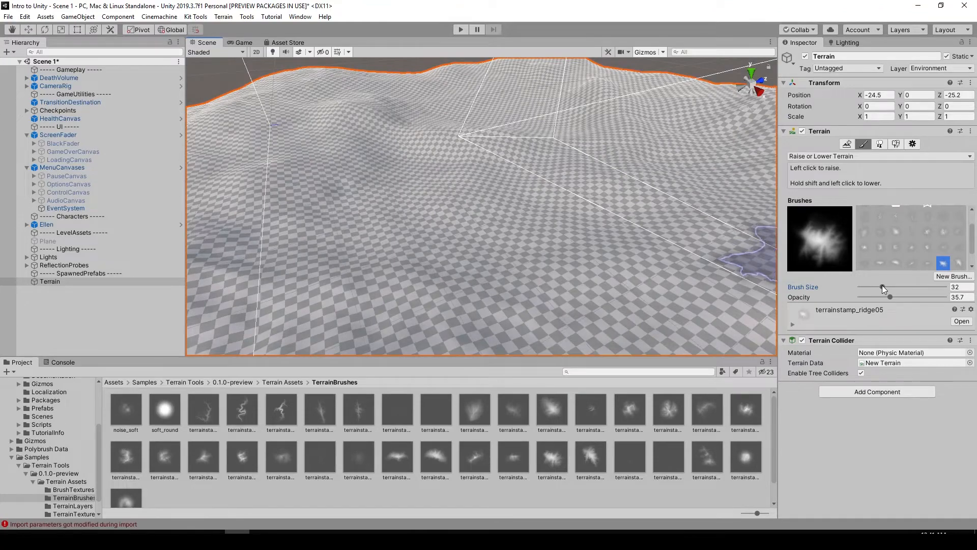
Step: Increase the terrainstamp_ridge05 brush size to 76 and inspect the sculpted relief from several angles
drag(884, 289, 890, 287)
alt+drag(514, 225, 333, 209)
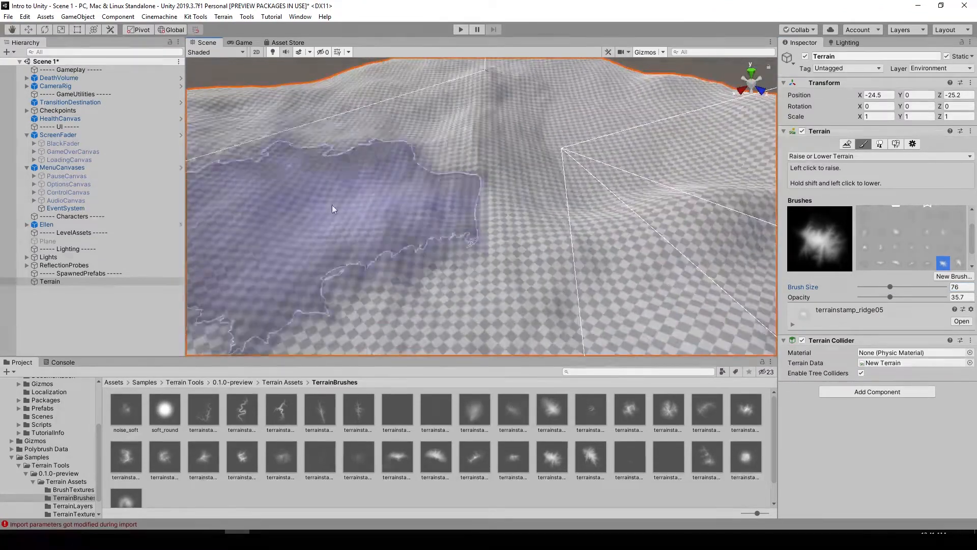
key(w)
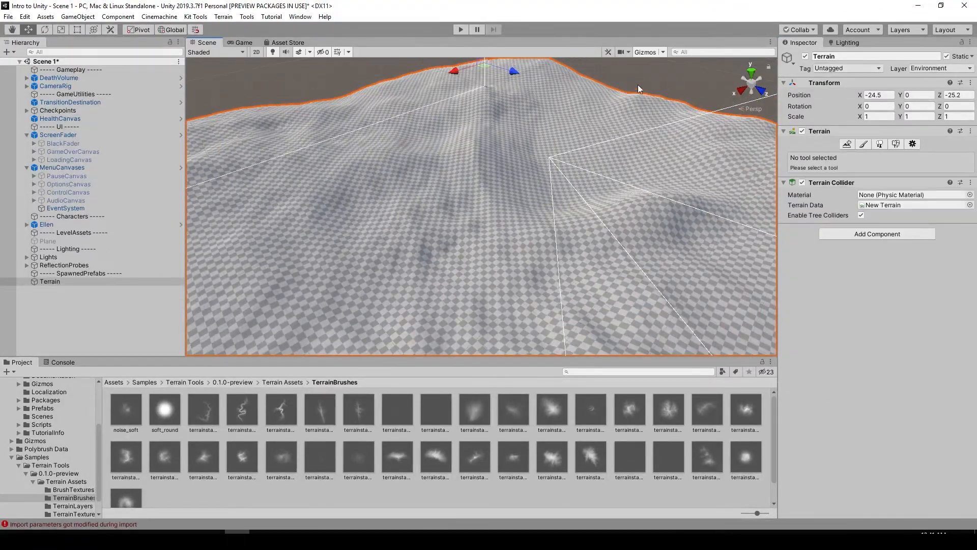
click(637, 85)
alt+drag(637, 84, 480, 185)
click(536, 167)
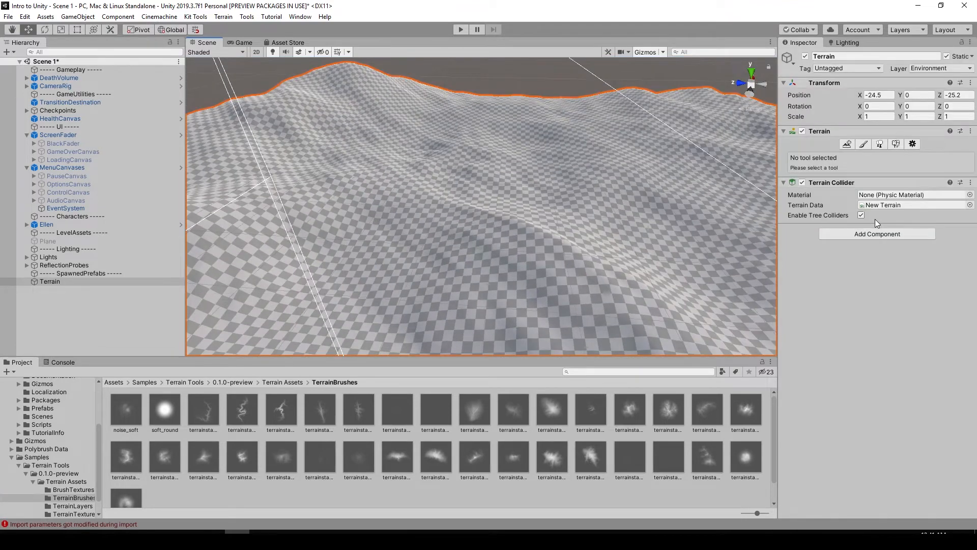
Step: Change the terrain painting mode to Smooth Height and smooth the hills with the terrainstamp_mountain02 brush at size 76
click(863, 144)
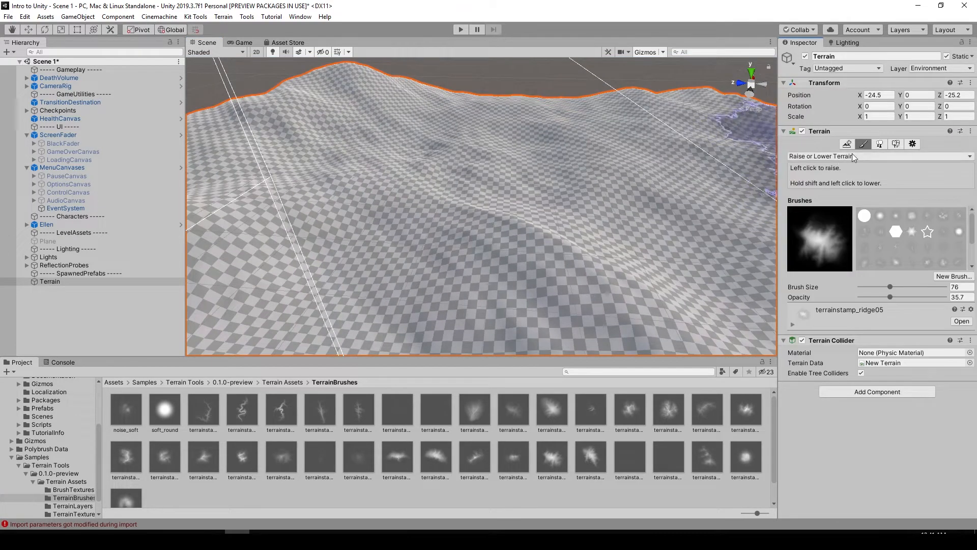
click(823, 213)
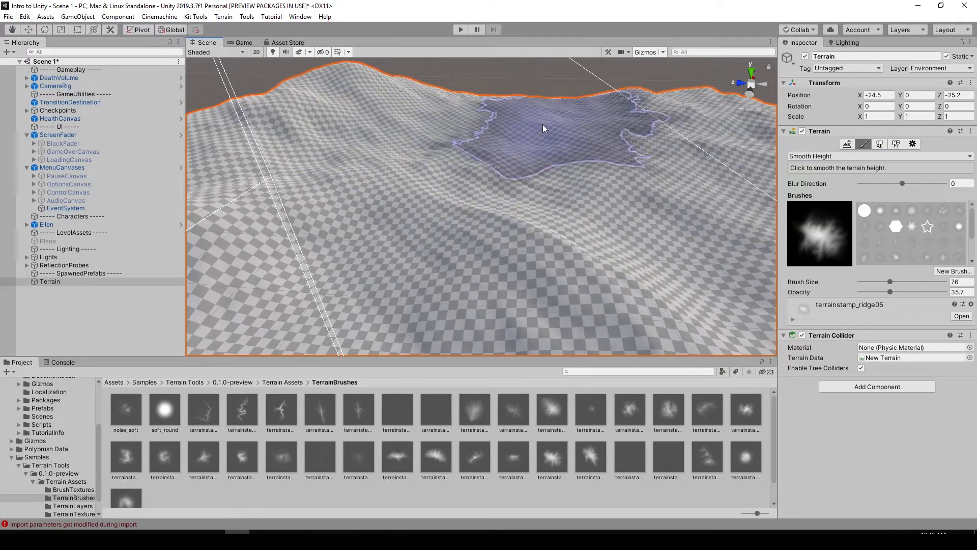
scroll(656, 126, down, 4)
mouse_move(549, 168)
alt+mouse_down()
mouse_move(578, 166)
mouse_move(542, 215)
alt+mouse_up()
scroll(582, 153, down, 3)
middle_drag(617, 237, 579, 282)
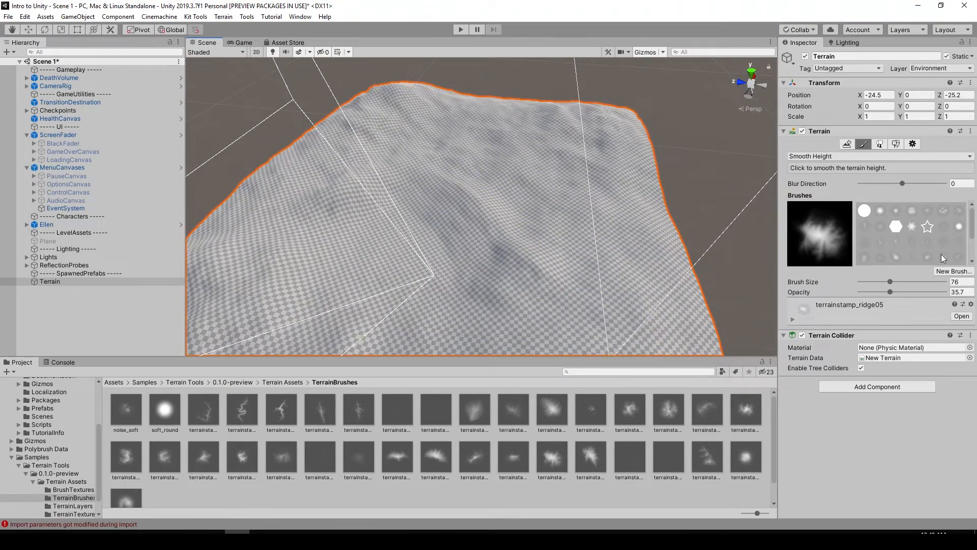
mouse_move(616, 187)
alt+mouse_down()
mouse_move(671, 143)
mouse_move(700, 146)
alt+mouse_up()
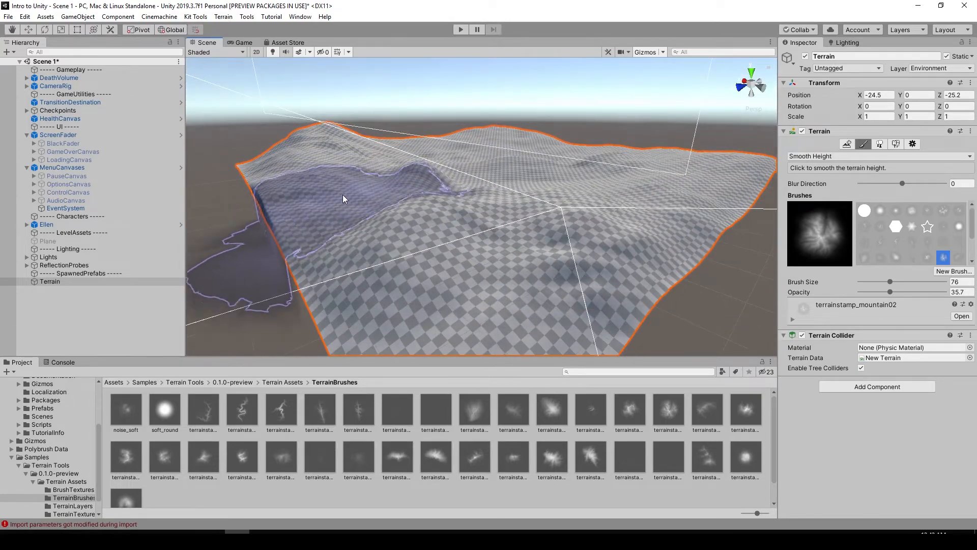
mouse_move(467, 196)
alt+mouse_down()
mouse_move(451, 200)
mouse_move(473, 266)
mouse_move(500, 199)
mouse_move(594, 166)
mouse_move(532, 136)
alt+mouse_up()
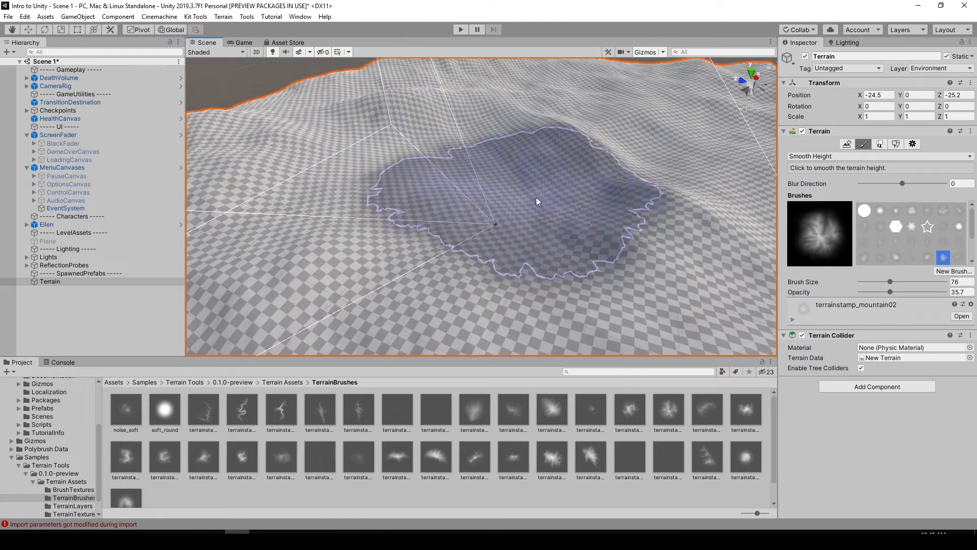
Step: Reduce the terrainstamp_mountain02 brush to size 65 and smooth the slopes around the terrain's central valley
click(942, 242)
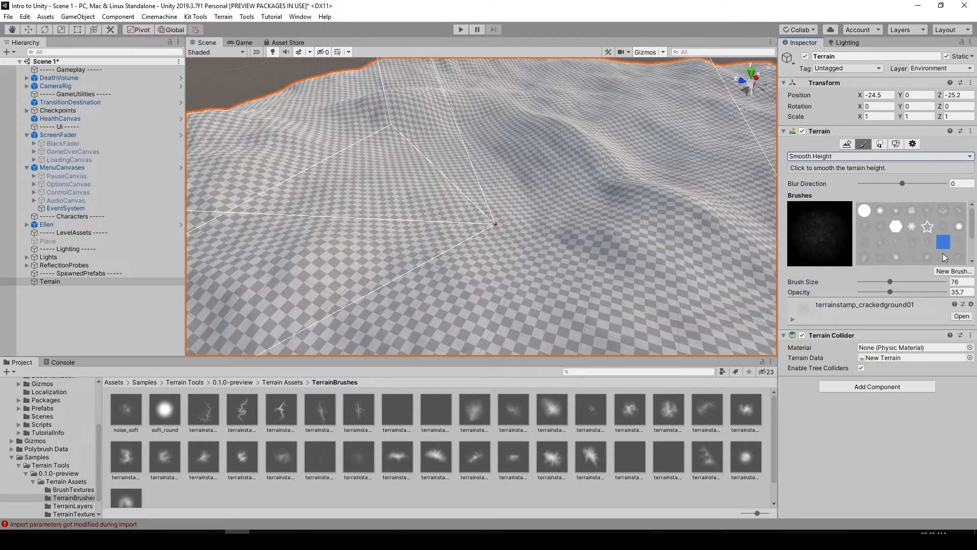
drag(890, 281, 879, 283)
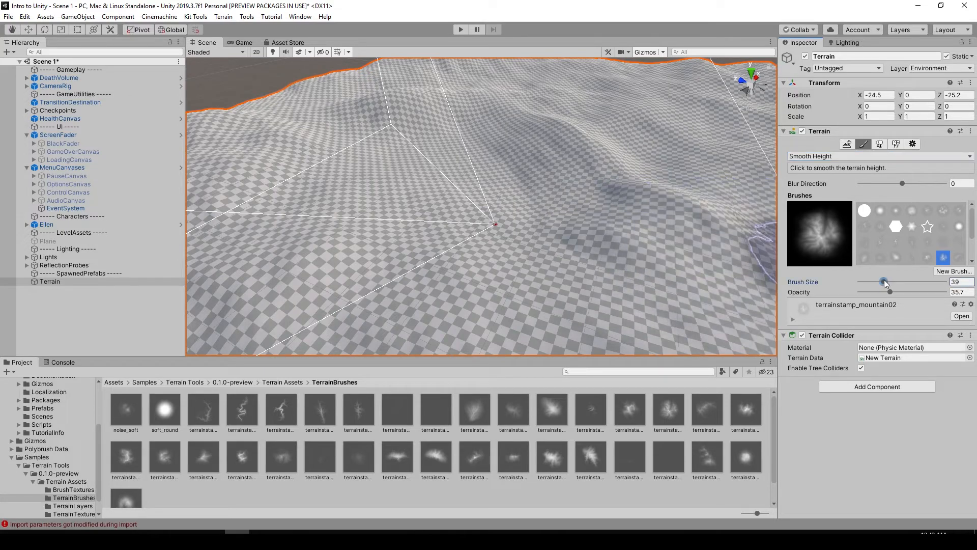
mouse_move(575, 305)
alt+mouse_down()
mouse_move(422, 247)
mouse_move(491, 196)
alt+mouse_up()
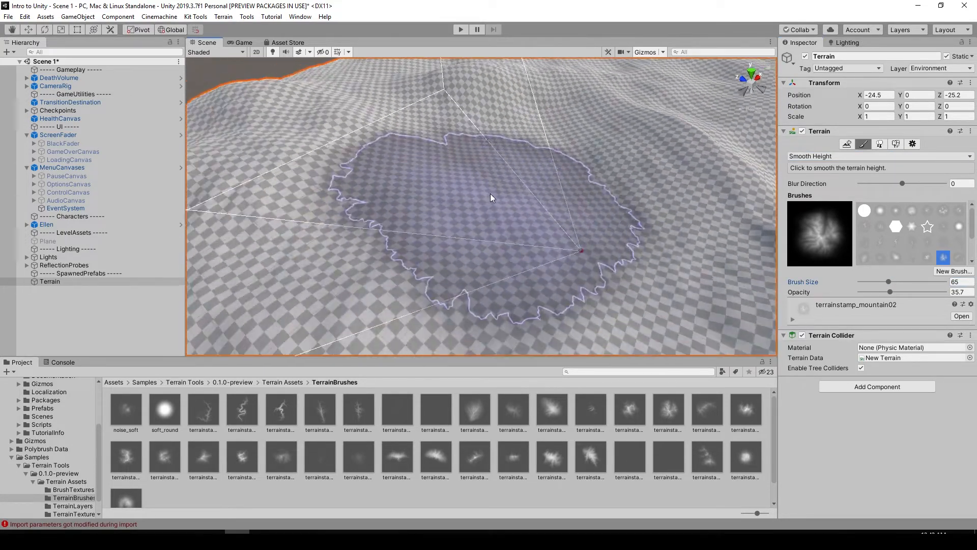
scroll(468, 189, down, 3)
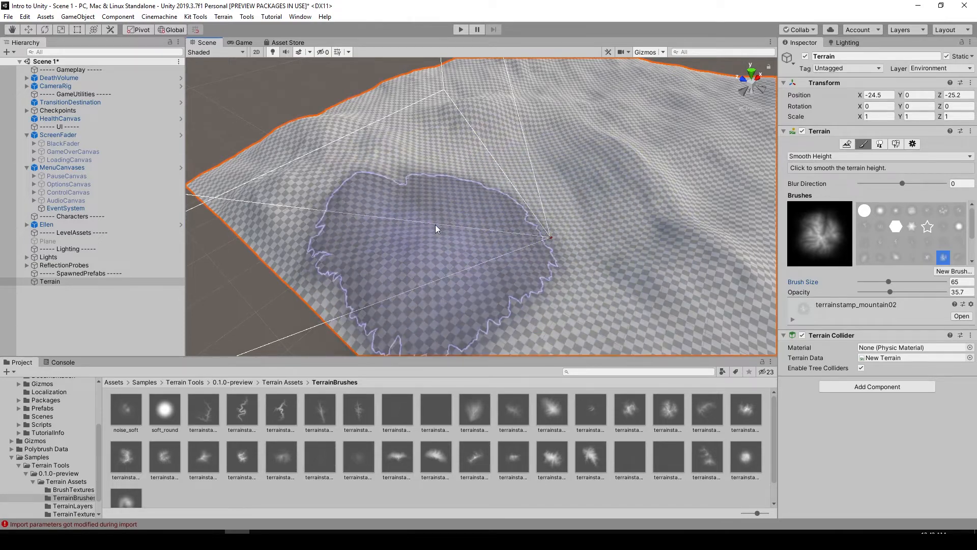
mouse_move(524, 185)
middle_down()
mouse_move(519, 166)
mouse_move(498, 172)
middle_up()
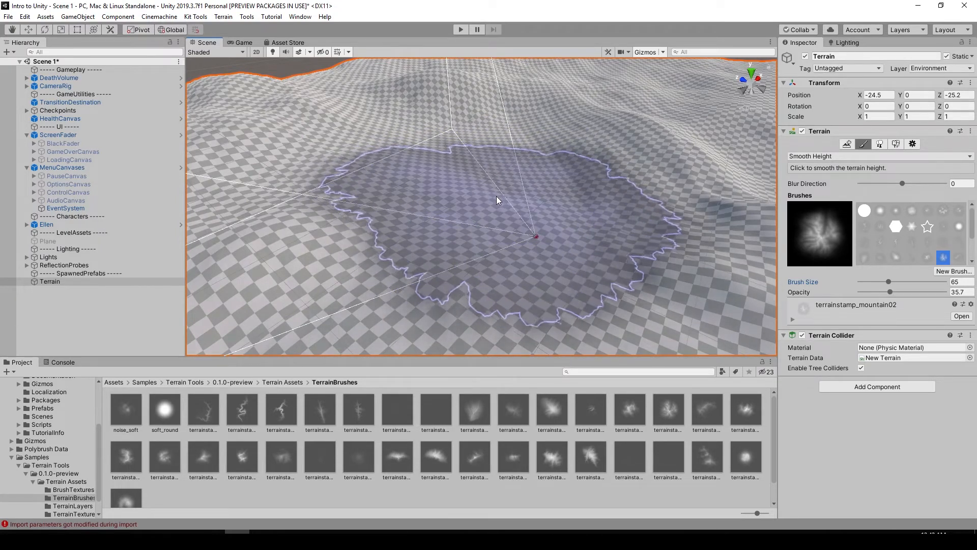
alt+drag(497, 193, 506, 197)
middle_drag(506, 198, 486, 198)
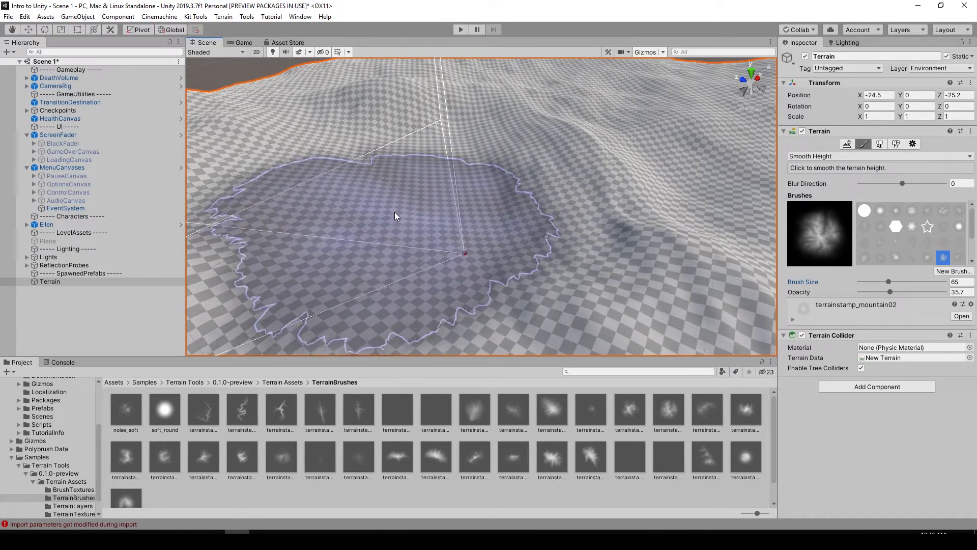
Step: Examine the smoothed terrain from several sides, checking the far hills and outer edges
mouse_move(465, 209)
alt+mouse_down()
mouse_move(617, 207)
mouse_move(590, 193)
mouse_move(582, 203)
mouse_move(709, 239)
mouse_move(600, 192)
alt+mouse_up()
scroll(600, 192, up, 3)
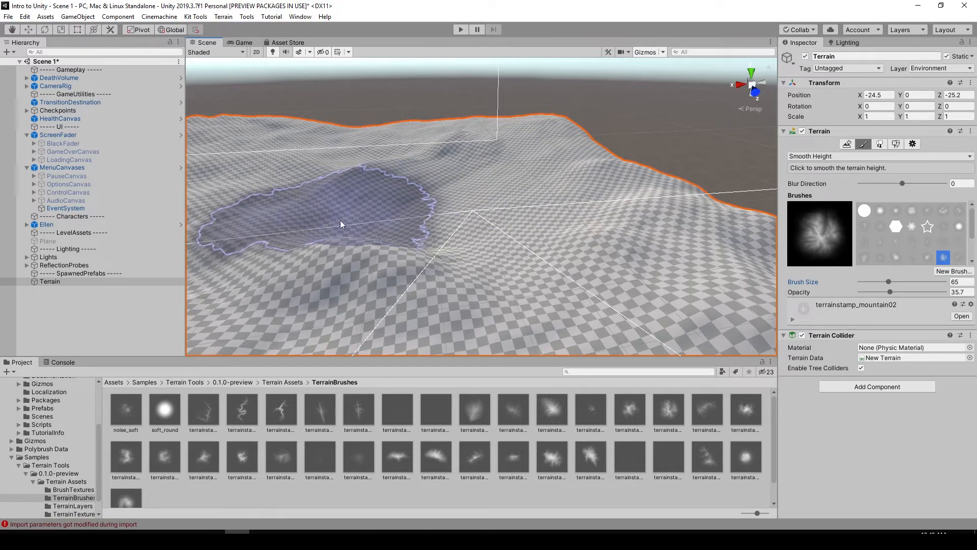
mouse_move(340, 224)
alt+mouse_down()
mouse_move(530, 276)
mouse_move(451, 273)
alt+mouse_up()
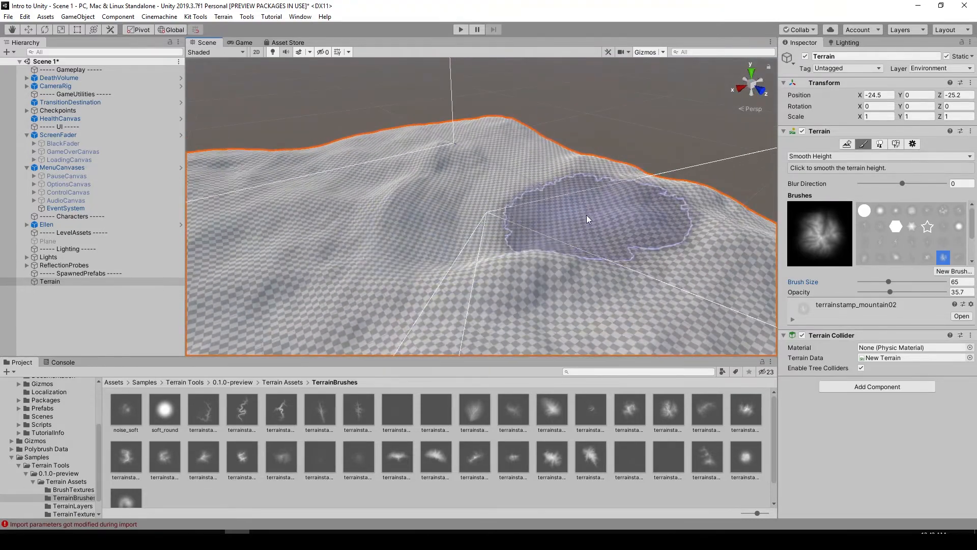
alt+drag(577, 157, 497, 213)
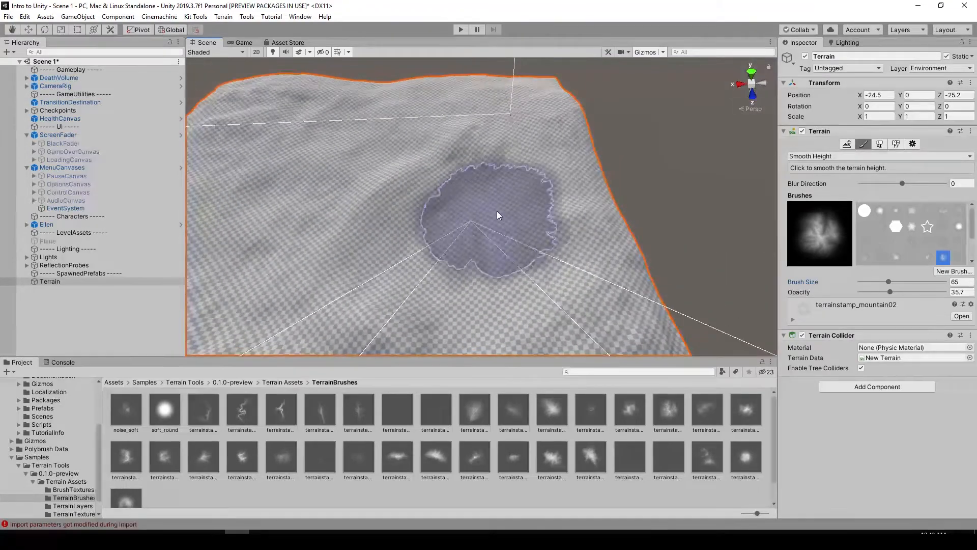
key(w)
click(670, 162)
mouse_move(670, 163)
alt+mouse_down()
mouse_move(490, 155)
mouse_move(505, 123)
mouse_move(514, 153)
alt+mouse_up()
click(523, 200)
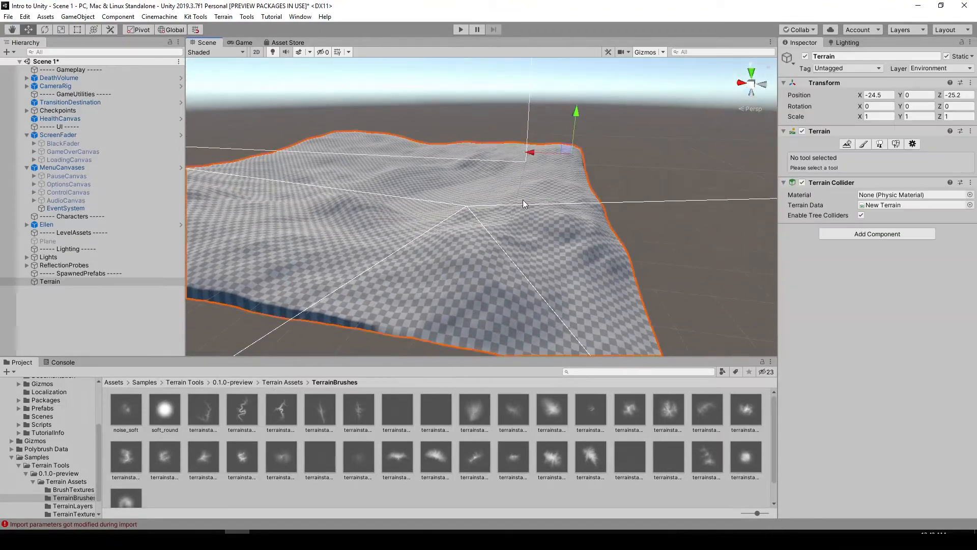
Step: Resume Smooth Height painting, try builtin_brush_6, and return to terrainstamp_mountain02 to smooth the hills at the terrain's corner
click(863, 145)
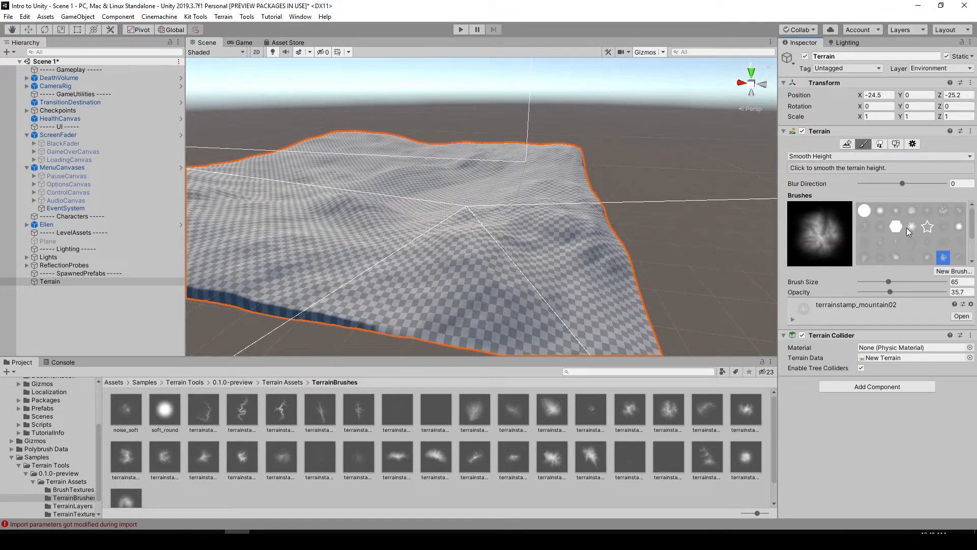
click(944, 211)
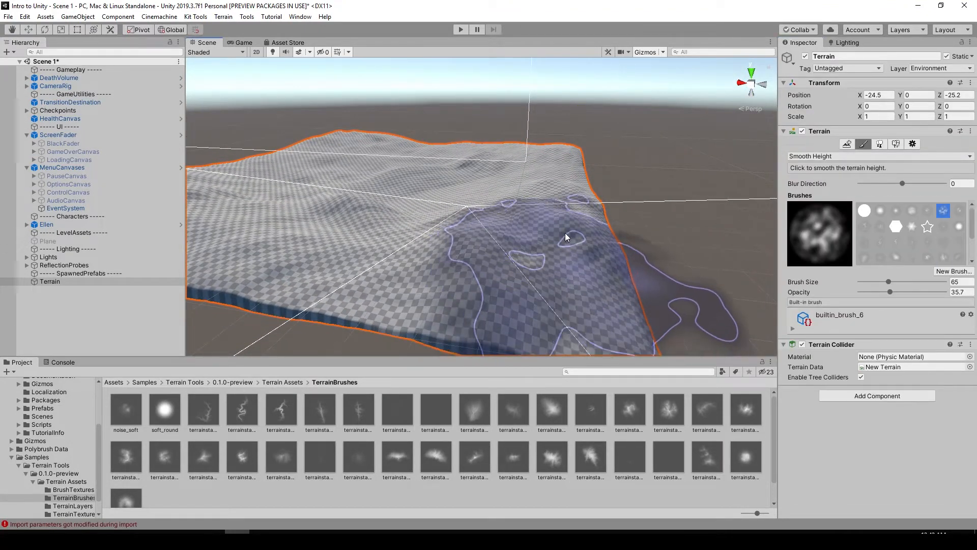
click(946, 258)
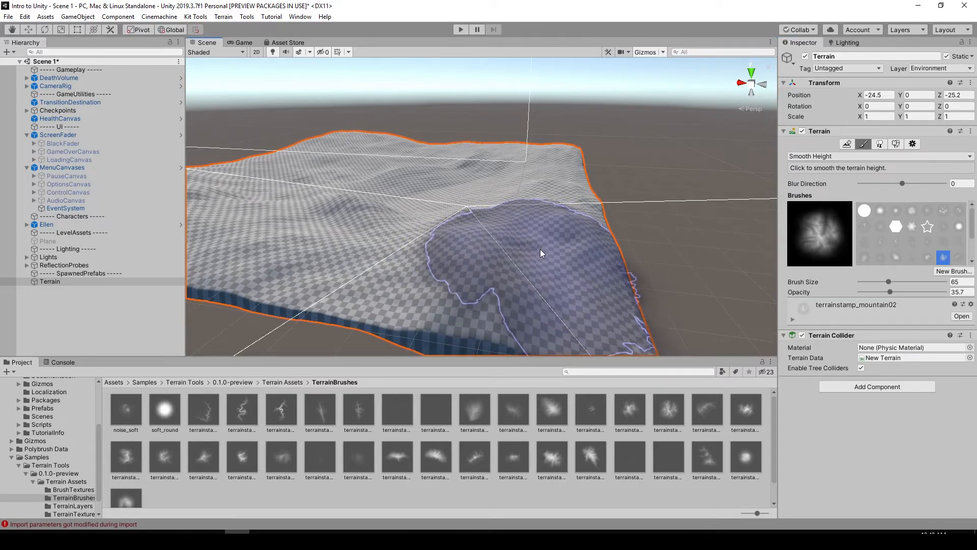
mouse_move(542, 254)
alt+mouse_down()
mouse_move(551, 242)
mouse_move(539, 249)
mouse_move(552, 250)
alt+mouse_up()
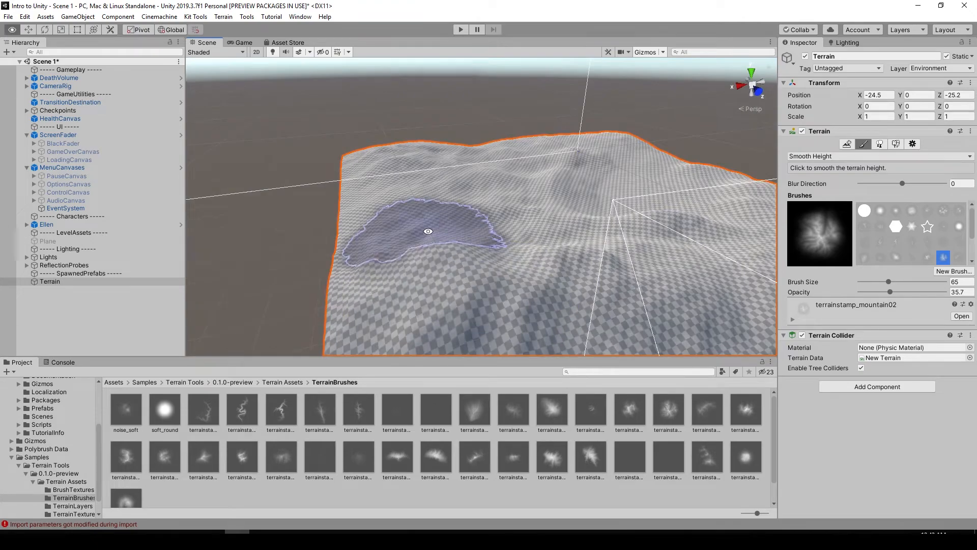
alt+drag(428, 231, 405, 196)
alt+drag(551, 197, 484, 190)
Step: Continue smoothing the peak and slopes along the terrain's edge with the terrainstamp_mountain02 brush at size 65
key(w)
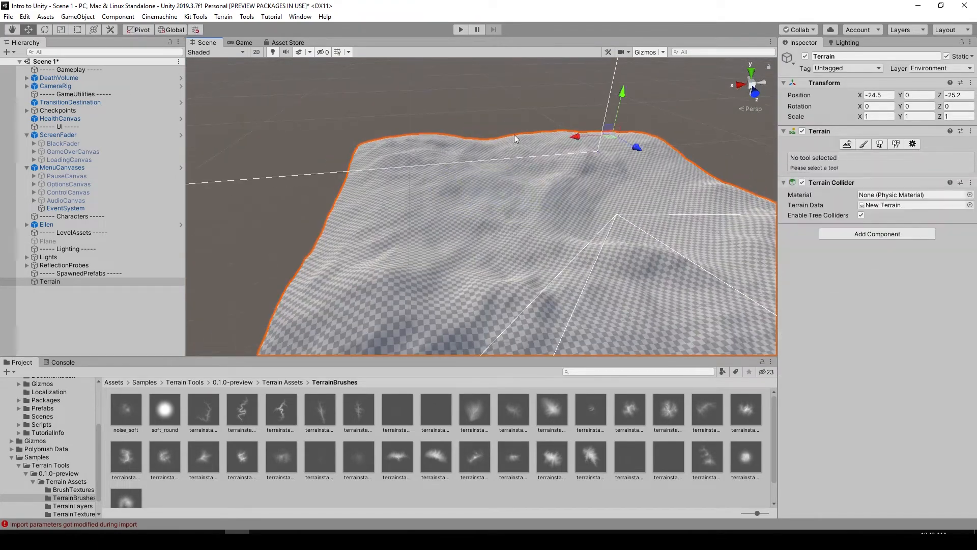
click(531, 131)
mouse_move(533, 137)
alt+mouse_down()
mouse_move(453, 129)
mouse_move(468, 156)
alt+mouse_up()
click(525, 175)
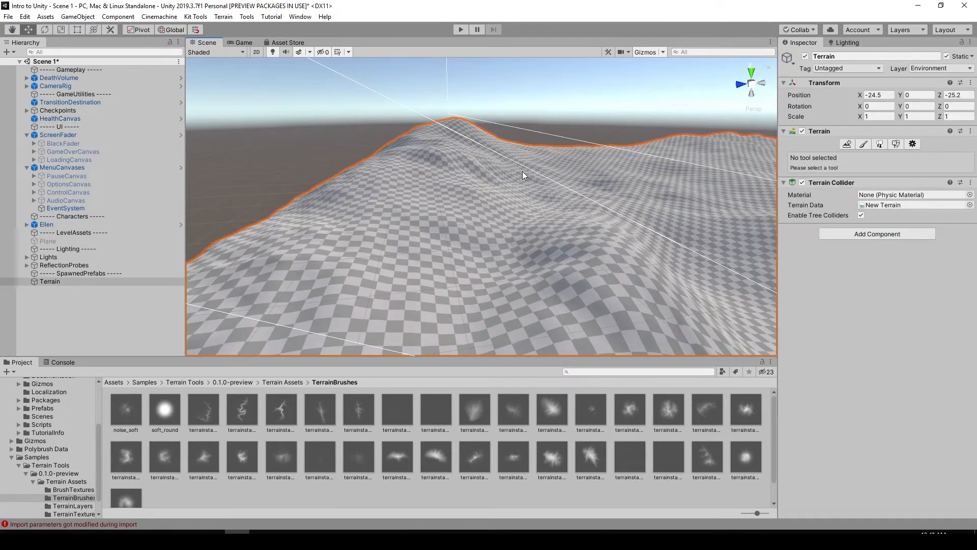
click(863, 144)
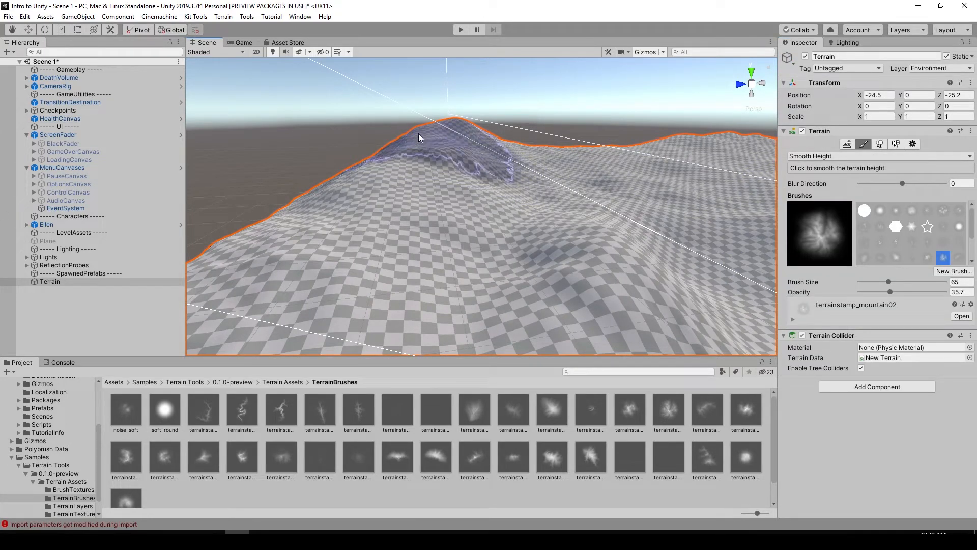
scroll(540, 137, down, 3)
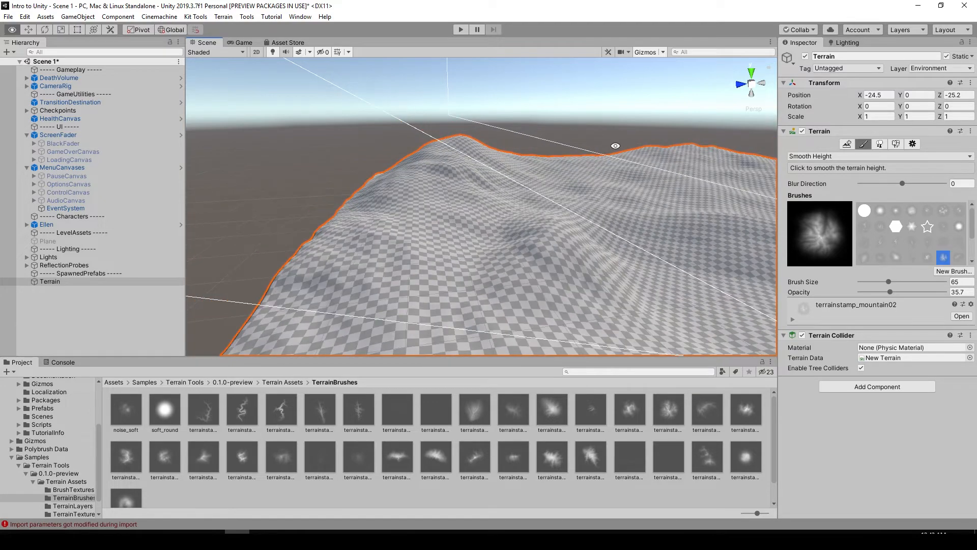
mouse_move(615, 147)
middle_down()
mouse_move(534, 108)
mouse_move(594, 154)
middle_up()
click(563, 121)
click(593, 154)
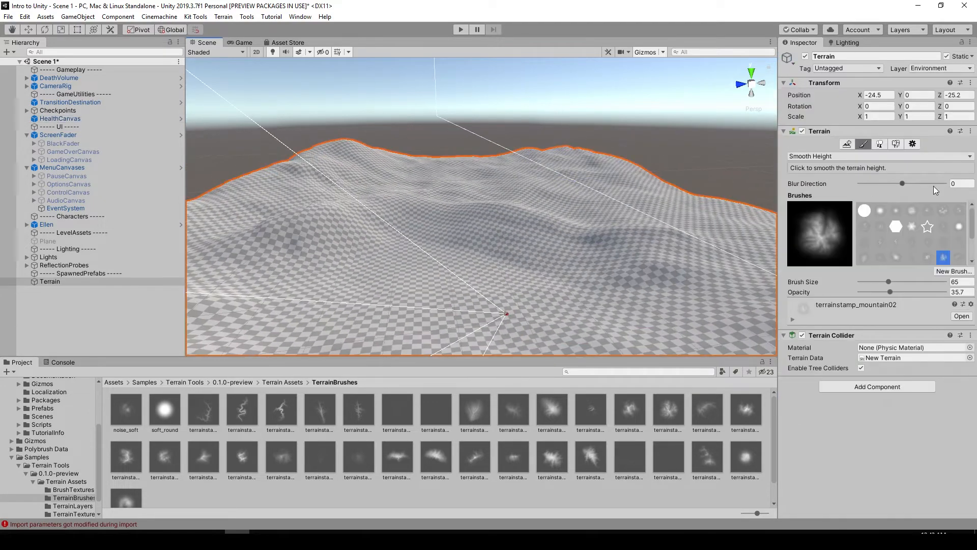
Step: Set the Terrain Height to 100 in the terrain's mesh resolution settings
click(913, 144)
scroll(890, 251, down, 5)
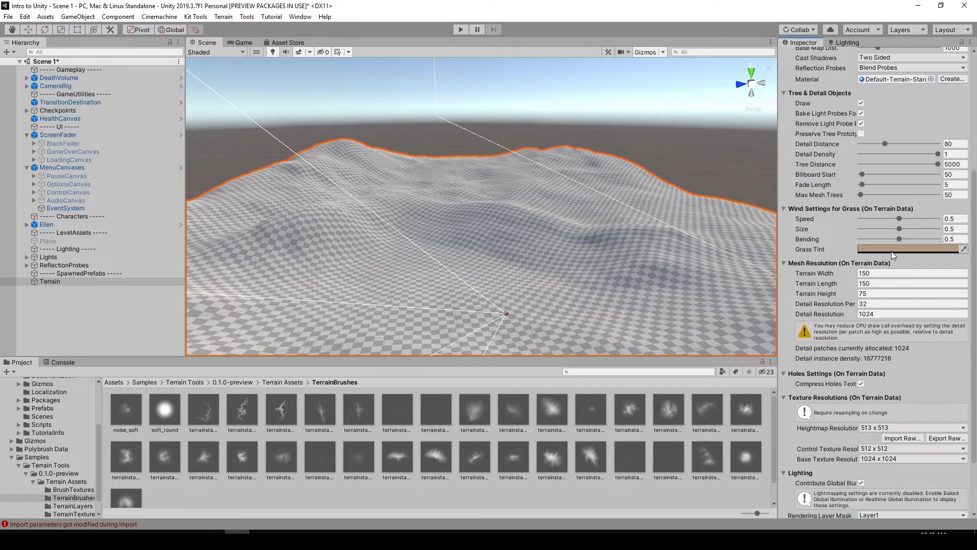
click(872, 294)
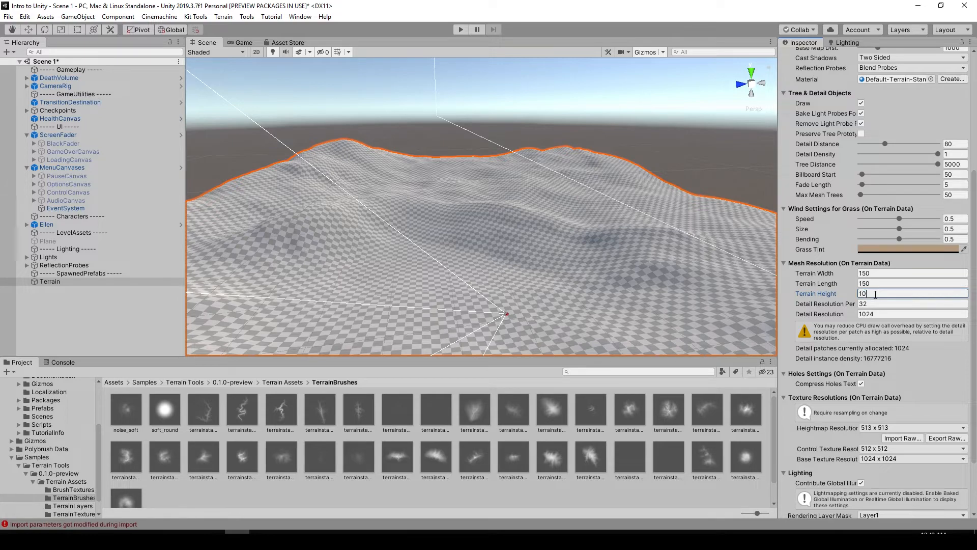
click(639, 189)
click(635, 191)
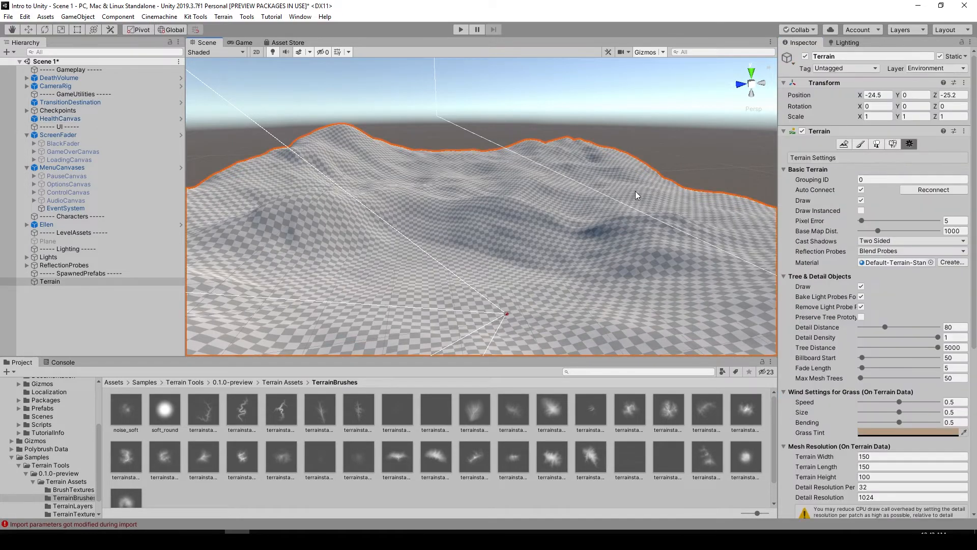
Step: Reselect the Terrain object and switch its paint tool to Raise or Lower Terrain
mouse_move(635, 191)
alt+mouse_down()
mouse_move(573, 186)
mouse_move(639, 158)
mouse_move(519, 146)
mouse_move(679, 203)
mouse_move(538, 230)
alt+mouse_up()
click(574, 182)
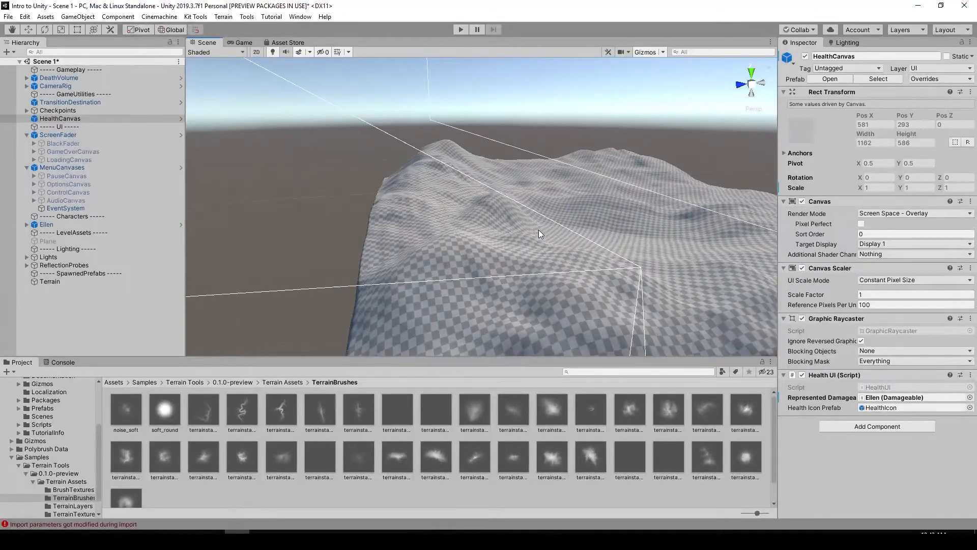
click(546, 228)
click(859, 144)
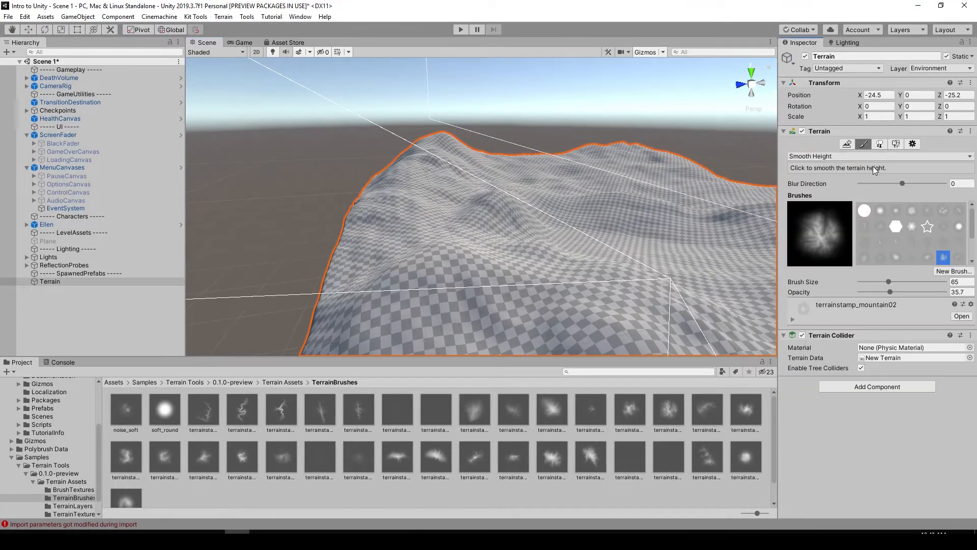
click(823, 213)
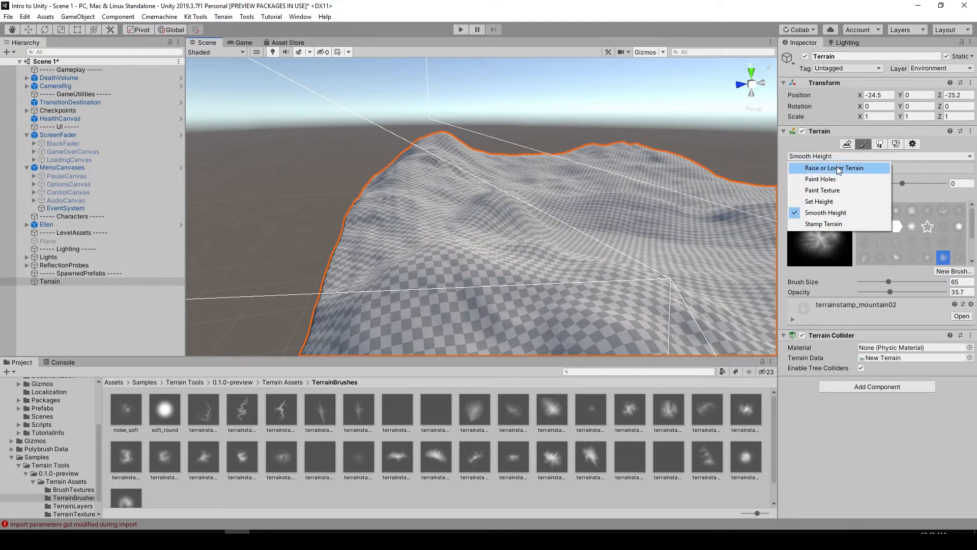
click(838, 170)
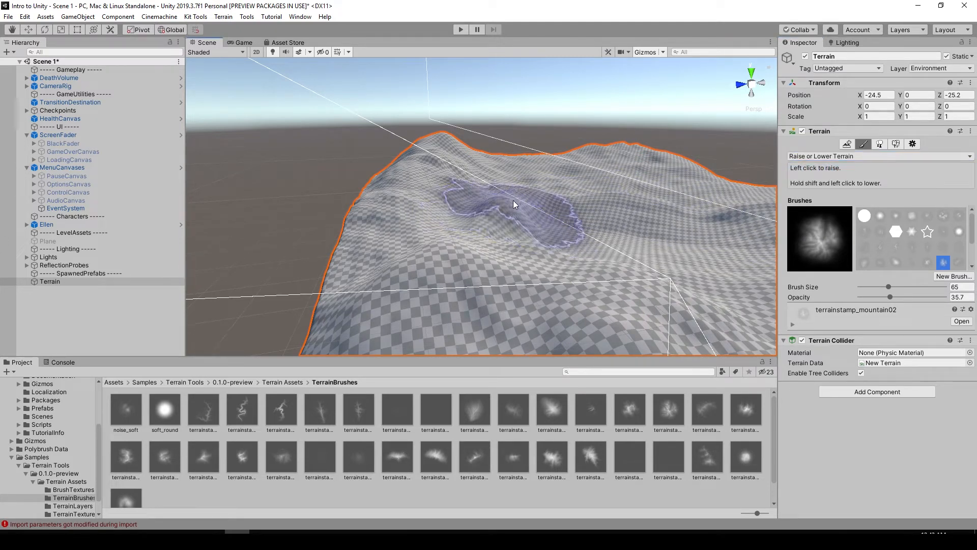
Step: Choose the terrainstamp_mountain01 brush, check the valley and terrain edges with it, and leave terrain painting for the Move tool
alt+drag(574, 222, 556, 237)
click(927, 263)
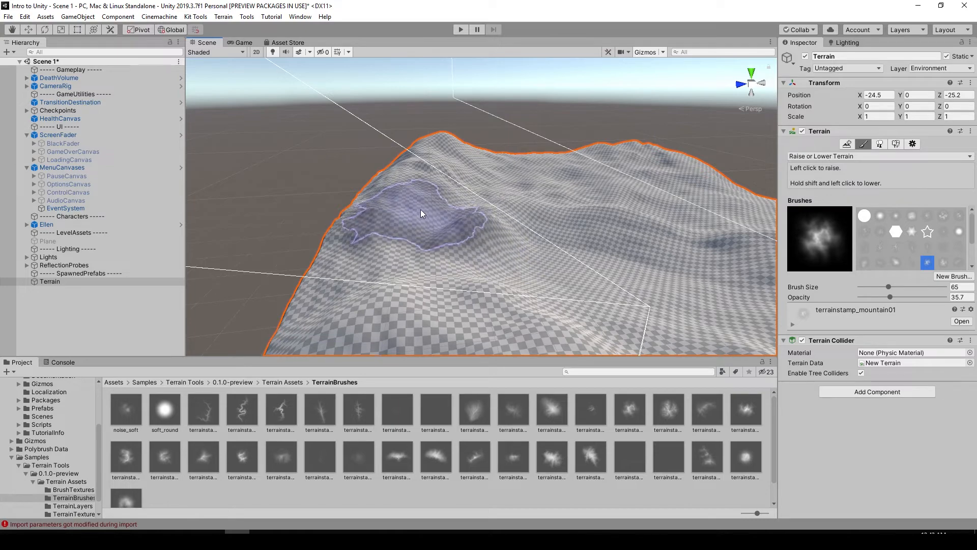
mouse_move(436, 212)
alt+mouse_down()
mouse_move(480, 207)
mouse_move(491, 244)
mouse_move(436, 284)
alt+mouse_up()
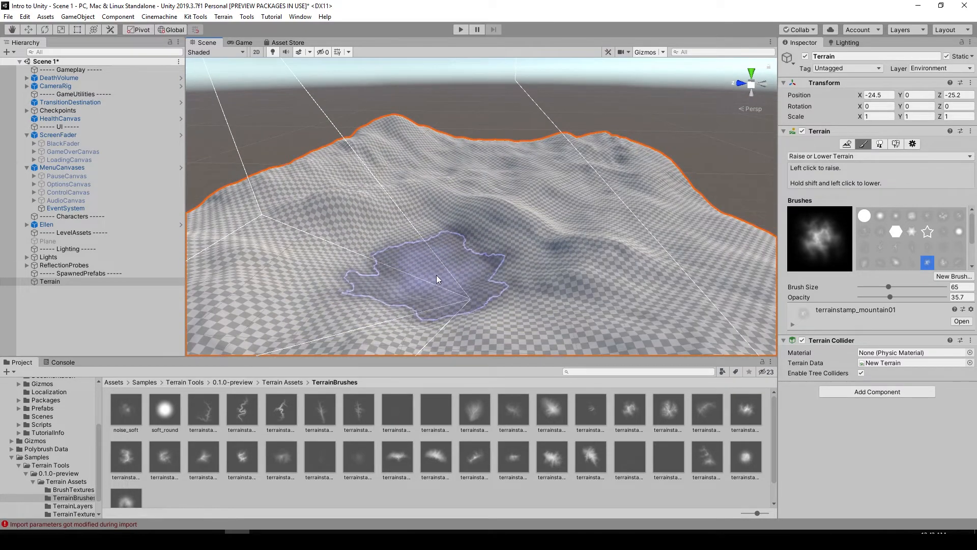
mouse_move(499, 255)
alt+mouse_down()
mouse_move(438, 210)
mouse_move(501, 224)
mouse_move(569, 219)
mouse_move(536, 226)
mouse_move(578, 203)
mouse_move(570, 202)
alt+mouse_up()
key(w)
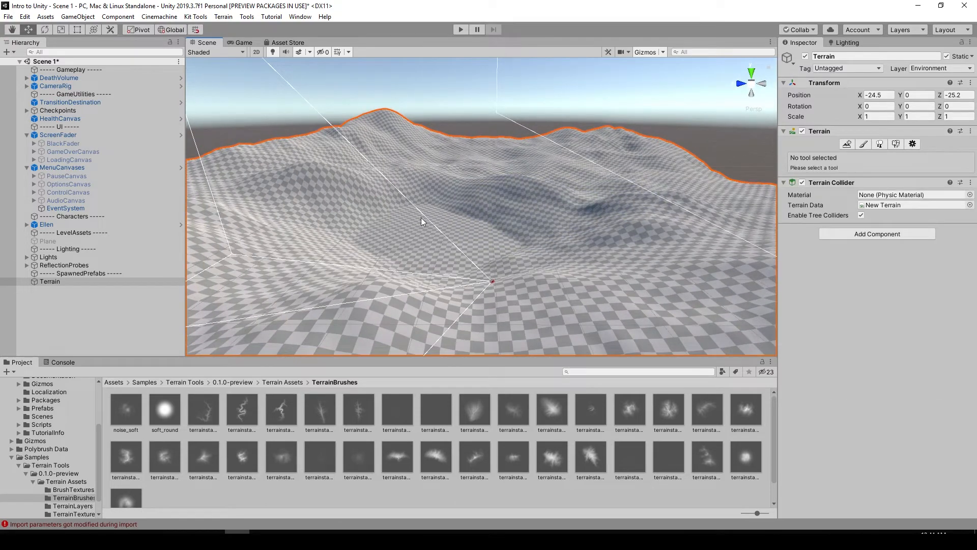
alt+drag(420, 218, 491, 203)
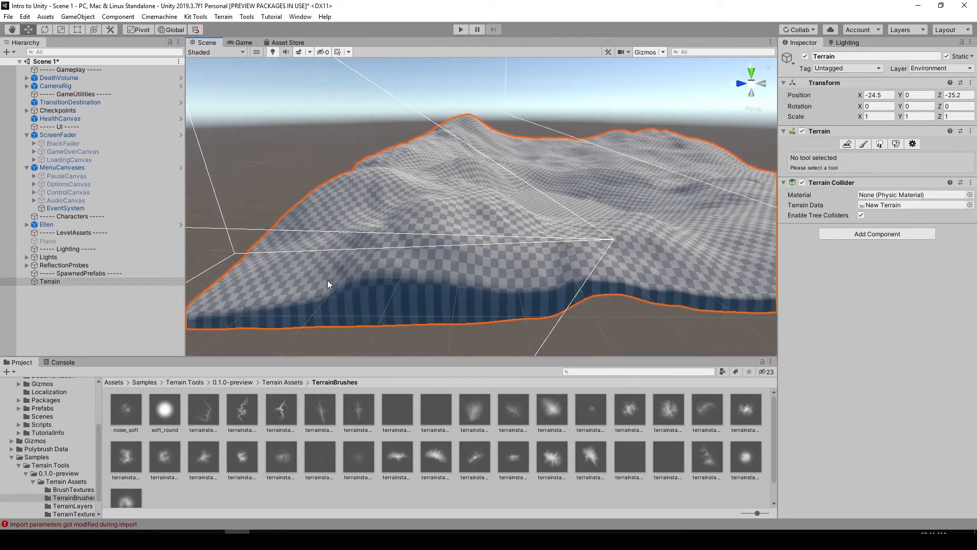
Step: Show the Assets root folder, then raise the Ellen character above the terrain surface to Y position 13.37 and deselect it
click(114, 382)
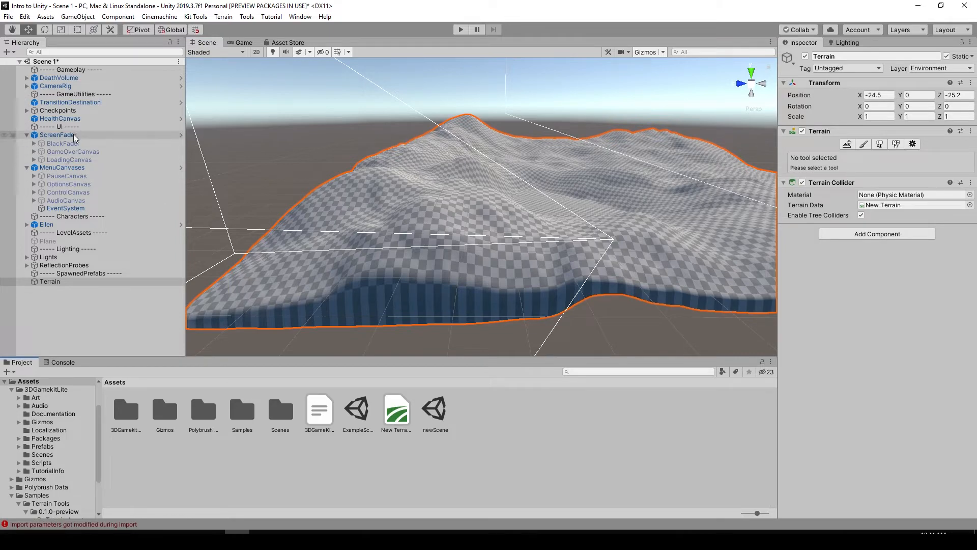
click(53, 225)
scroll(492, 175, down, 3)
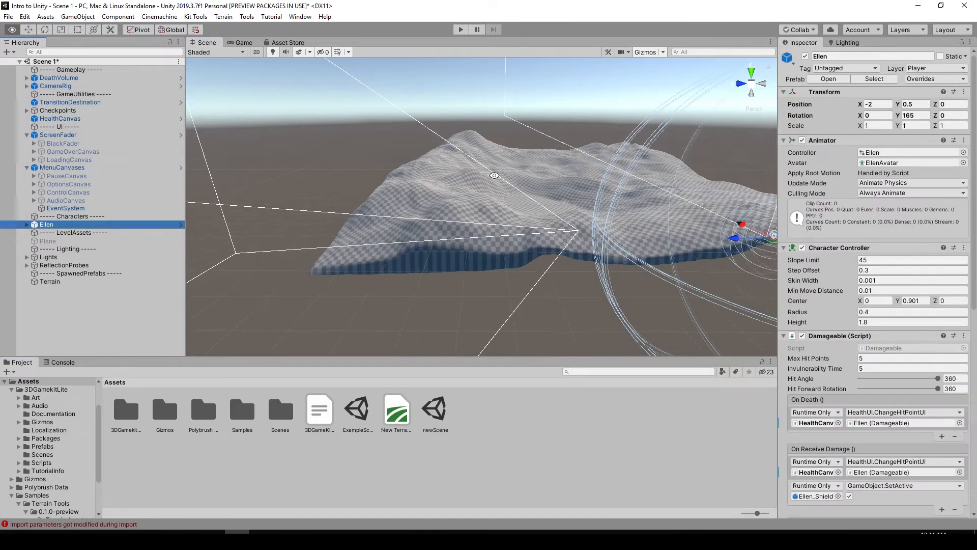
middle_drag(492, 175, 341, 174)
alt+drag(474, 193, 357, 230)
key(f)
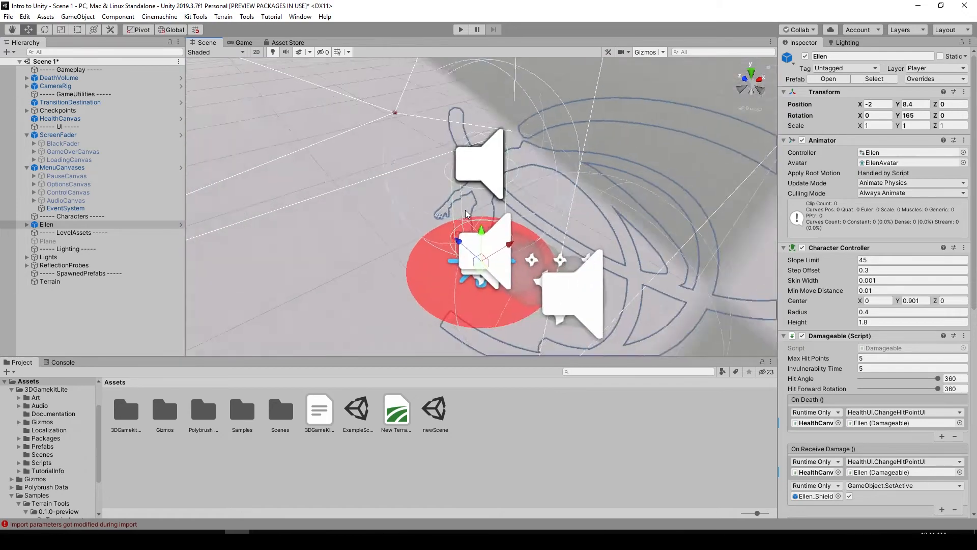
scroll(487, 188, down, 6)
drag(482, 187, 713, 164)
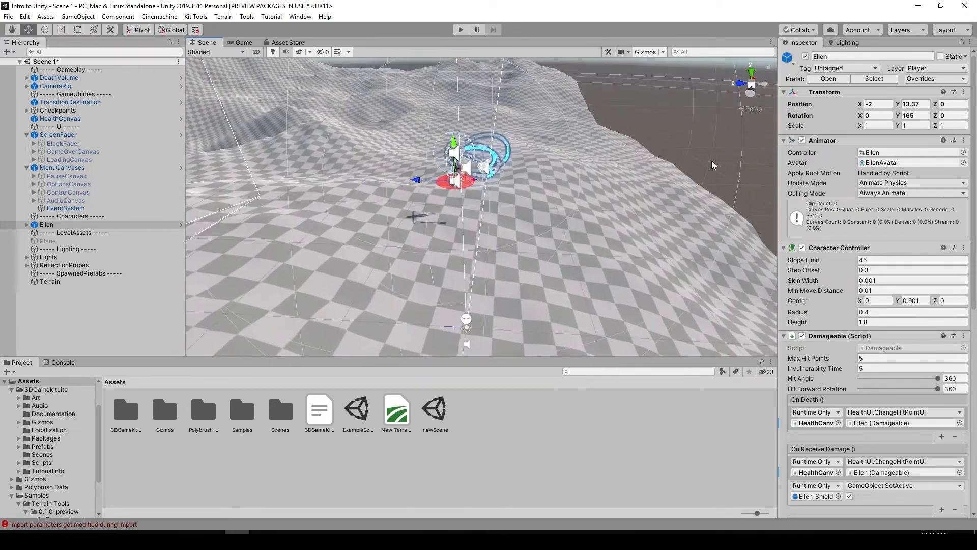
click(754, 195)
Step: Playtest the scene by running and jumping with Ellen across the hills and valleys of the terrain
click(461, 29)
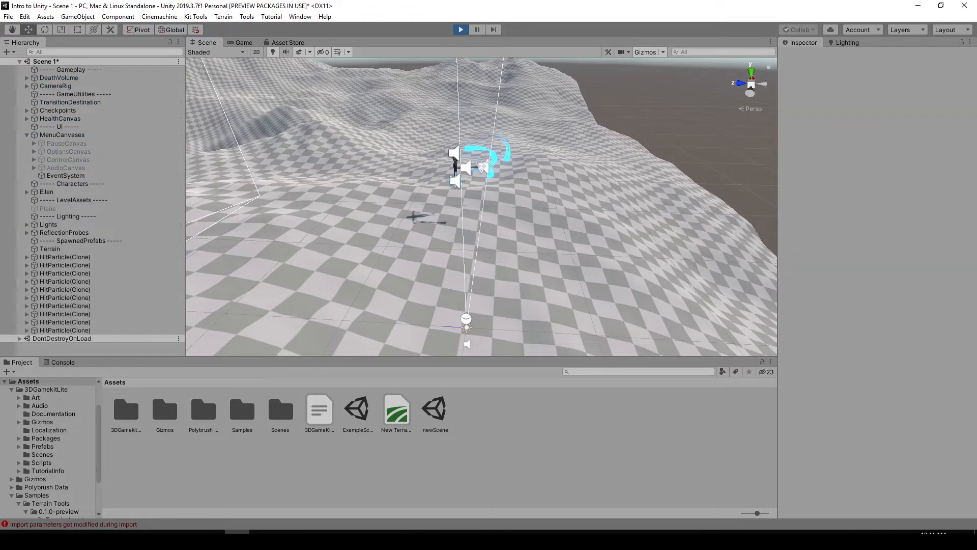
key(w)
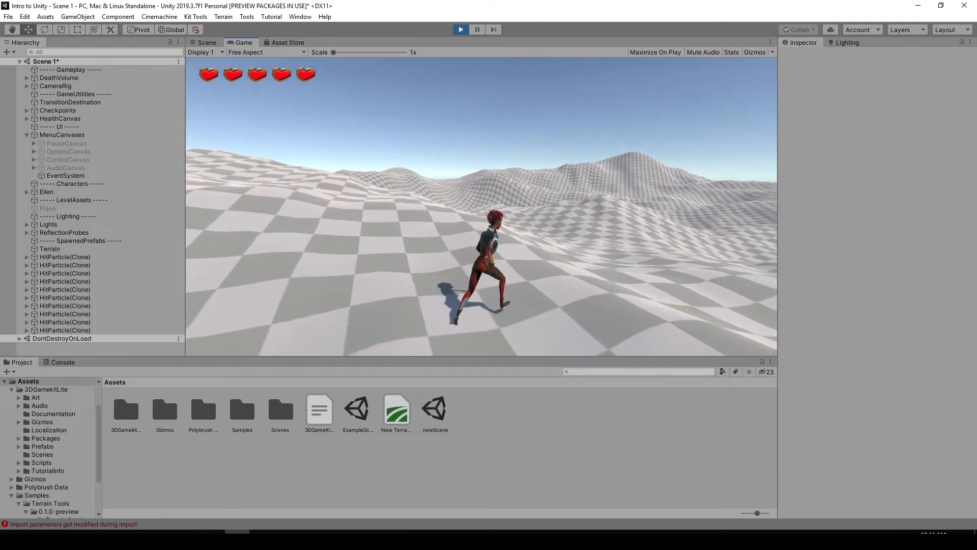
key(w)
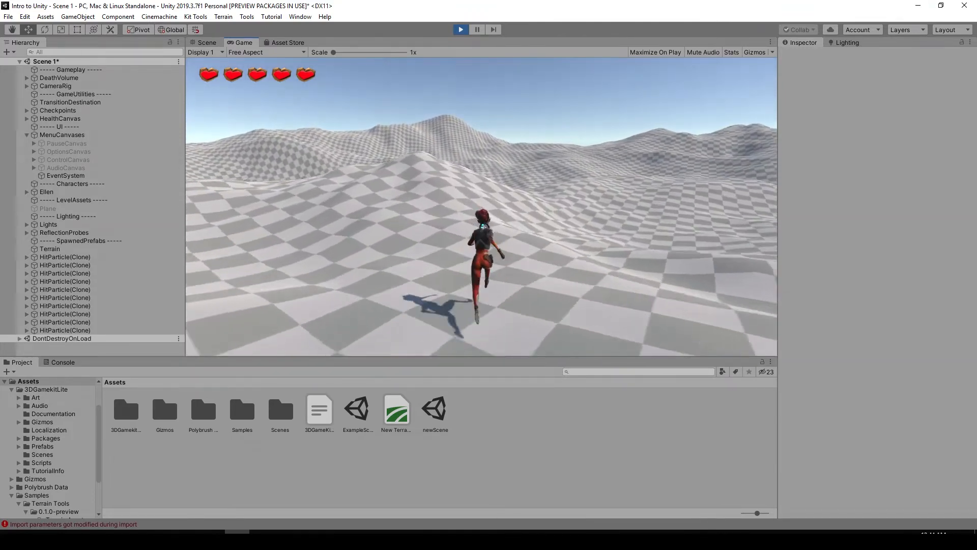
key(d)
key(w)
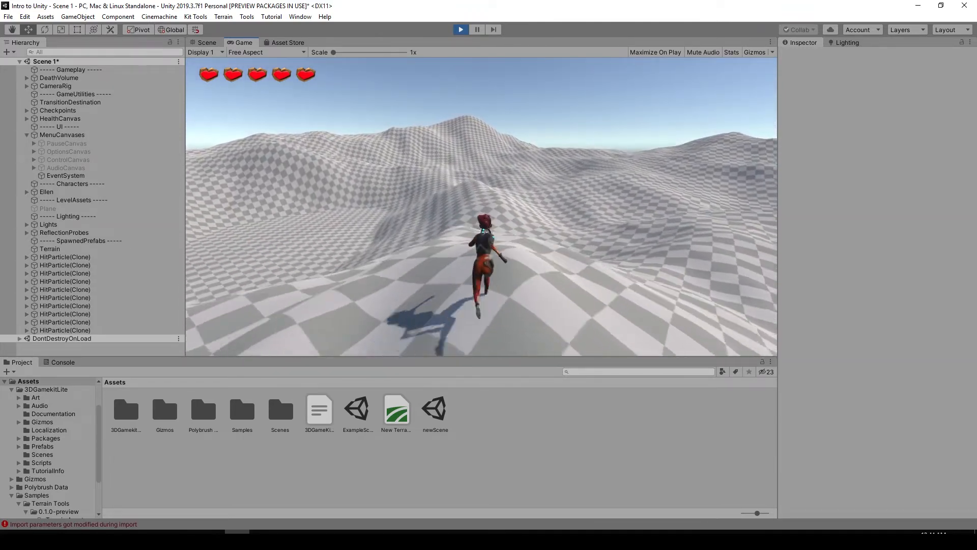
key(w)
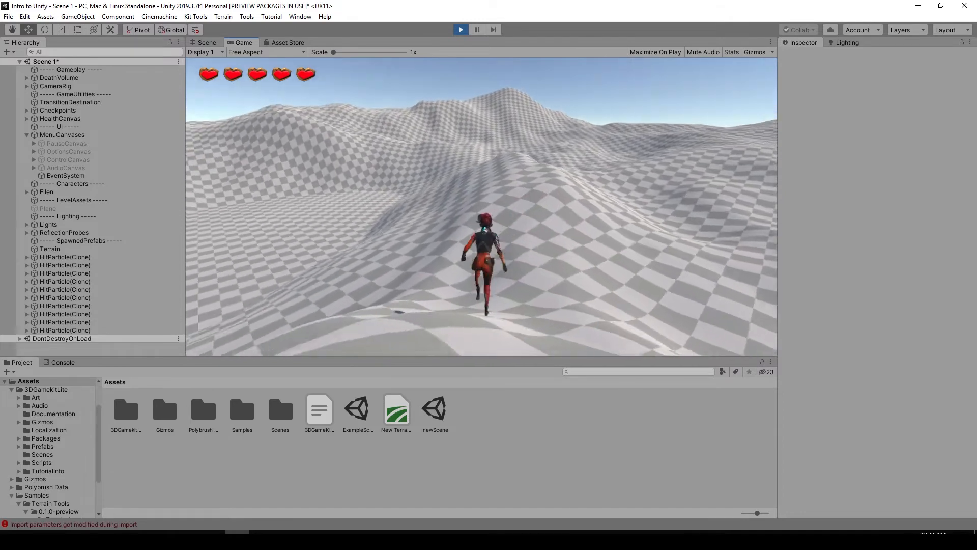
key(w)
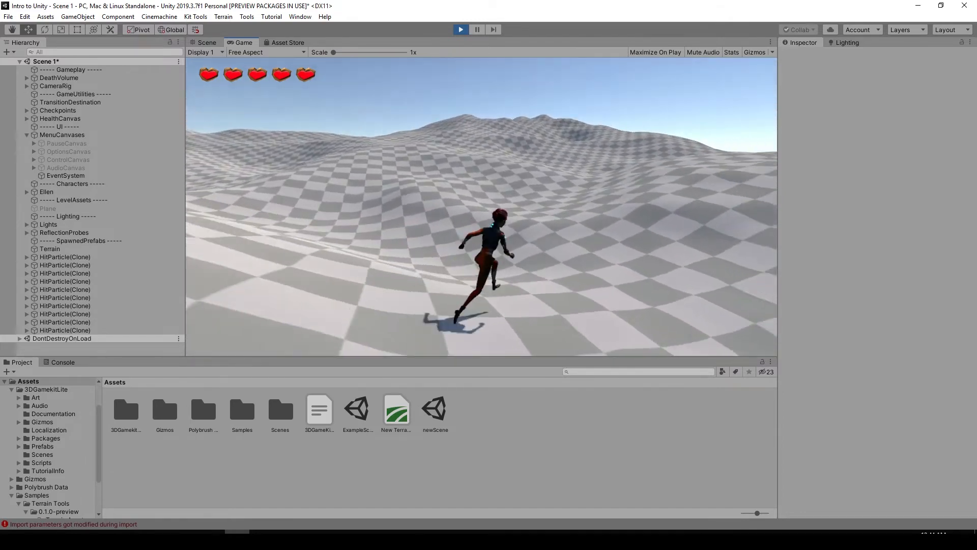
key(space)
key(w)
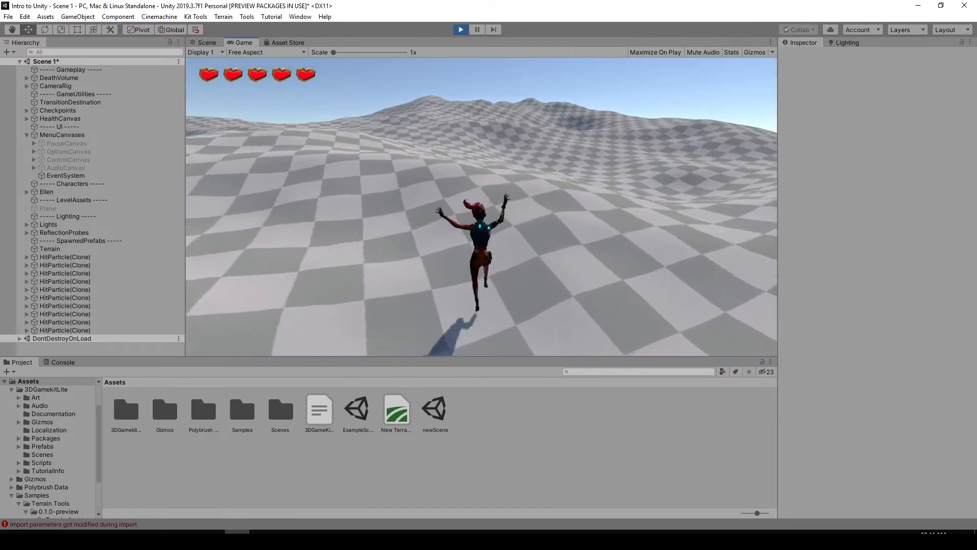
key(space)
key(w)
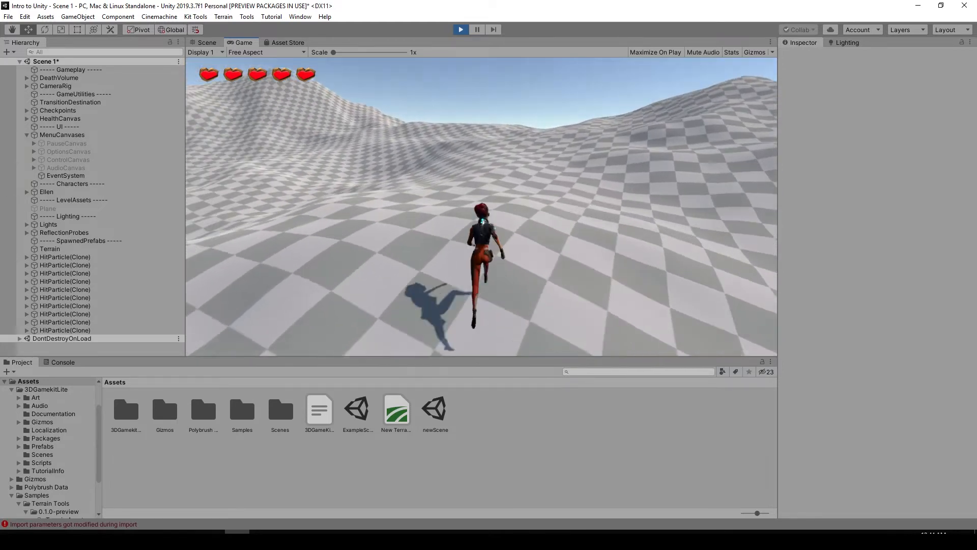
key(w)
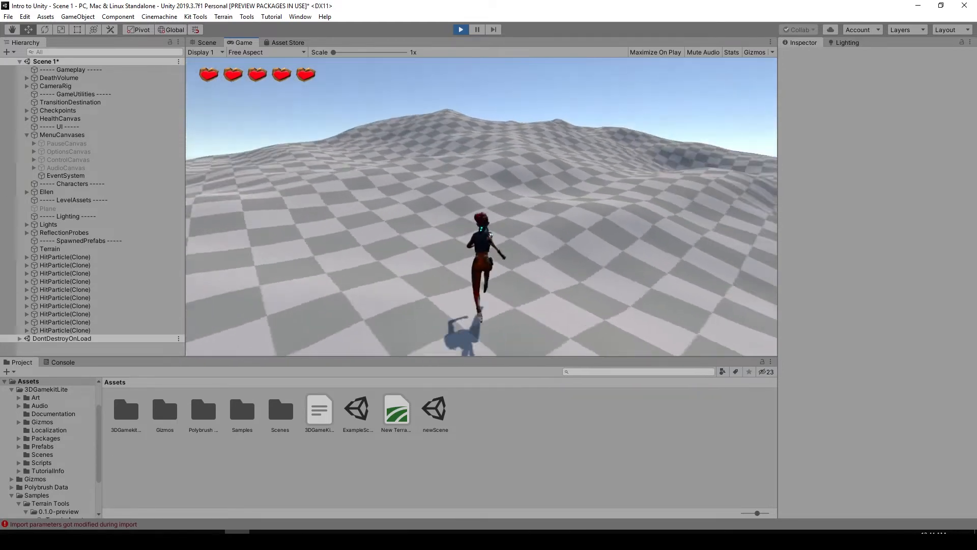
key(w)
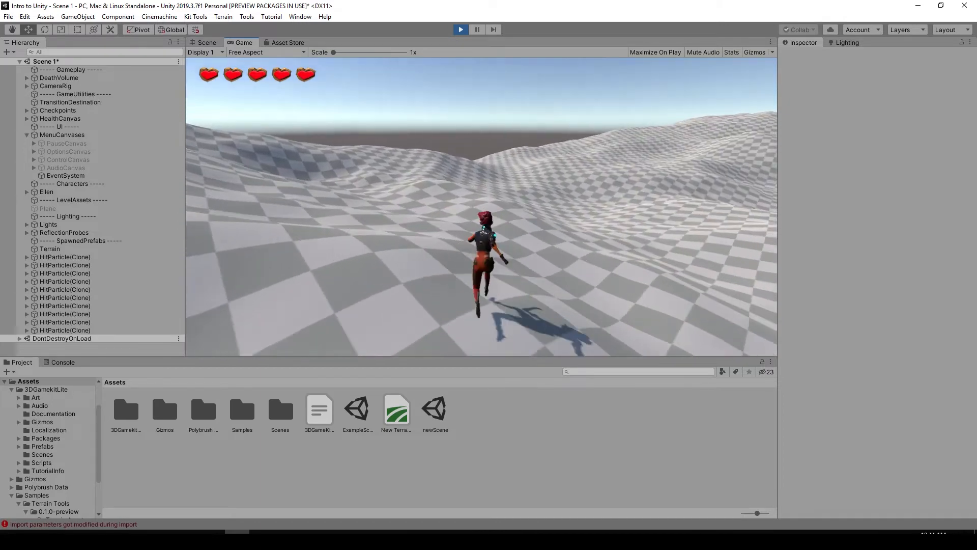
Step: Run the character over the hills in play mode to test the terrain, and exit play mode
key(w)
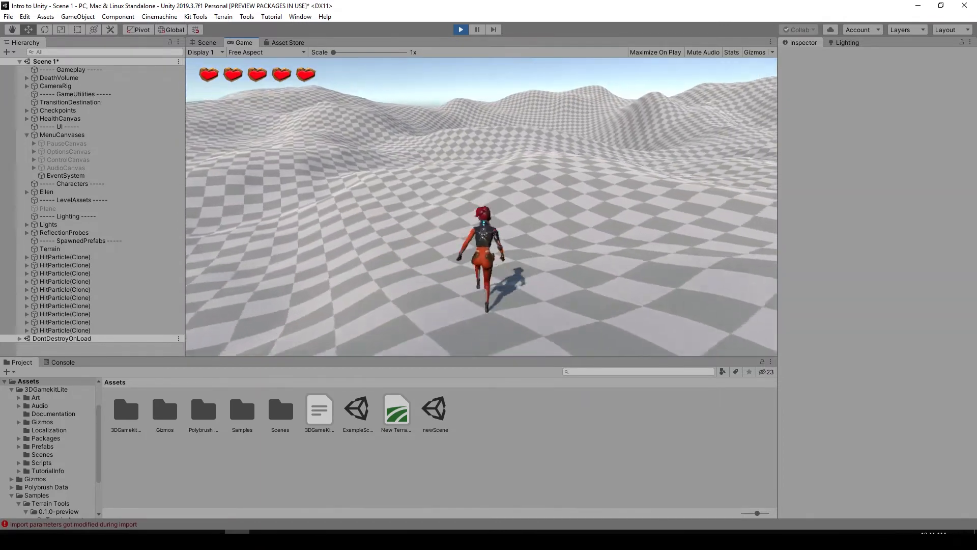
key(d)
key(w)
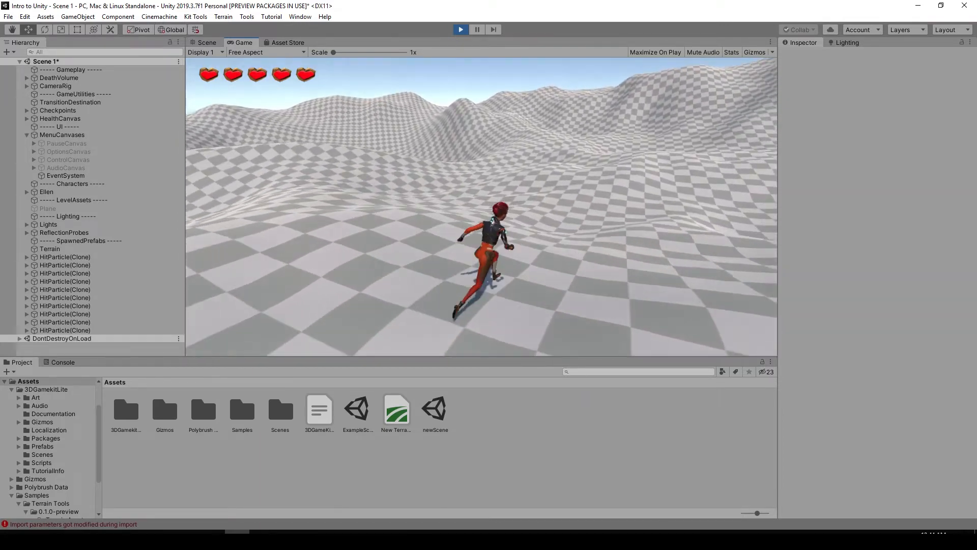
key(w)
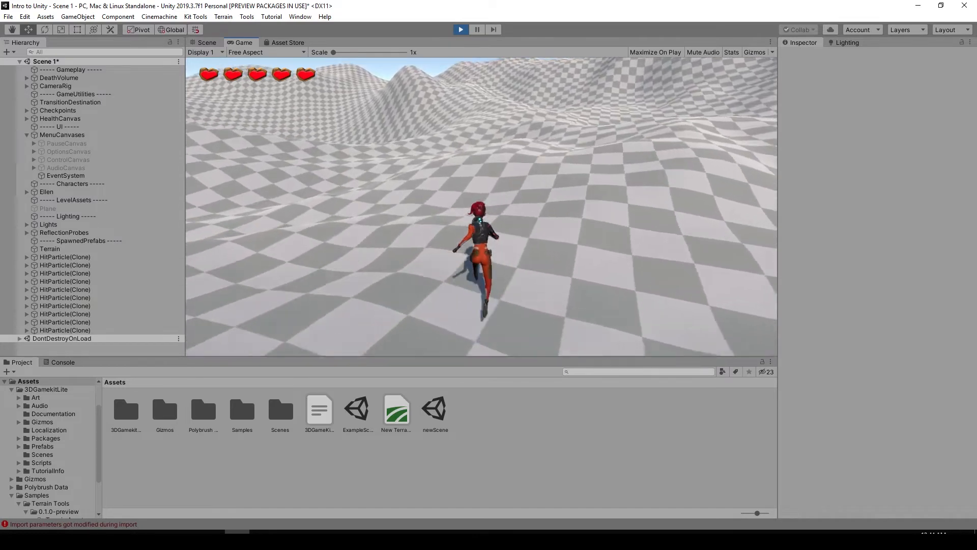
key(w)
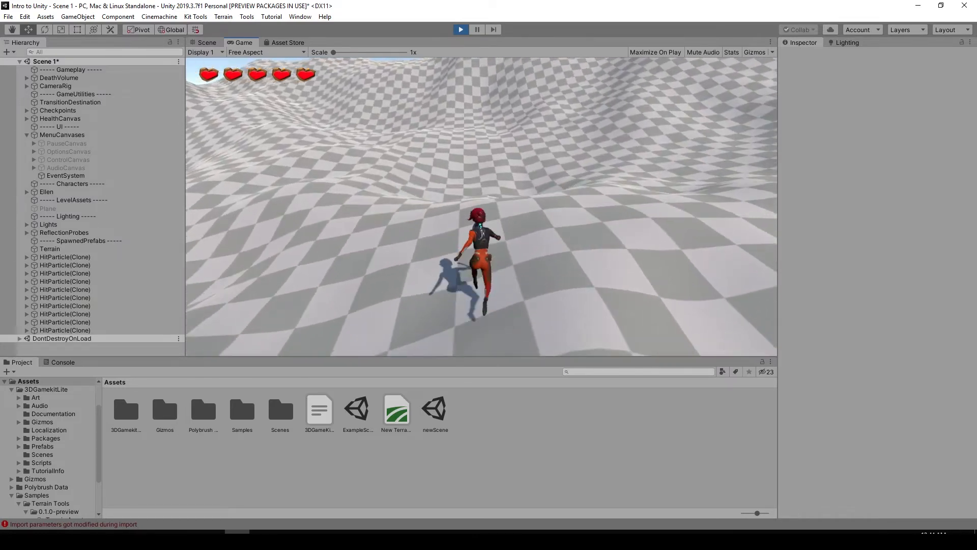
key(w)
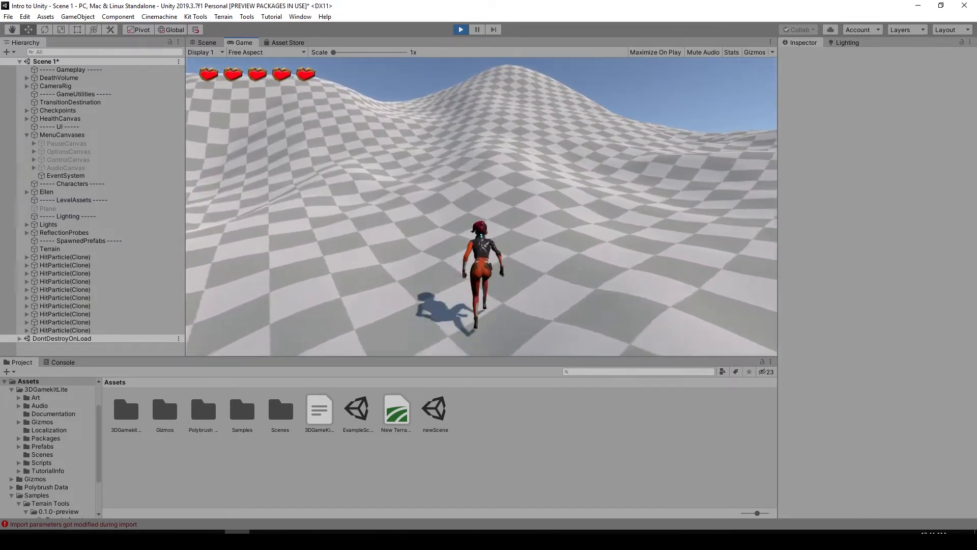
key(d)
key(w)
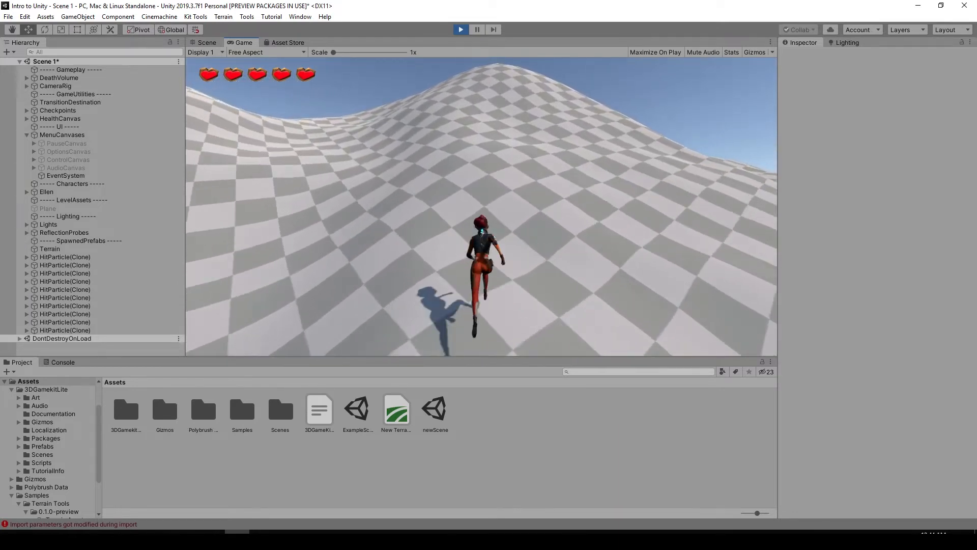
key(w)
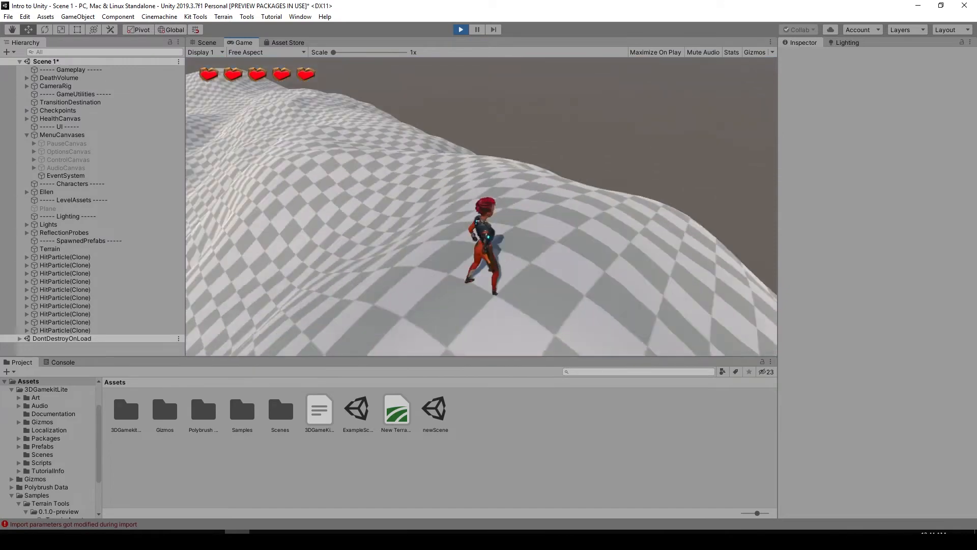
key(a)
key(d)
key(w)
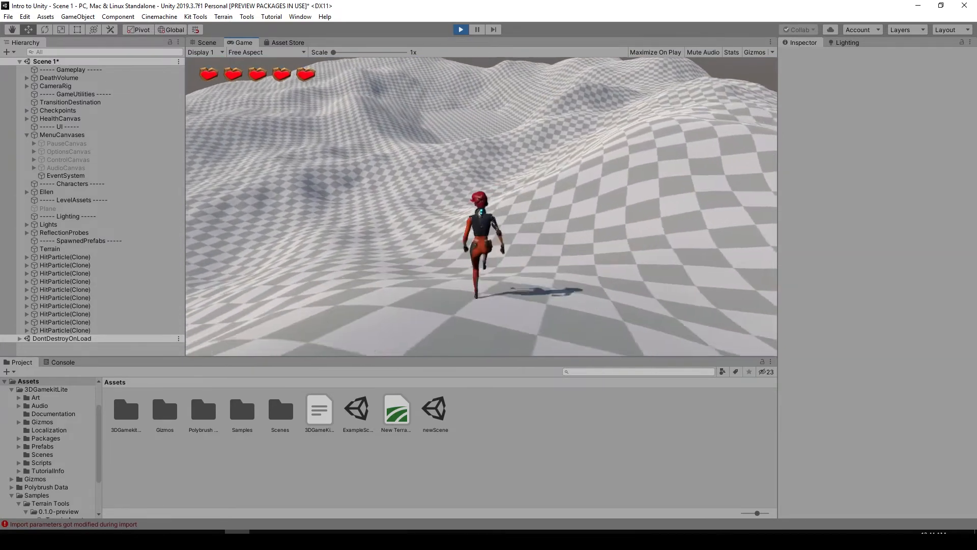
key(a)
key(a)
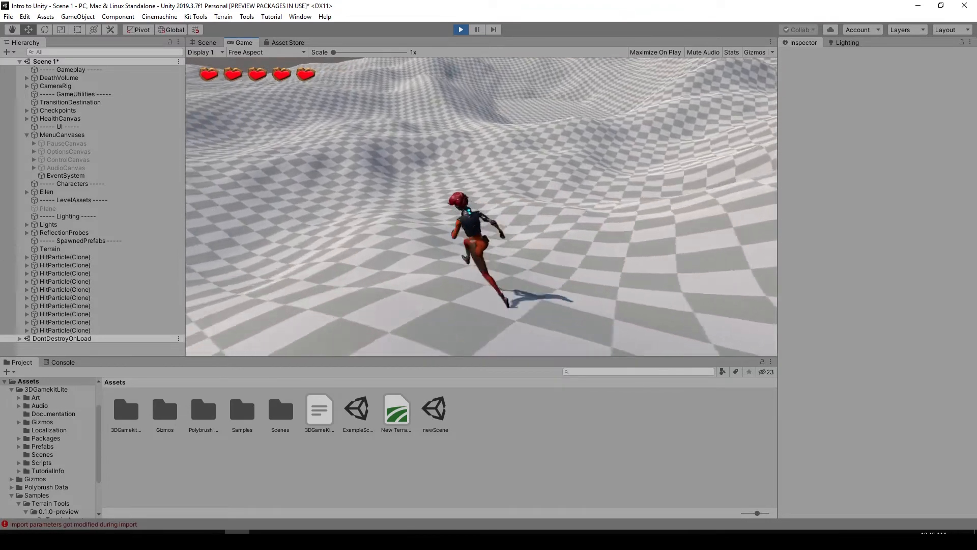
key(Escape)
click(460, 29)
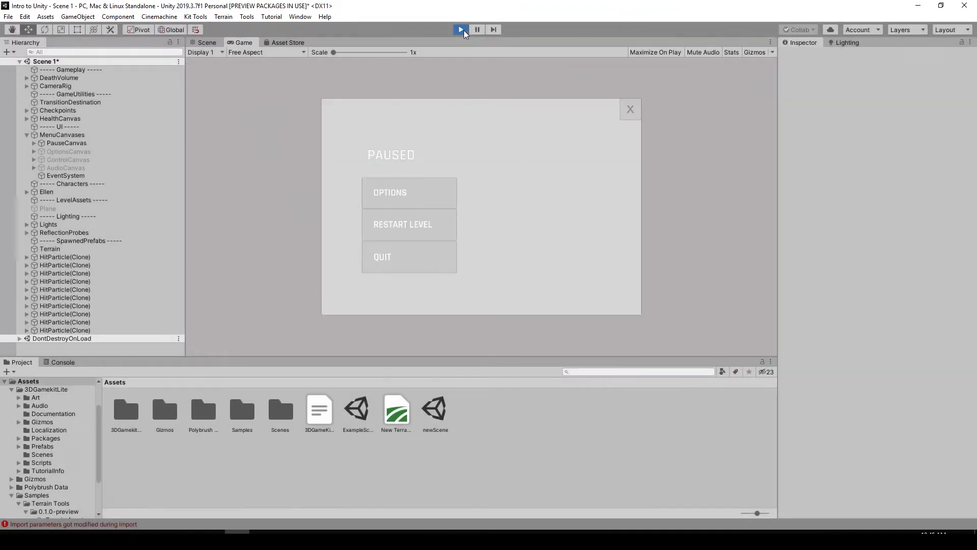
Step: Activate terrain painting in Raise or Lower Terrain mode with the terrainstamp_mountain02 brush
click(383, 153)
scroll(383, 153, down, 2)
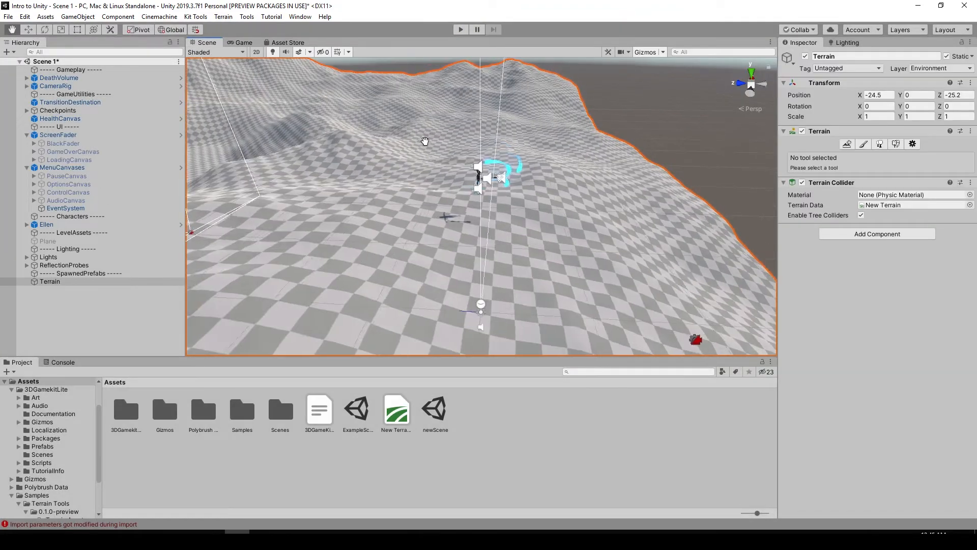
middle_drag(383, 153, 630, 191)
scroll(498, 151, down, 4)
alt+drag(631, 191, 547, 163)
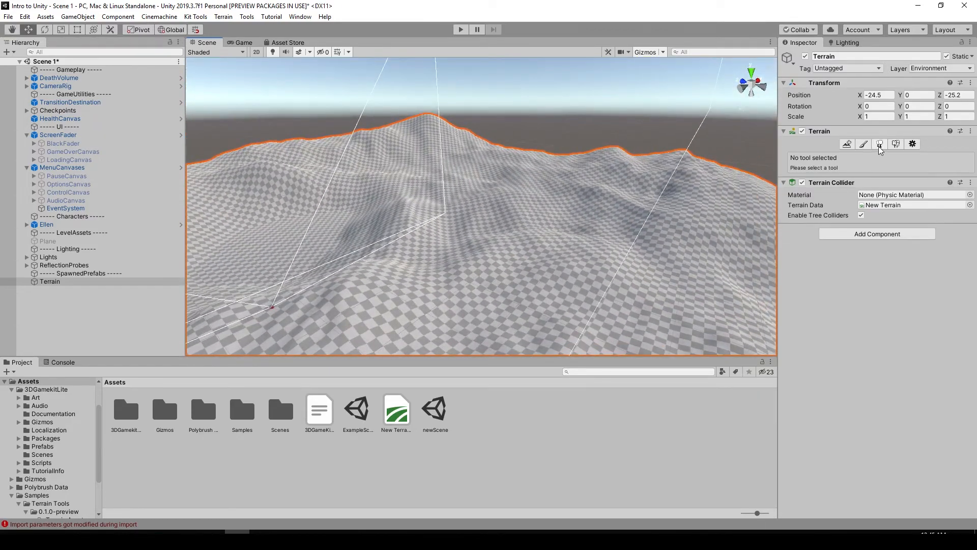
click(863, 144)
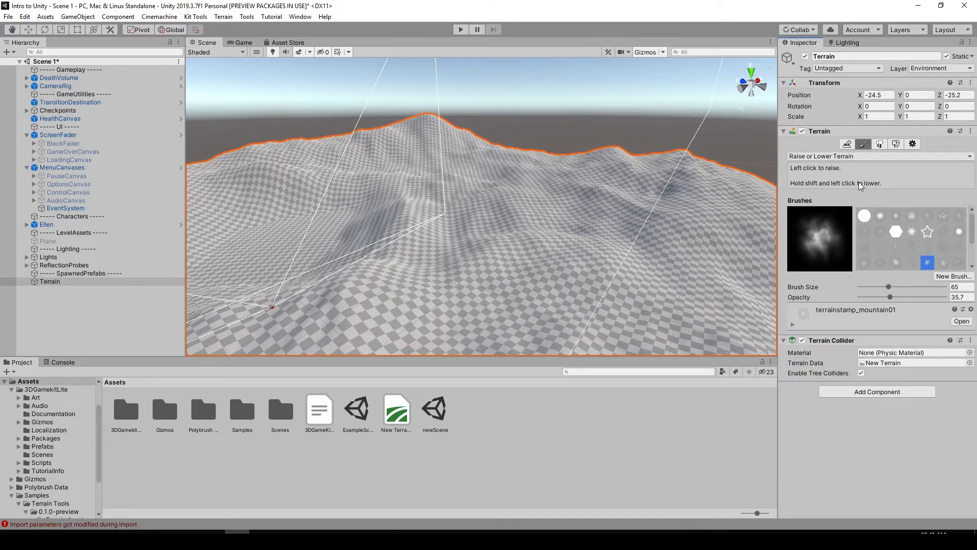
click(841, 156)
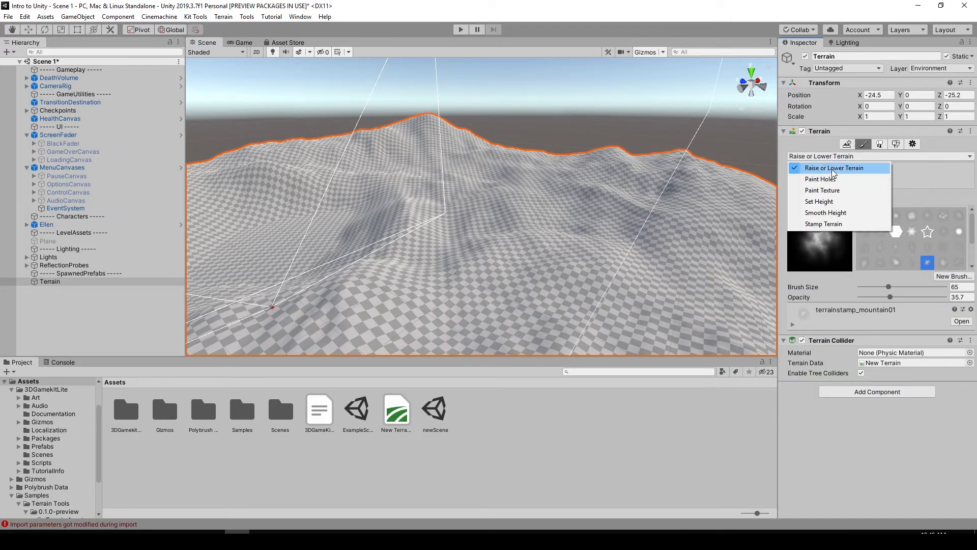
click(840, 164)
mouse_move(684, 204)
alt+mouse_down()
mouse_move(502, 239)
mouse_move(539, 220)
alt+mouse_up()
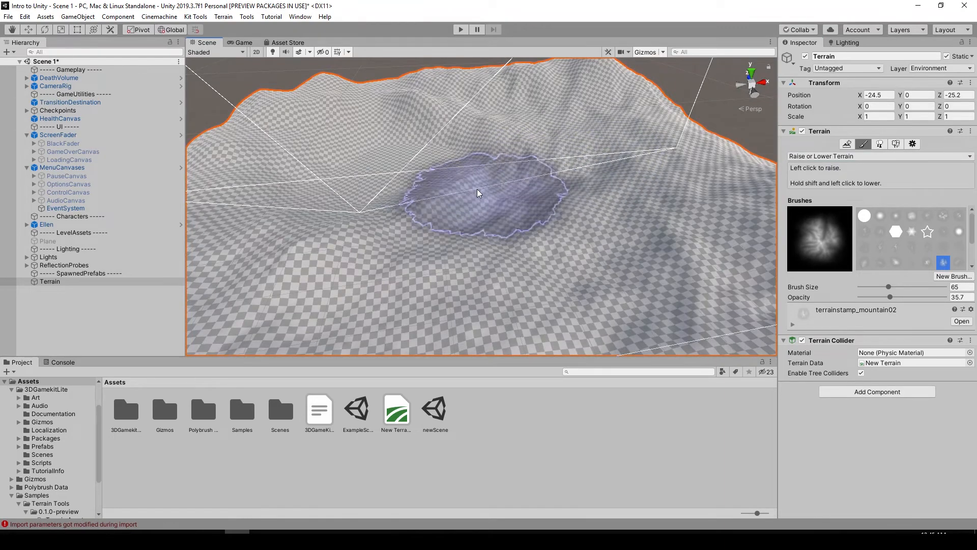
alt+drag(481, 194, 458, 216)
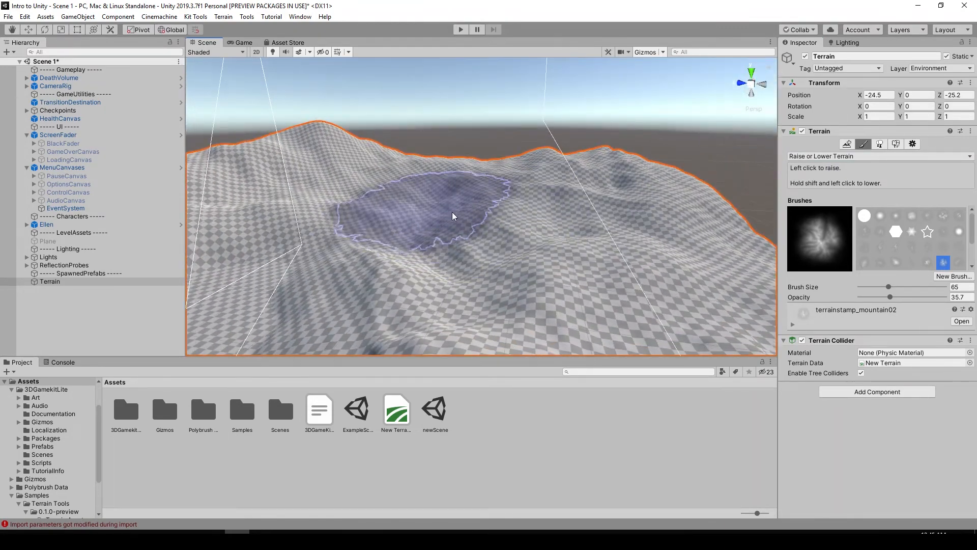
Step: Smooth the hills across the terrain with the Smooth Height brush at an opacity of 69.3
click(830, 156)
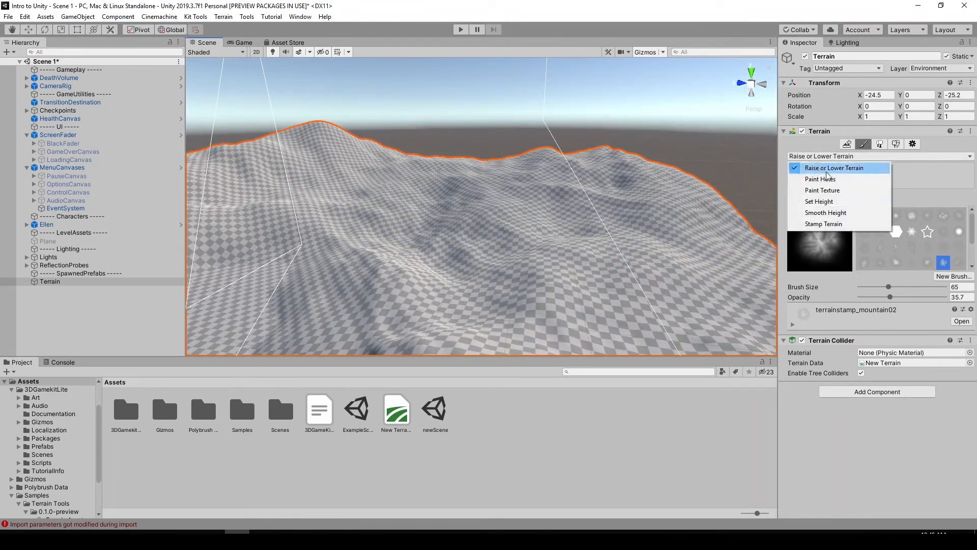
click(836, 215)
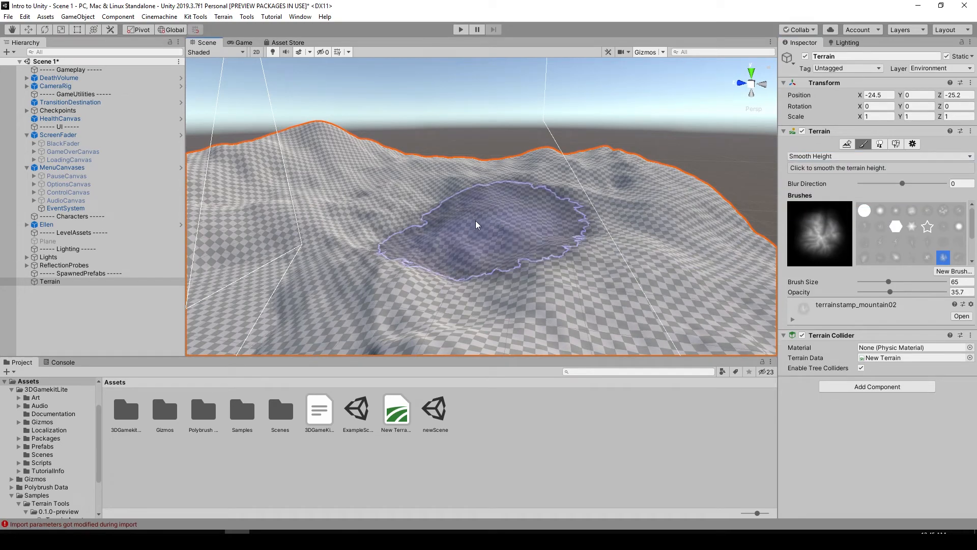
mouse_move(457, 228)
alt+mouse_down()
mouse_move(508, 230)
mouse_move(512, 219)
mouse_move(421, 236)
mouse_move(427, 254)
mouse_move(536, 239)
alt+mouse_up()
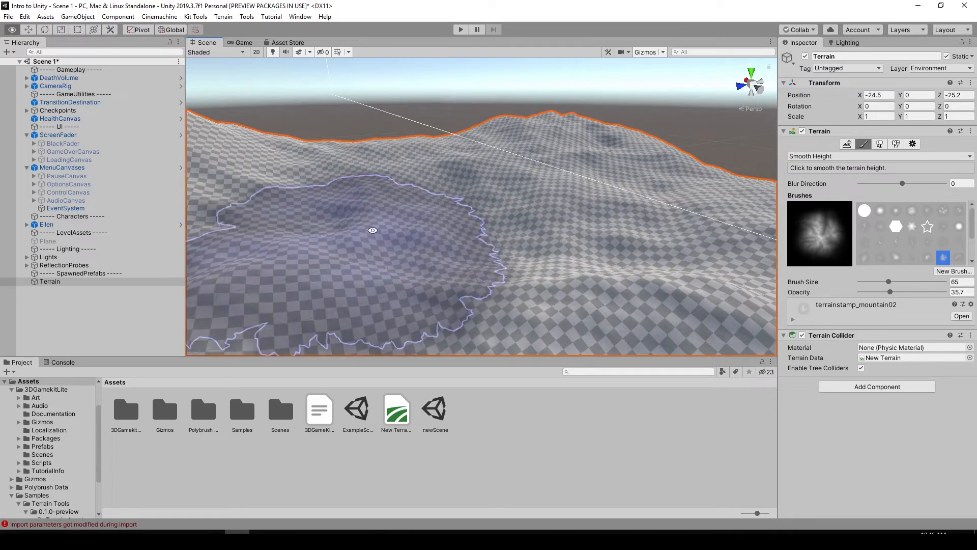
drag(900, 292, 918, 292)
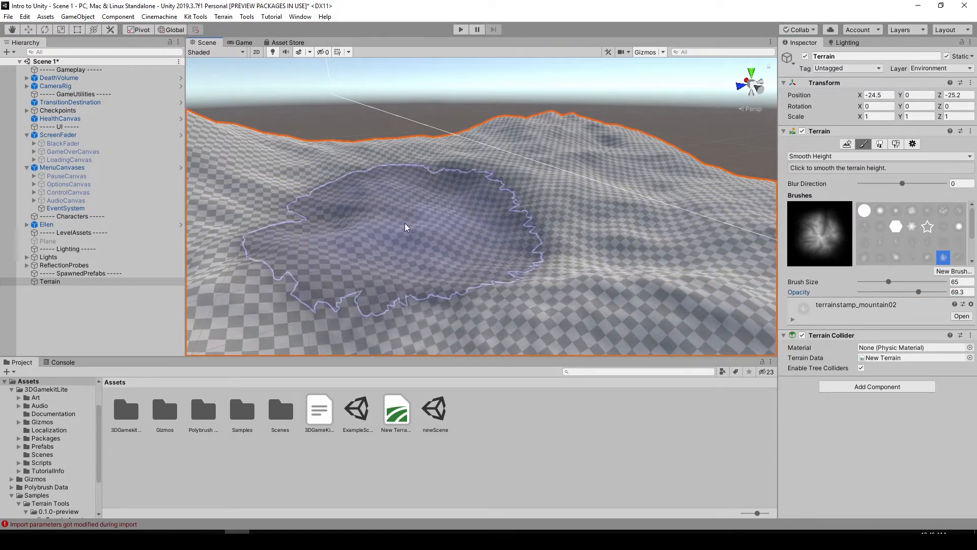
middle_drag(432, 184, 532, 188)
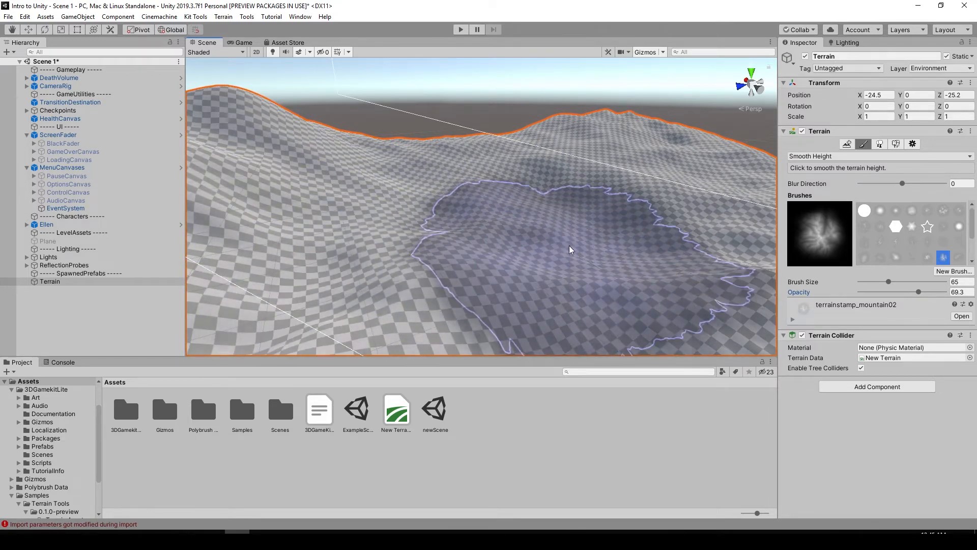
middle_drag(633, 251, 505, 333)
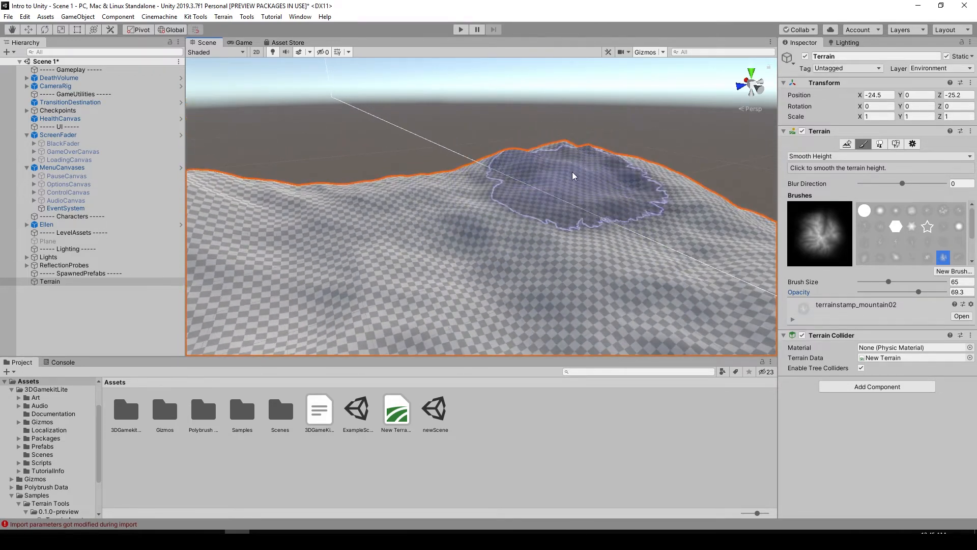
mouse_move(698, 257)
alt+mouse_down()
mouse_move(654, 251)
mouse_move(597, 171)
mouse_move(519, 188)
alt+mouse_up()
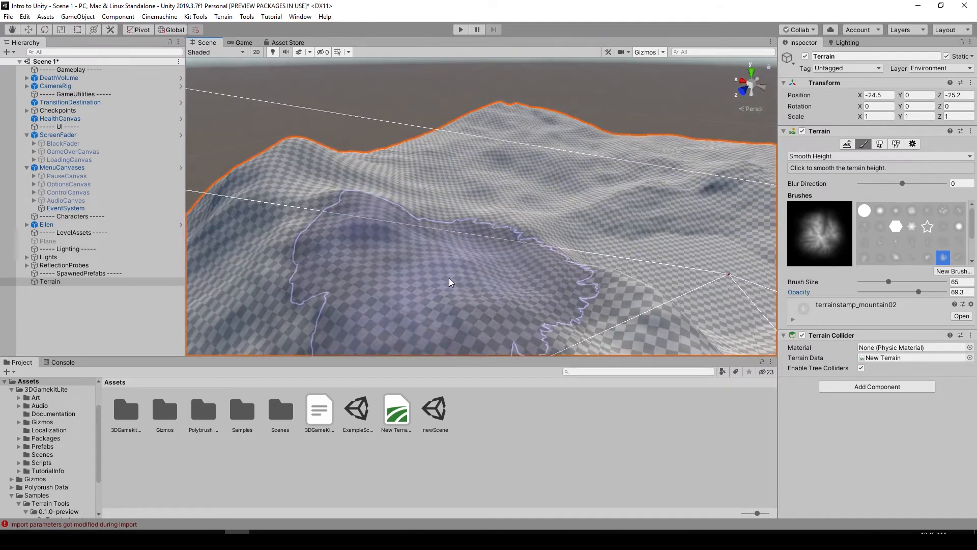
mouse_move(451, 279)
alt+mouse_down()
mouse_move(506, 220)
mouse_move(607, 204)
alt+mouse_up()
alt+drag(684, 246, 666, 234)
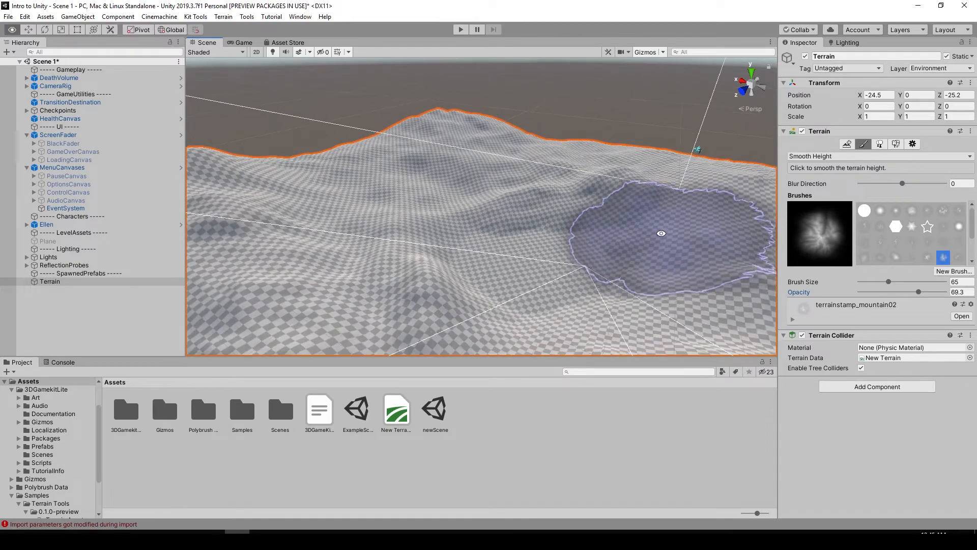
mouse_move(574, 181)
alt+mouse_down()
mouse_move(443, 192)
mouse_move(450, 209)
alt+mouse_up()
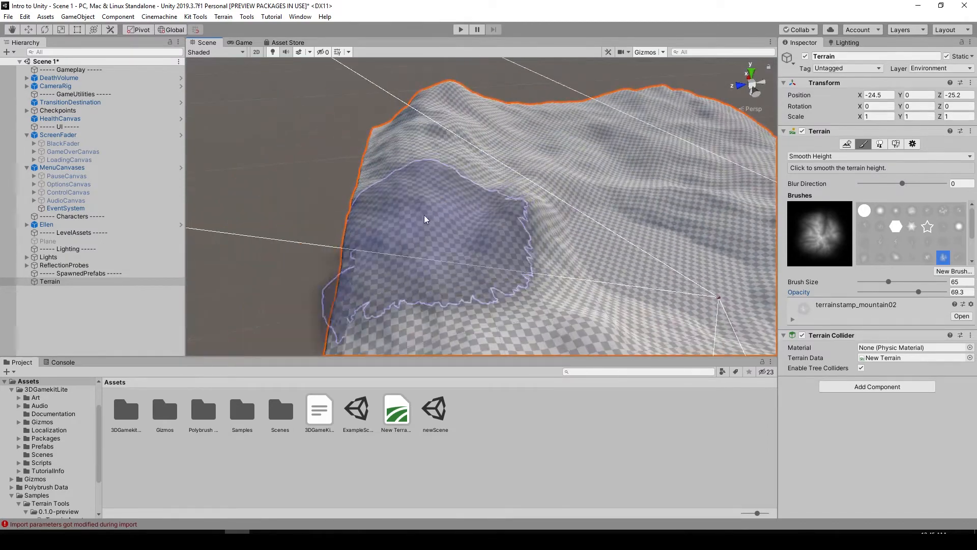
Step: Leave terrain painting, save the scene and look over the whole terrain from several angles
key(w)
click(325, 87)
mouse_move(515, 146)
alt+mouse_down()
mouse_move(401, 98)
mouse_move(505, 157)
mouse_move(448, 148)
alt+mouse_up()
scroll(449, 148, down, 3)
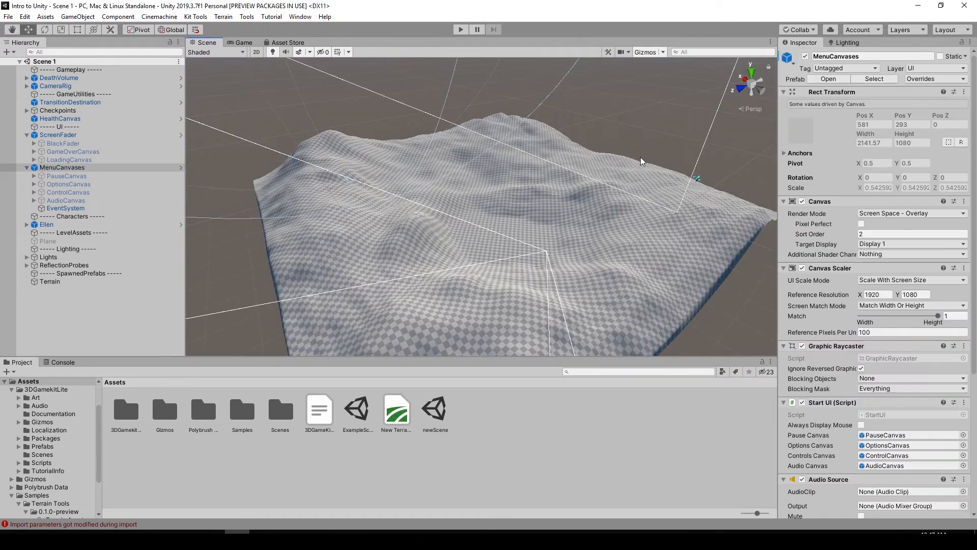
middle_drag(566, 219, 548, 202)
alt+drag(547, 202, 479, 206)
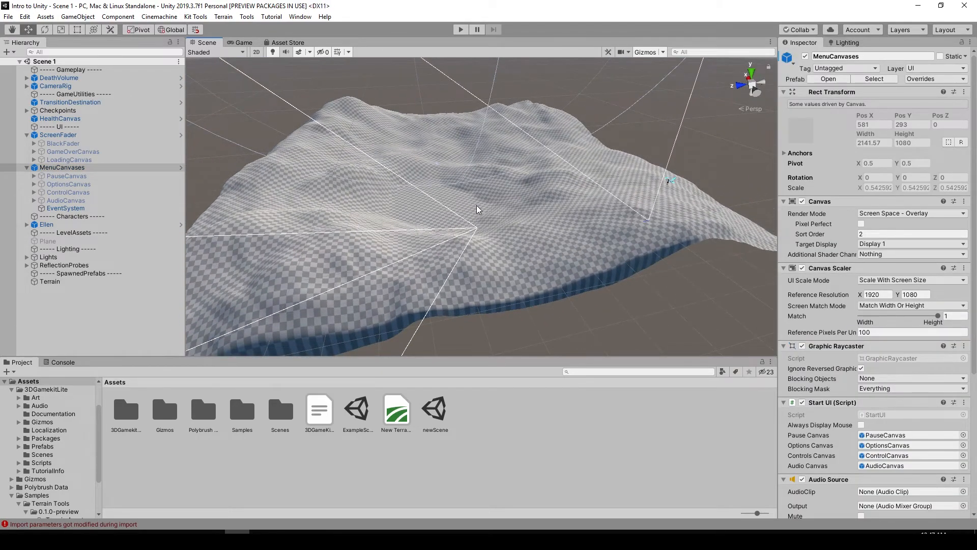
scroll(512, 275, up, 2)
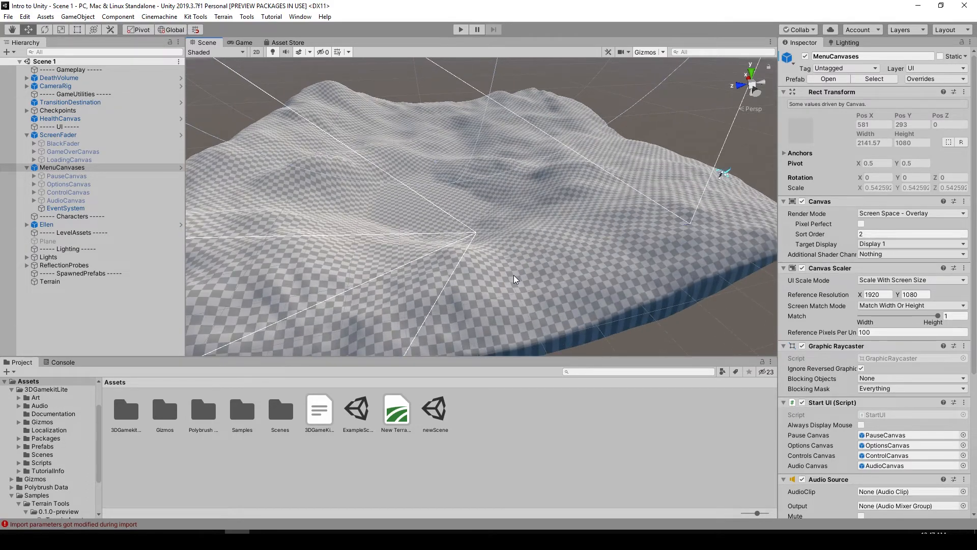
alt+drag(515, 280, 407, 143)
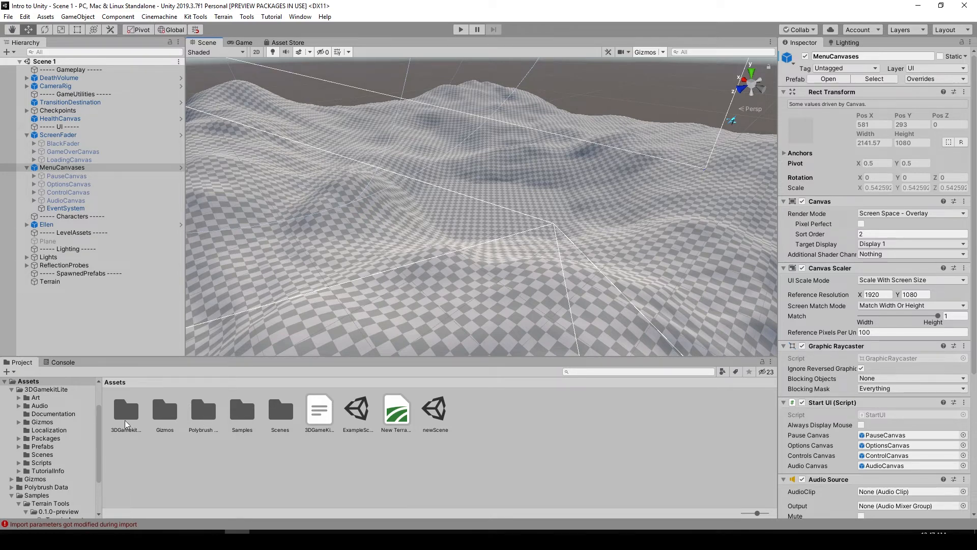
Step: Open the TerrainTextures folder of the Terrain Tools samples and preview the moss_albedo and sand_albedo textures
double_click(244, 417)
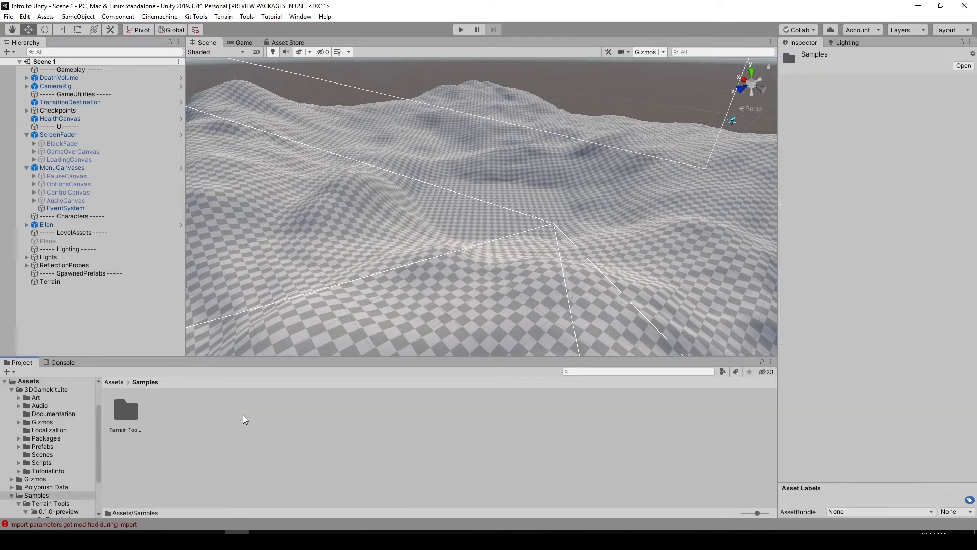
double_click(135, 411)
double_click(135, 411)
double_click(136, 411)
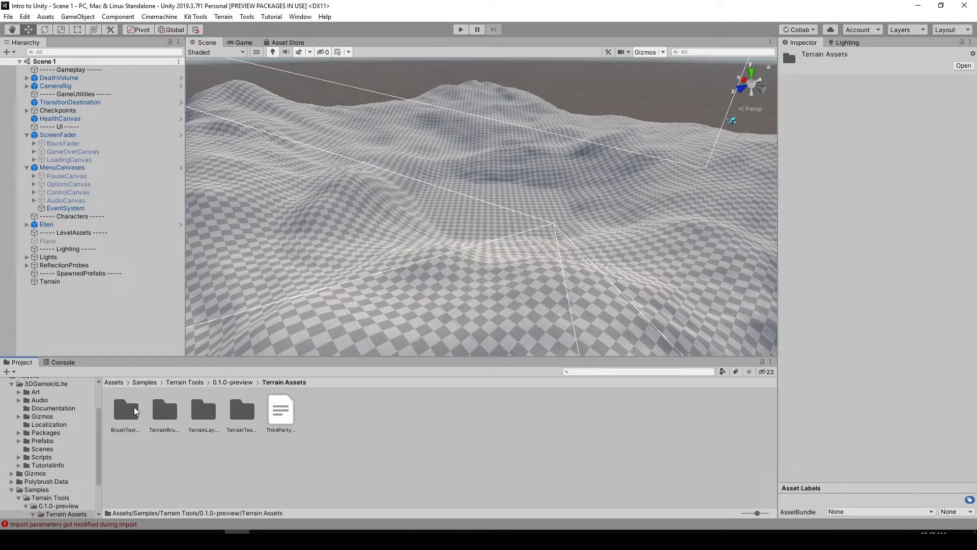
double_click(242, 413)
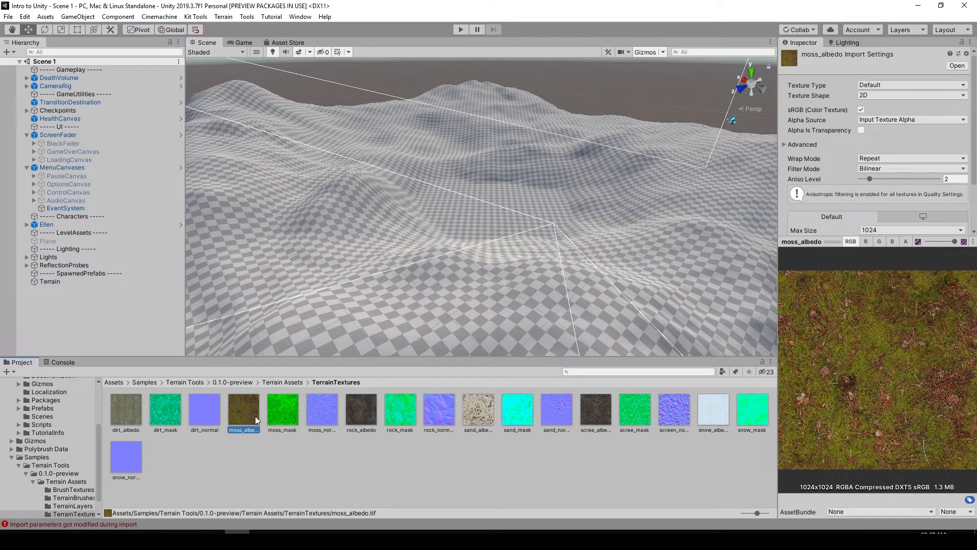
click(479, 411)
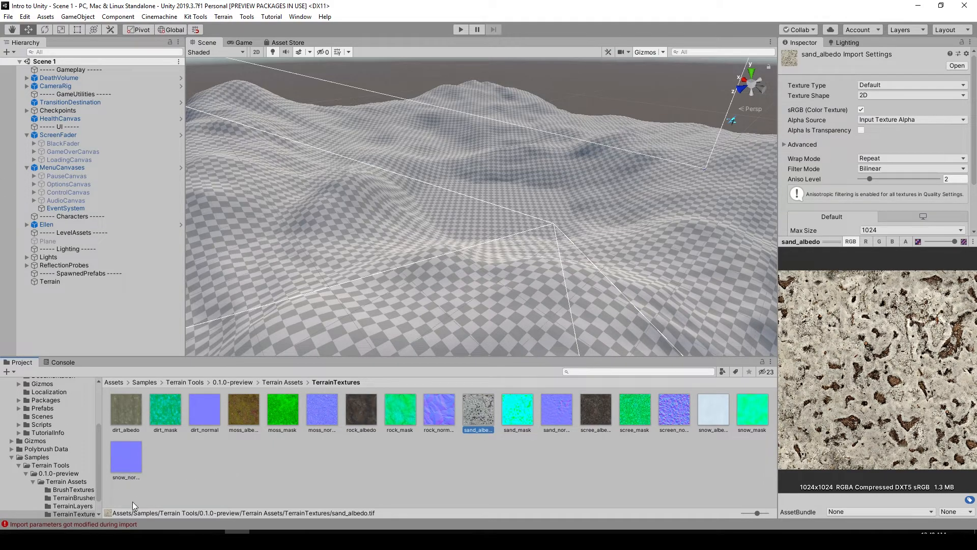
Step: Switch to the web browser and look through pages 2 and 3 of FreePBR's Ground materials
click(93, 532)
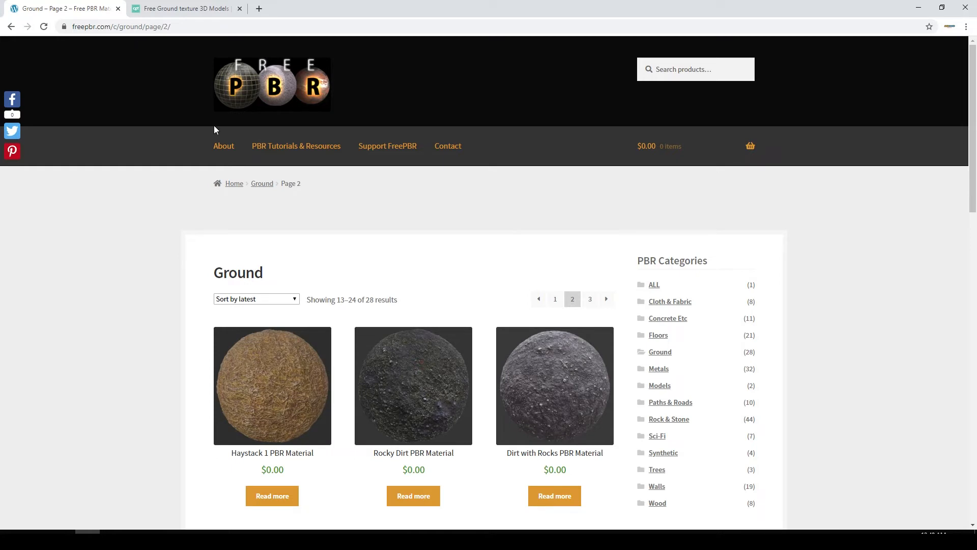
scroll(350, 207, down, 3)
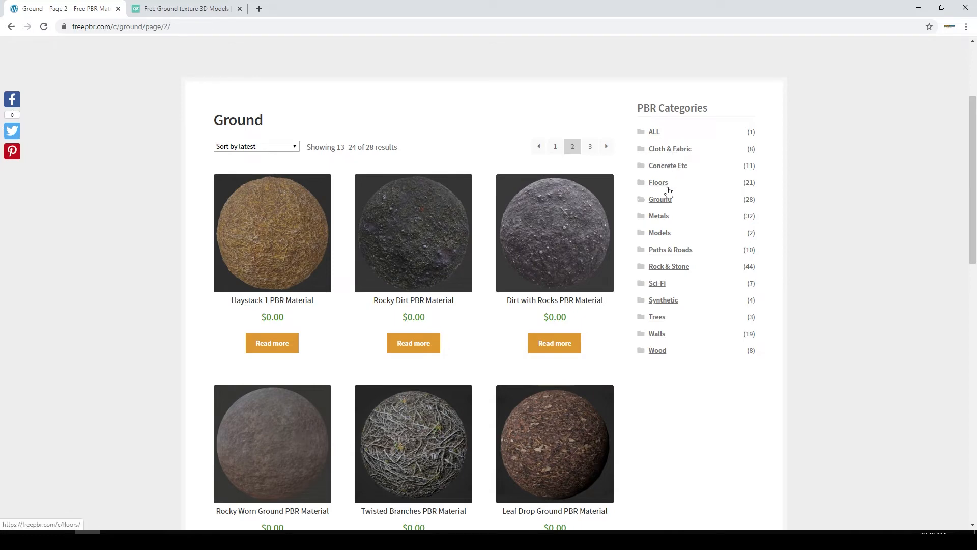
scroll(668, 192, down, 1)
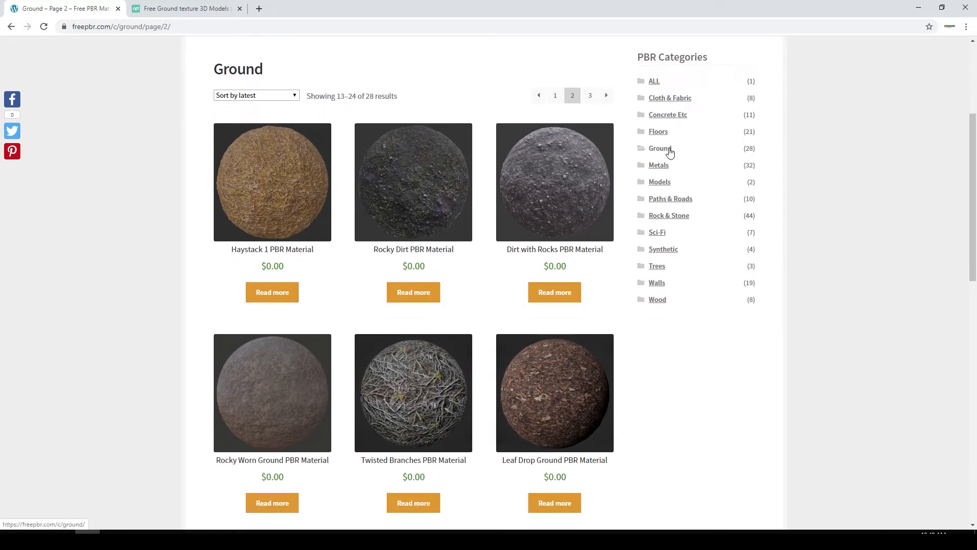
scroll(461, 244, down, 8)
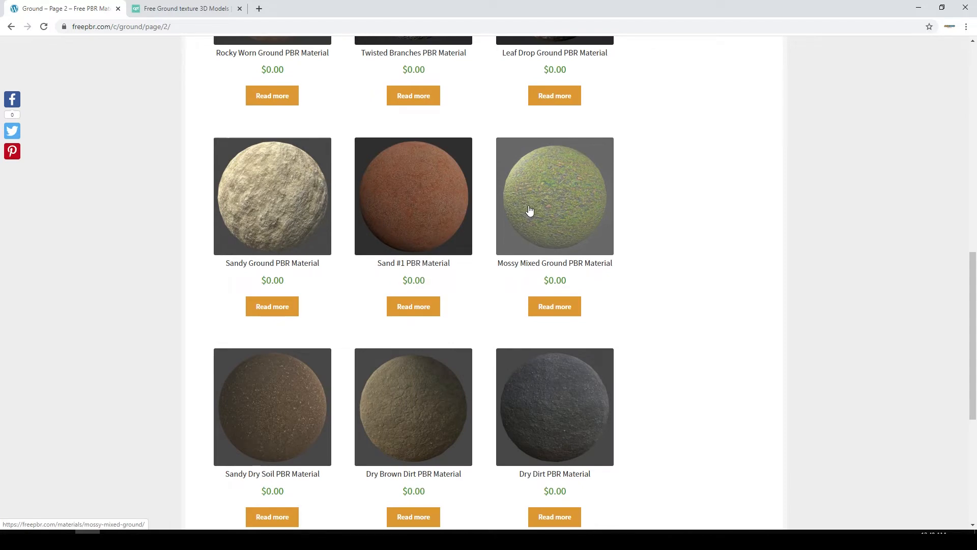
scroll(529, 211, down, 4)
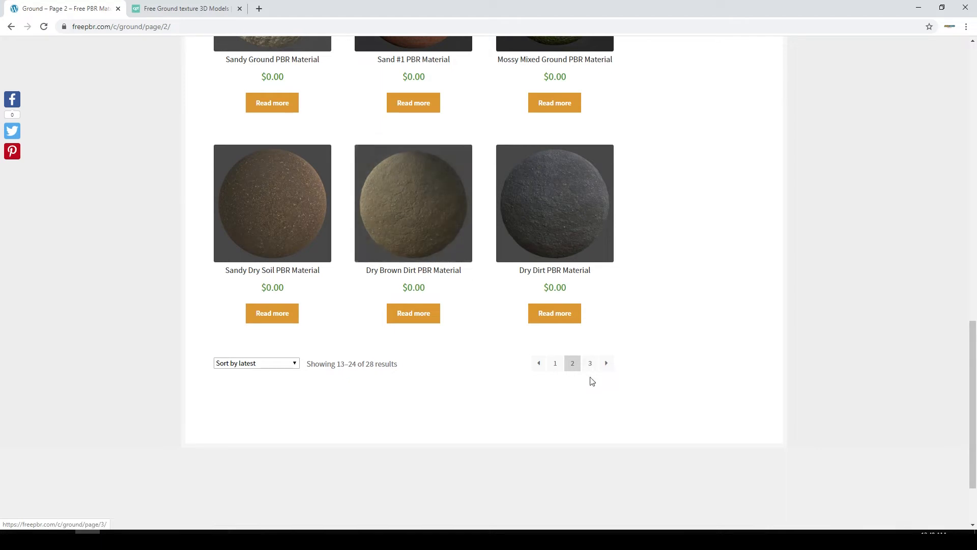
click(589, 366)
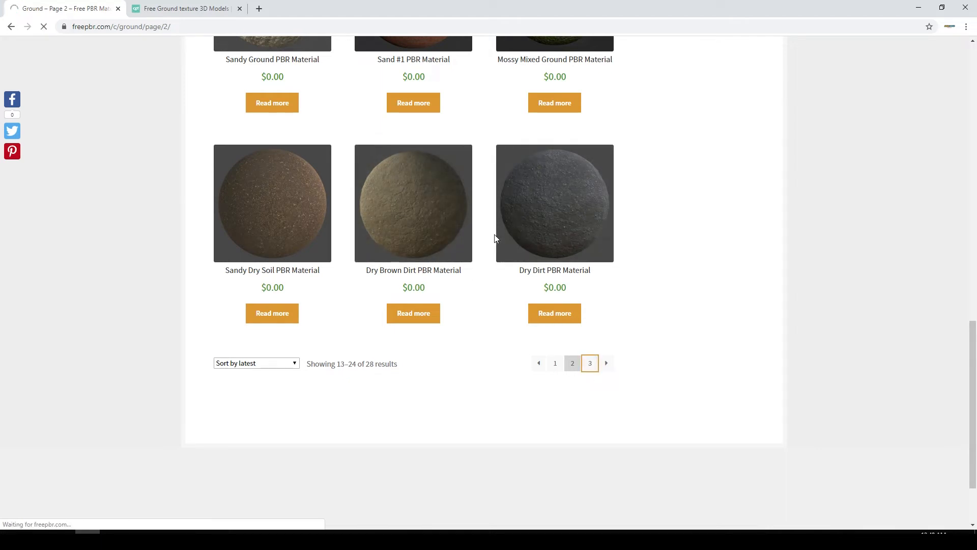
scroll(493, 238, down, 3)
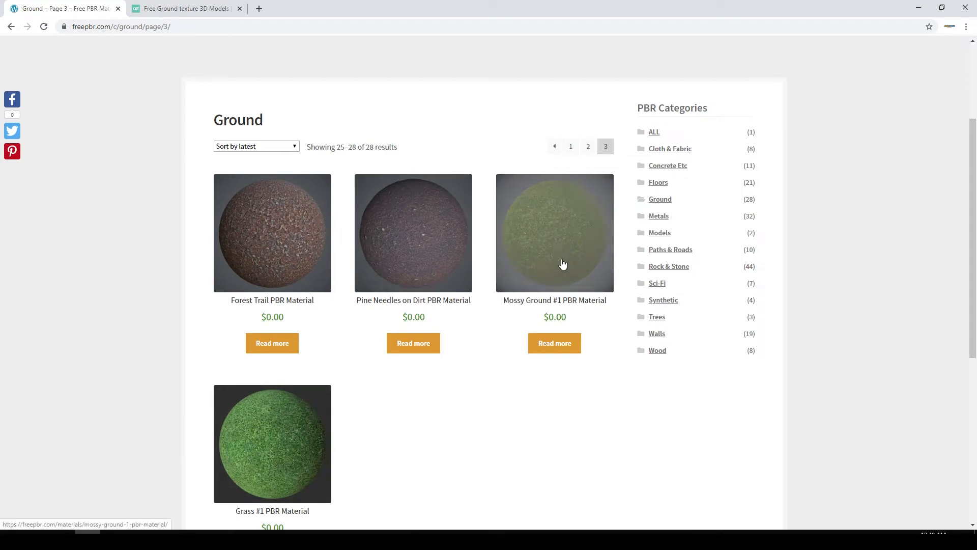
Step: Browse CGTrader's free ground texture results for a texture suited to the terrain
click(158, 6)
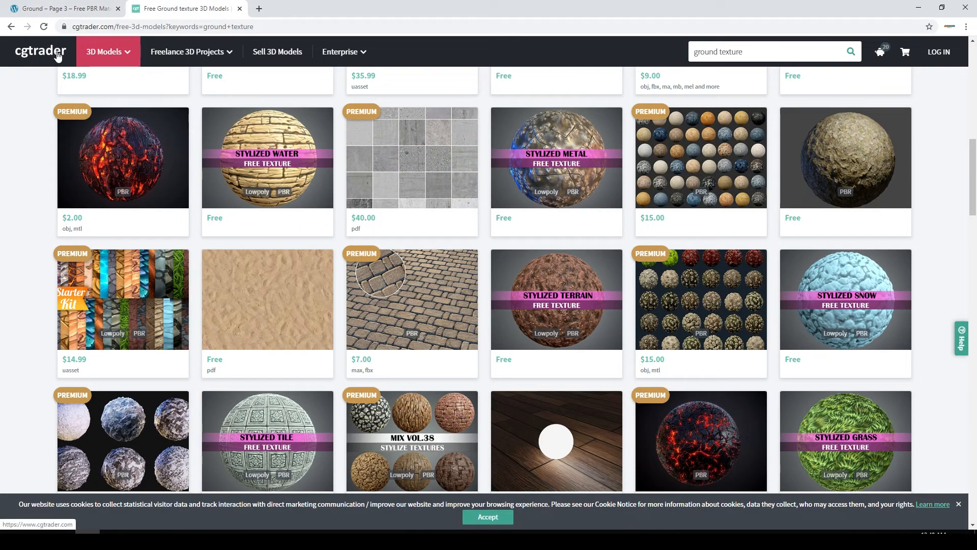
scroll(264, 356, up, 6)
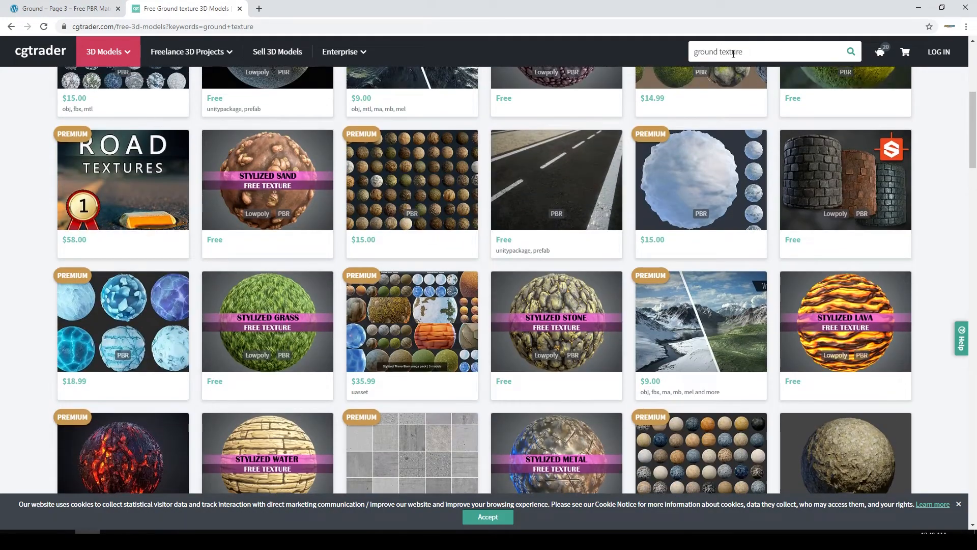
scroll(249, 166, up, 6)
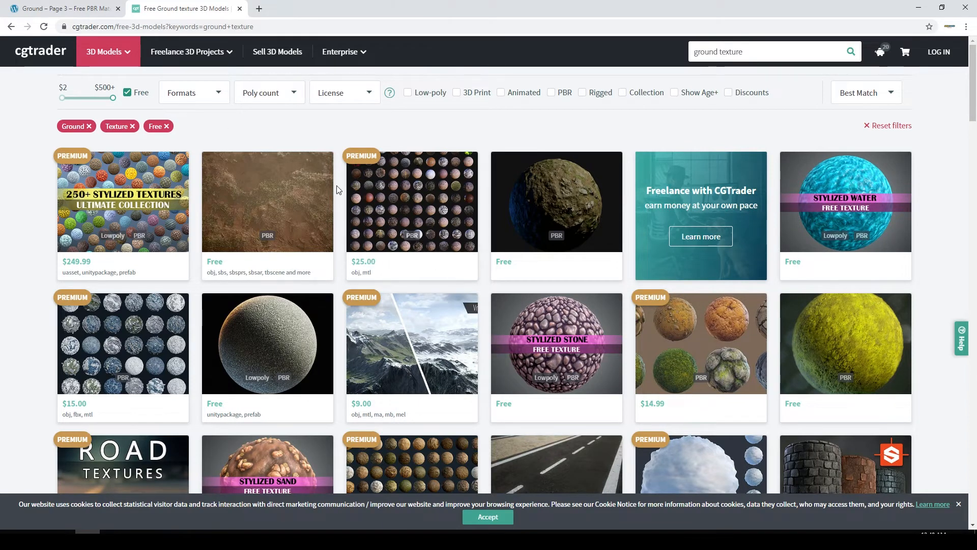
scroll(337, 189, down, 2)
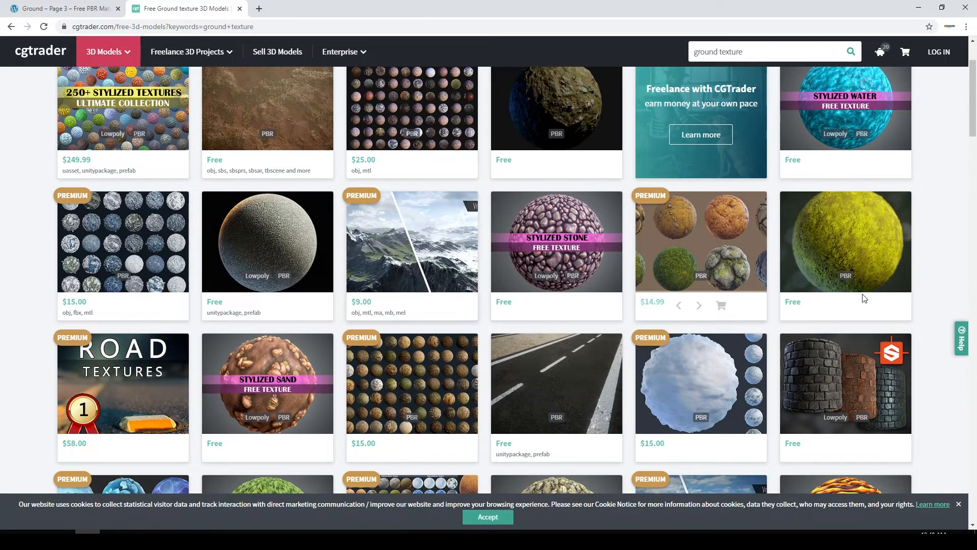
mouse_move(872, 243)
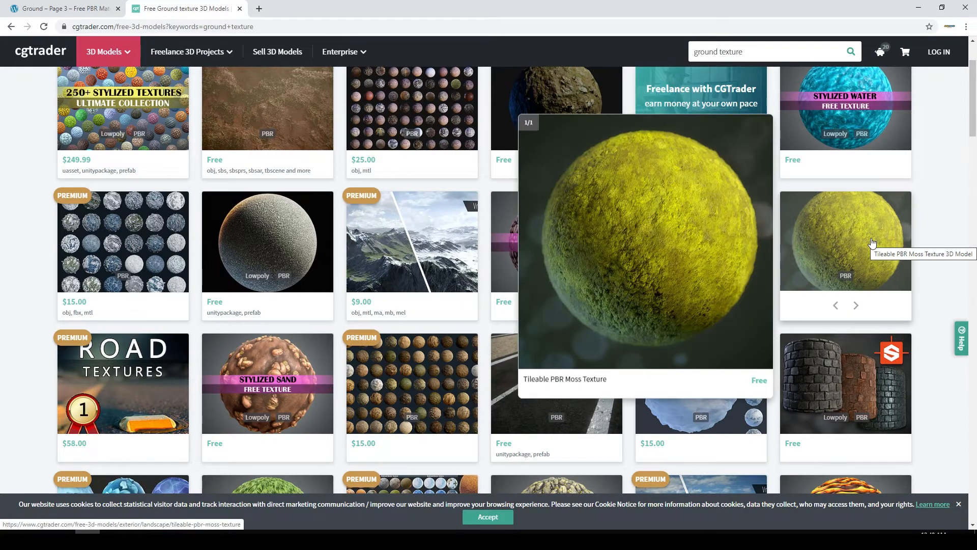
scroll(870, 239, down, 2)
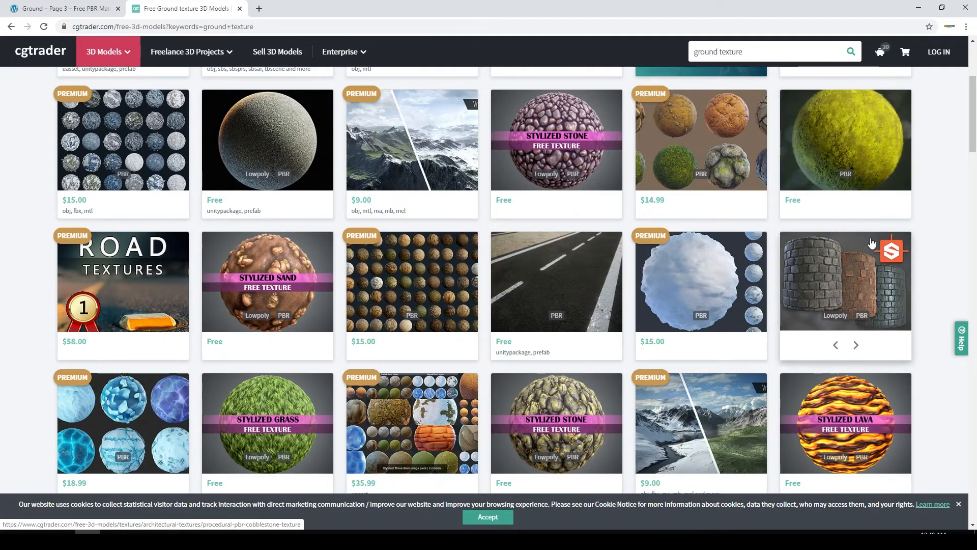
scroll(865, 244, down, 2)
scroll(708, 284, down, 3)
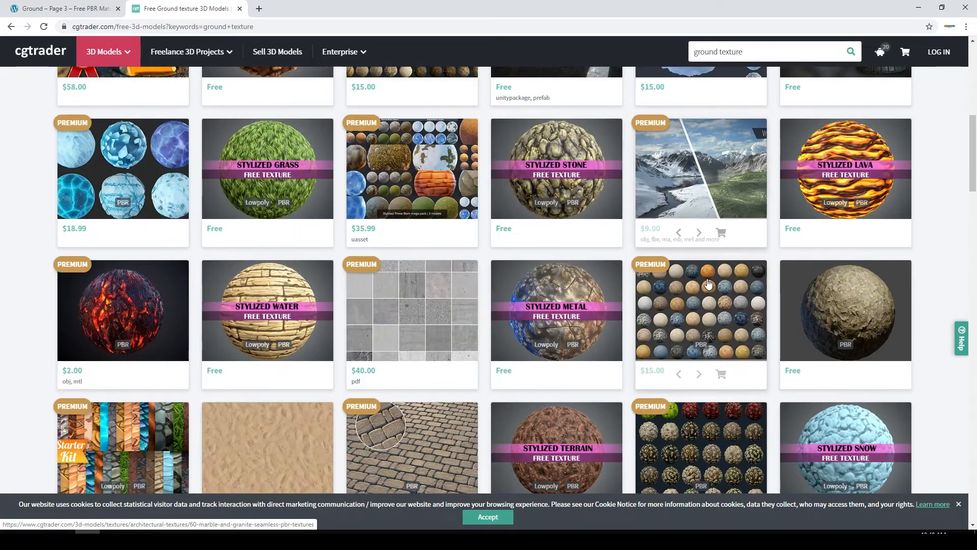
mouse_move(709, 281)
scroll(710, 280, up, 6)
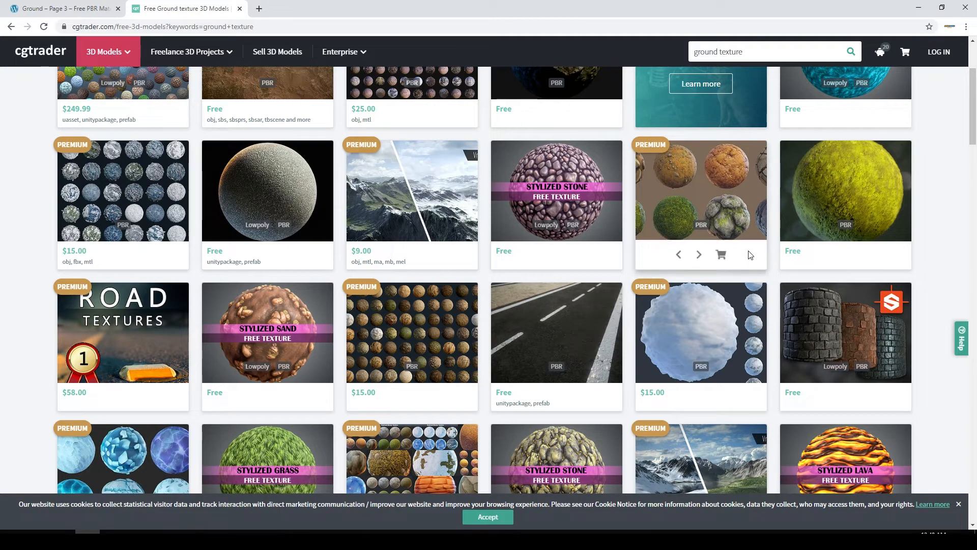
Step: Open the Tileable PBR Moss Texture page and download its free texture files
mouse_move(819, 199)
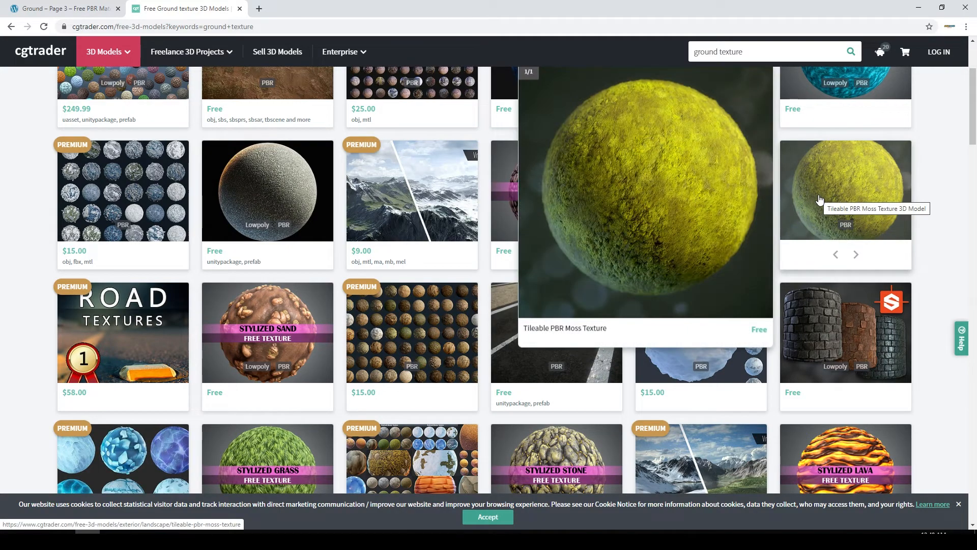
click(819, 199)
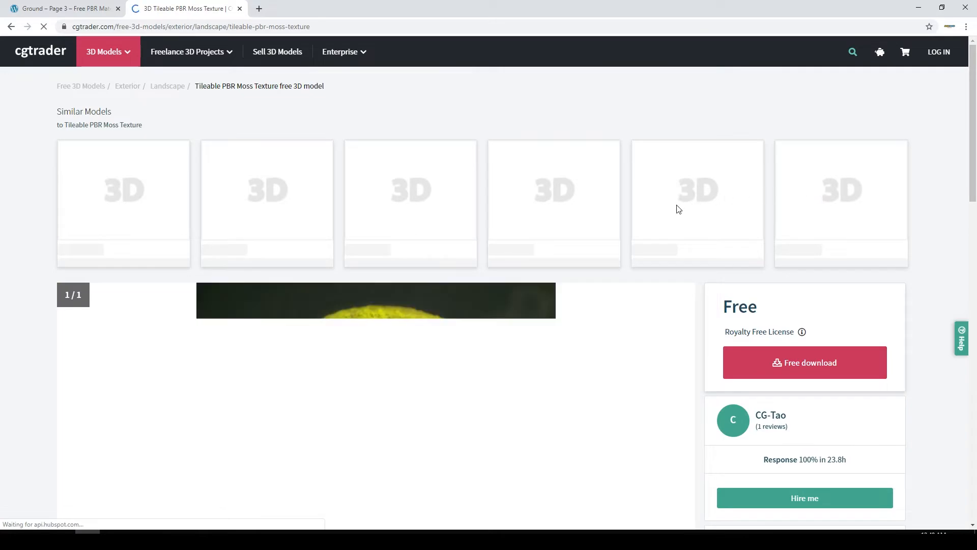
scroll(678, 210, down, 6)
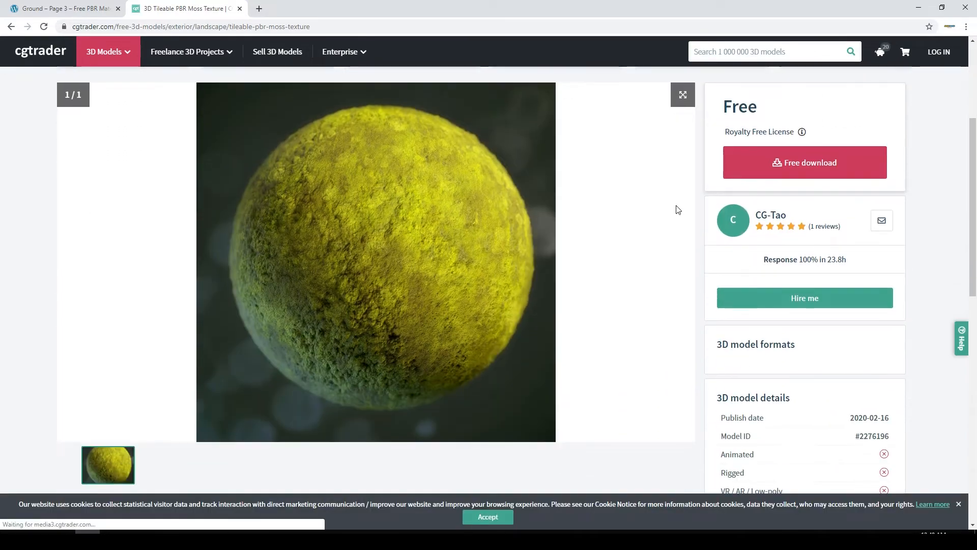
scroll(780, 146, up, 2)
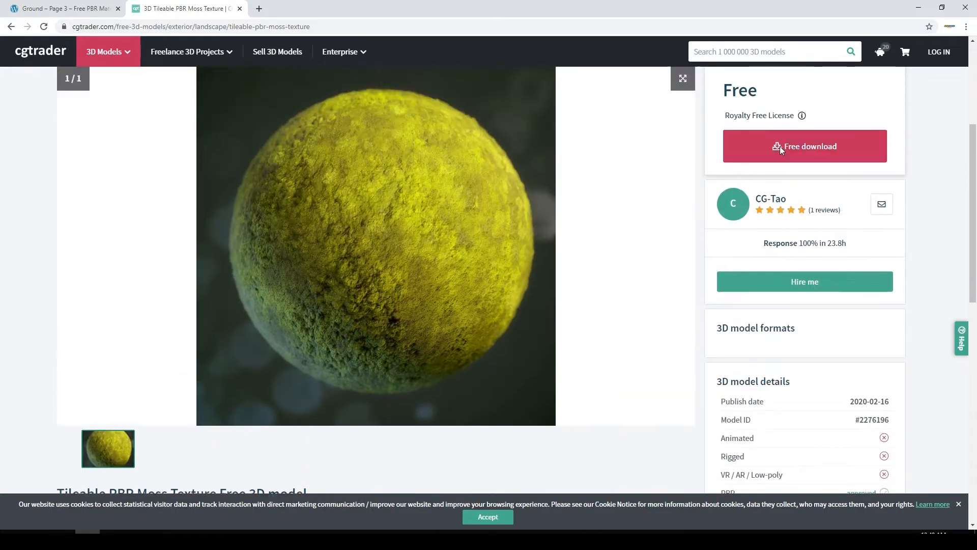
click(780, 159)
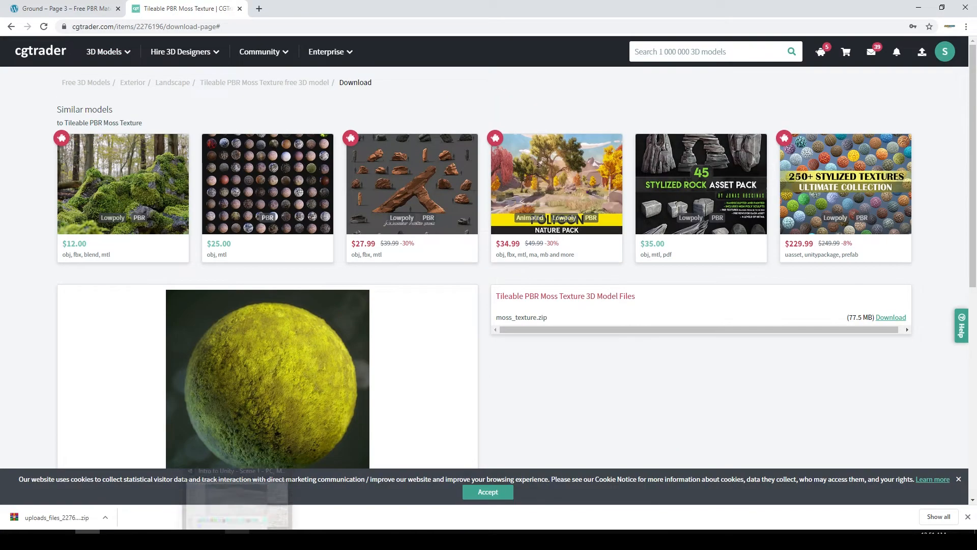
Step: Switch back to Unity and import the Textures folder from GLD HBL on the desktop into the project's Assets folder
click(237, 501)
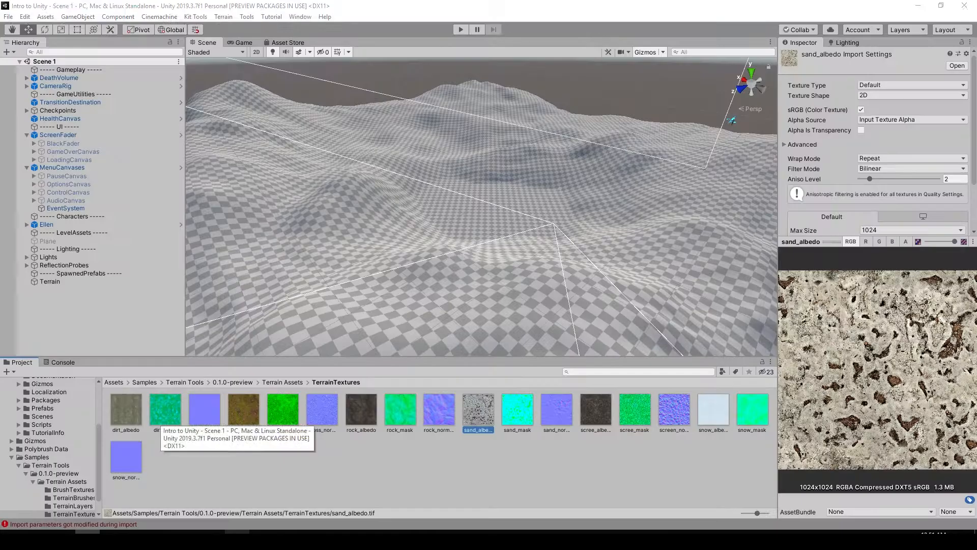
click(121, 383)
click(210, 455)
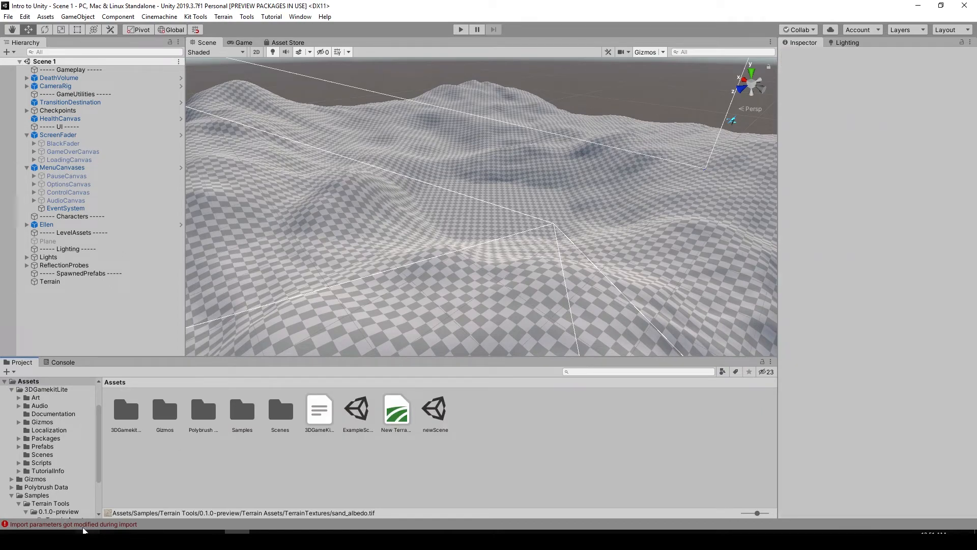
mouse_move(61, 539)
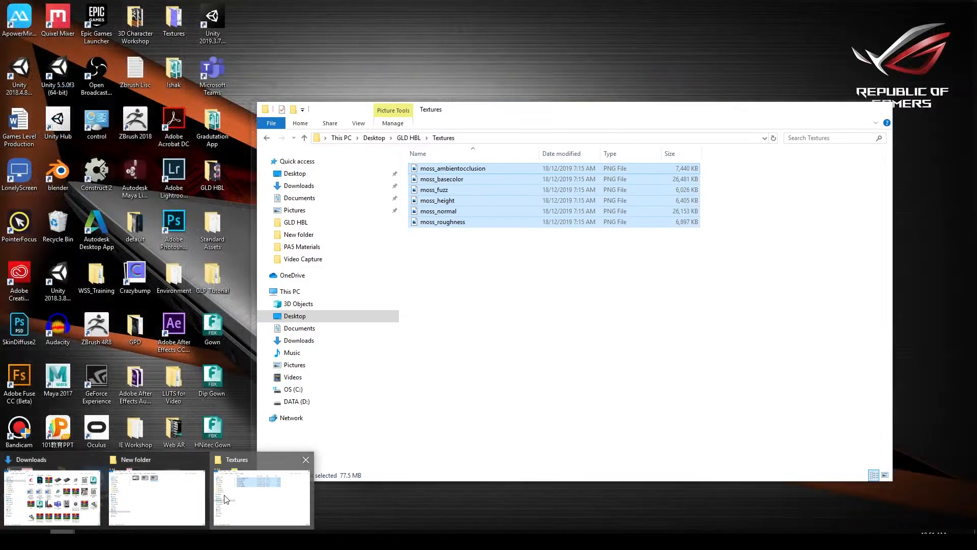
click(224, 496)
click(303, 138)
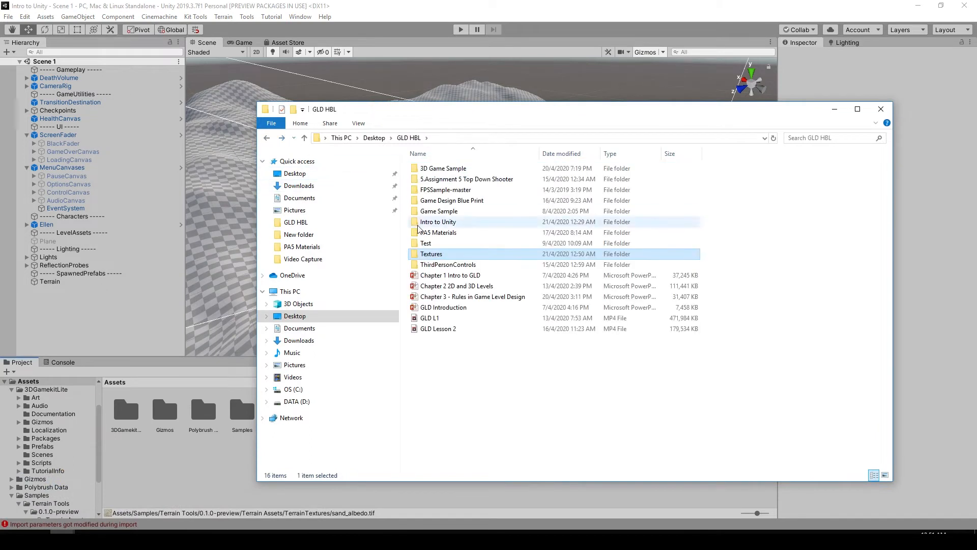
drag(431, 253, 209, 460)
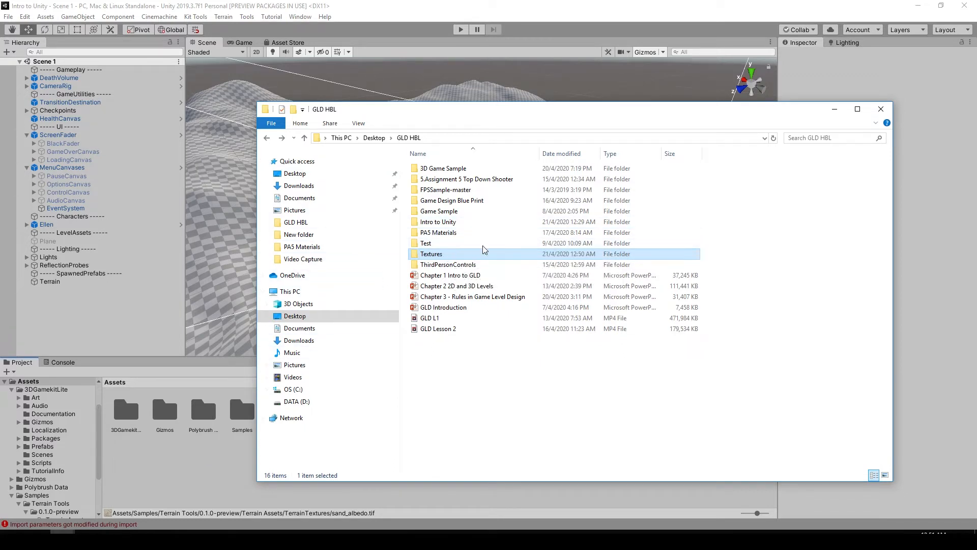
click(834, 110)
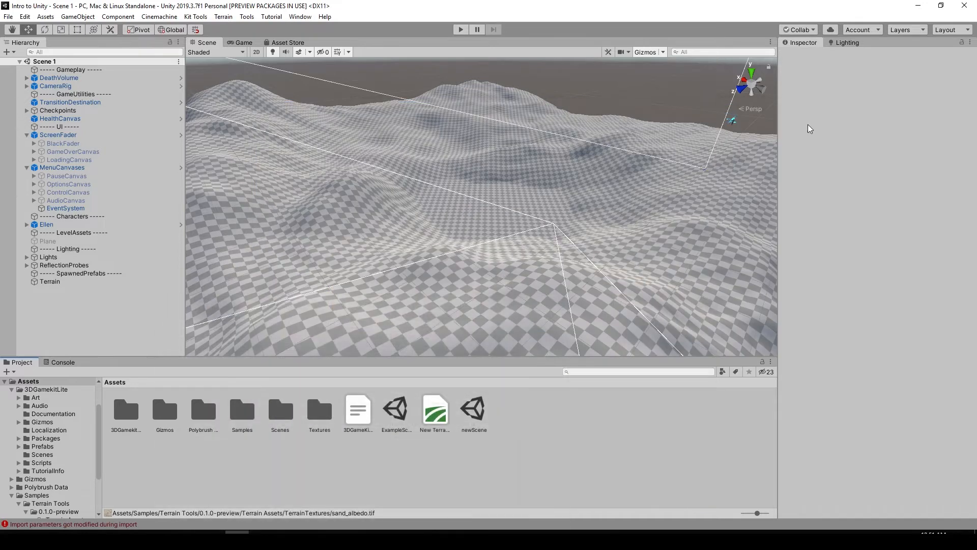
Step: Open the imported Textures folder and preview the moss_basecolor texture
click(321, 413)
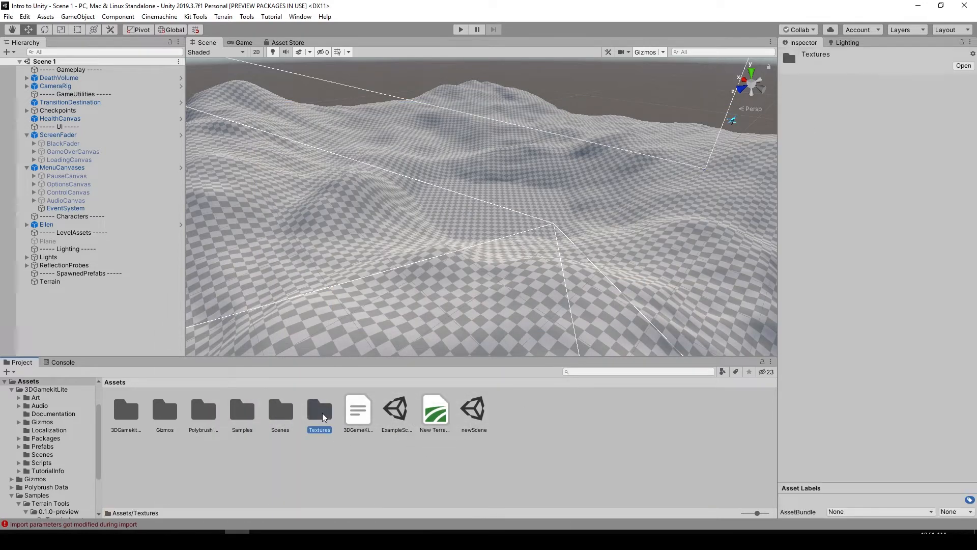
double_click(321, 415)
click(176, 413)
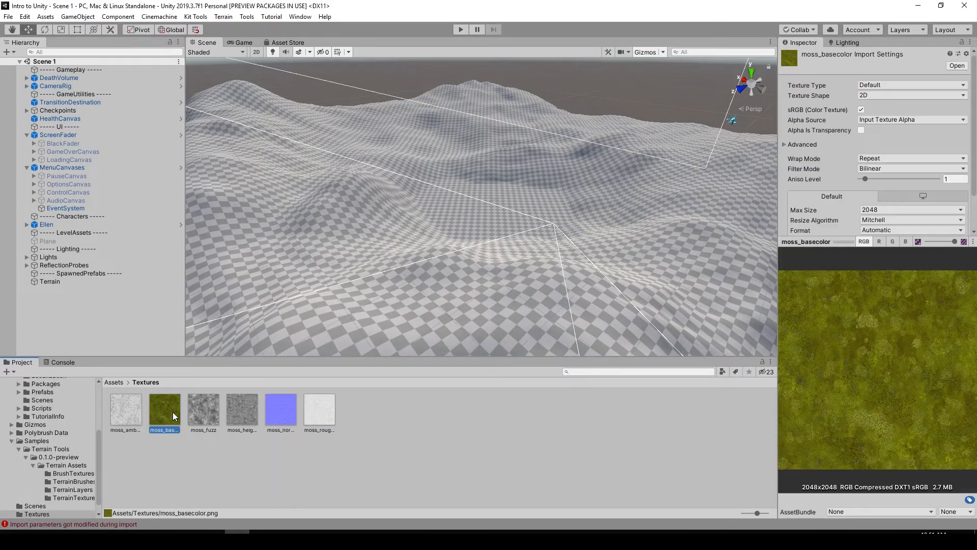
Step: Select the terrain in the scene and inspect its shape from several angles and distances
scroll(453, 238, down, 5)
click(599, 231)
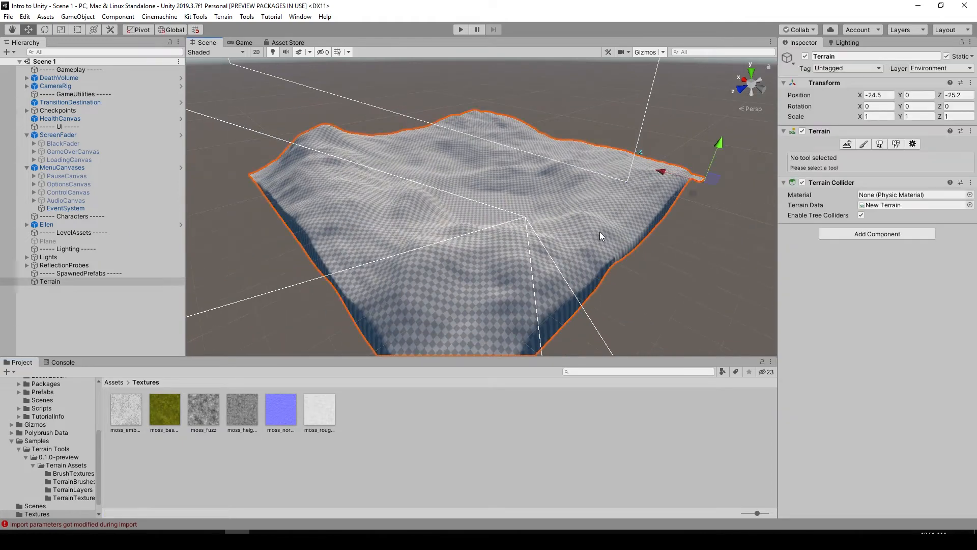
alt+drag(665, 280, 531, 283)
middle_drag(532, 284, 533, 304)
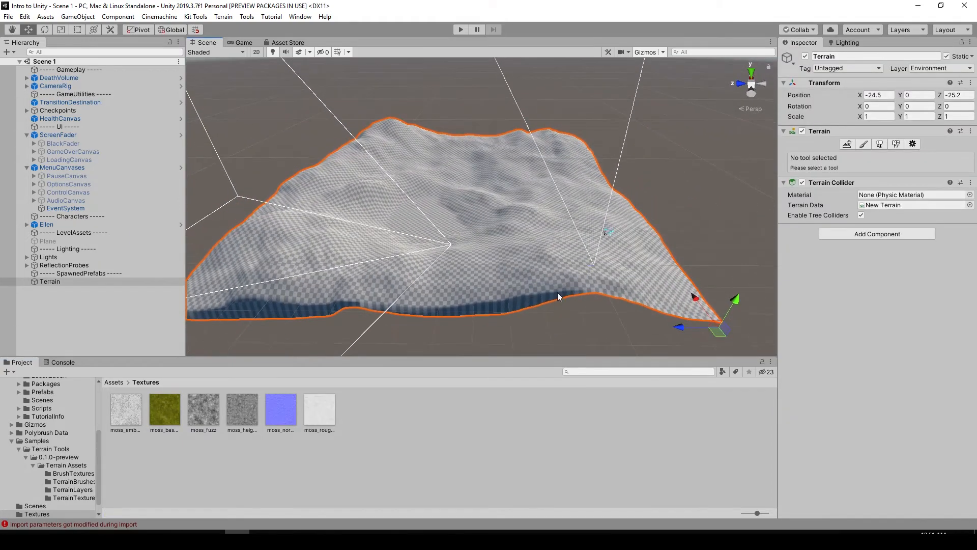
mouse_move(539, 292)
alt+mouse_down()
mouse_move(533, 285)
mouse_move(557, 265)
mouse_move(545, 296)
alt+mouse_up()
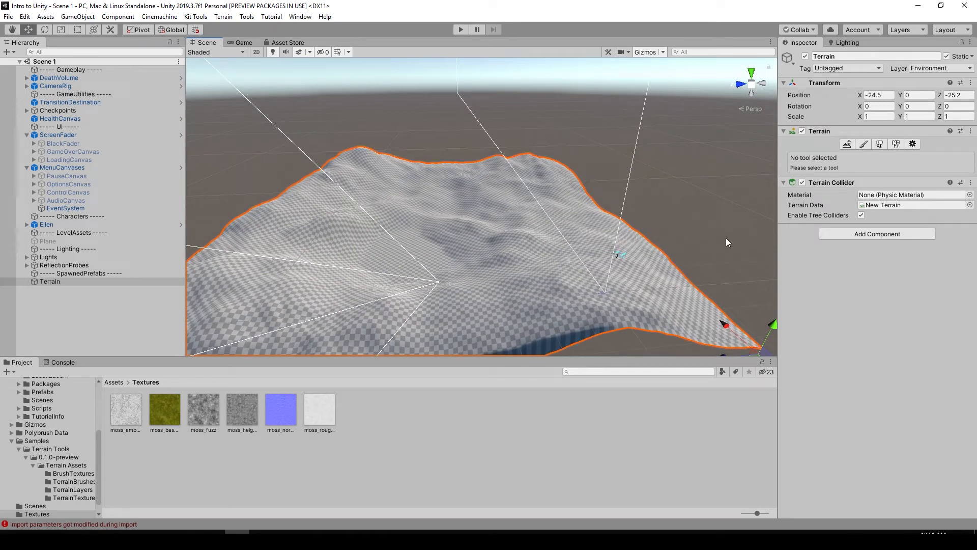
scroll(662, 240, up, 3)
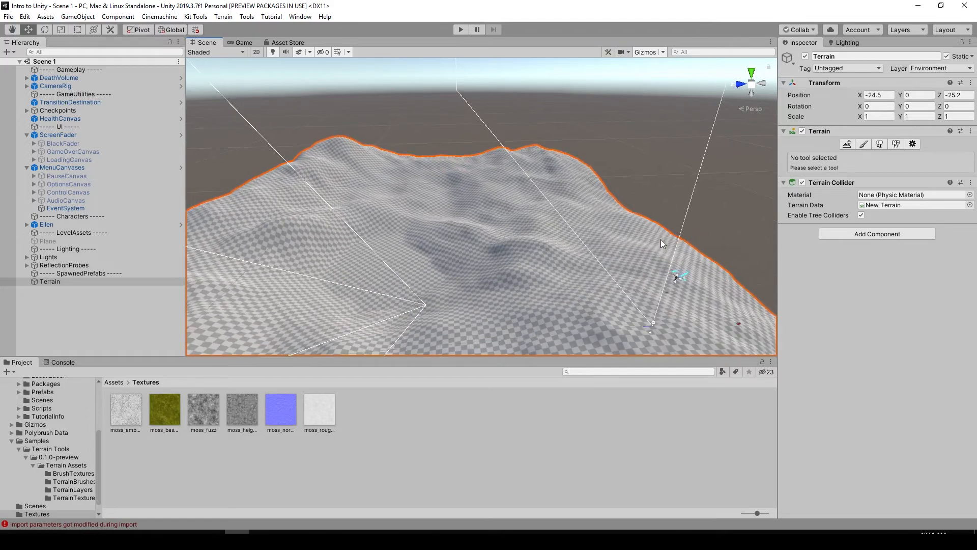
middle_drag(634, 238, 632, 209)
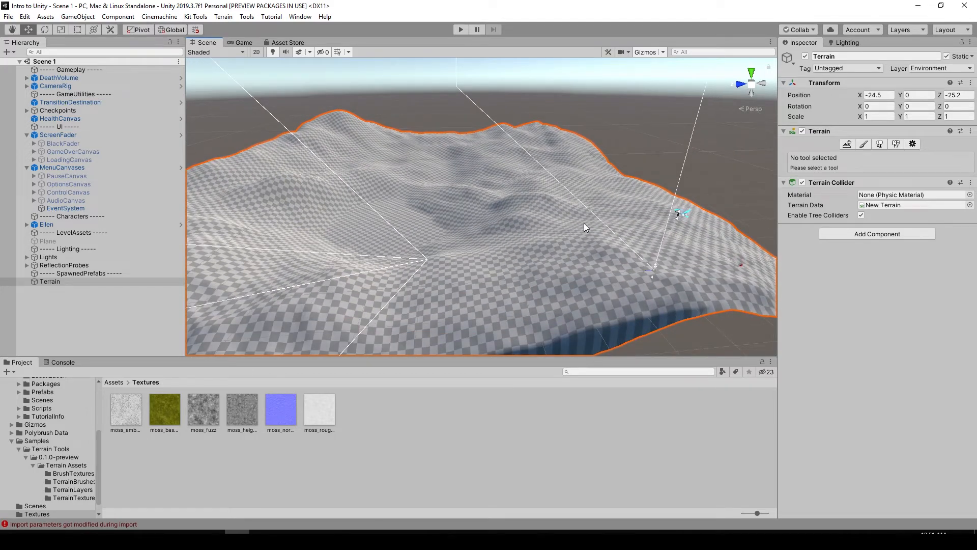
Step: Delete the Textures folder from the project's Assets folder
click(114, 382)
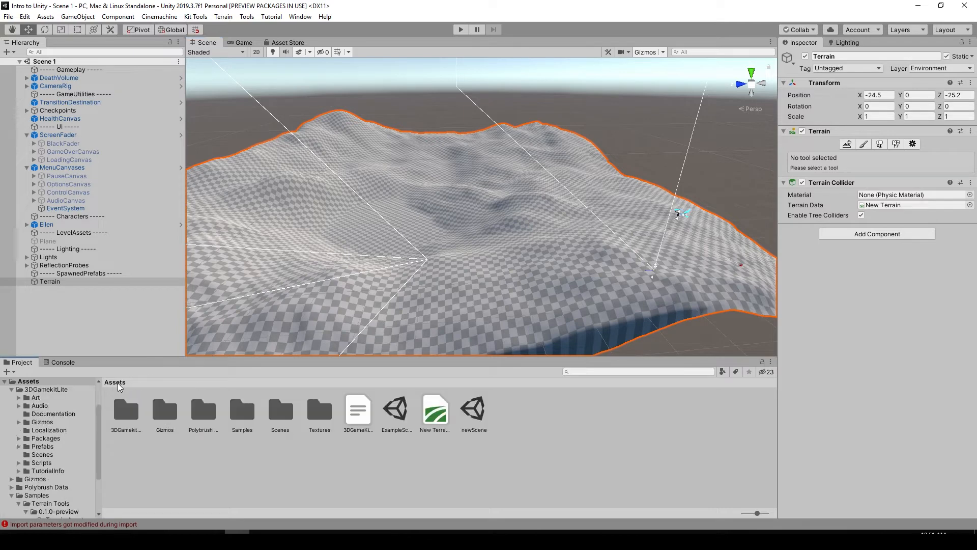
click(321, 411)
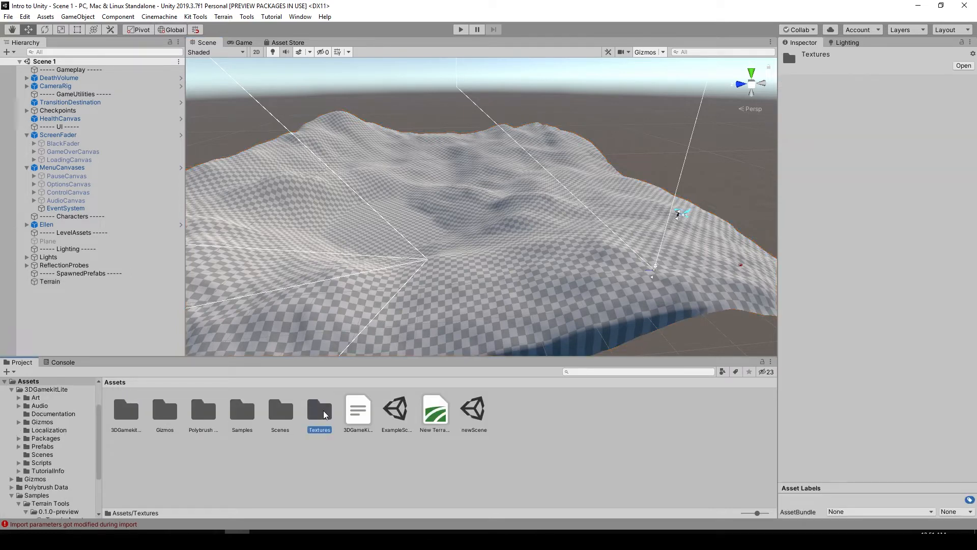
key(Delete)
click(513, 294)
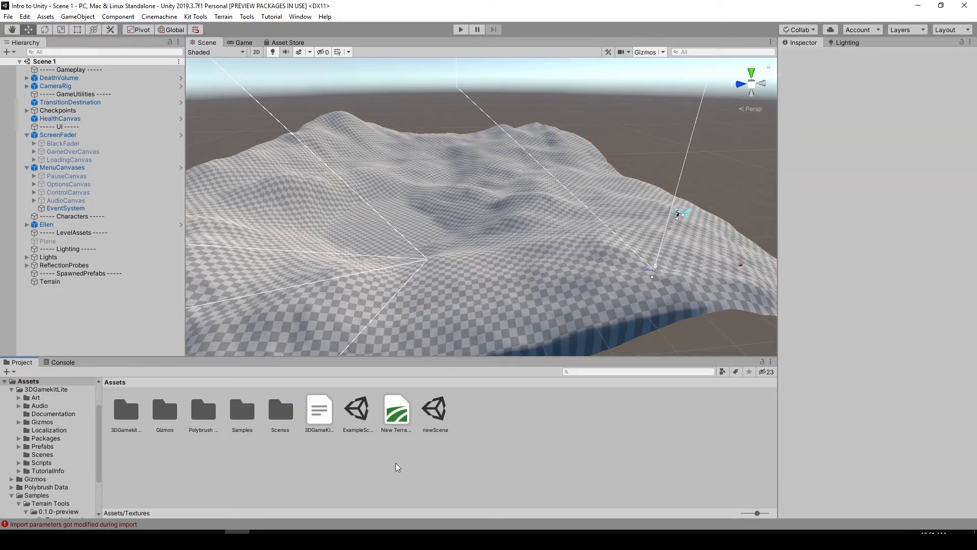
Step: Import the Textures folder located directly on the desktop into the project's Assets folder
mouse_move(62, 532)
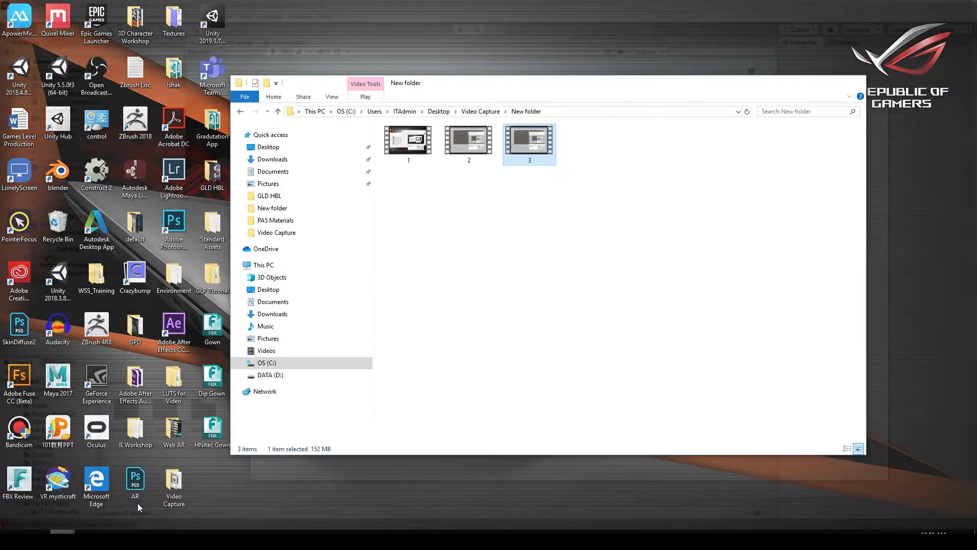
click(134, 501)
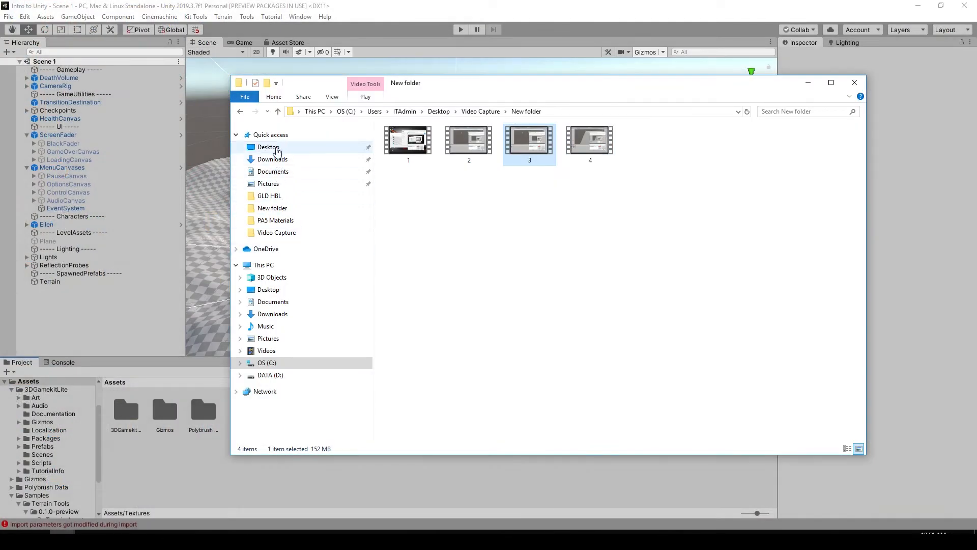
click(268, 147)
click(421, 268)
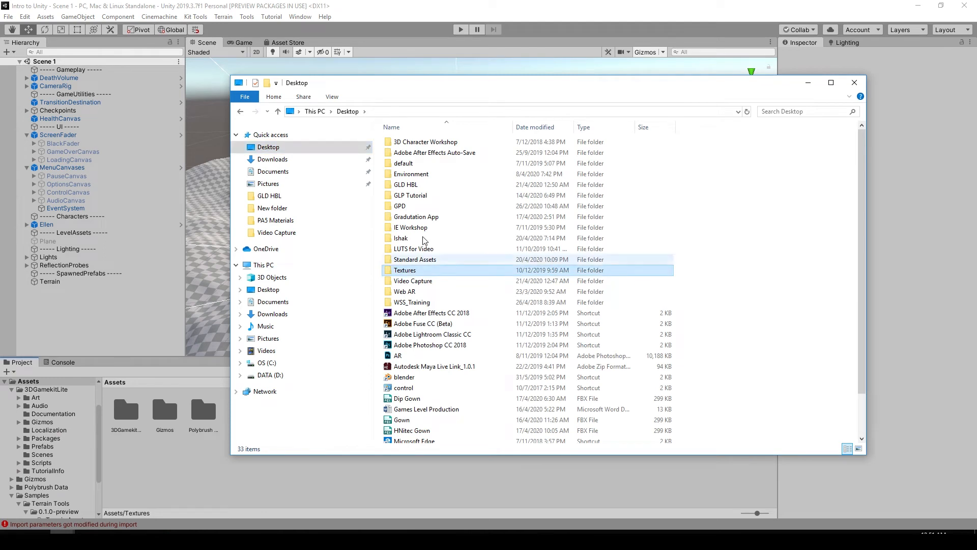
drag(437, 82, 560, 73)
drag(536, 257, 275, 476)
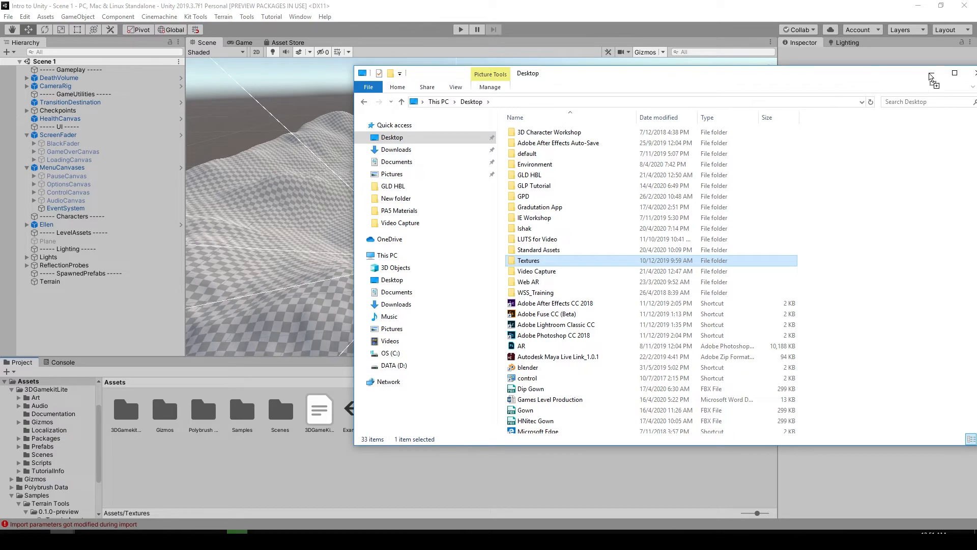
click(931, 73)
Step: Open the Moss Grass subfolder of the imported Textures folder and preview the moss_basecolor texture
double_click(322, 403)
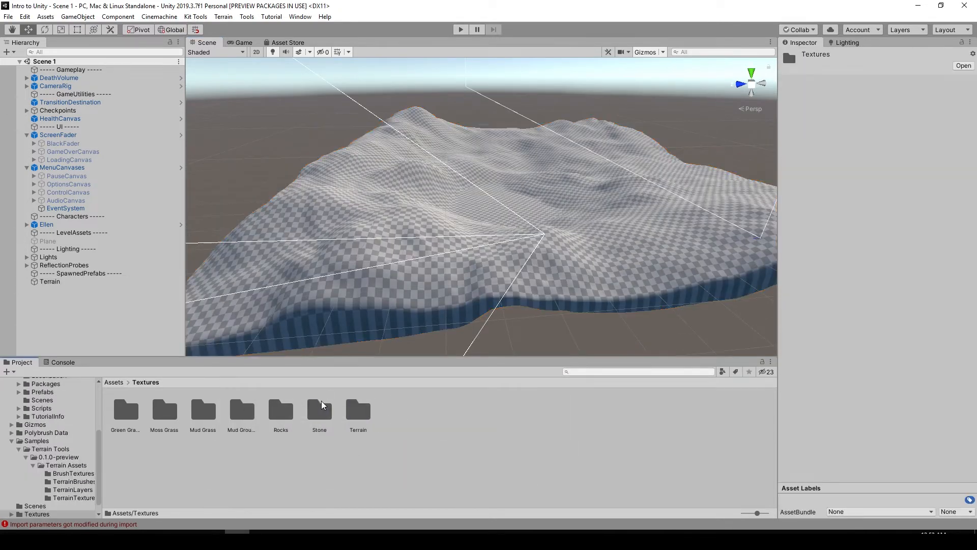
alt+drag(392, 255, 295, 295)
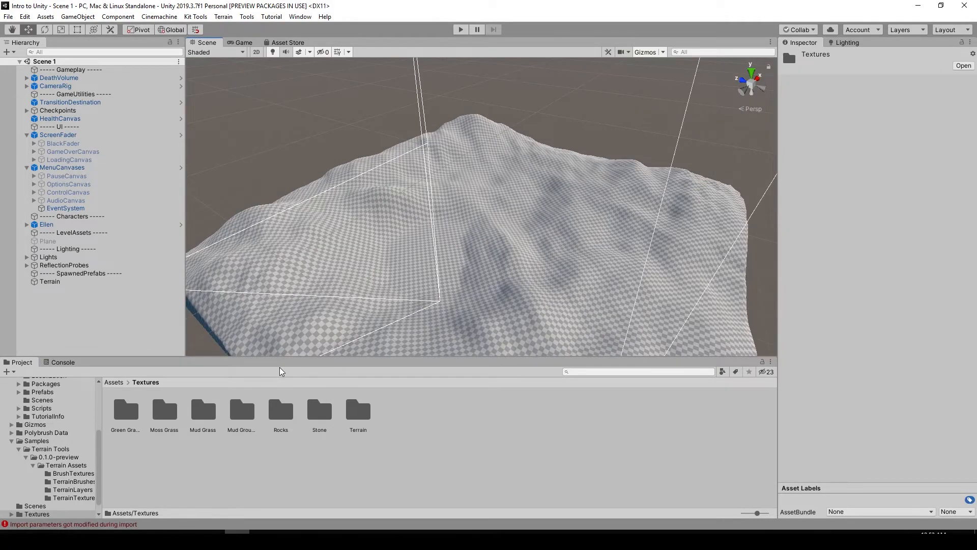
alt+drag(435, 266, 334, 277)
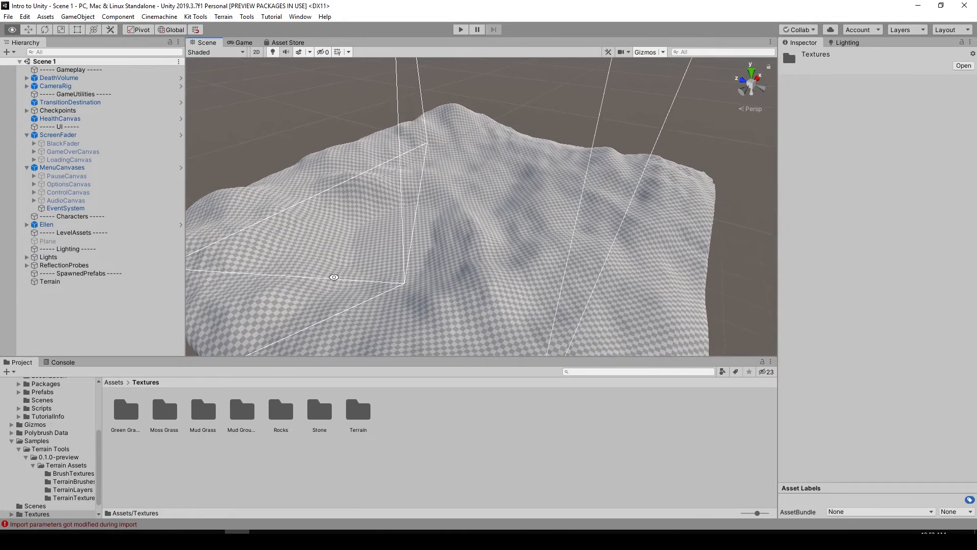
double_click(165, 405)
click(166, 405)
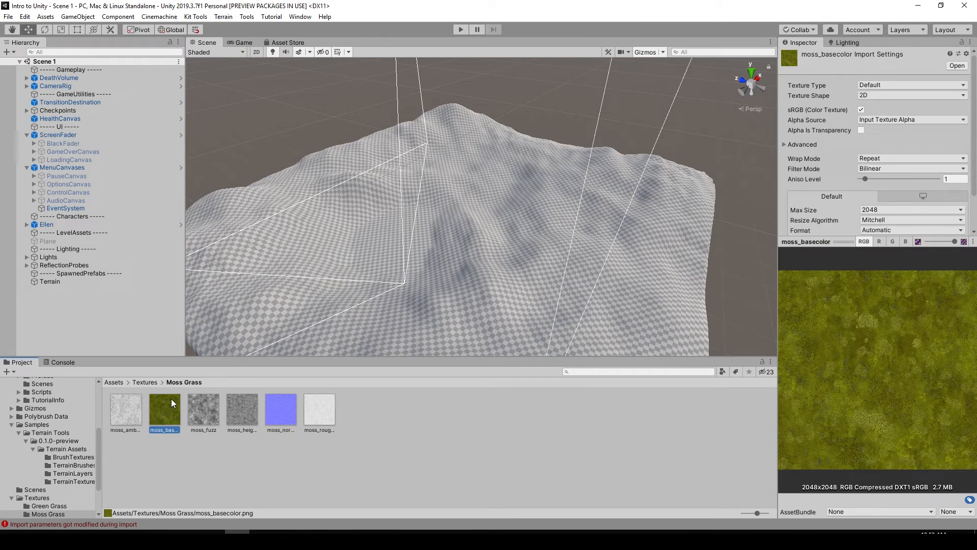
Step: Select the terrain and set its Paint Terrain tool to Paint Texture mode
click(489, 234)
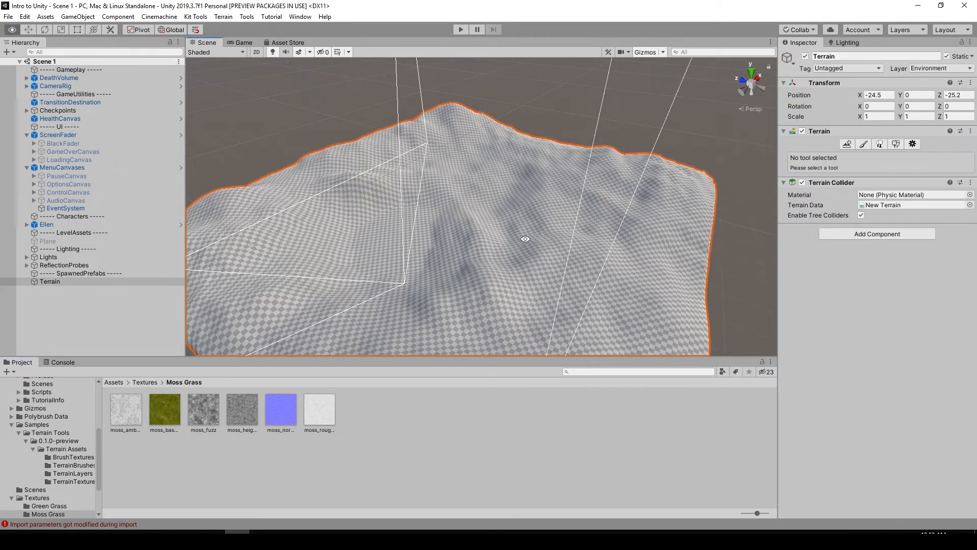
alt+drag(523, 237, 521, 216)
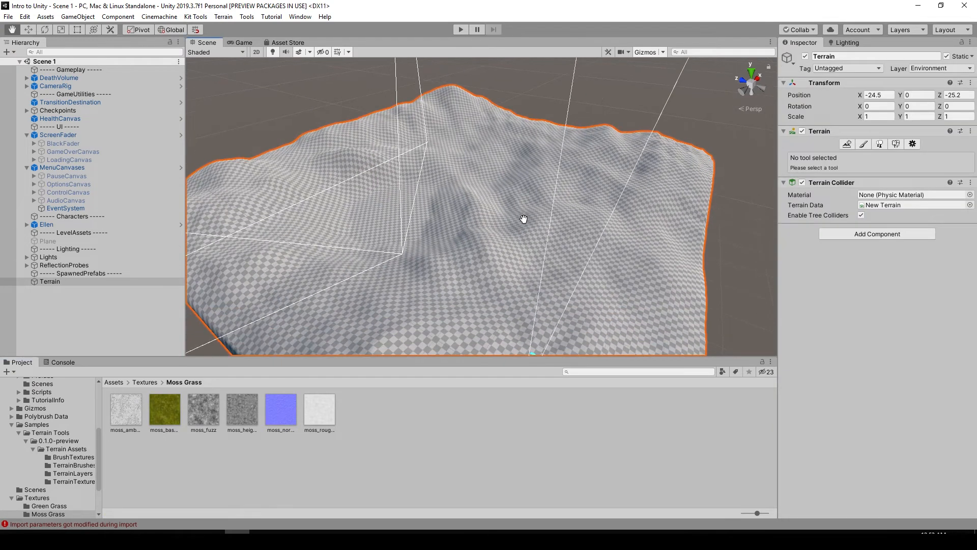
click(865, 144)
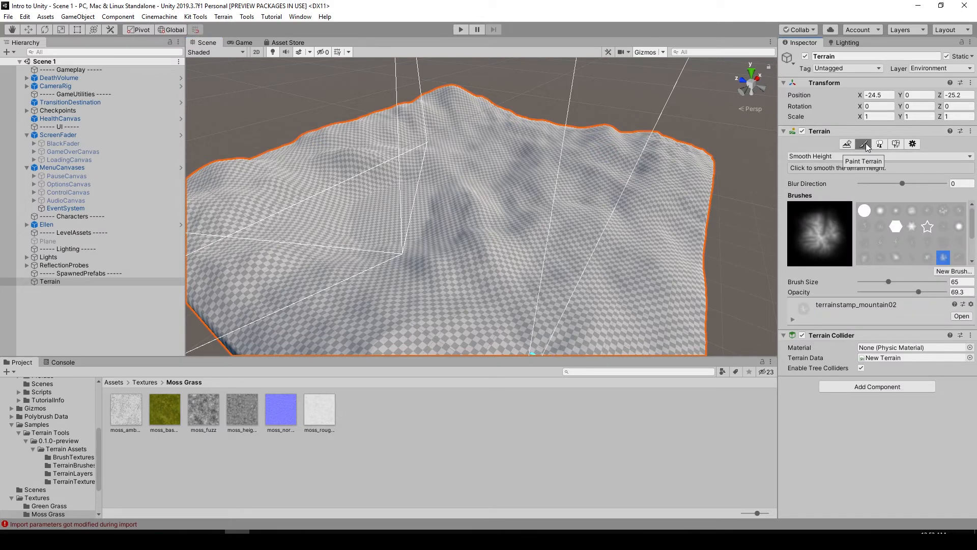
click(843, 157)
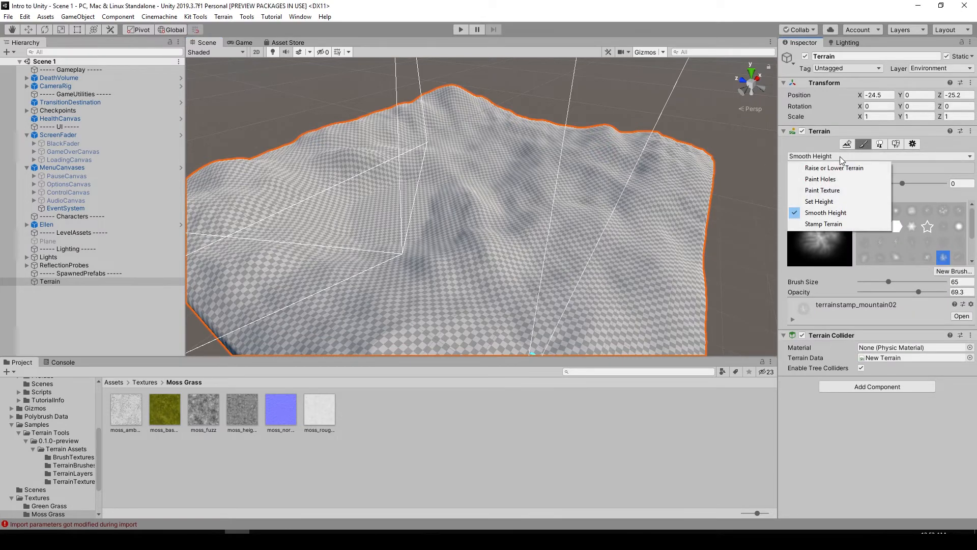
click(833, 190)
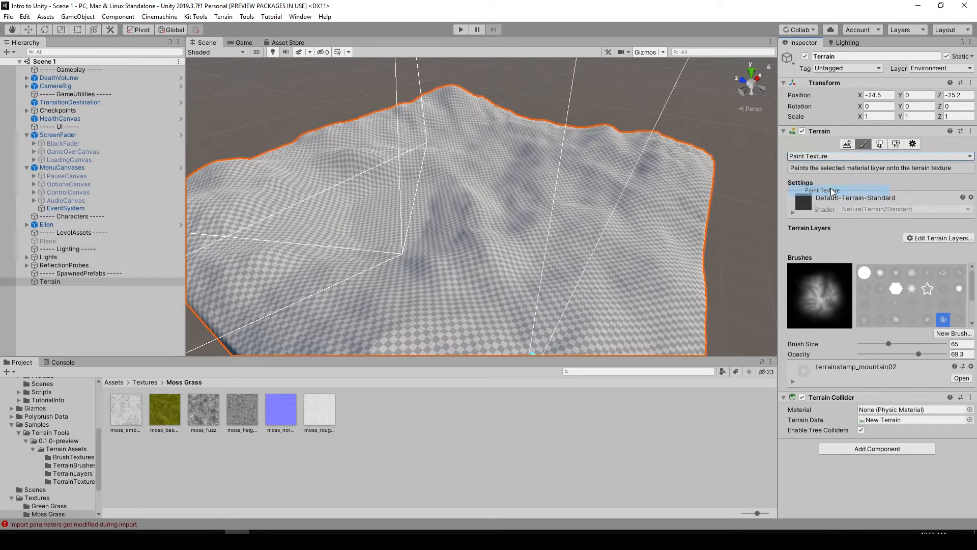
Step: Create a new terrain layer using moss_basecolor as its texture, finding it with the search text "mos"
click(927, 239)
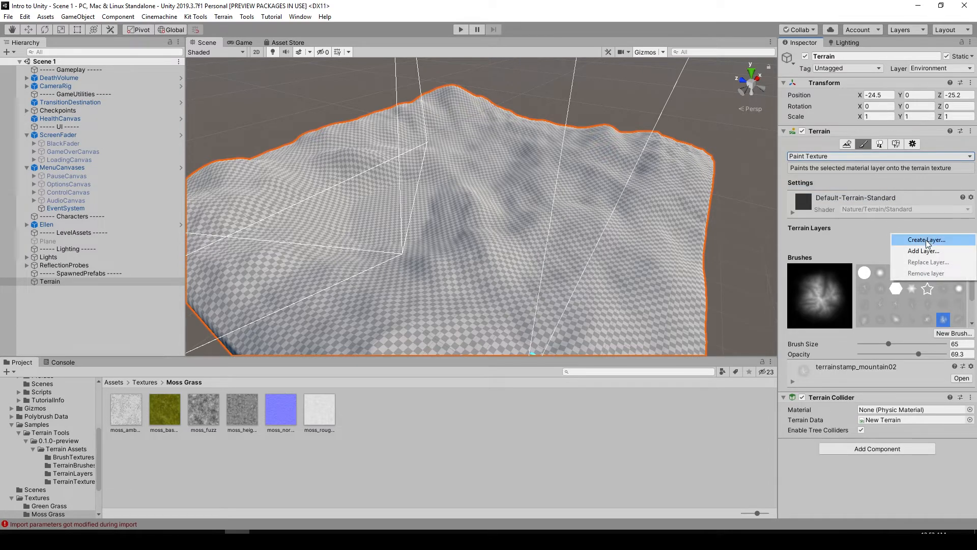
click(927, 240)
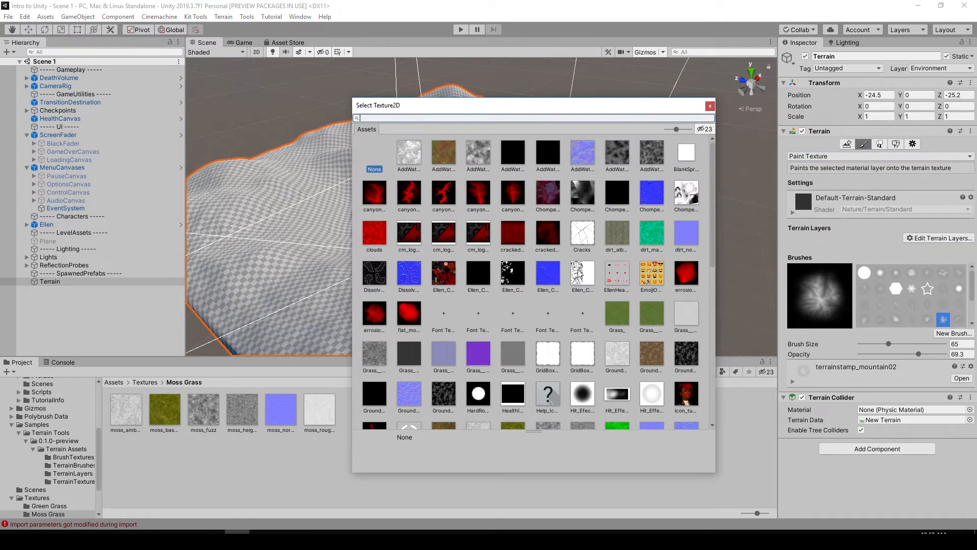
scroll(551, 212, down, 10)
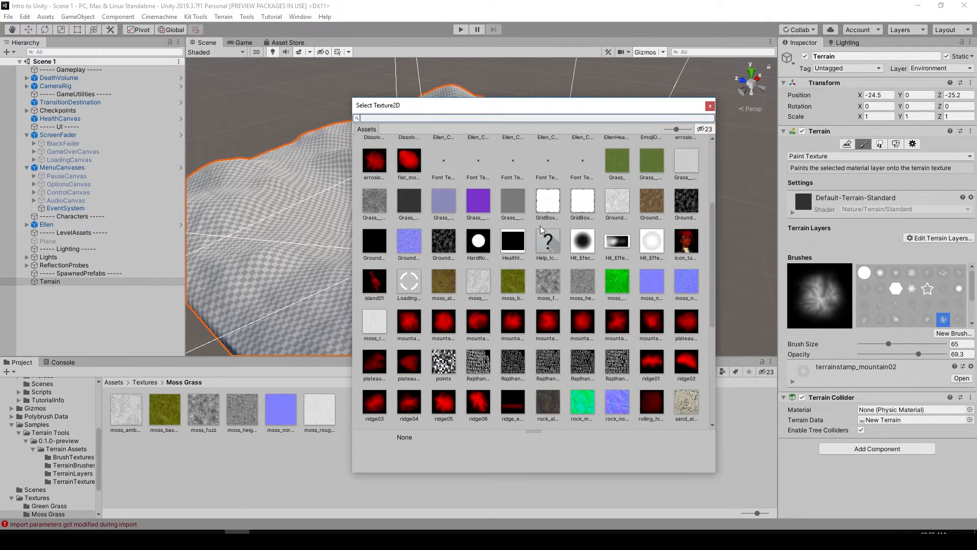
scroll(542, 229, up, 6)
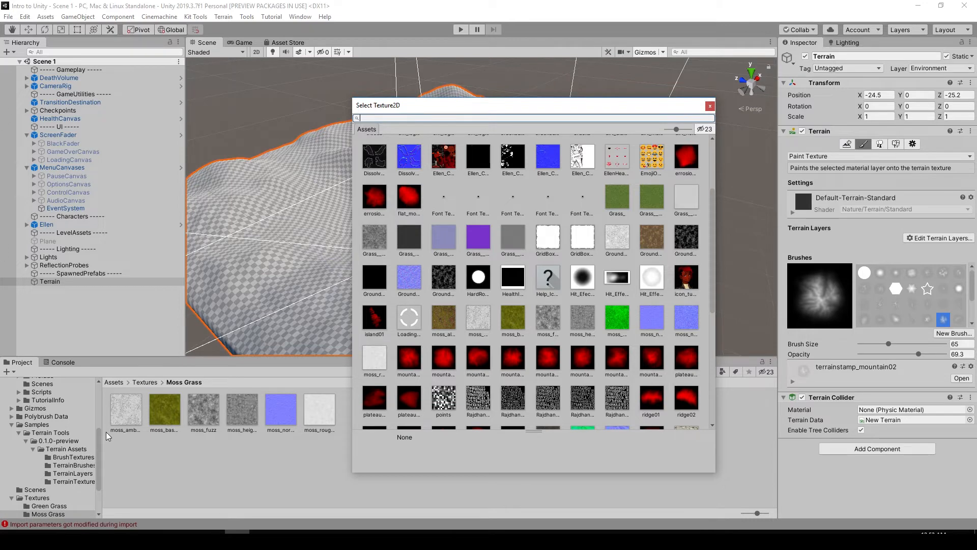
text(mos)
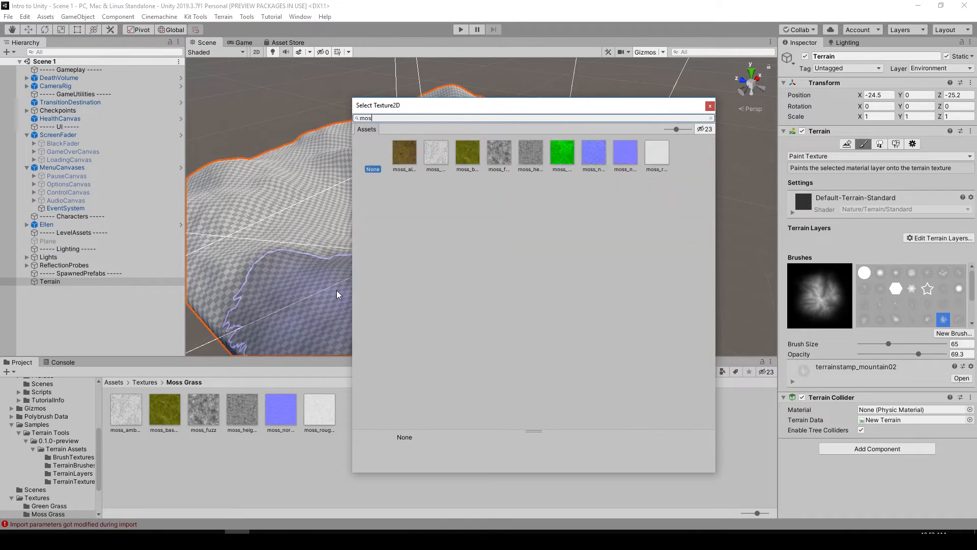
click(477, 158)
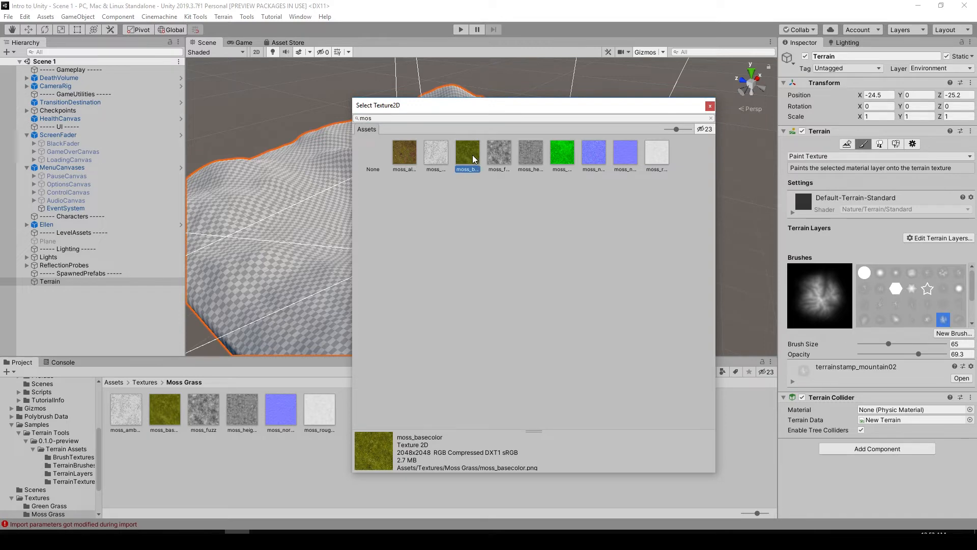
double_click(473, 159)
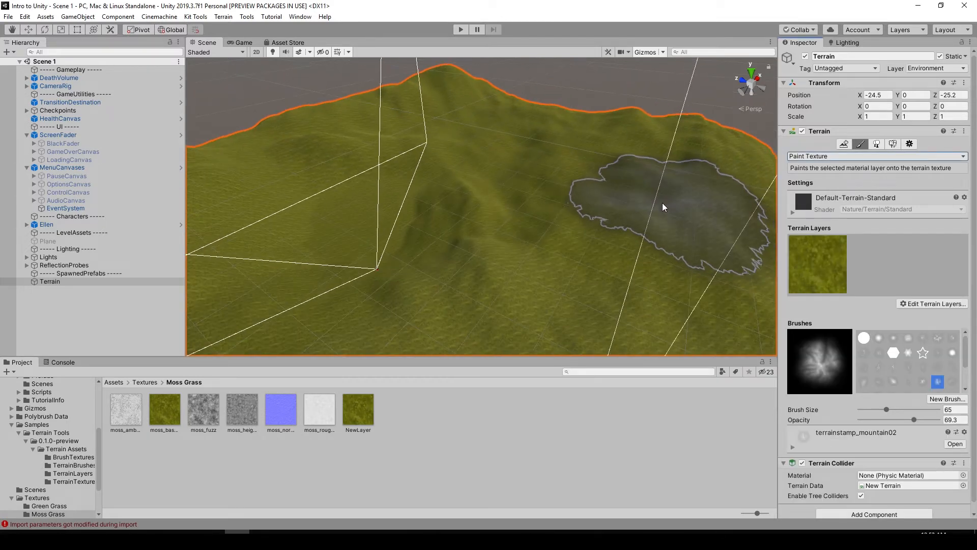
Step: Examine the moss texture on the ground around the character, both up close and from a distance
key(f)
key(w)
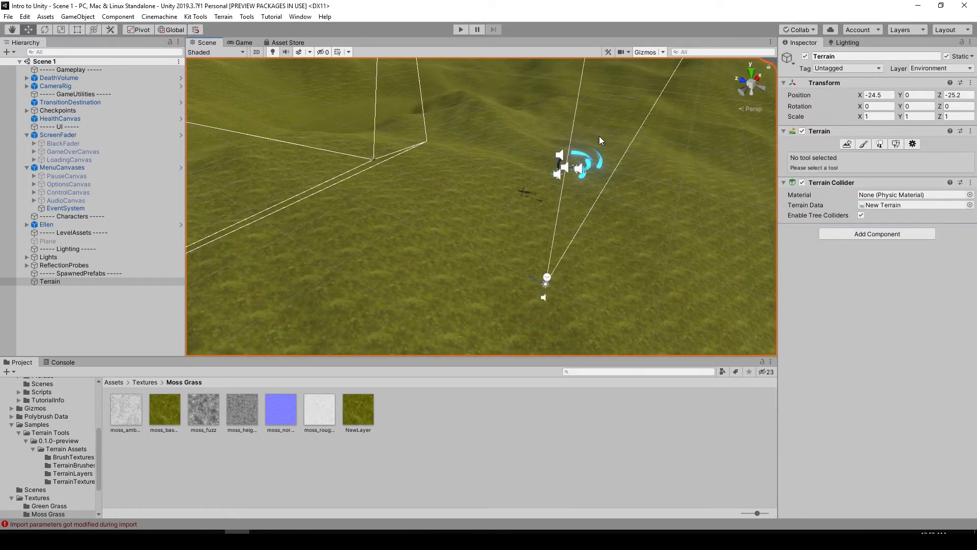
scroll(577, 157, up, 5)
middle_drag(576, 158, 553, 176)
scroll(553, 176, up, 3)
alt+drag(553, 176, 553, 168)
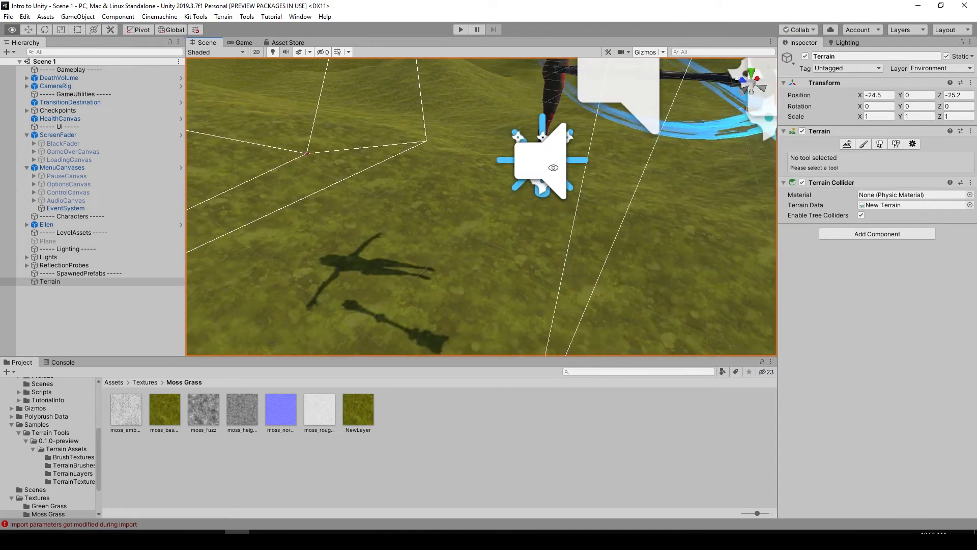
scroll(487, 194, down, 10)
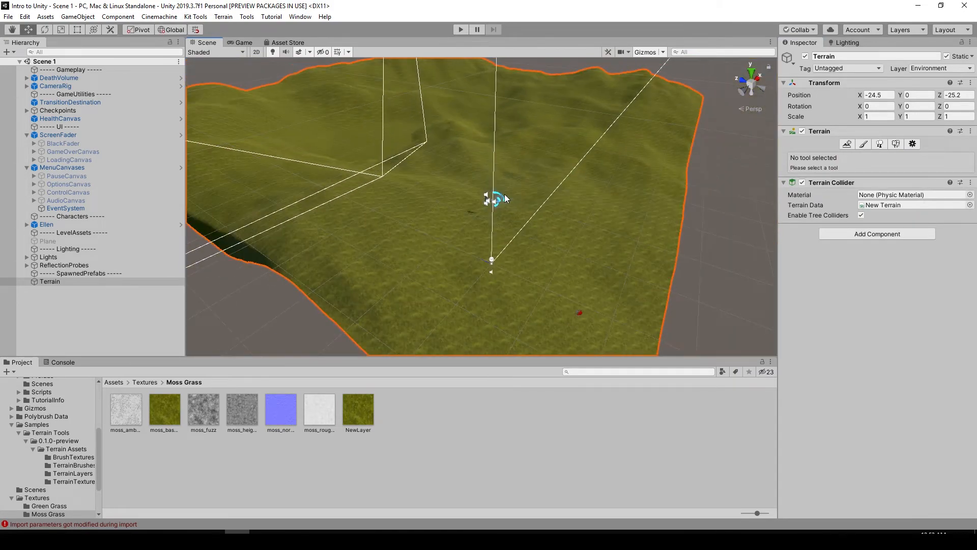
Step: Set the moss terrain layer's tiling size to X 10 and Y 10
click(863, 144)
click(833, 279)
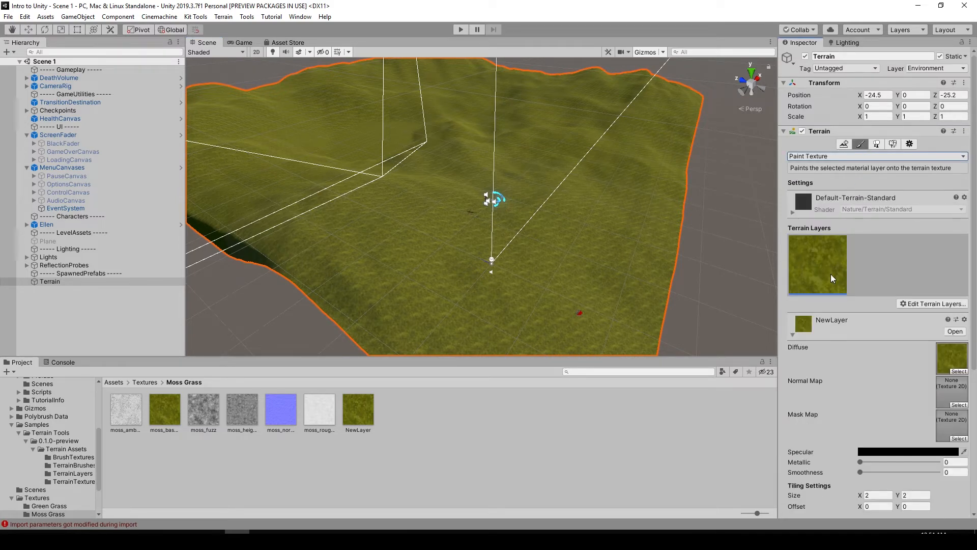
scroll(831, 274, down, 4)
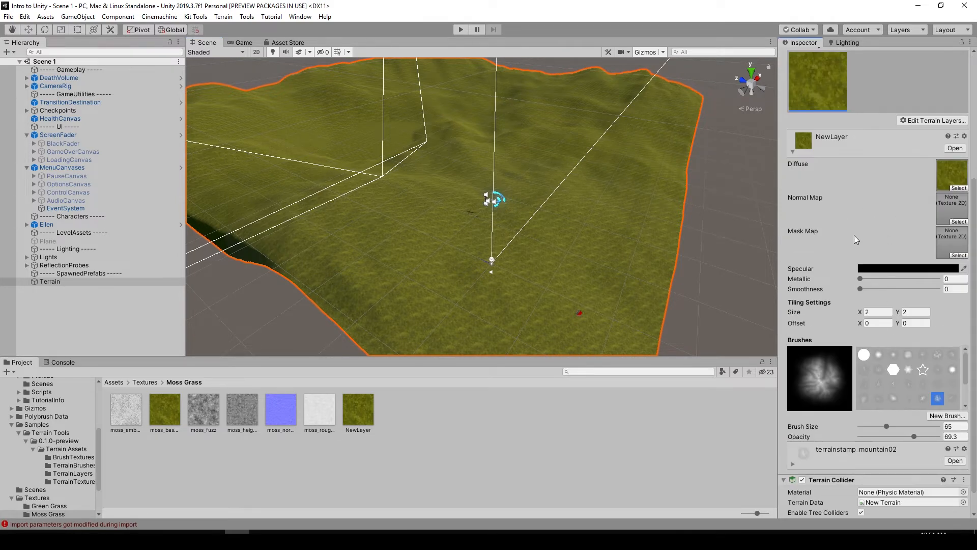
scroll(861, 244, down, 1)
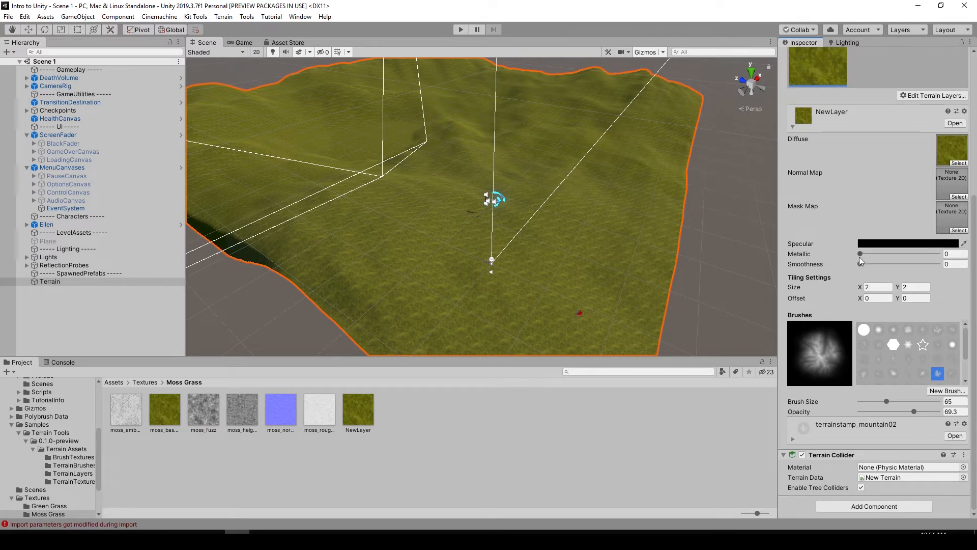
click(869, 288)
double_click(876, 286)
text(10)
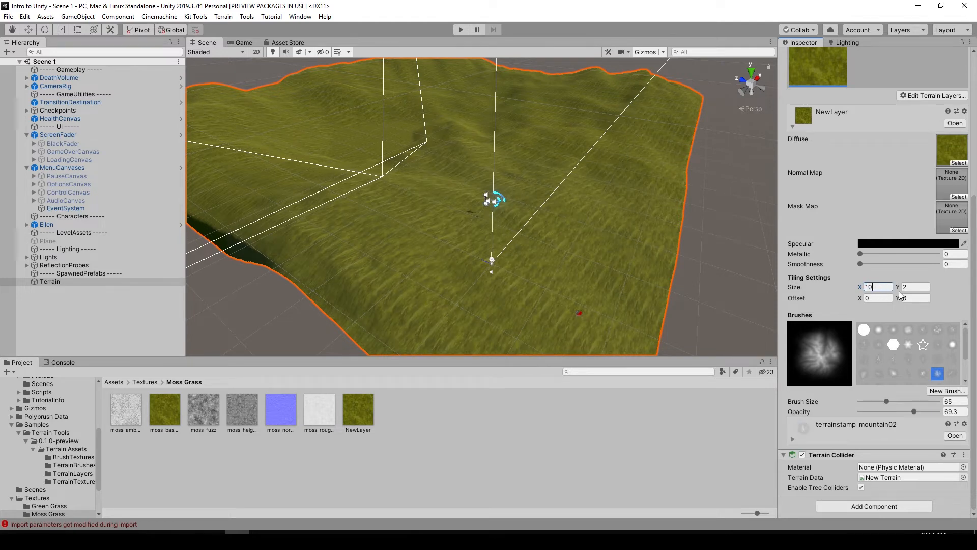
key(Tab)
text(10)
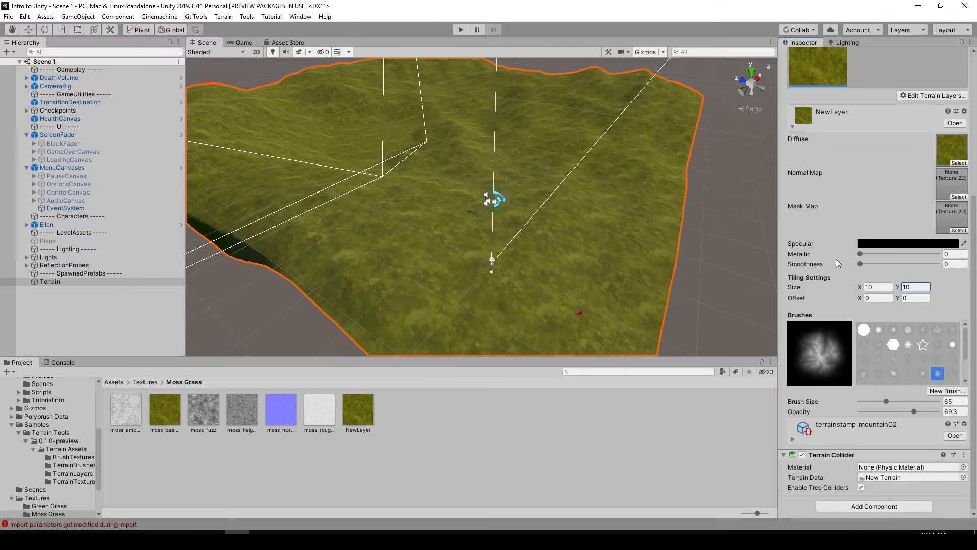
Step: Check the scale of the enlarged moss tiling against the character from several angles
scroll(657, 166, up, 3)
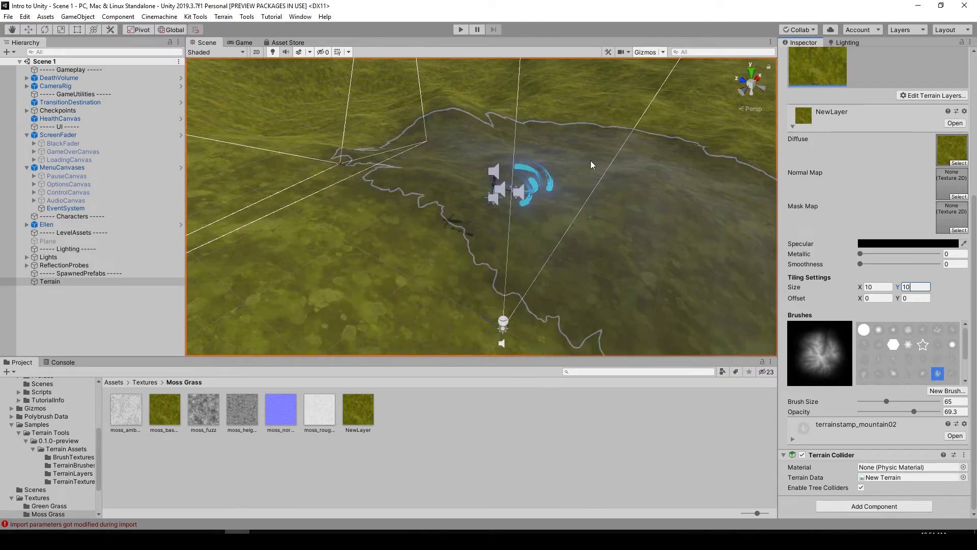
alt+drag(594, 142, 573, 114)
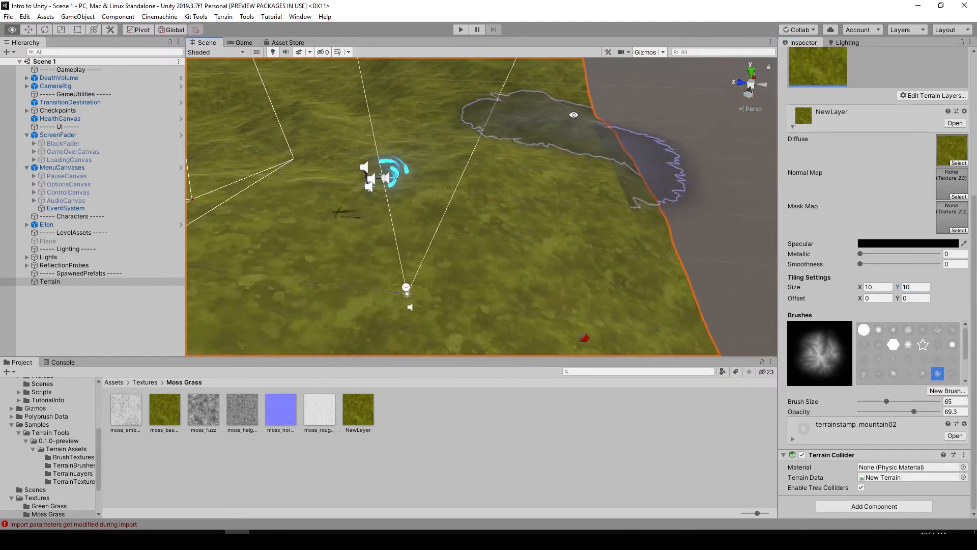
alt+right_drag(574, 115, 645, 116)
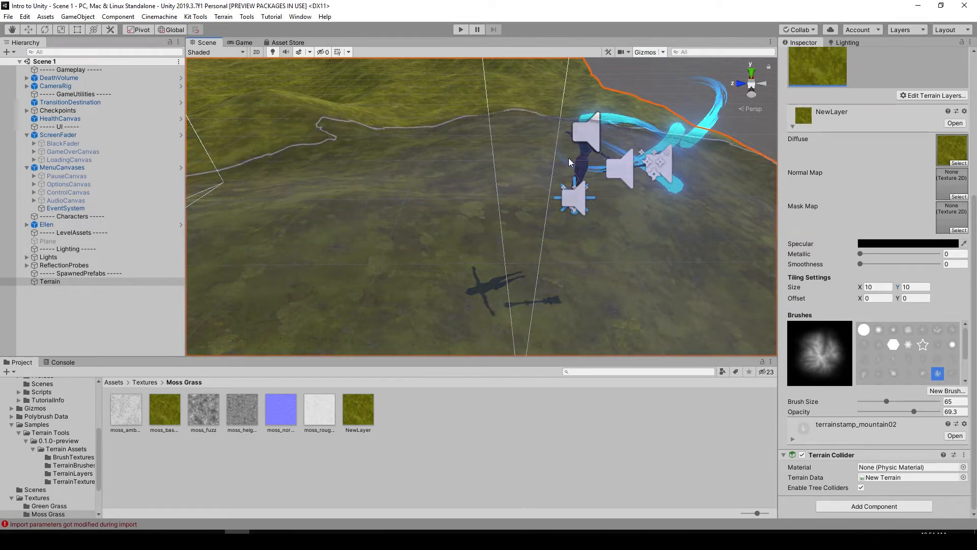
alt+drag(569, 158, 559, 153)
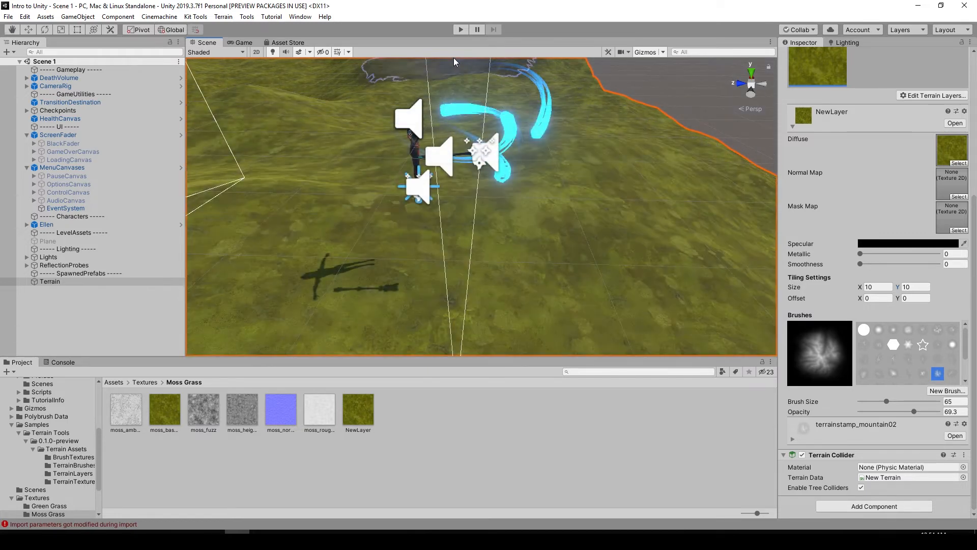
Step: Play-test the scene by running and jumping the character across the moss terrain to judge the texture scale, and stop the game
click(460, 29)
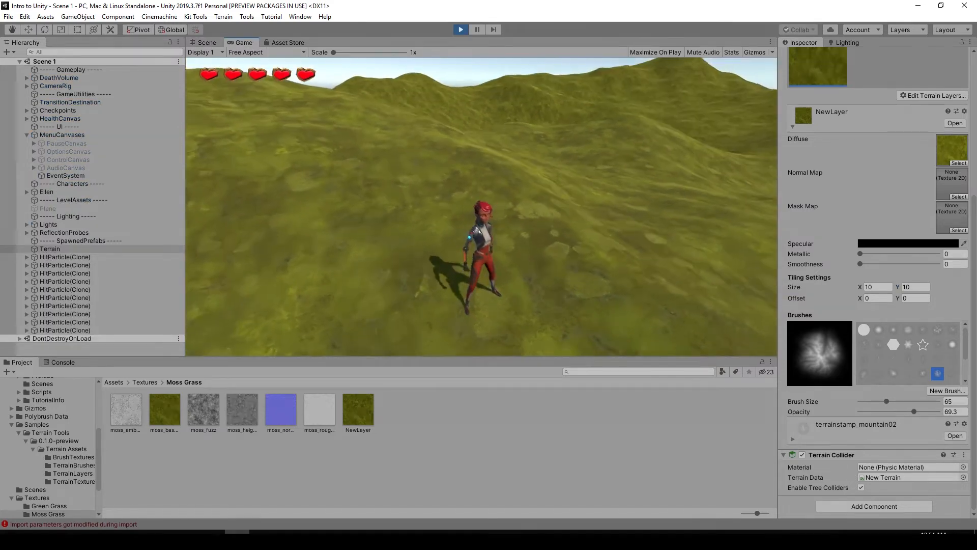
key(w)
key(w)
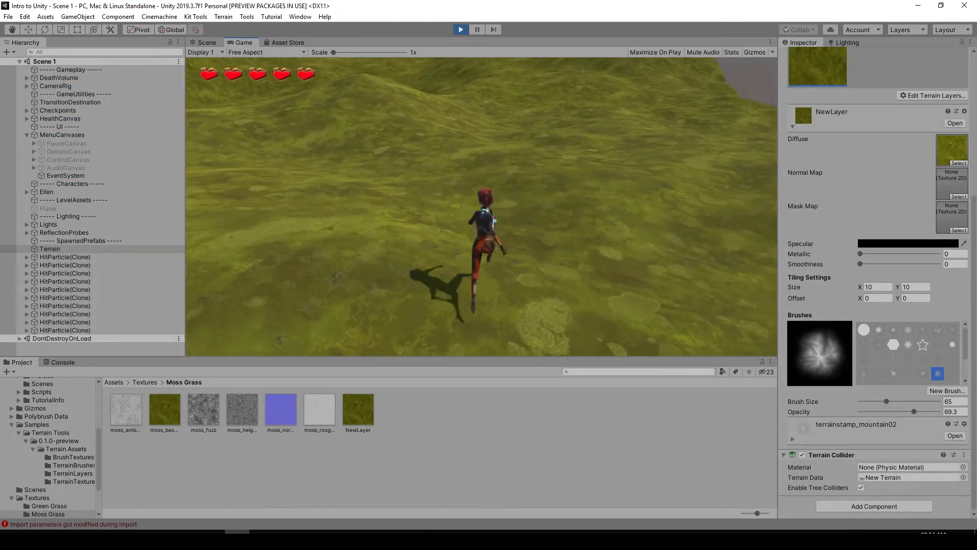
key(a)
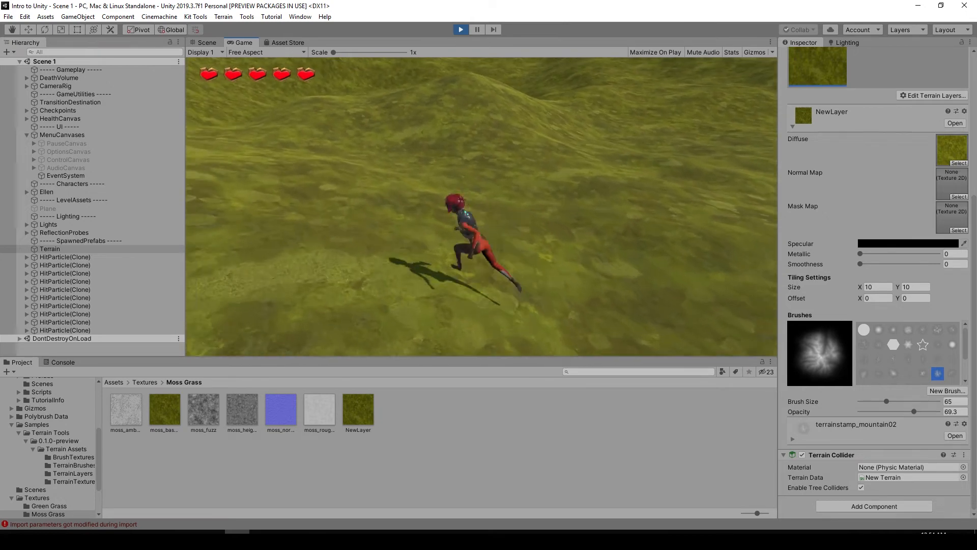
key(w)
key(a)
key(w)
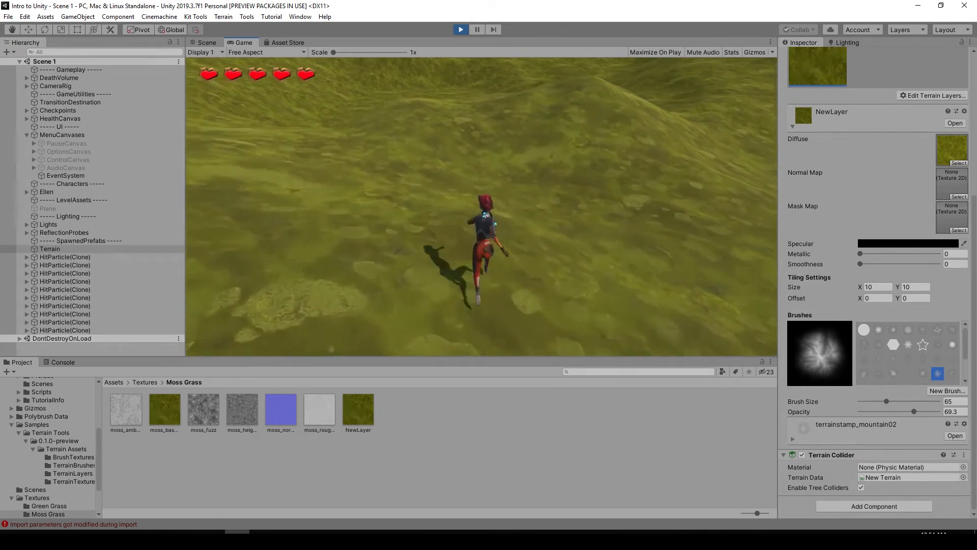
key(w)
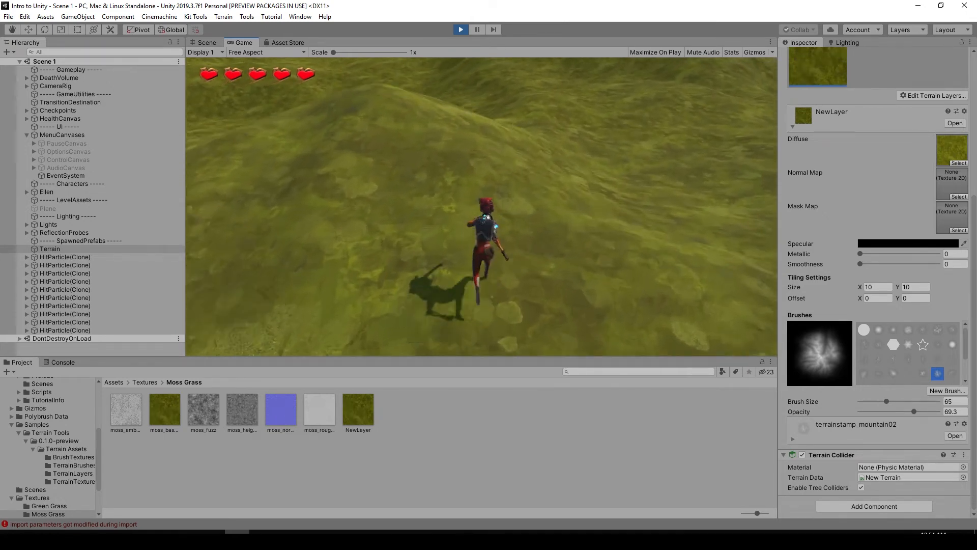
key(w)
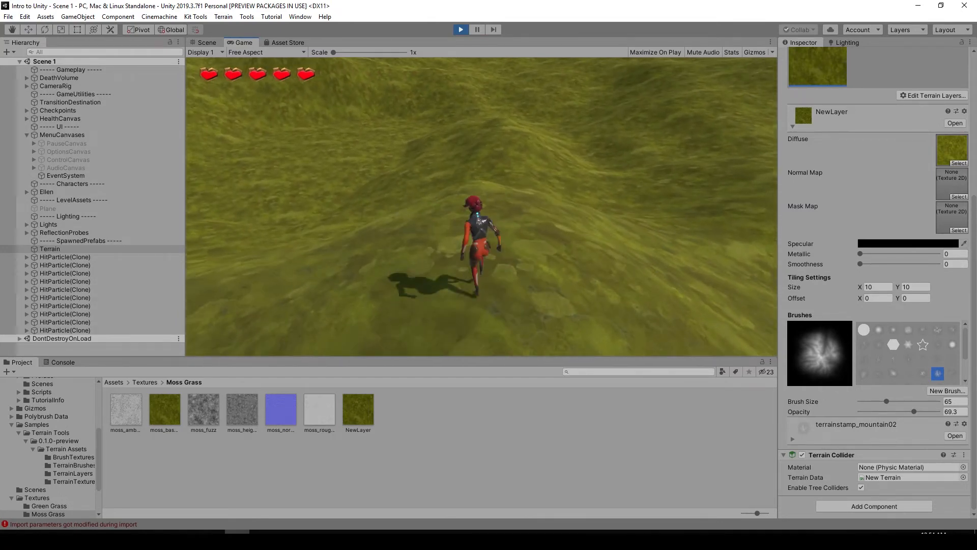
key(w)
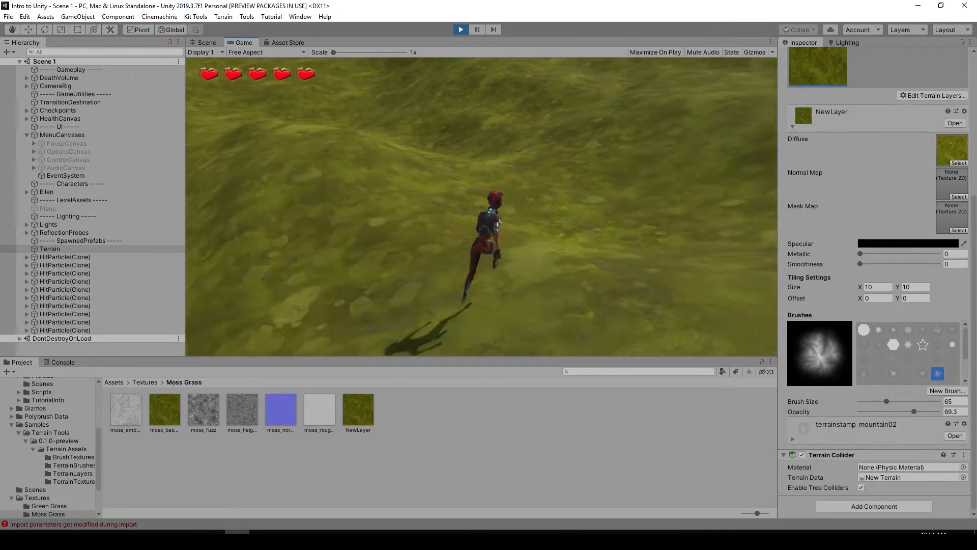
key(space)
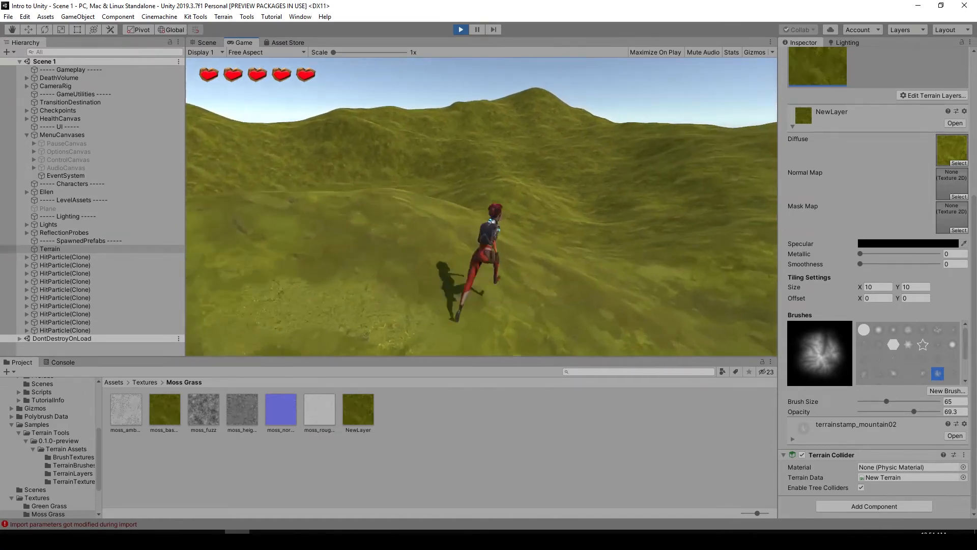
key(Escape)
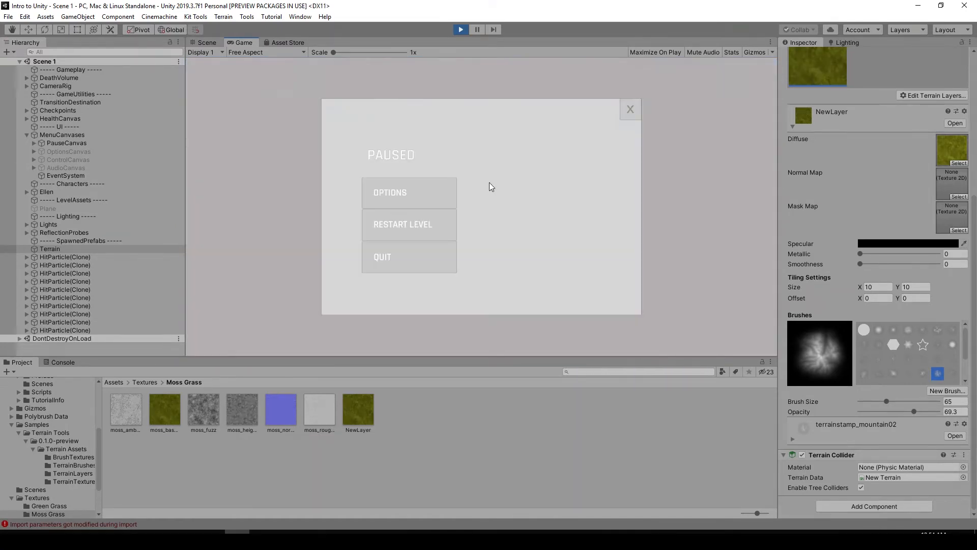
click(461, 30)
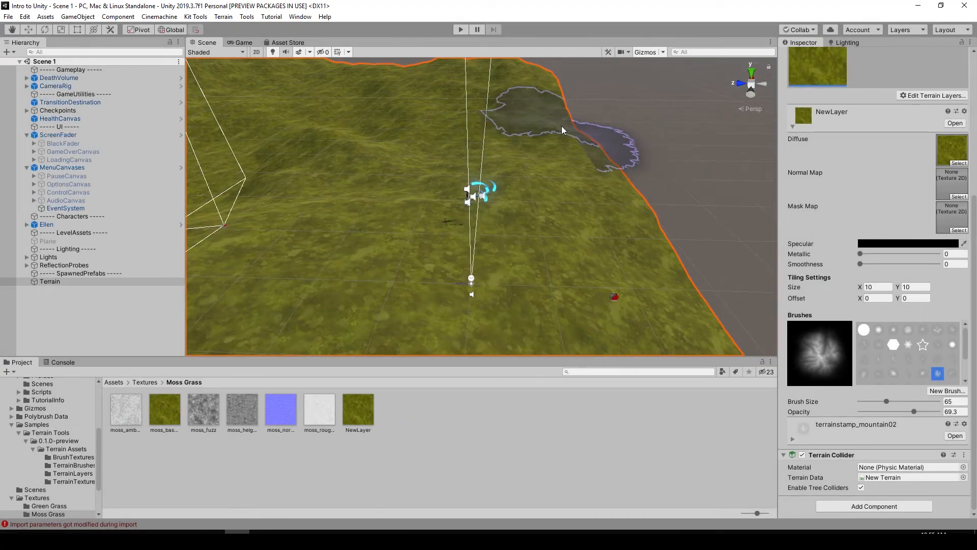
Step: Assign the moss normal texture from the Moss Grass folder as the normal map of the terrain's moss layer
click(615, 120)
mouse_move(613, 121)
alt+mouse_down()
mouse_move(563, 144)
mouse_move(420, 170)
mouse_move(538, 211)
mouse_move(451, 197)
mouse_move(458, 206)
alt+mouse_up()
click(459, 206)
click(374, 232)
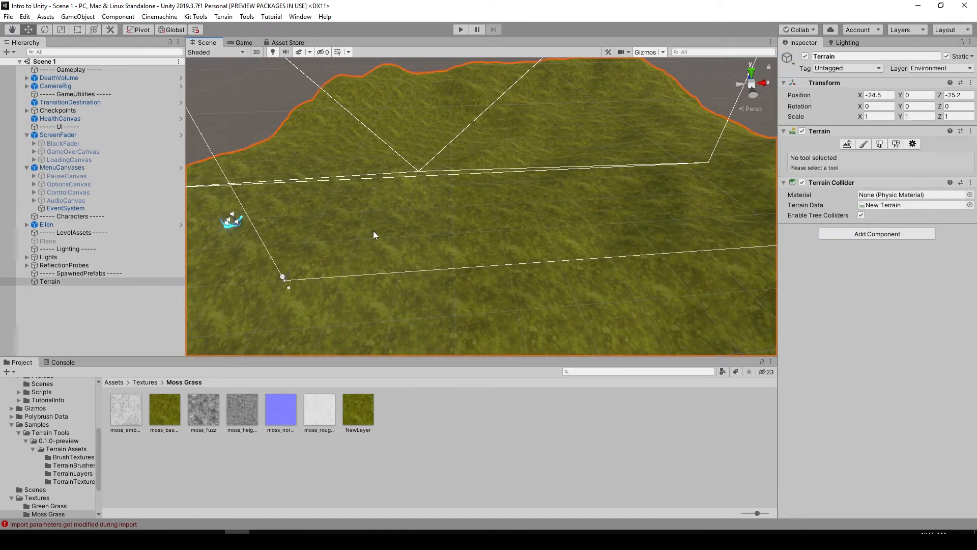
click(863, 144)
scroll(914, 365, down, 3)
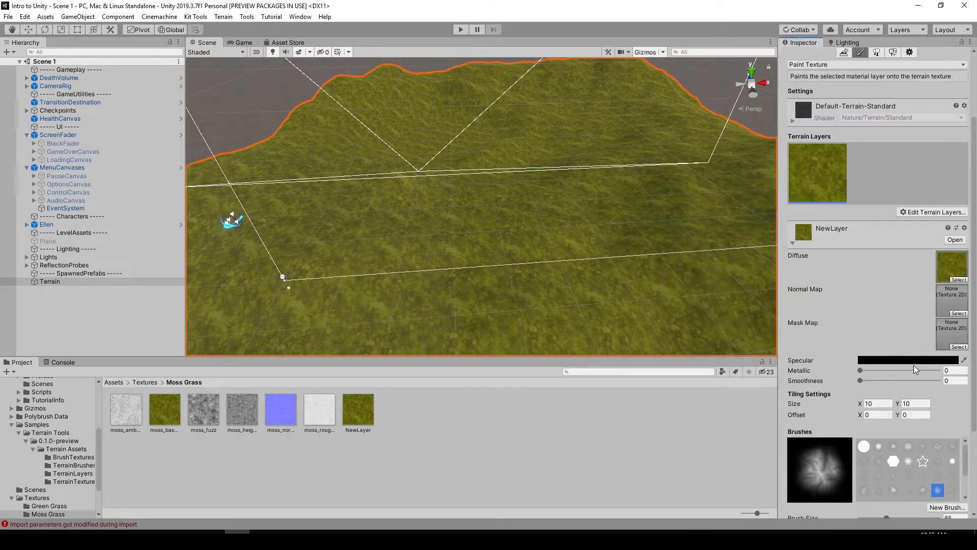
click(959, 313)
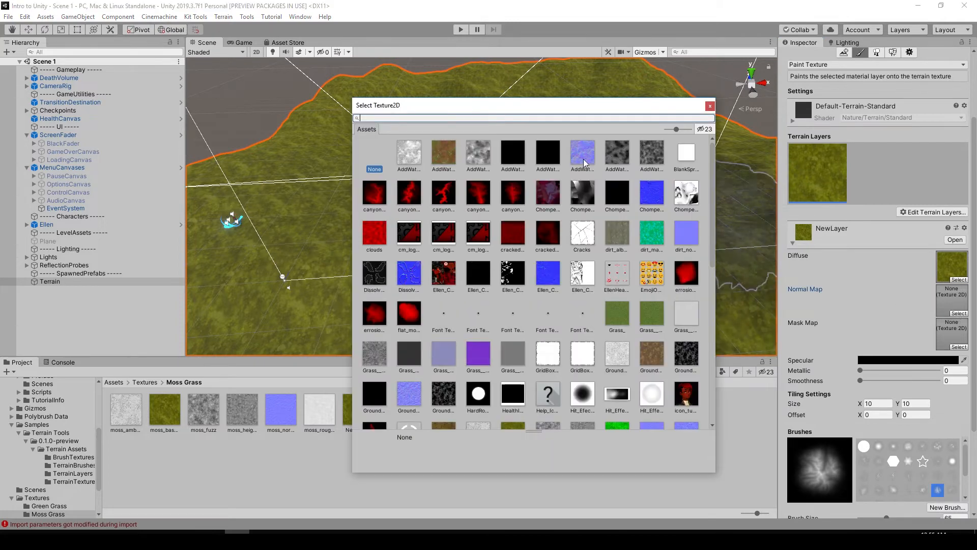
text(mos)
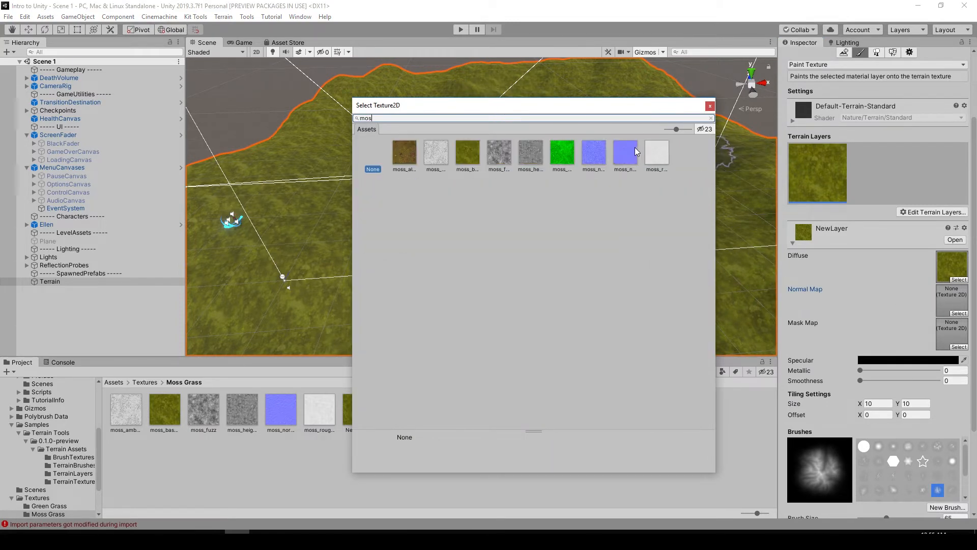
click(709, 106)
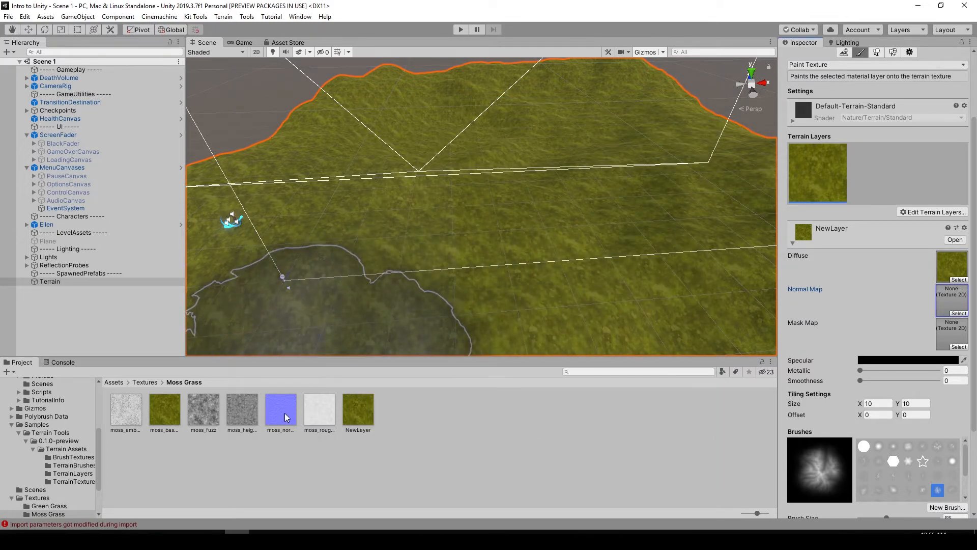
mouse_move(286, 417)
mouse_down()
mouse_move(831, 312)
mouse_move(945, 305)
mouse_move(945, 297)
mouse_up()
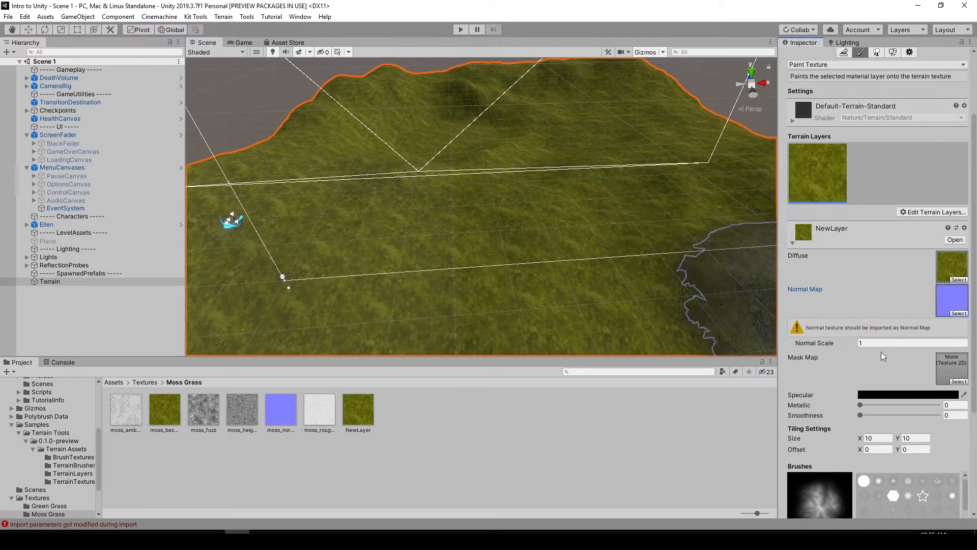
Step: Preview the moss texture maps and assign moss_height as the mask map of the terrain's moss layer
scroll(881, 352, down, 3)
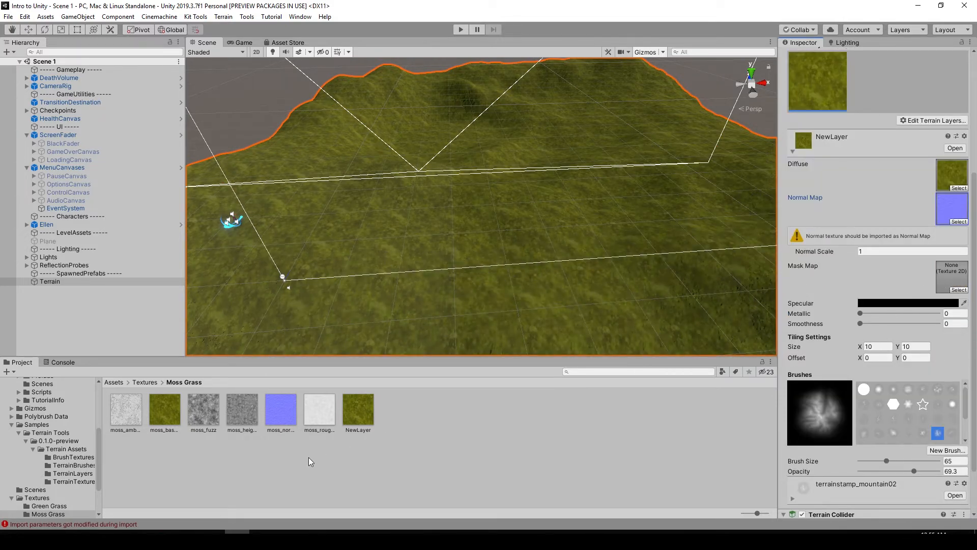
click(196, 413)
click(162, 412)
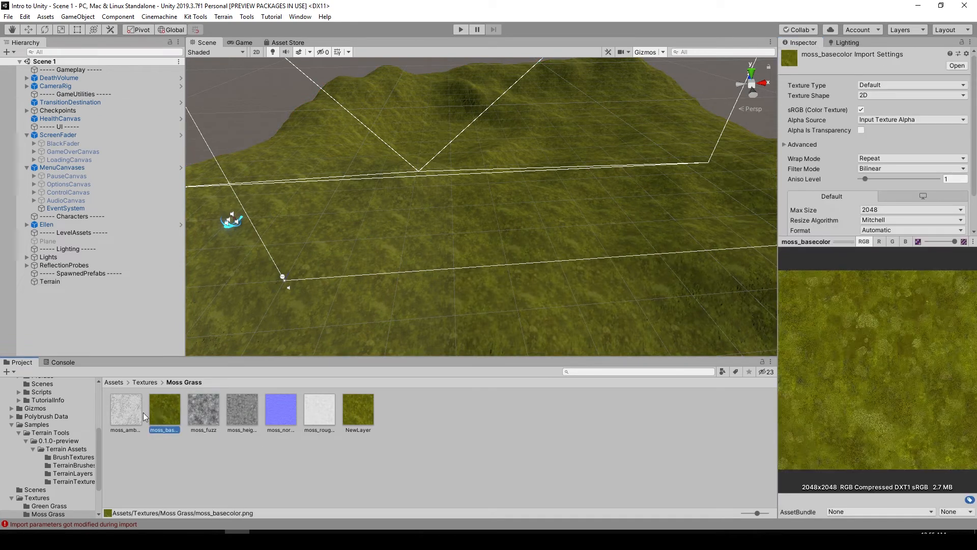
click(141, 409)
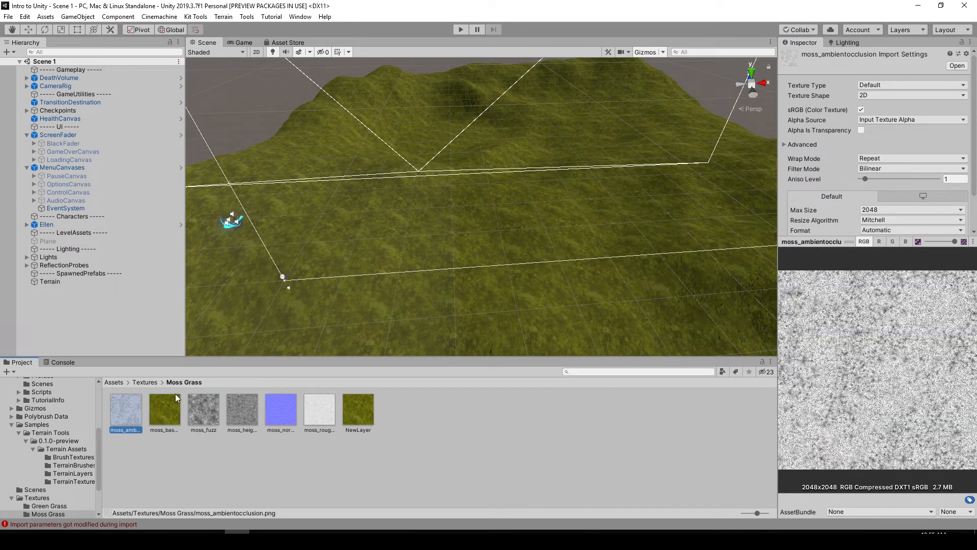
click(194, 404)
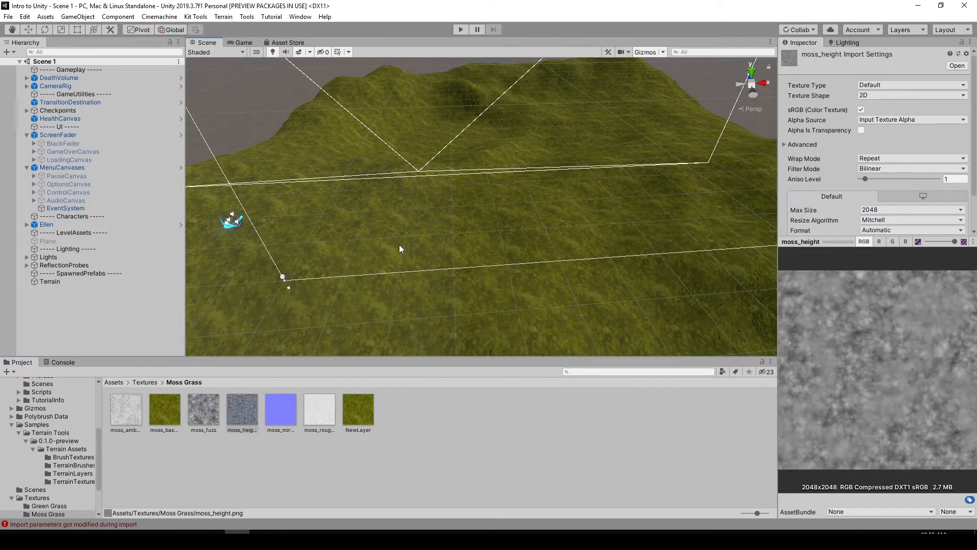
click(391, 257)
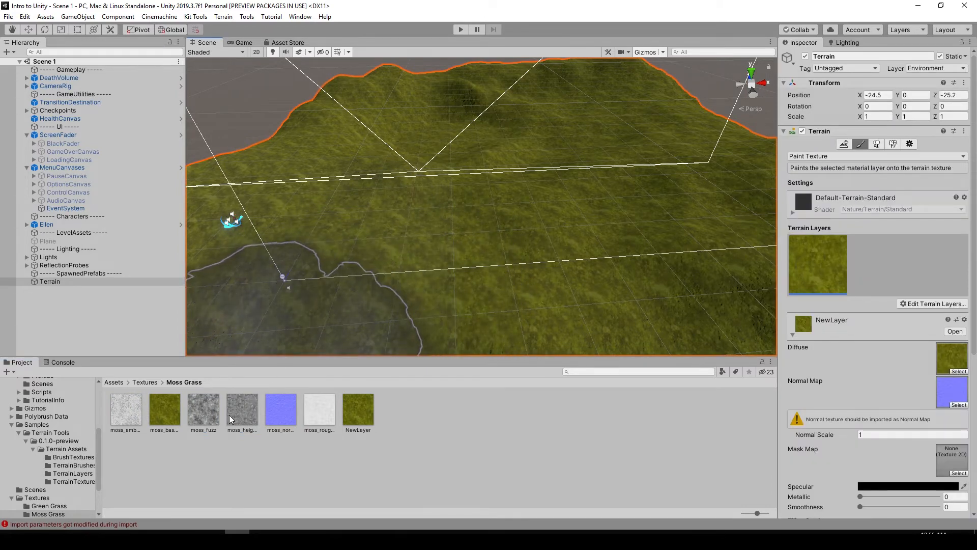
drag(248, 415, 948, 461)
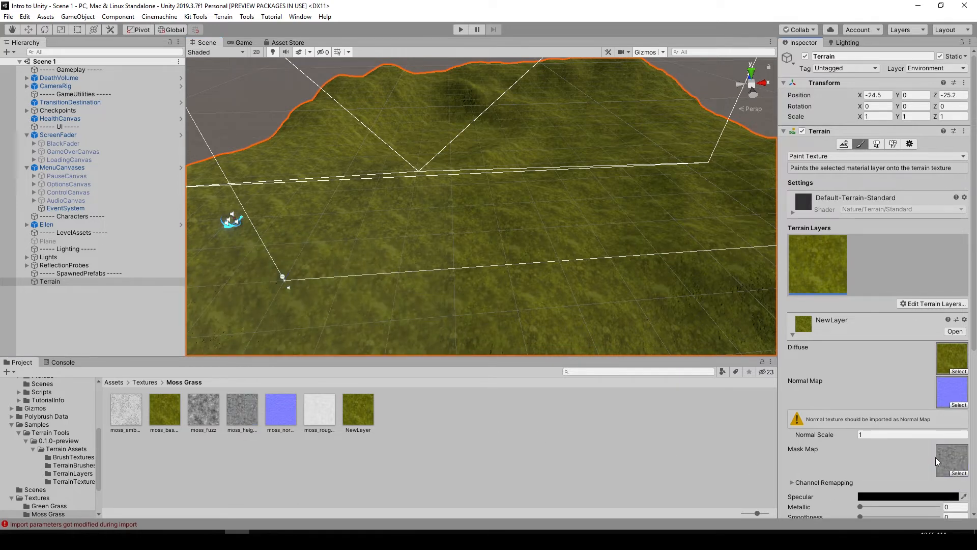
scroll(936, 457, down, 3)
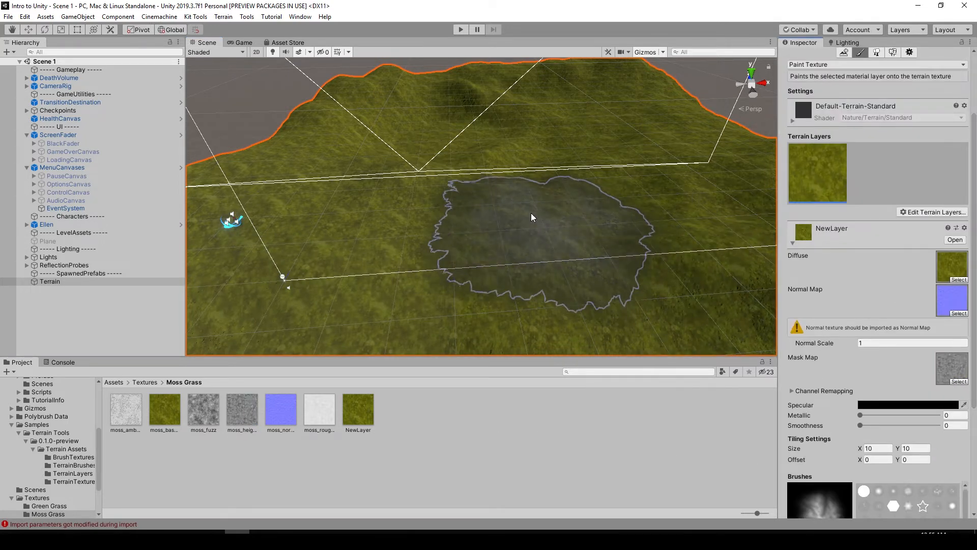
Step: Examine the moss layer's surface relief around the character and over the hills from several angles
key(w)
alt+drag(326, 245, 551, 214)
scroll(585, 260, up, 3)
middle_drag(586, 260, 627, 248)
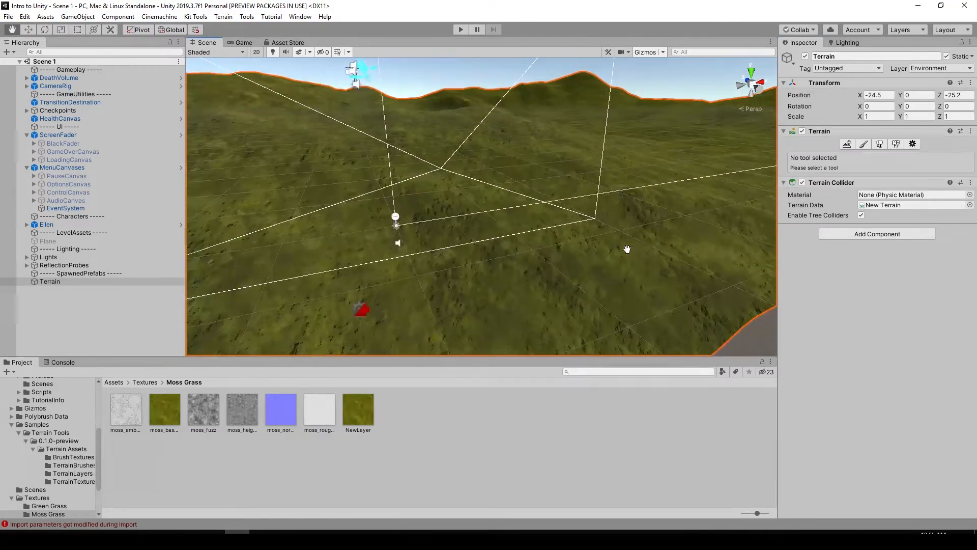
alt+scroll(628, 247, up, 4)
alt+right_drag(628, 247, 656, 270)
middle_drag(631, 249, 707, 285)
alt+right_drag(600, 253, 610, 262)
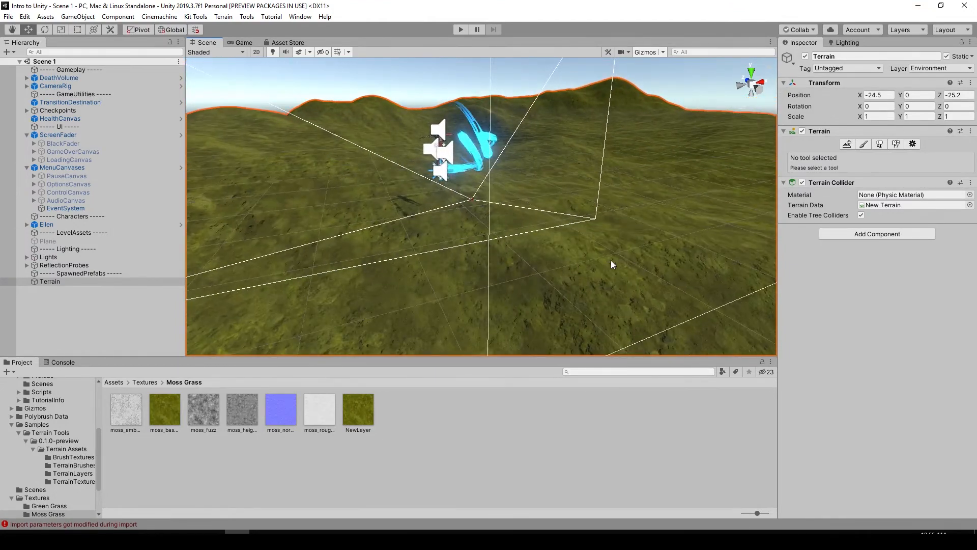
click(611, 262)
middle_drag(534, 268, 522, 264)
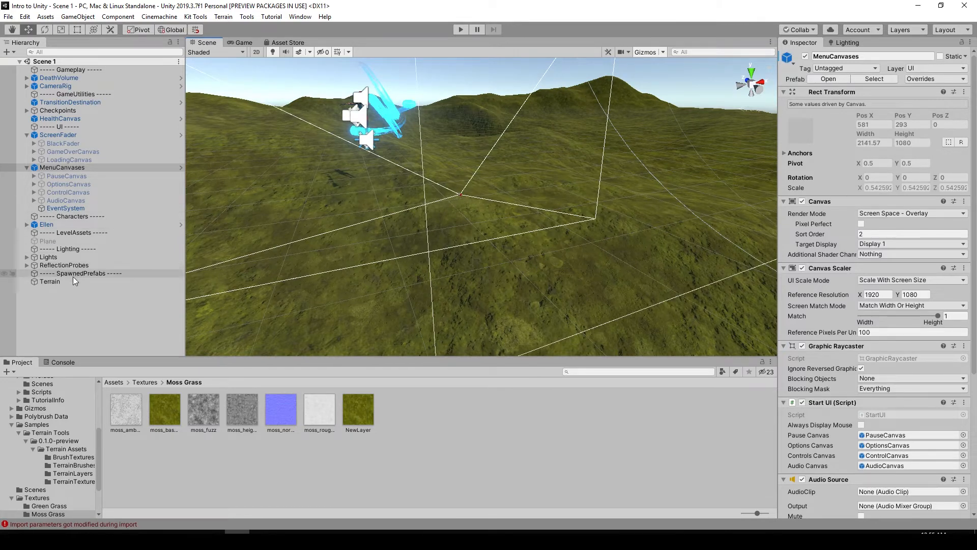
Step: Try normal scales of 5, 1 and 0.5 on the terrain's moss layer, and set it to 0.8
click(159, 281)
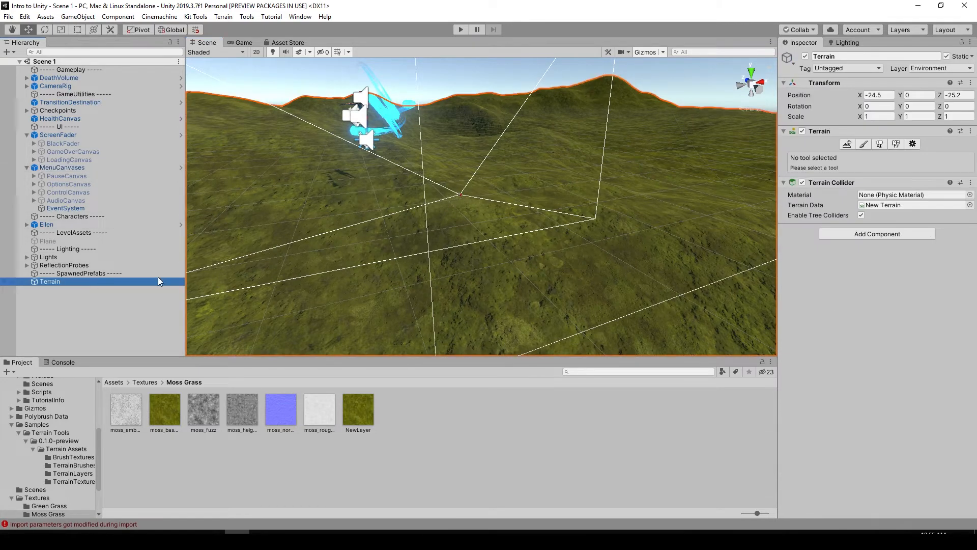
click(863, 144)
click(887, 434)
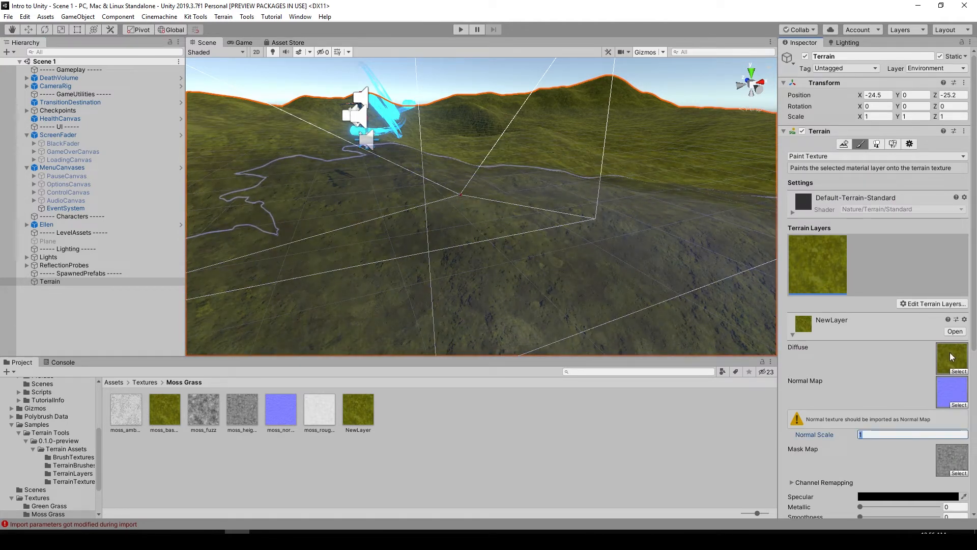
text(5)
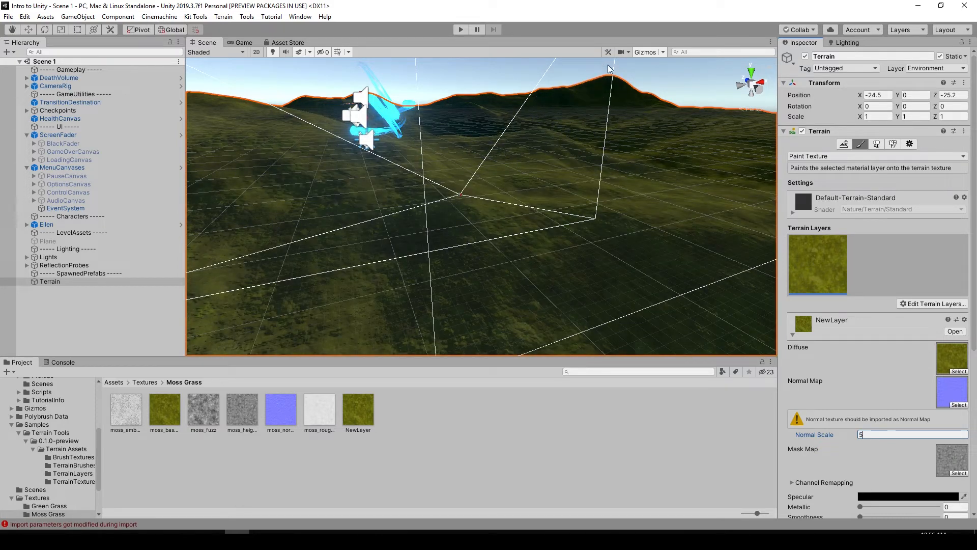
key(BackSpace)
text(1)
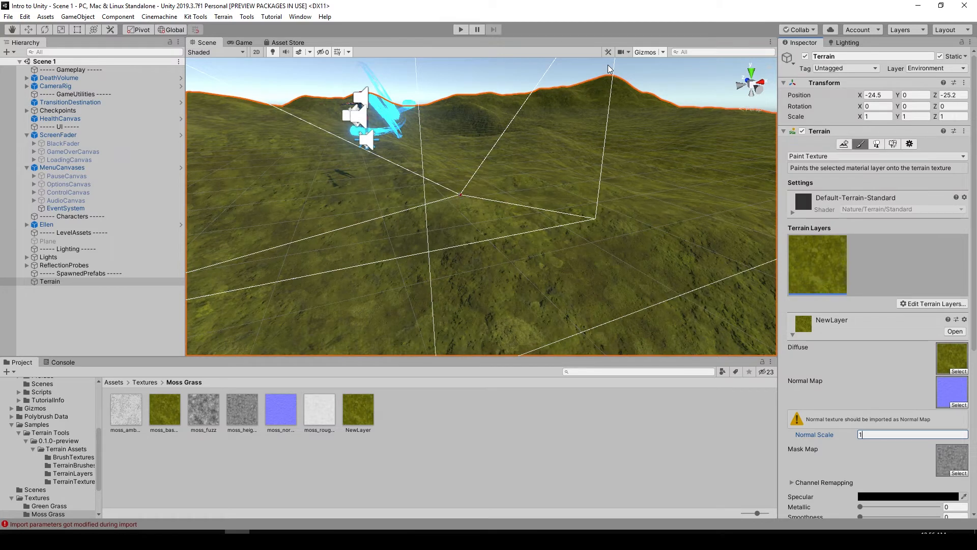
key(BackSpace)
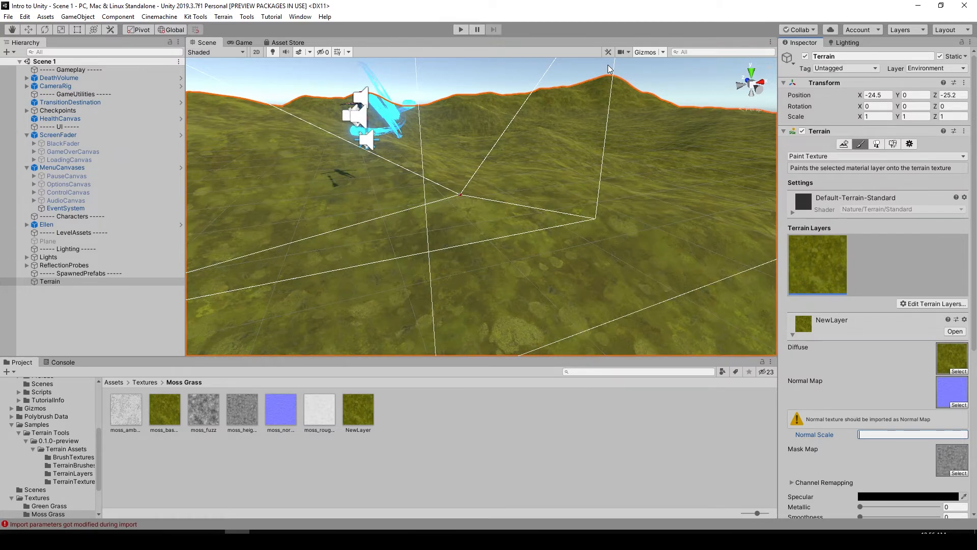
text(0.5)
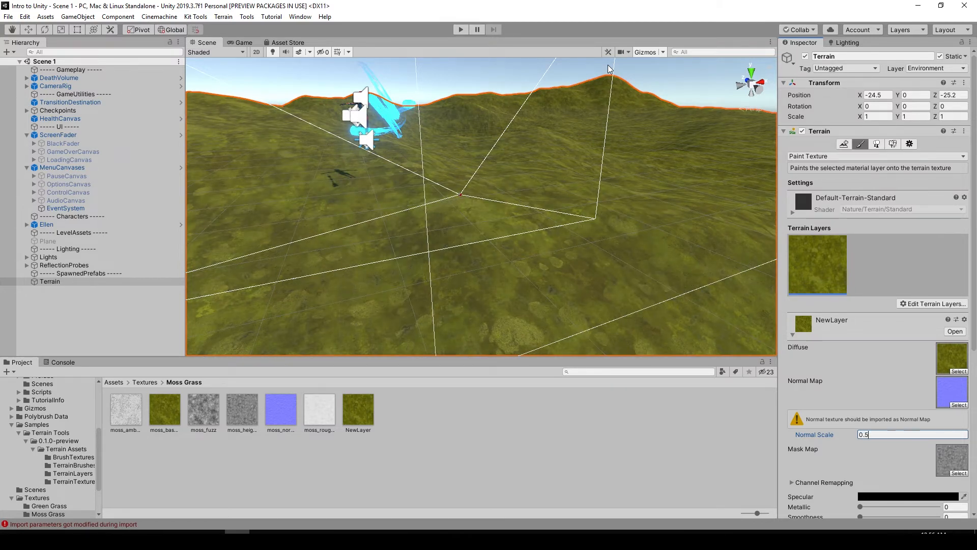
key(BackSpace)
text(8)
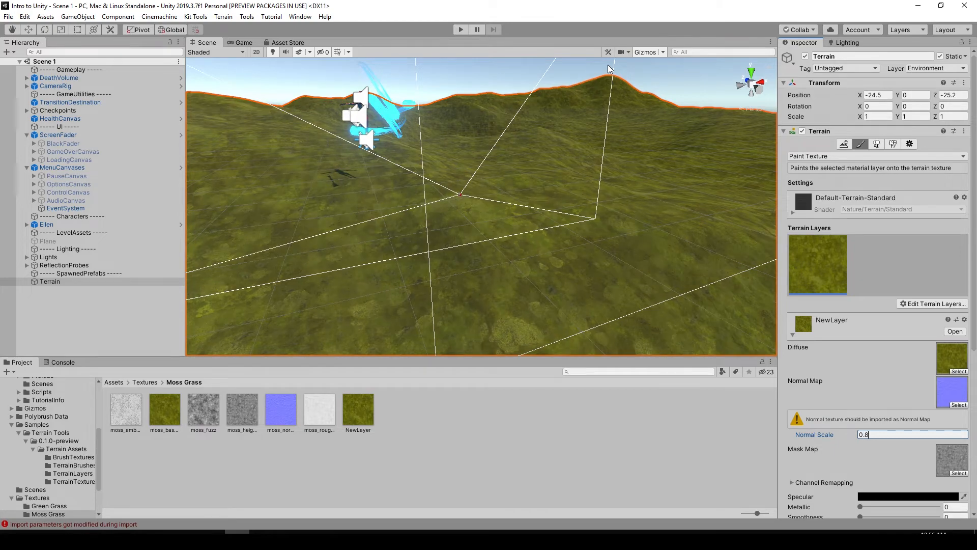
Step: Deselect the terrain and inspect the softened moss relief across the hills from farther away
click(304, 87)
scroll(441, 96, down, 5)
alt+drag(442, 97, 372, 122)
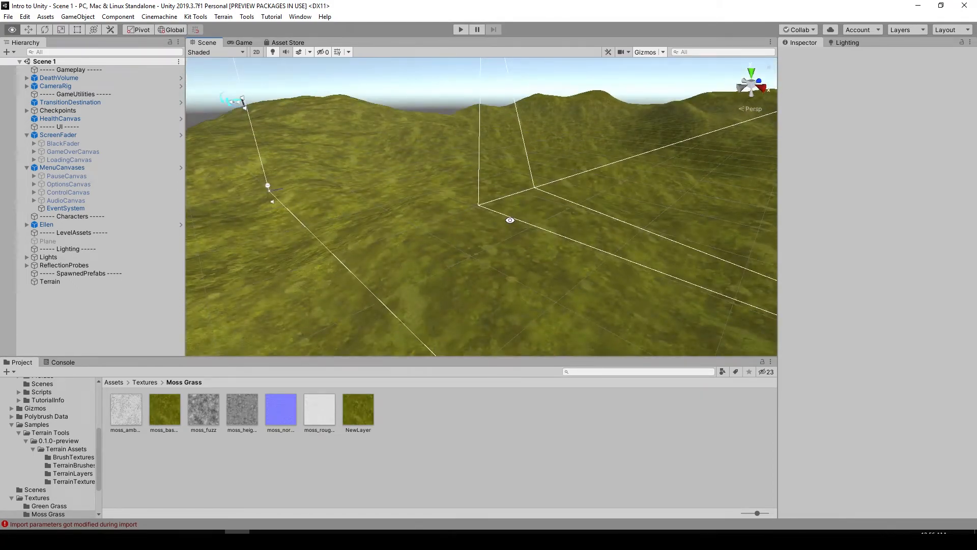
alt+drag(508, 214, 434, 273)
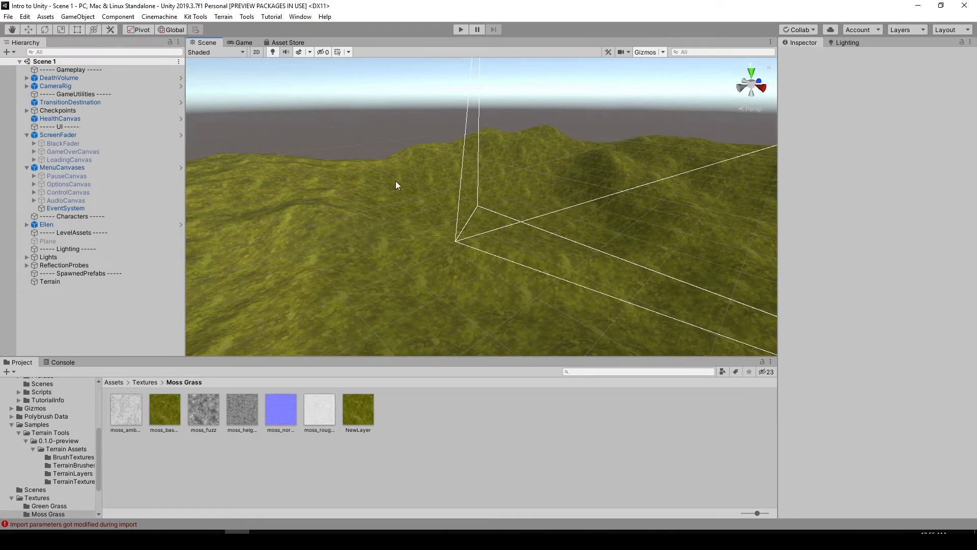
Step: Examine the moss-covered terrain from several angles and distances to judge the texture's tiling and relief
scroll(466, 173, up, 2)
mouse_move(466, 173)
alt+mouse_down()
mouse_move(465, 183)
mouse_move(505, 182)
mouse_move(497, 184)
alt+mouse_up()
click(505, 182)
key(w)
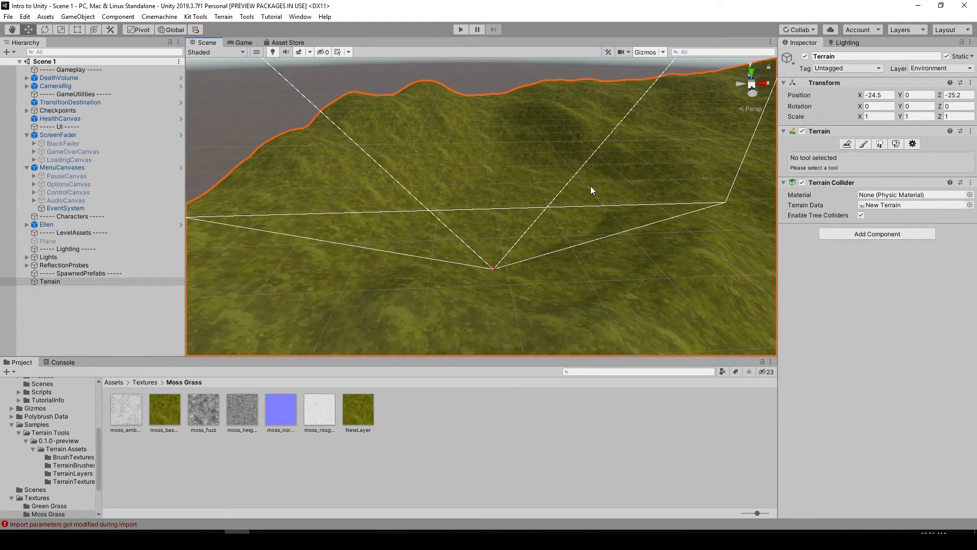
alt+drag(558, 211, 509, 228)
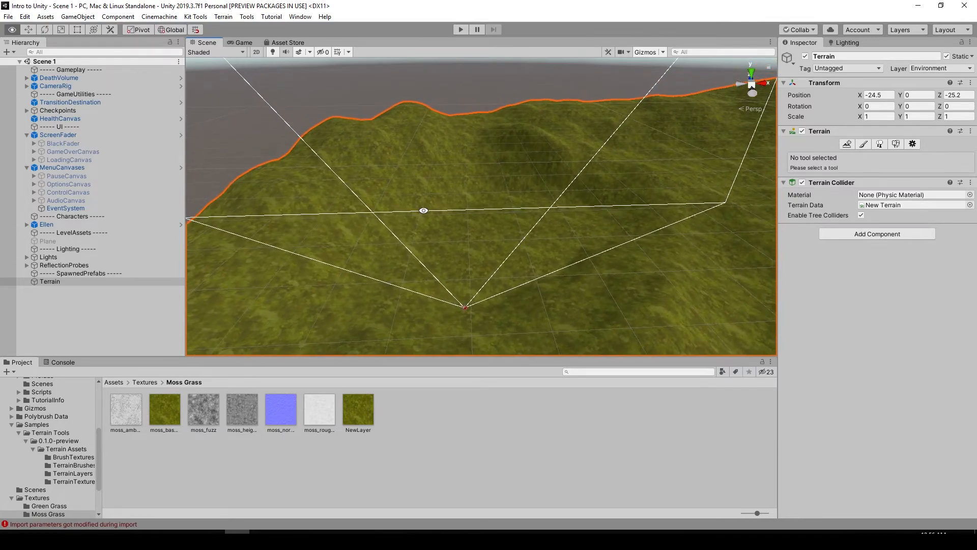
alt+drag(421, 211, 392, 100)
click(392, 100)
alt+drag(506, 138, 514, 188)
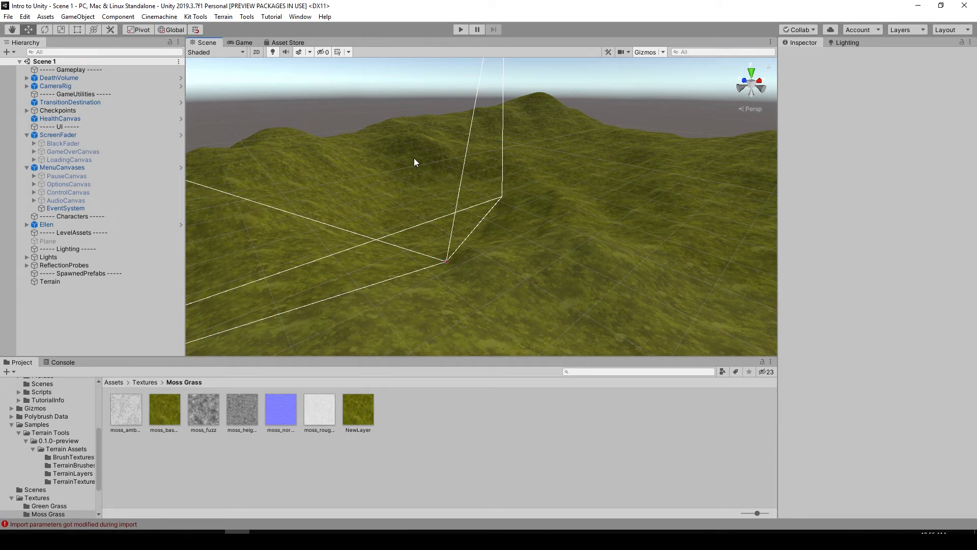
Step: Search the Asset Store for "standard a" to find Unity's Standard Assets package
click(291, 44)
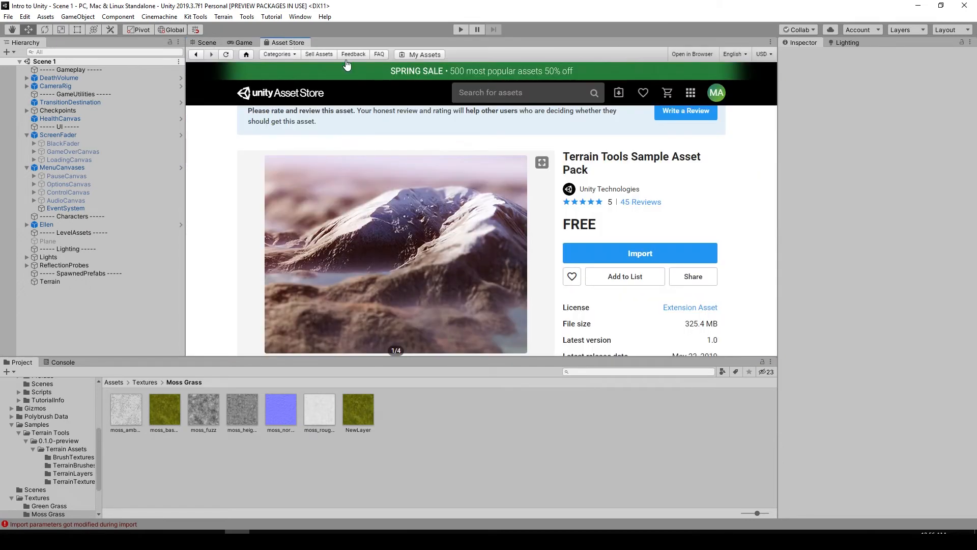
click(484, 90)
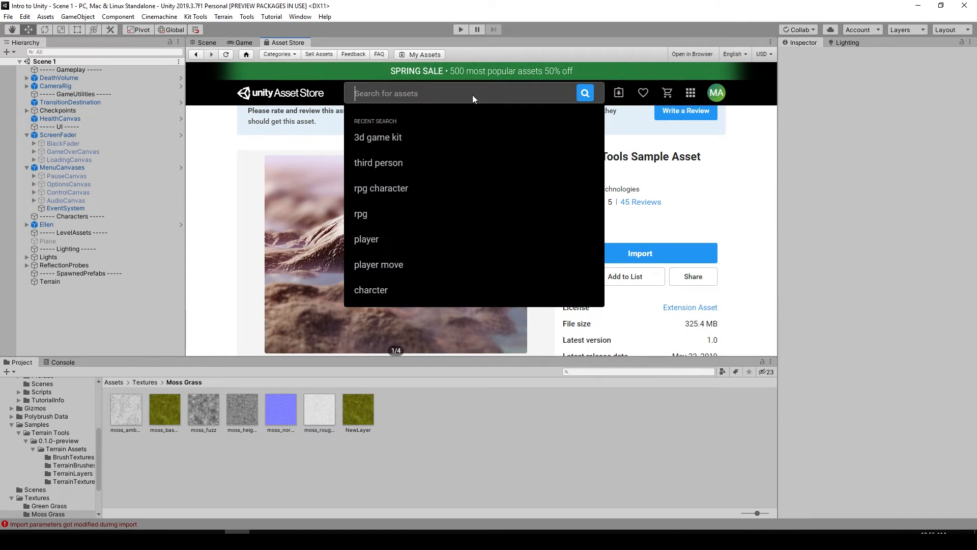
text(sta)
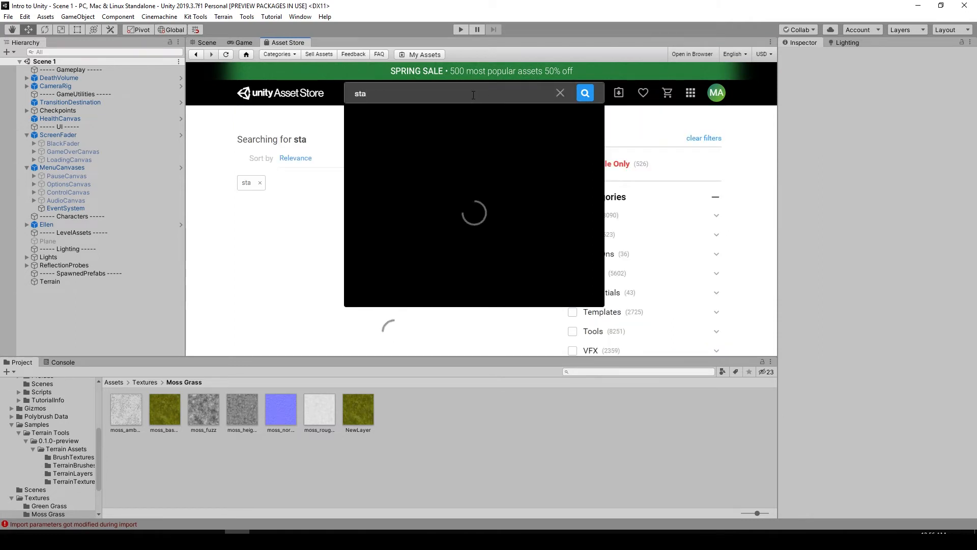
text(ndard)
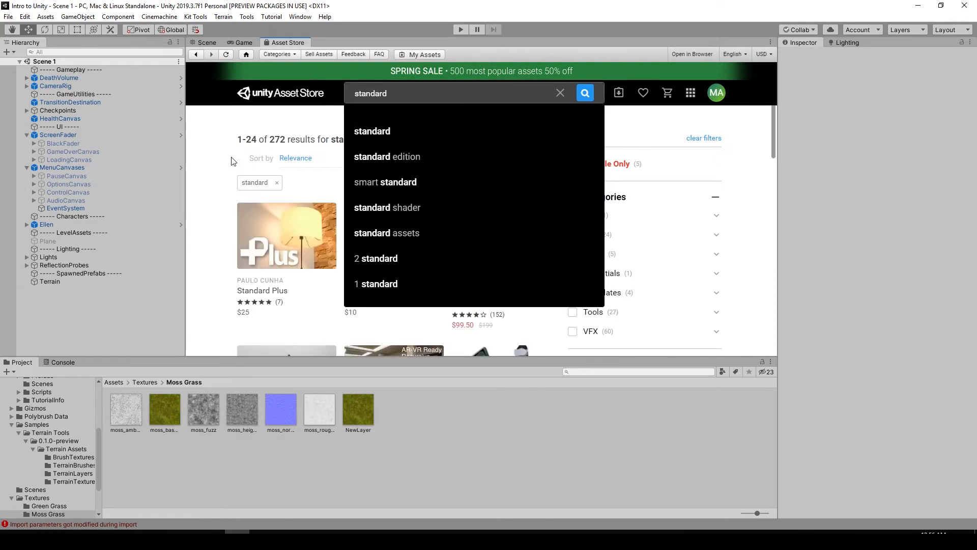
text( a)
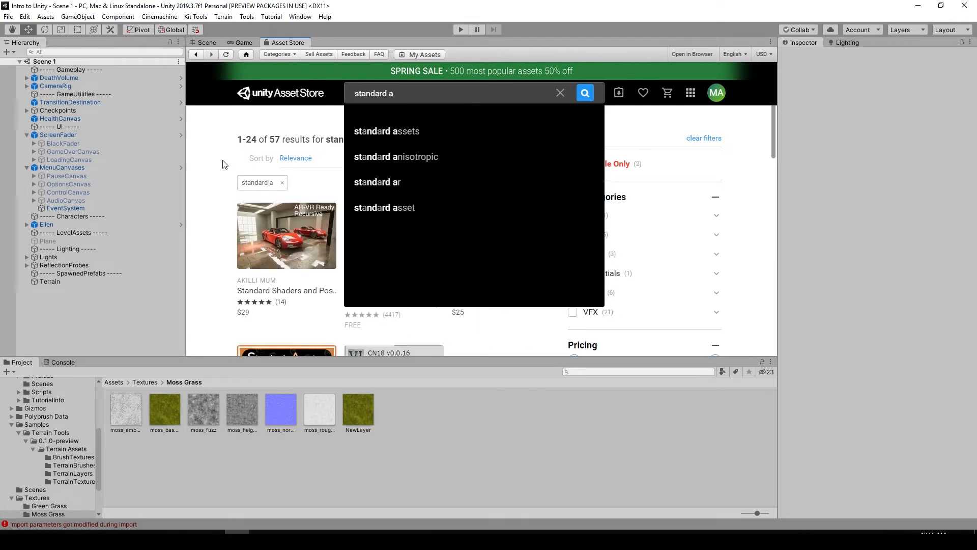
key(Return)
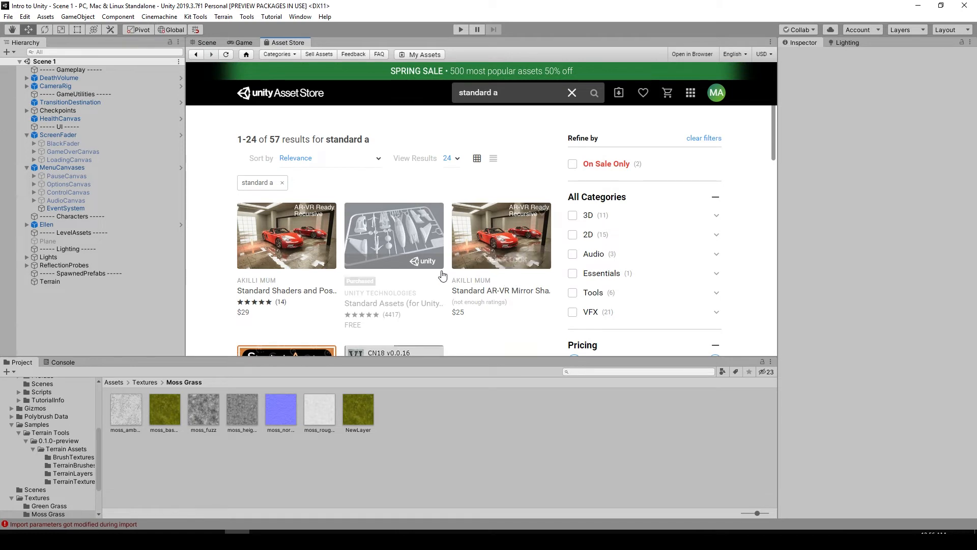
mouse_move(384, 228)
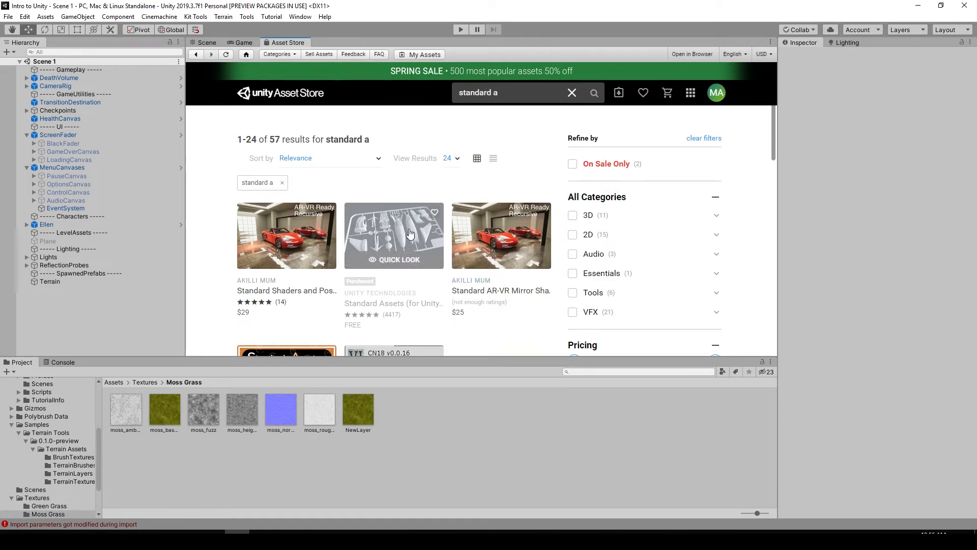
Step: Import the complete Standard Assets (for Unity 2017.3) package from its store page into the project
click(400, 237)
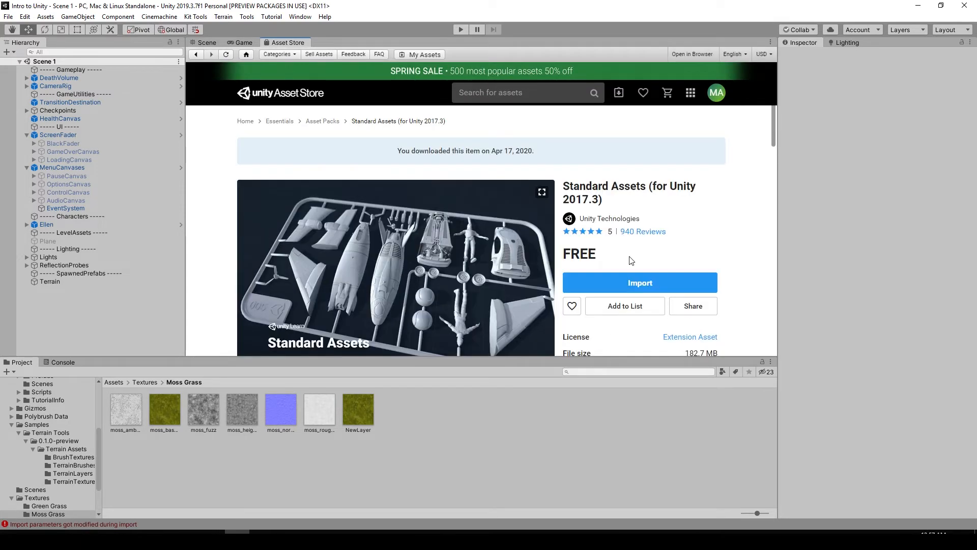
scroll(635, 280, down, 1)
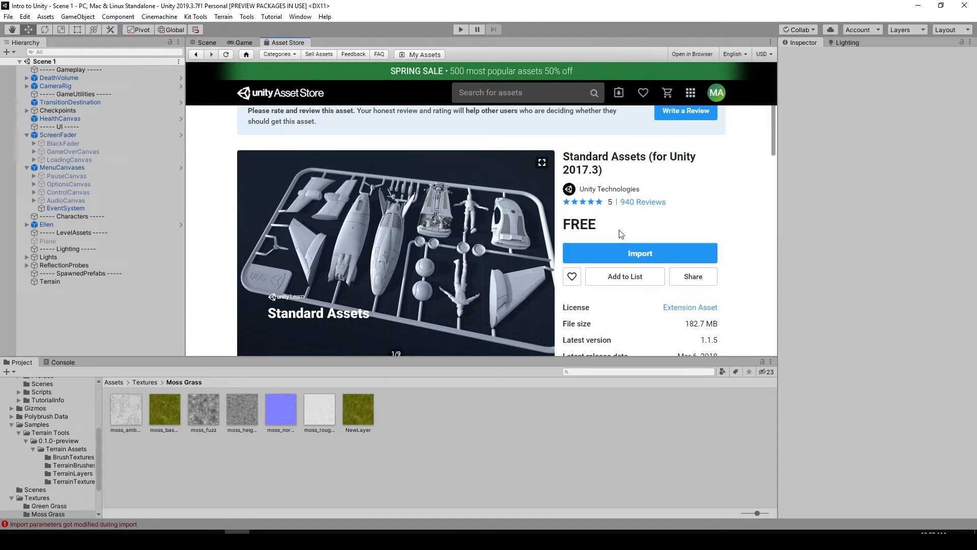
click(622, 251)
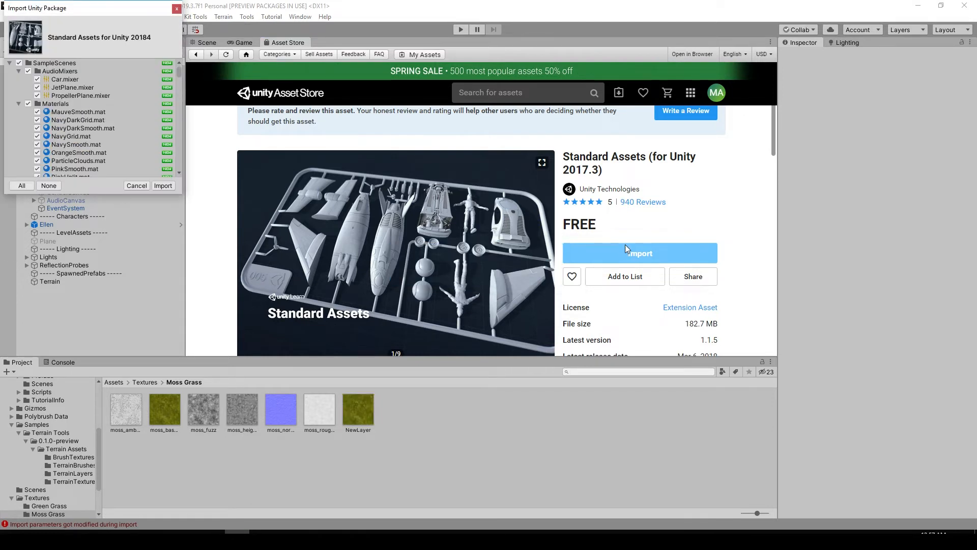
click(158, 186)
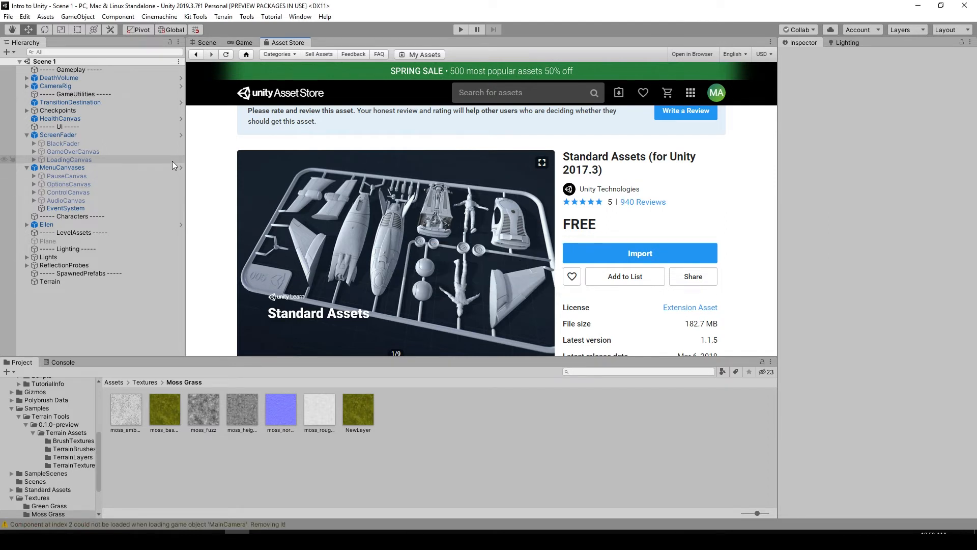
Step: Return to the scene and look through the imported Standard Assets and SampleScenes folders in the project's assets
click(206, 43)
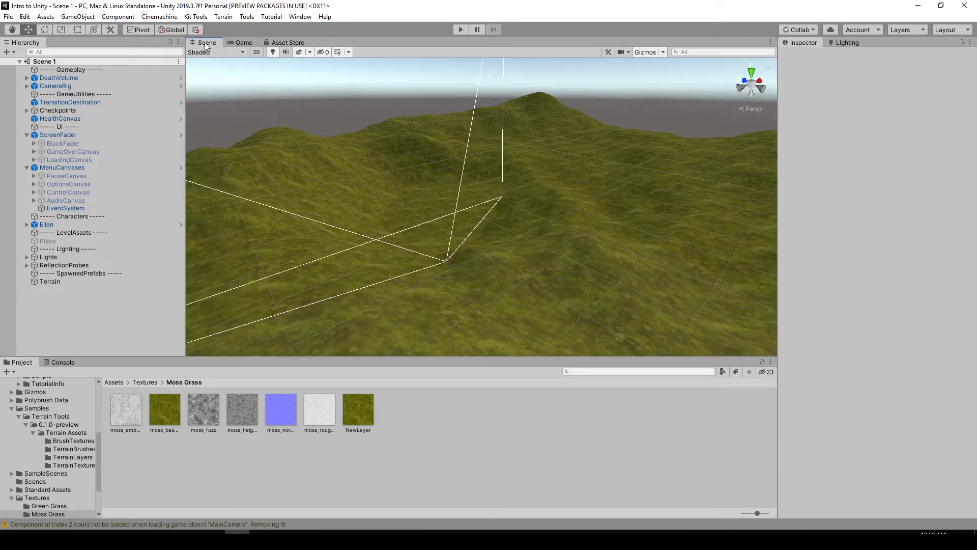
click(115, 382)
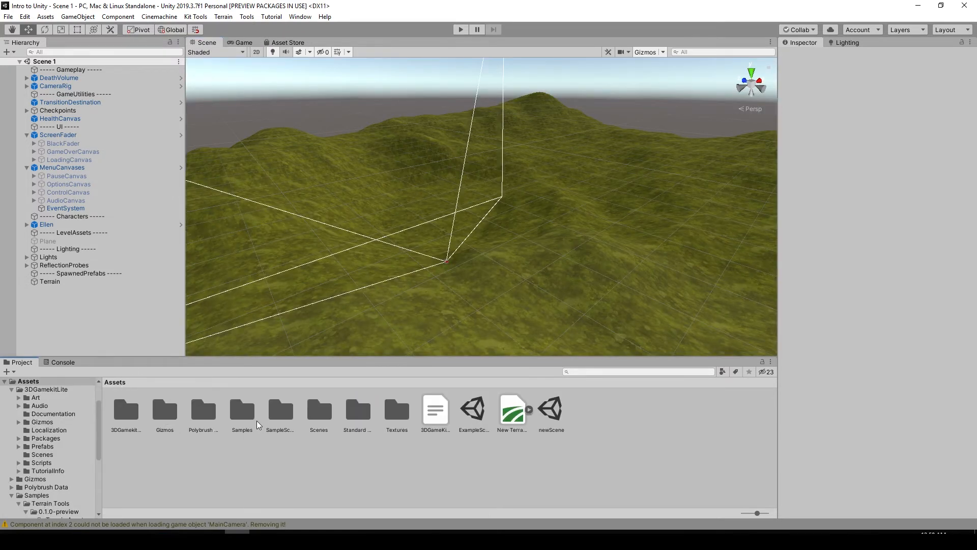
double_click(357, 410)
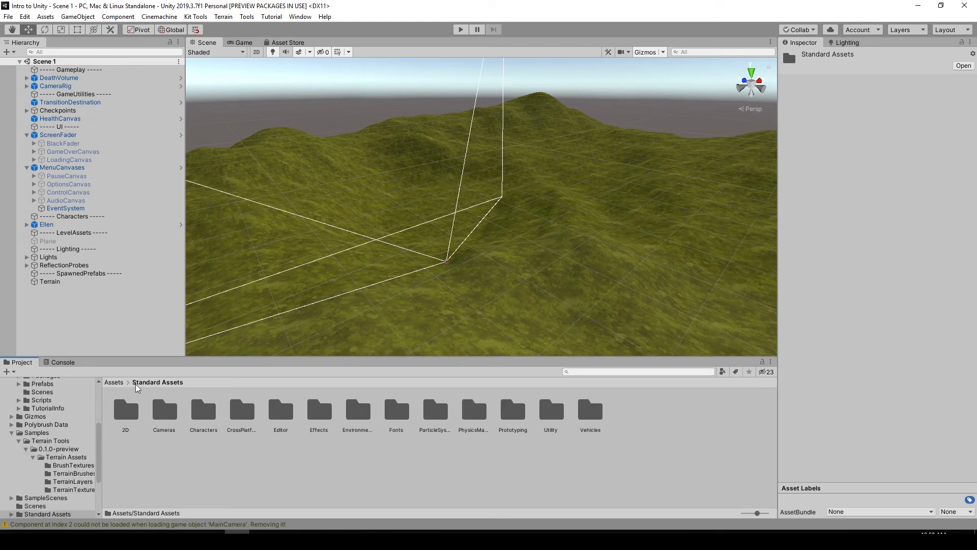
click(114, 382)
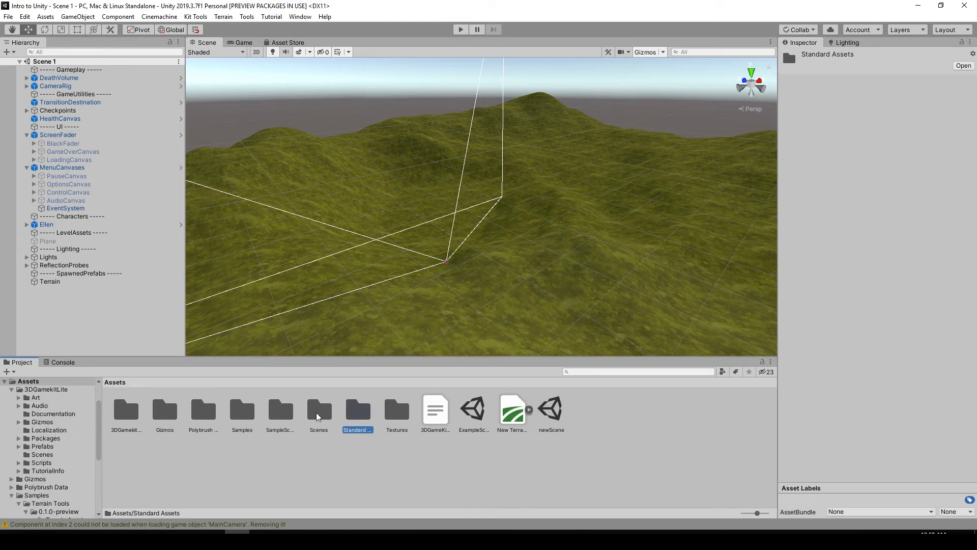
click(280, 414)
double_click(280, 412)
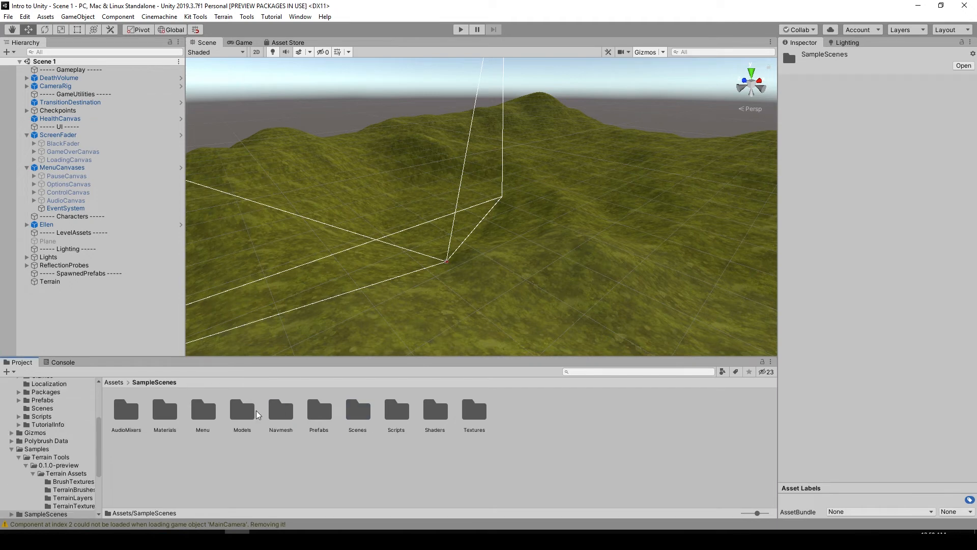
click(113, 382)
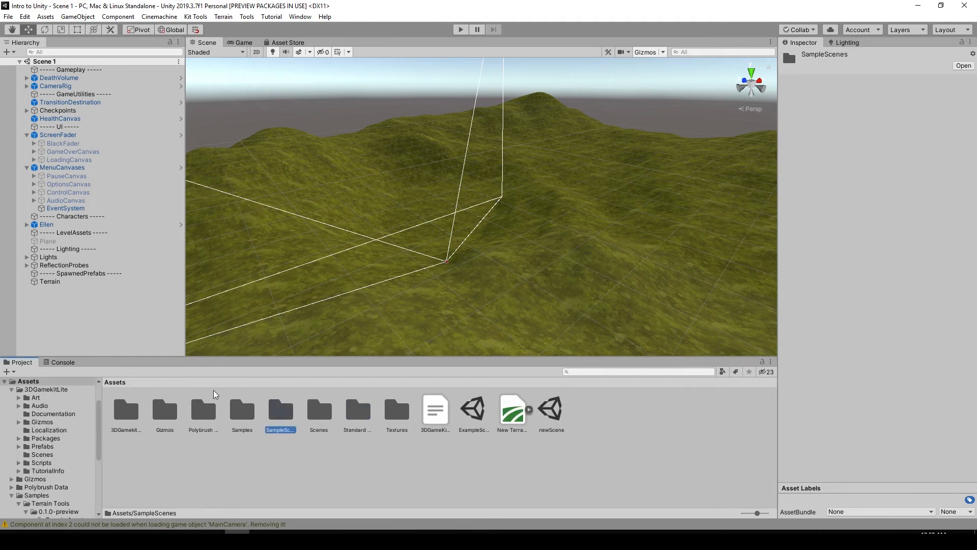
double_click(358, 410)
click(113, 382)
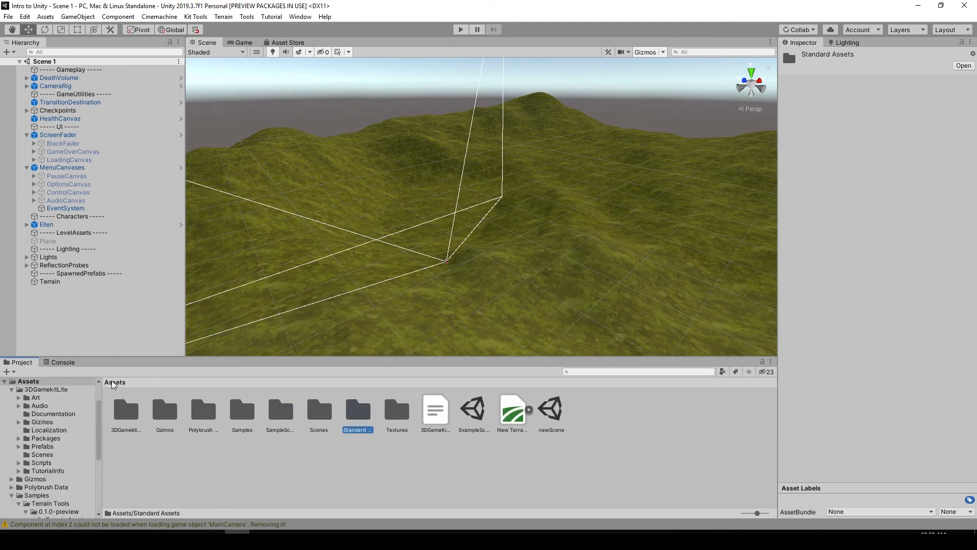
click(461, 30)
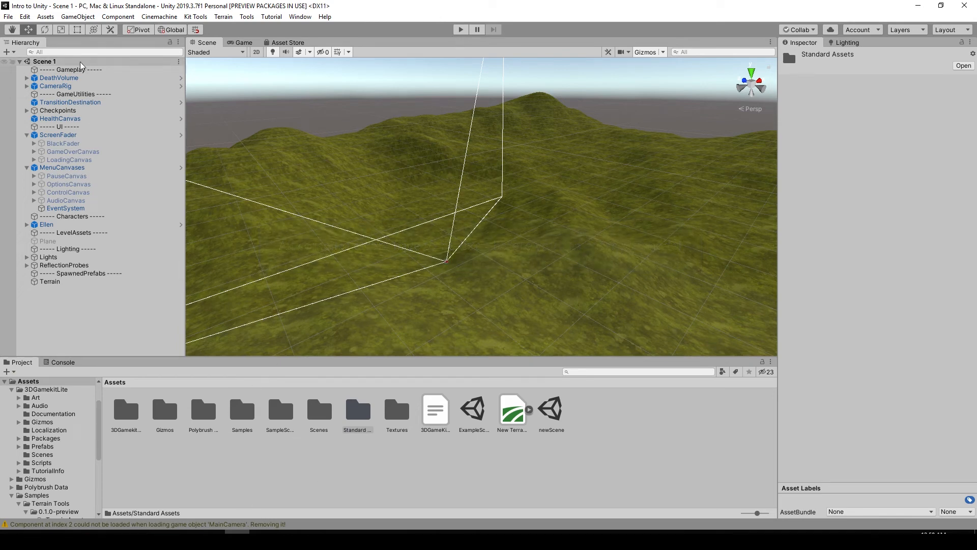
Step: Save the current scene under the new name "Scene 2" in the project's Assets/Scenes folder
click(8, 17)
click(43, 67)
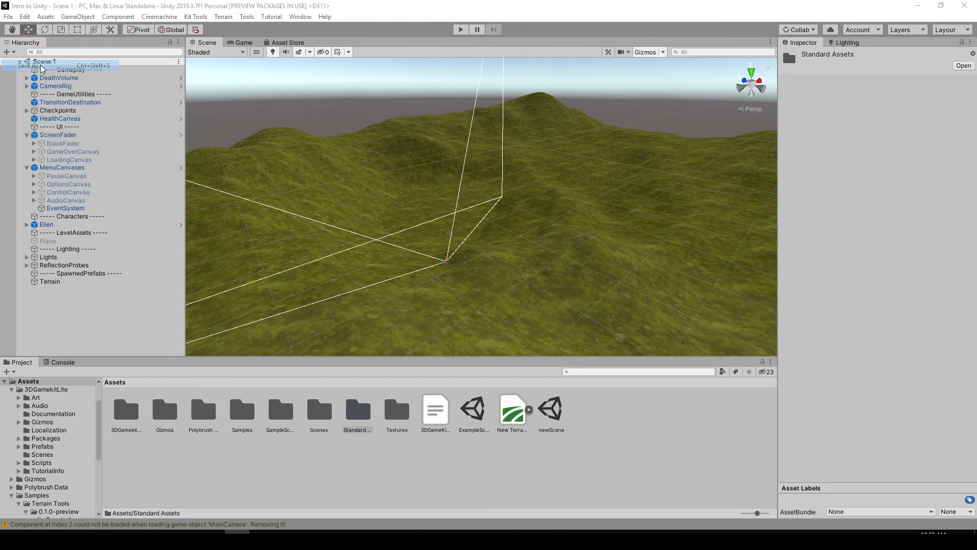
double_click(138, 147)
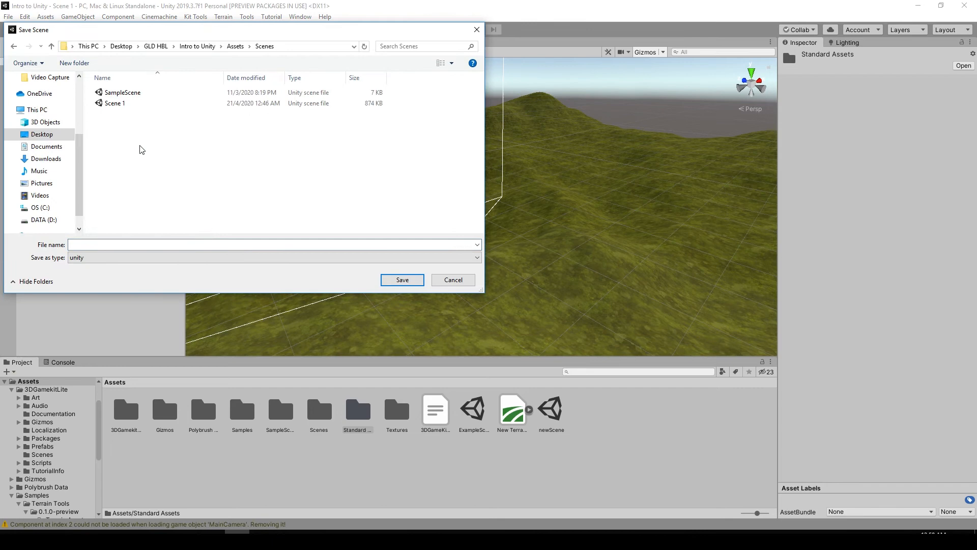
click(136, 104)
click(133, 244)
key(BackSpace)
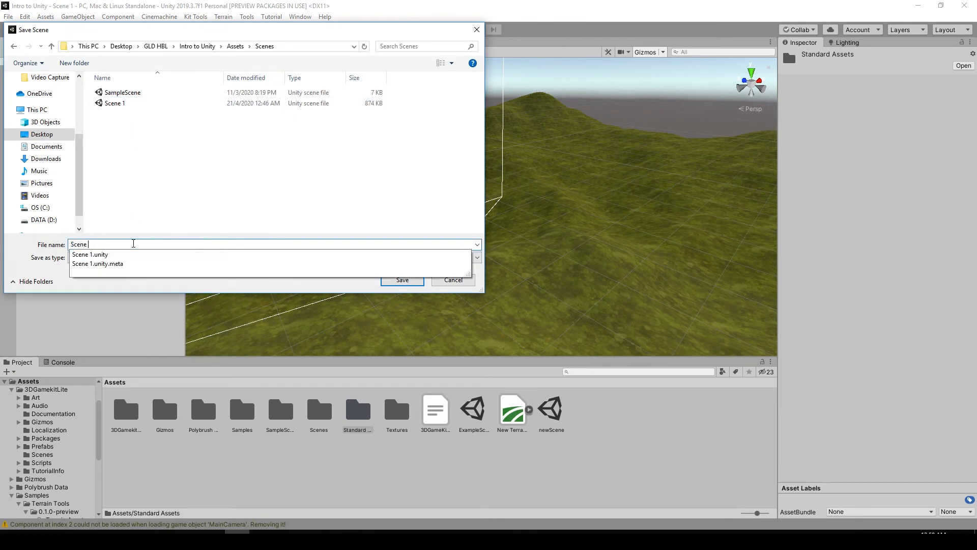
text(2)
click(402, 279)
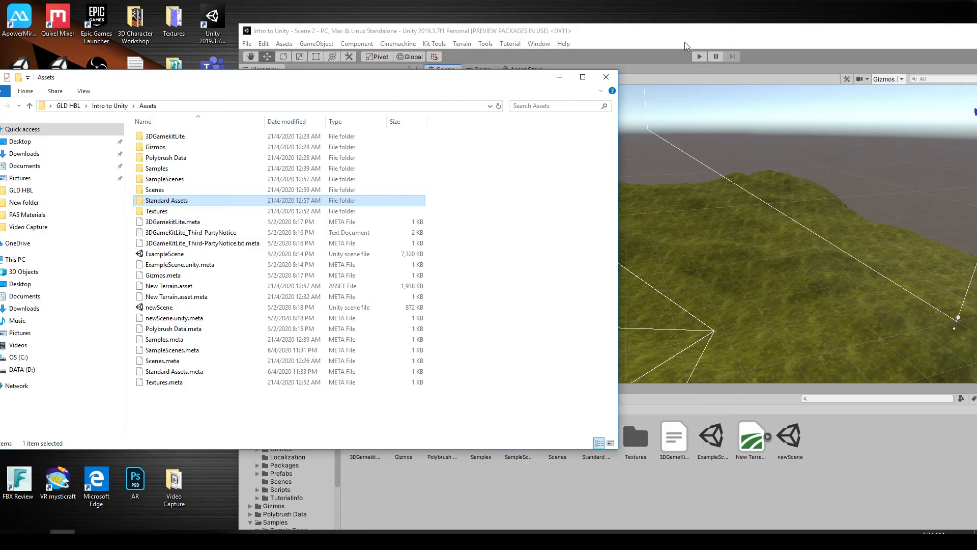
Step: Select the Standard Assets folder in the project and move the editor window aside to uncover the Assets folder in File Explorer
drag(686, 45, 647, 19)
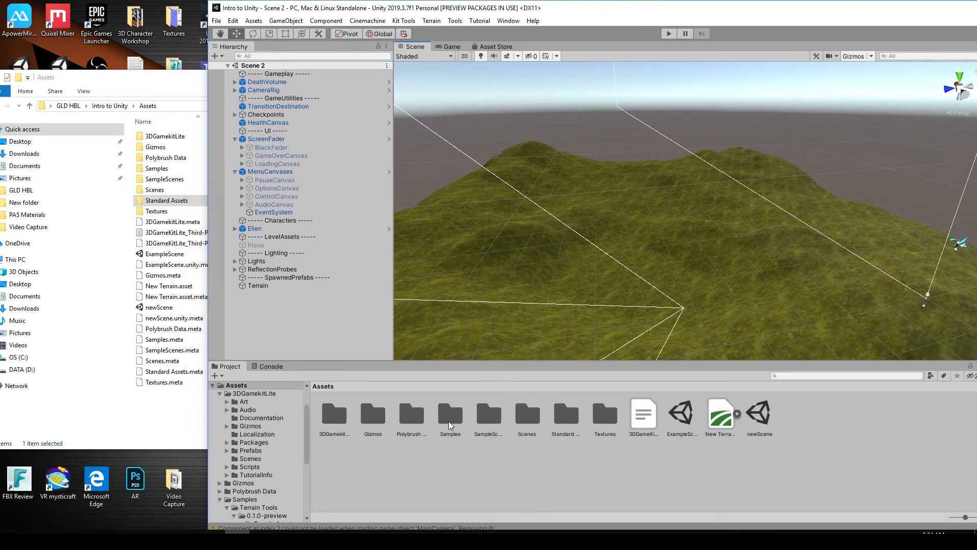
click(487, 425)
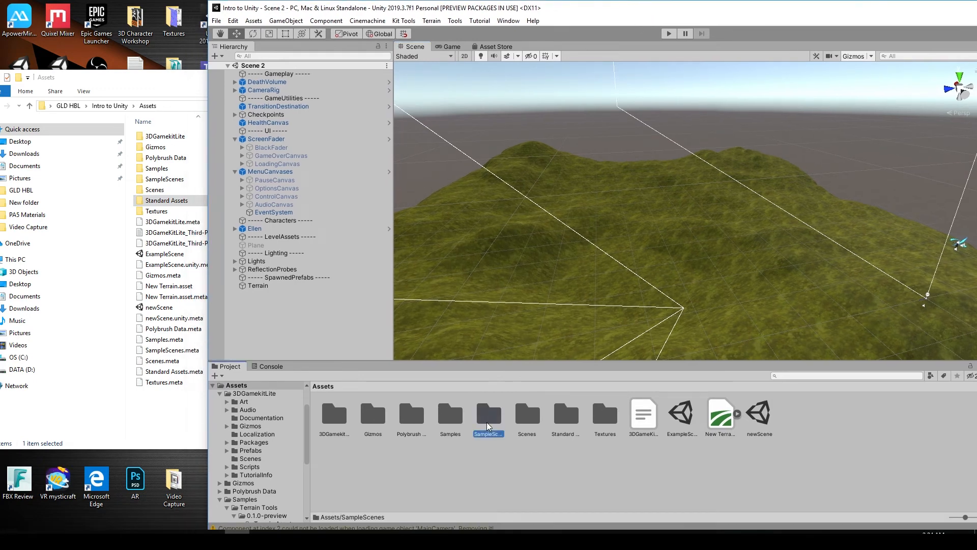
click(560, 419)
drag(654, 11, 442, 12)
click(461, 34)
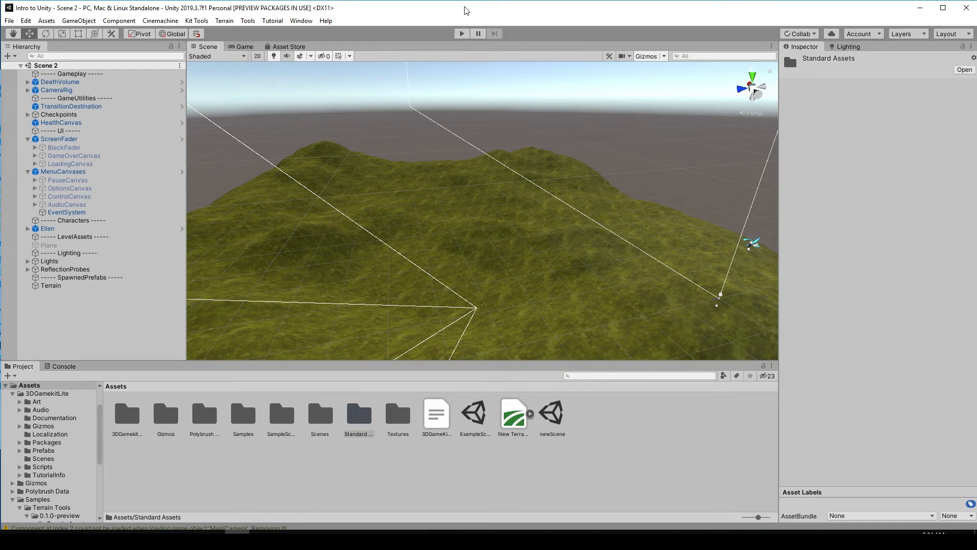
drag(466, 10, 791, 4)
mouse_move(653, 4)
mouse_down()
mouse_move(682, 8)
mouse_move(613, 5)
mouse_move(644, 4)
mouse_move(640, 15)
mouse_up()
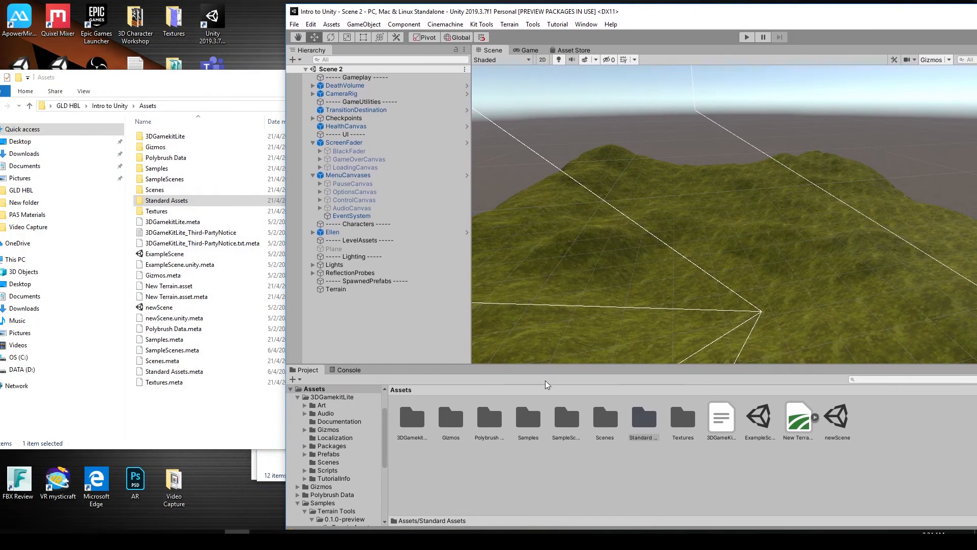
Step: In File Explorer, move the Standard Assets folder from the project's Assets folder to the desktop, replacing the files with the same names
click(198, 100)
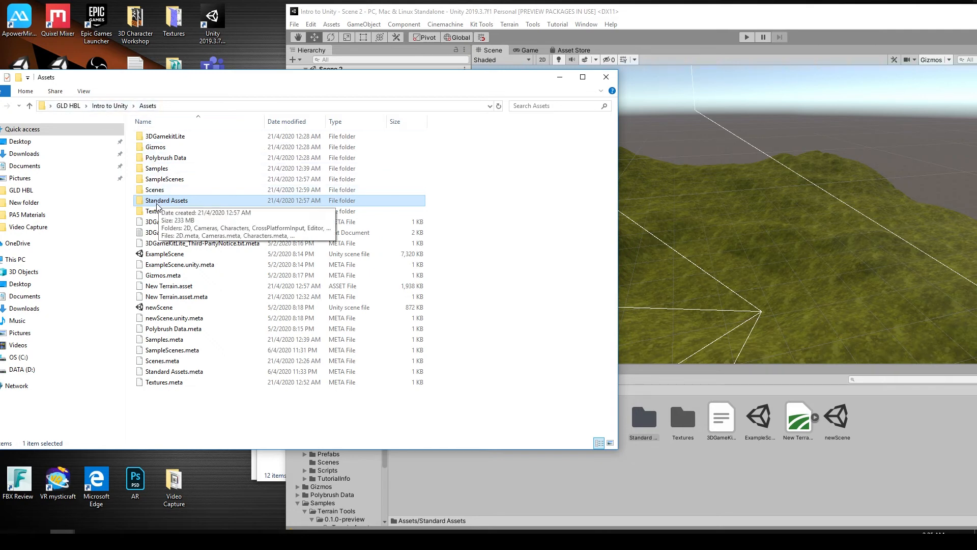
drag(220, 81, 462, 73)
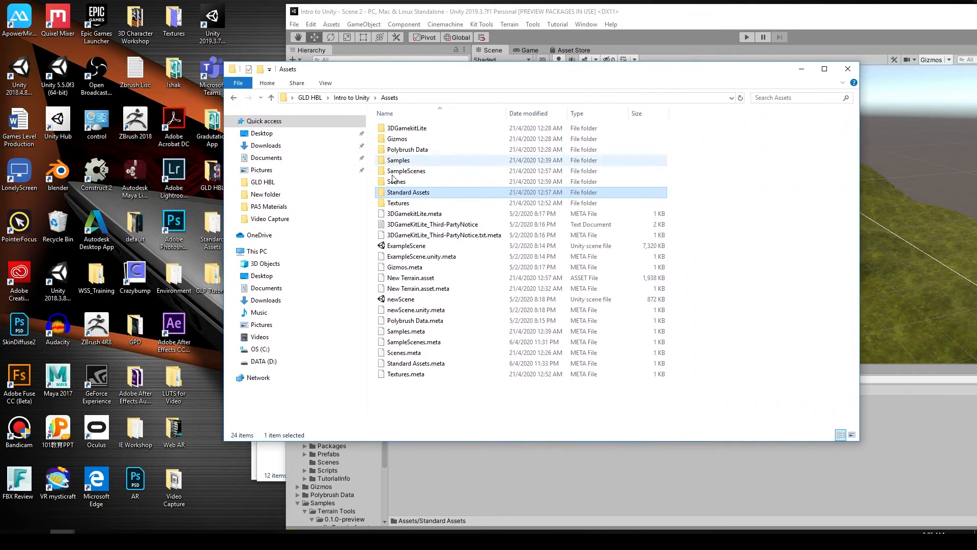
drag(395, 194, 211, 328)
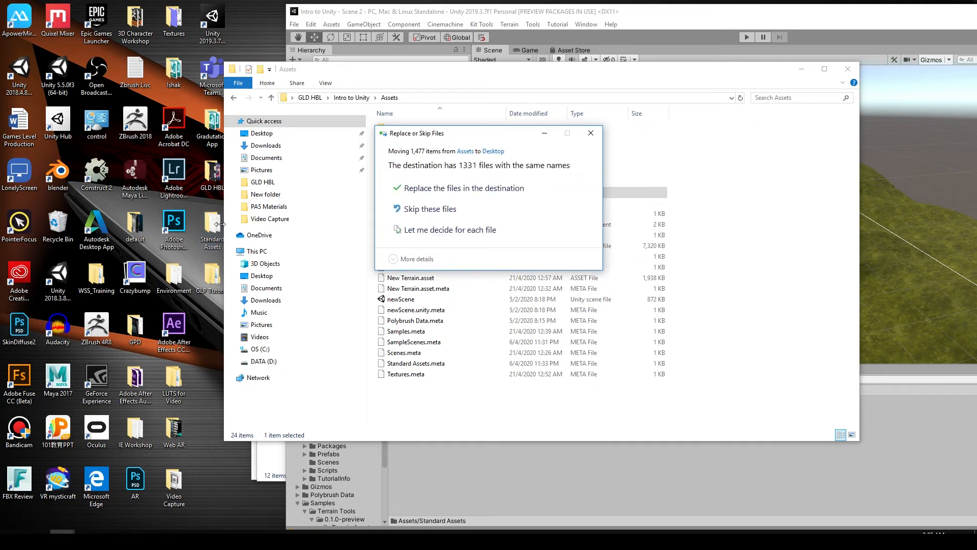
click(447, 194)
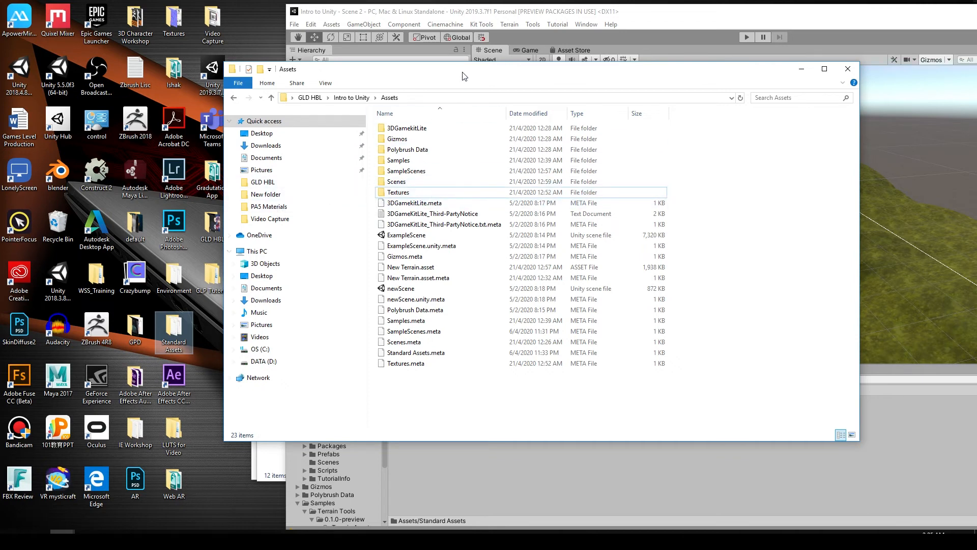
drag(463, 76, 237, 72)
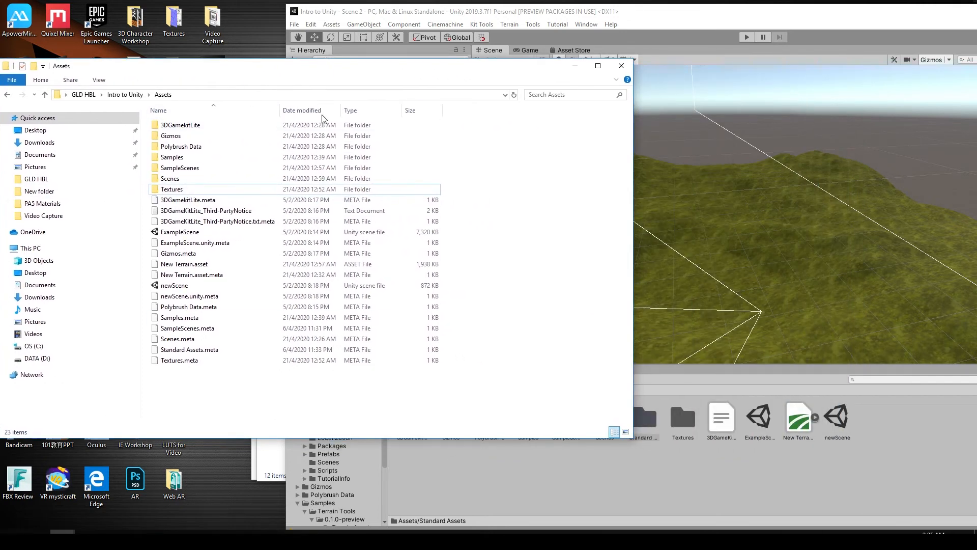
Step: Close the File Explorer window and bring the Unity editor back to full screen
drag(314, 76, 303, 108)
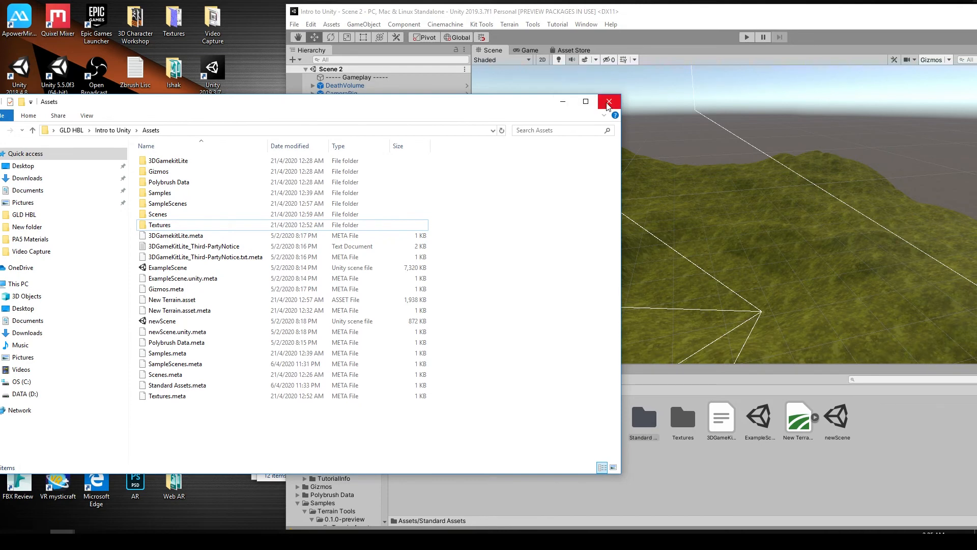
click(611, 98)
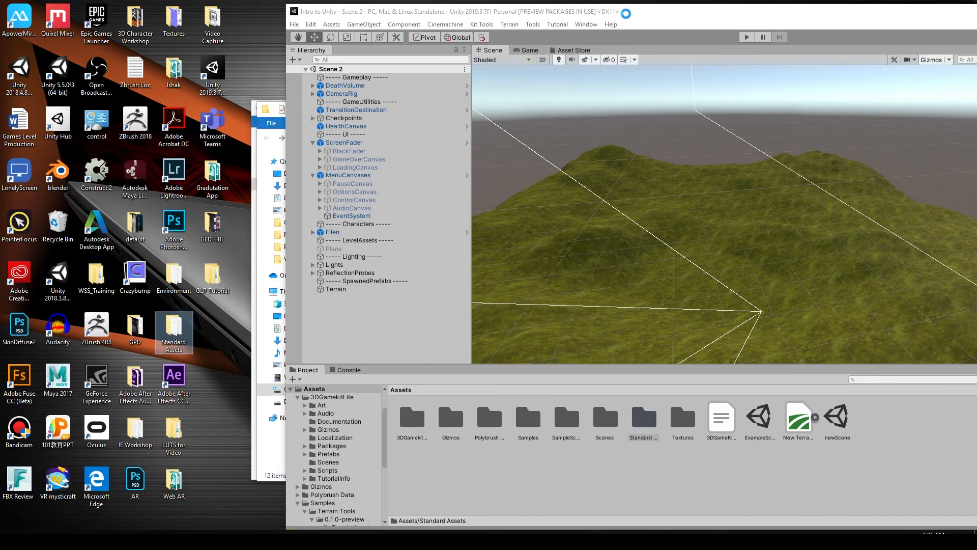
drag(627, 14, 597, 16)
click(718, 38)
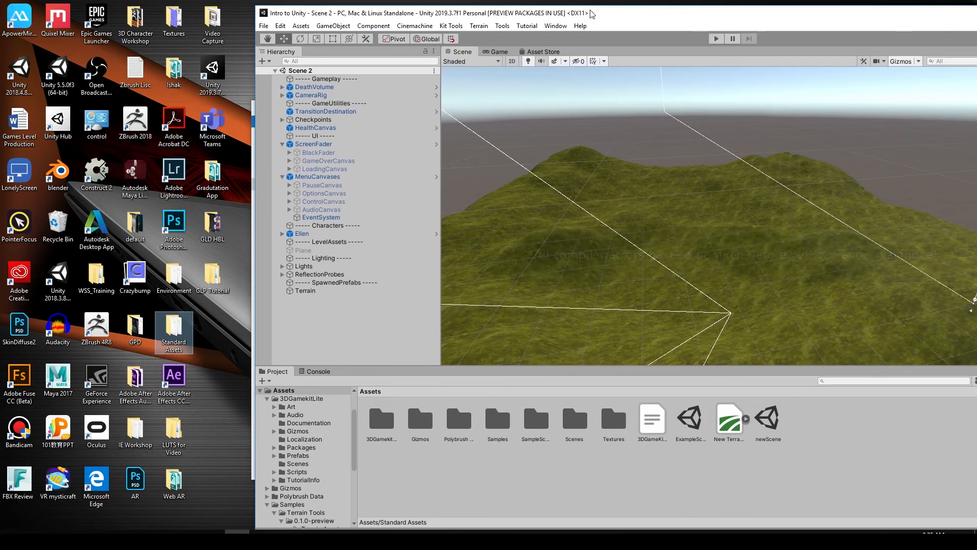
drag(592, 13, 541, 0)
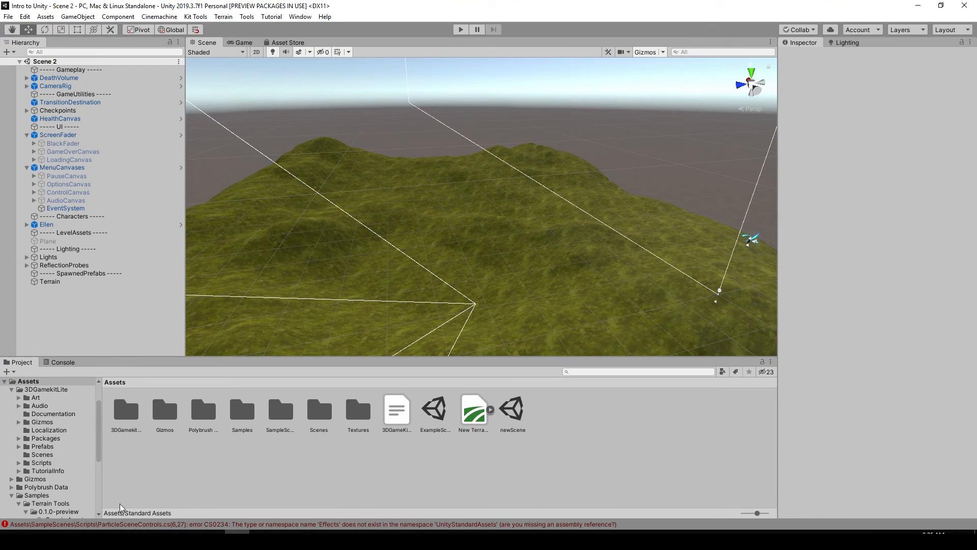
Step: Delete the SampleScenes folder from the project's Assets and confirm the deletion
click(290, 416)
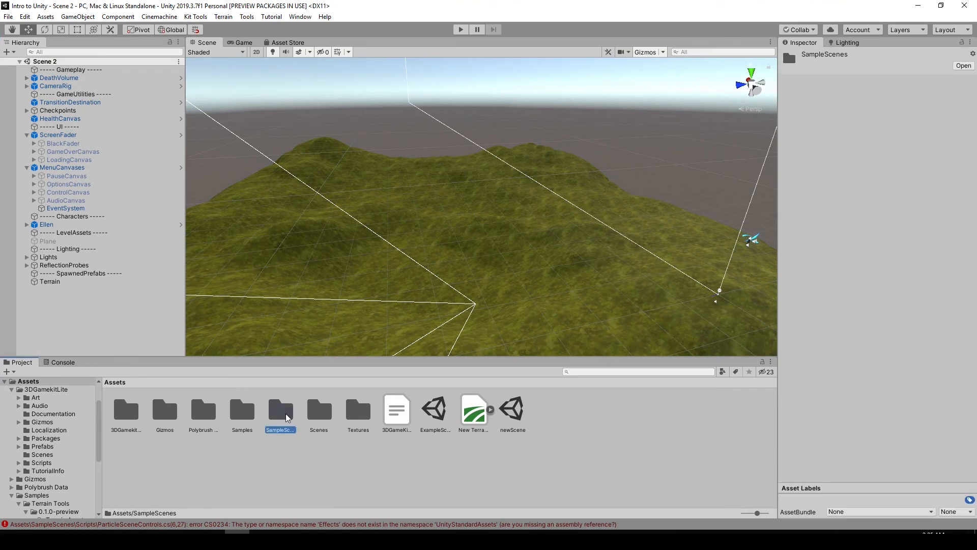
key(Delete)
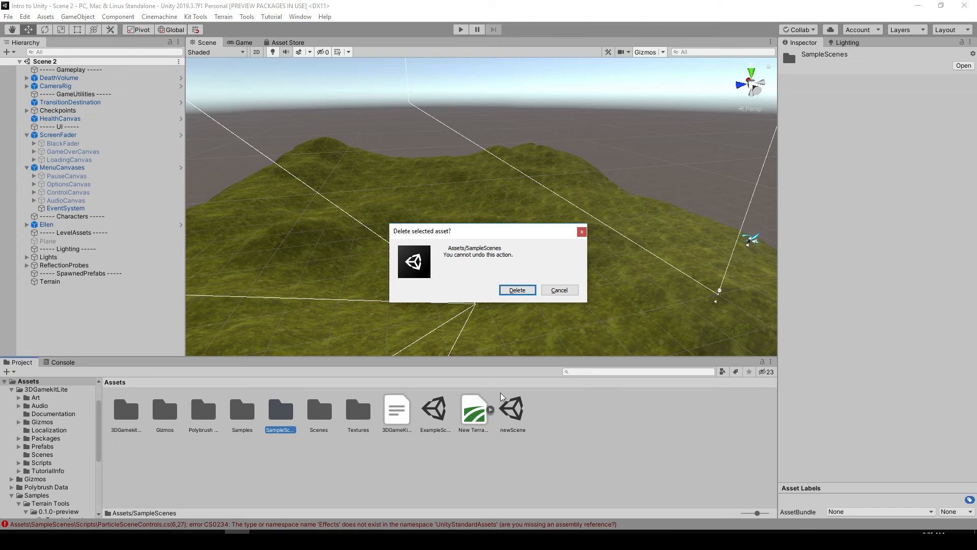
click(517, 289)
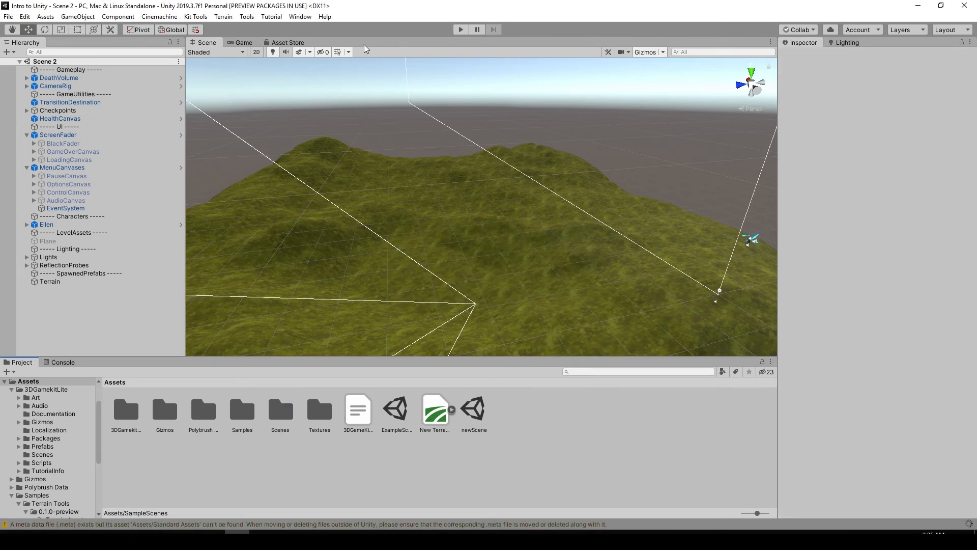
Step: Play-test Scene 2 by running and jumping with the character on the terrain, and leave play mode
click(460, 30)
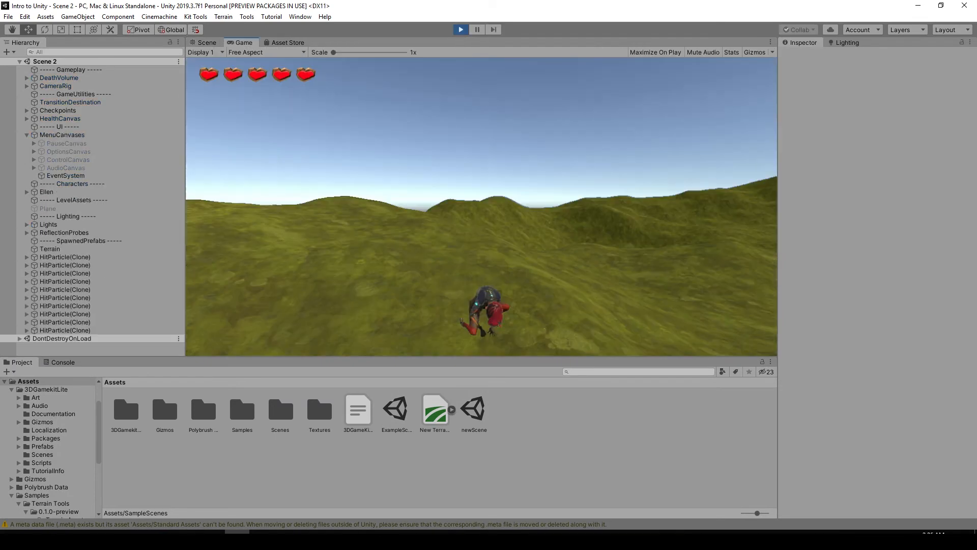
key(w)
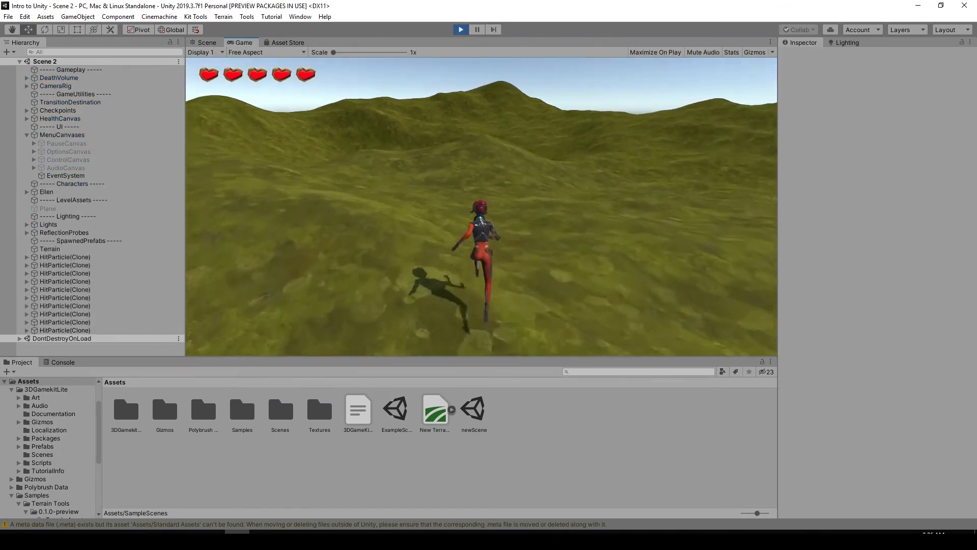
key(space)
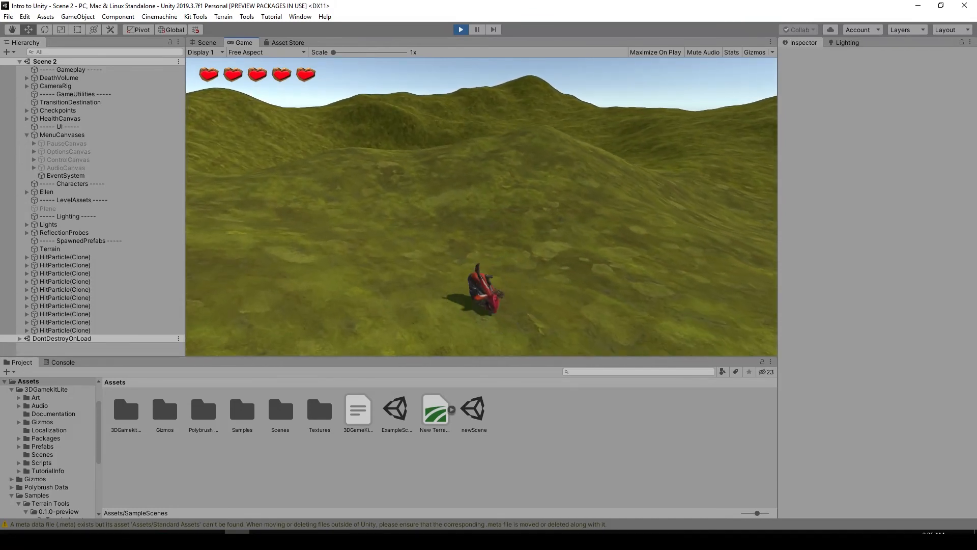
key(Escape)
click(466, 30)
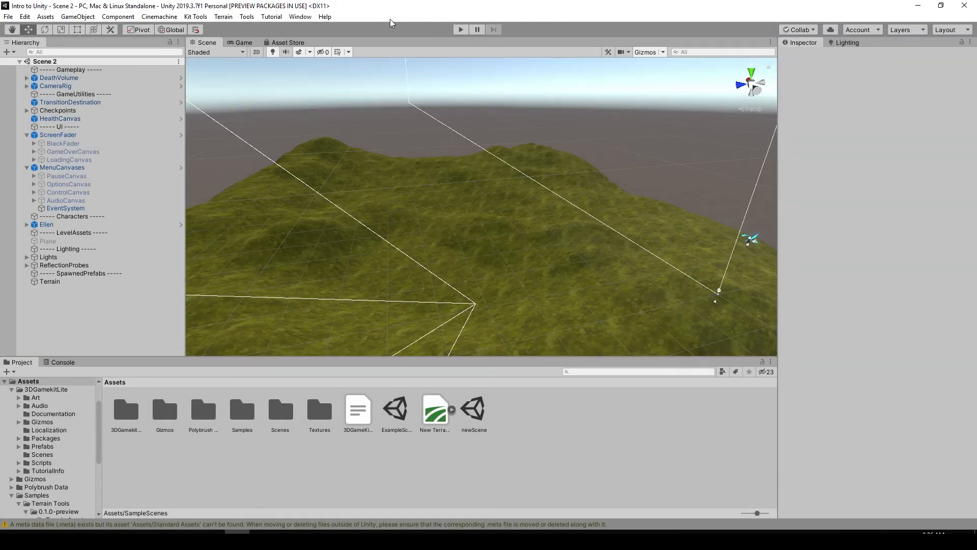
Step: Import the Environment folder from the desktop's Standard Assets folder into the project's Assets, and return the Unity editor to full screen
drag(414, 3, 667, 14)
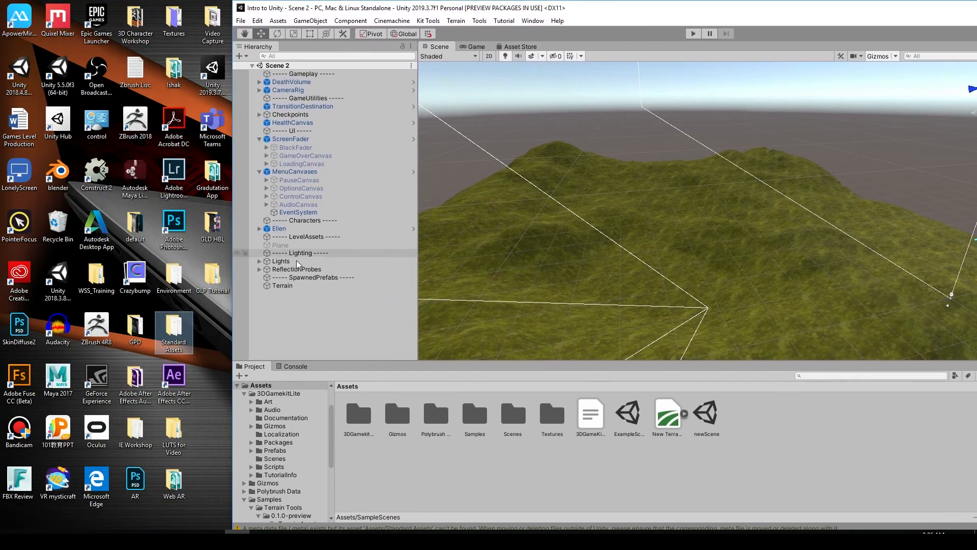
double_click(173, 333)
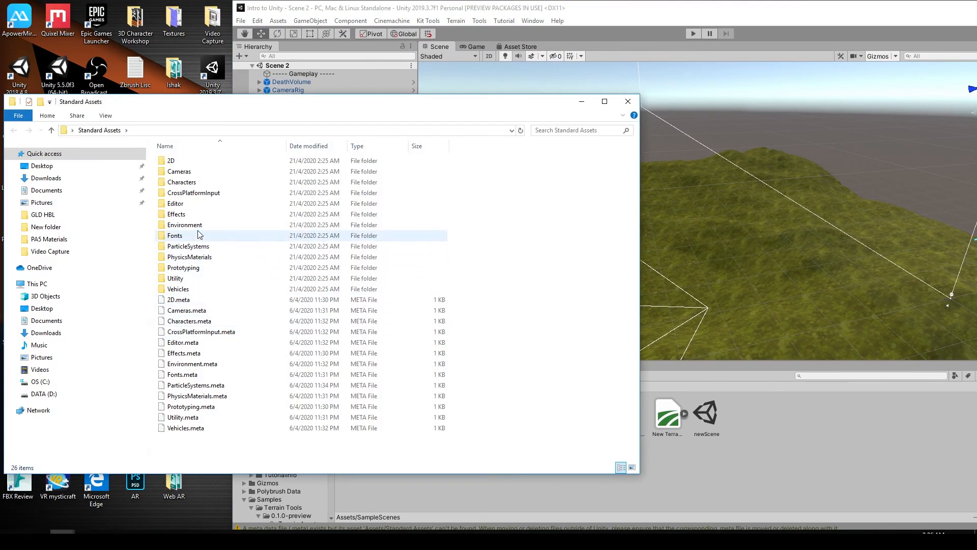
click(187, 228)
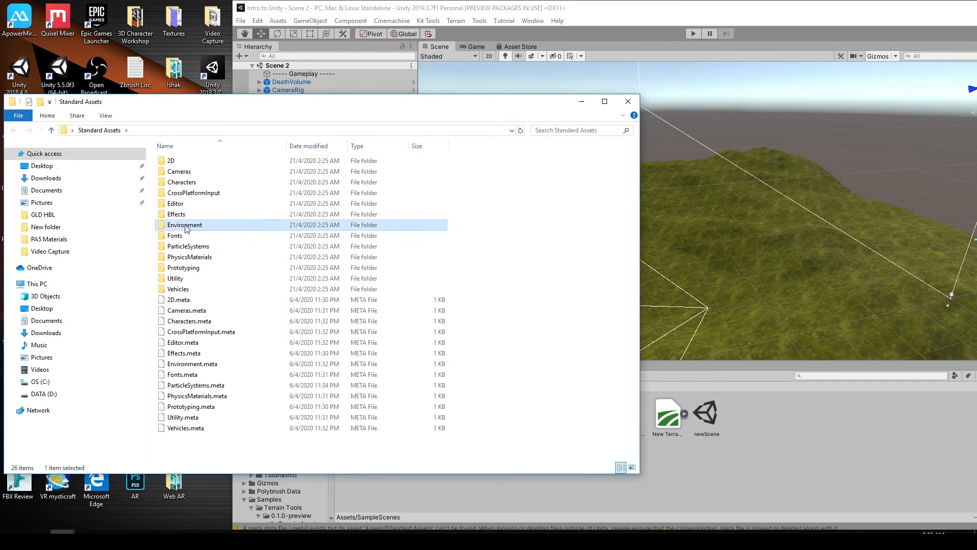
drag(187, 228, 771, 464)
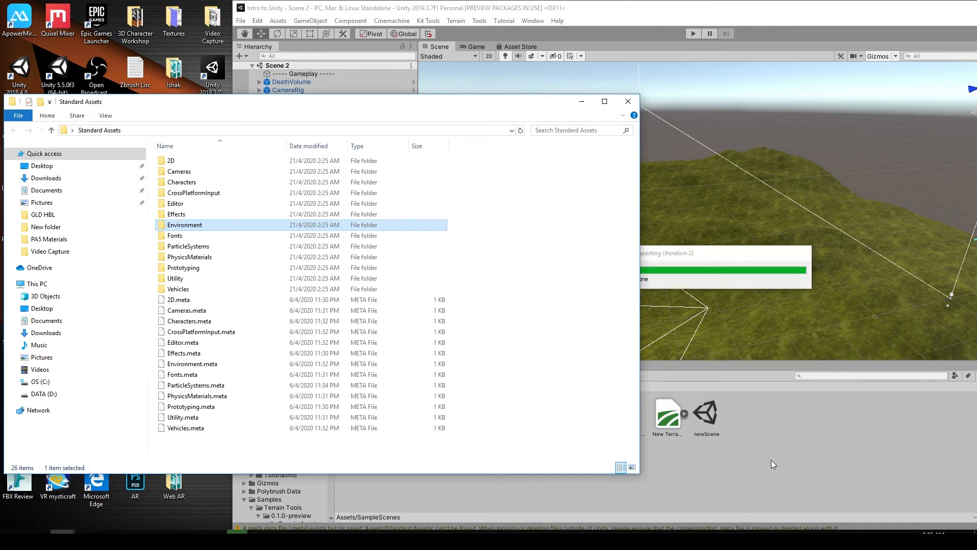
click(790, 23)
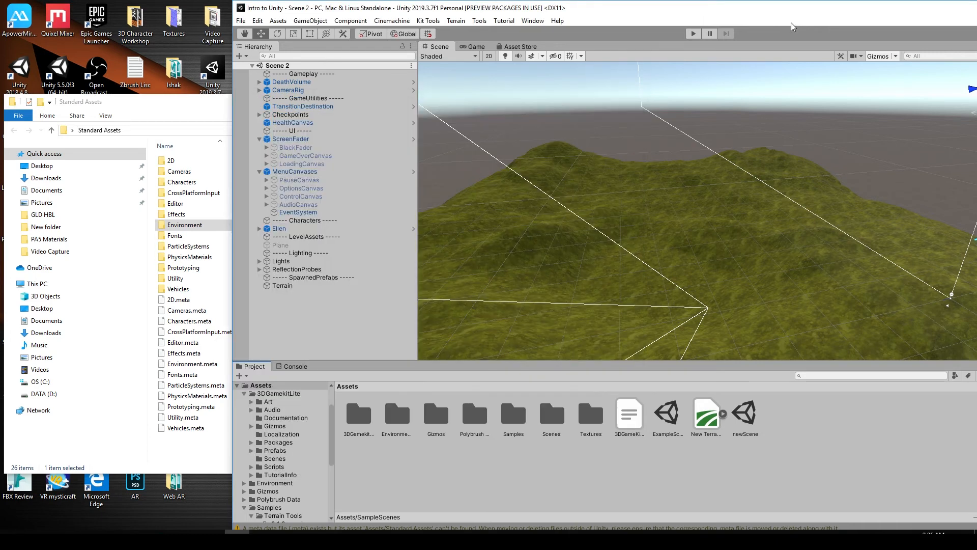
drag(738, 14, 560, 14)
drag(943, 11, 870, 11)
click(924, 9)
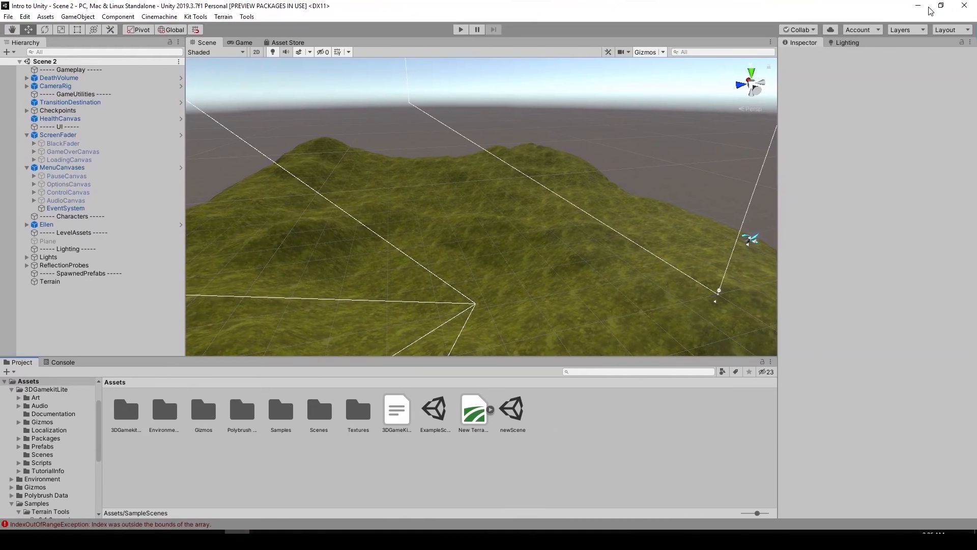
Step: Open the project folder Environment/Water/Water4/Prefabs and select the Water4Advanced prefab
double_click(165, 416)
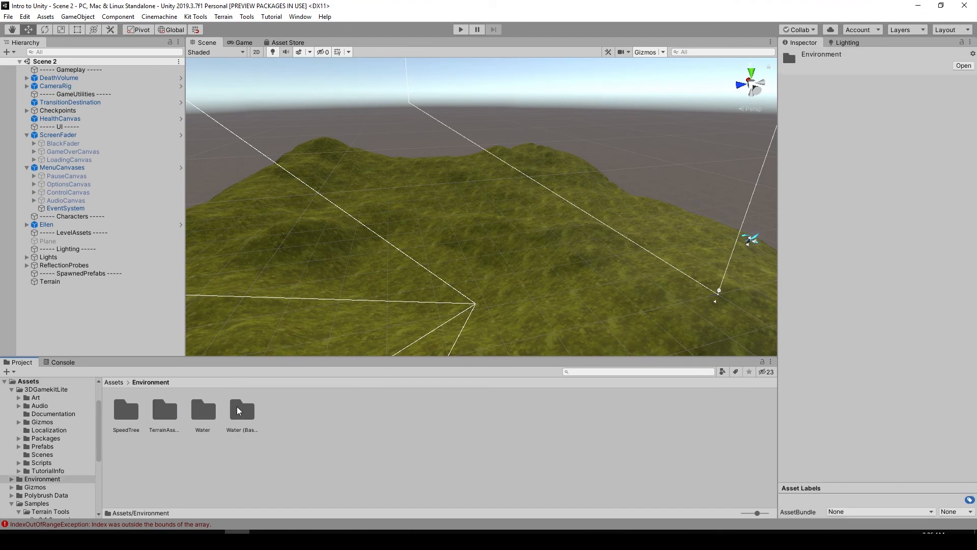
double_click(205, 409)
double_click(165, 410)
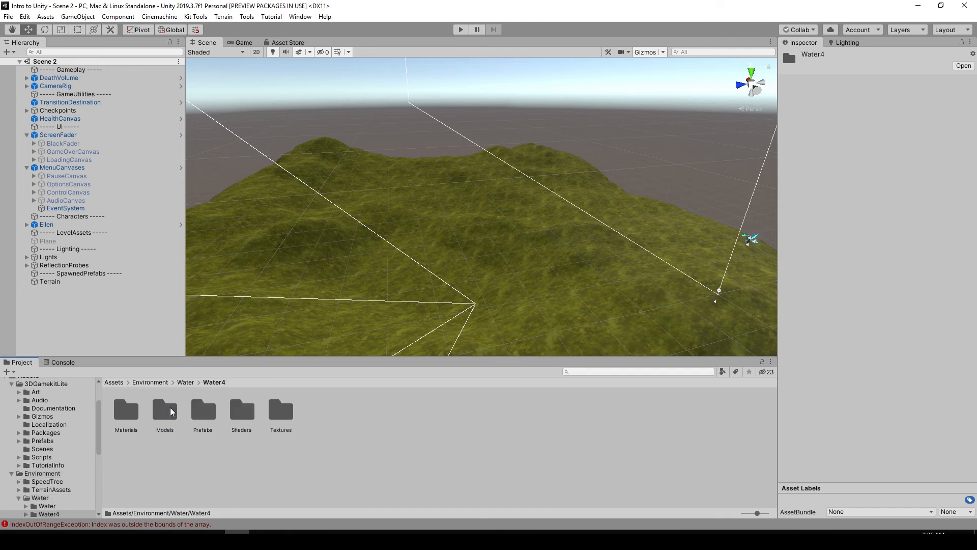
double_click(202, 413)
click(128, 412)
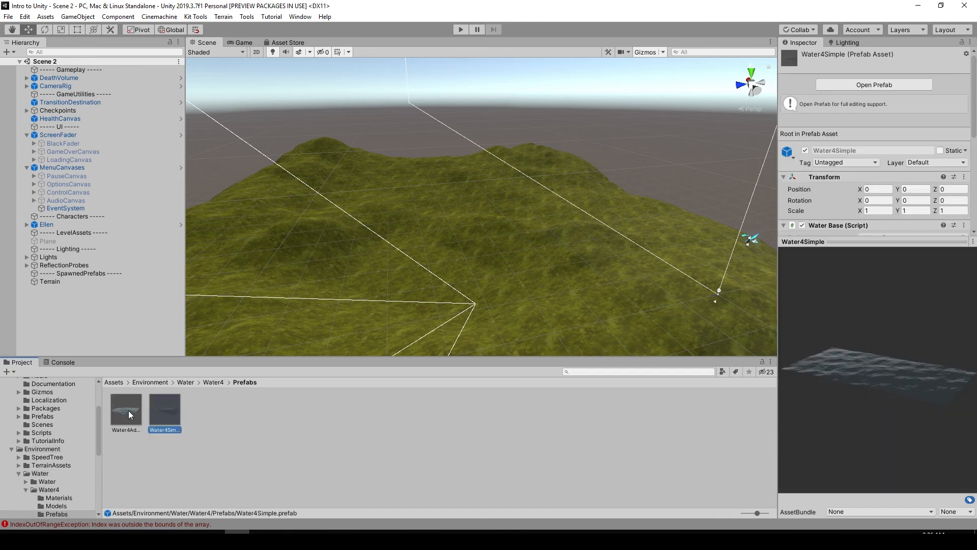
Step: Place a Water4Advanced prefab on the terrain in the scene at position 0, 0, 0
alt+drag(287, 277, 301, 275)
middle_drag(301, 274, 431, 212)
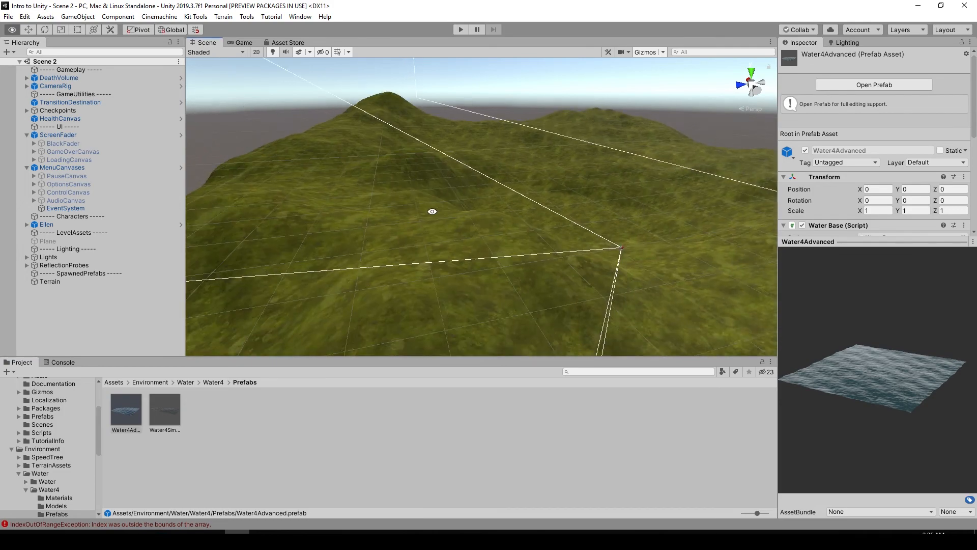
alt+drag(432, 212, 159, 378)
drag(130, 411, 600, 243)
middle_drag(600, 244, 490, 220)
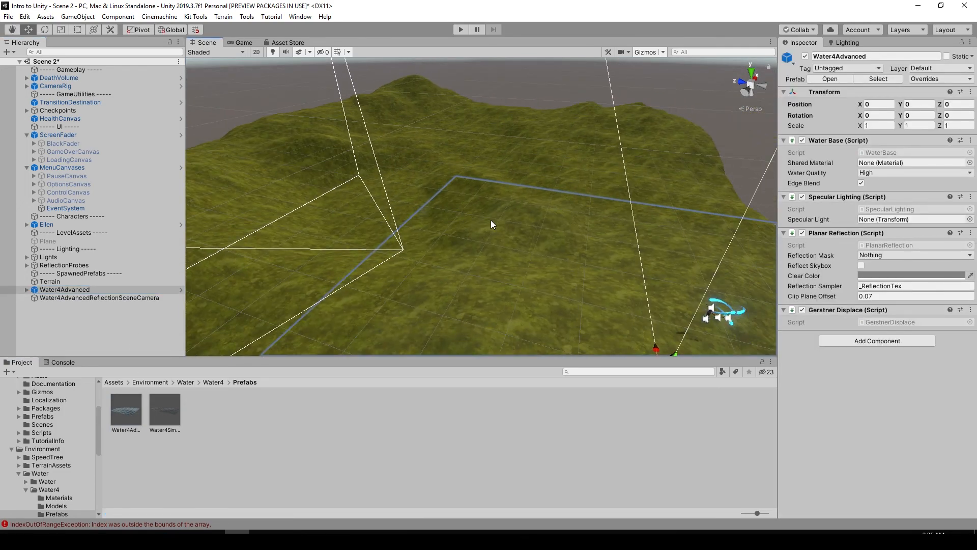
Step: Move the water plane over the terrain basin and raise it to about Y 6.9, Z 53.7
scroll(491, 219, down, 4)
drag(550, 304, 275, 202)
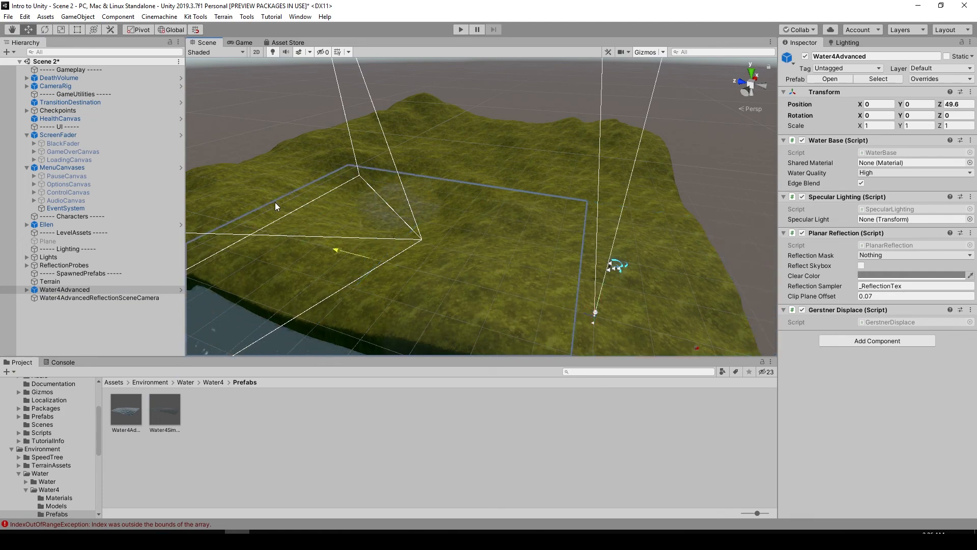
drag(361, 221, 363, 198)
alt+drag(349, 210, 404, 208)
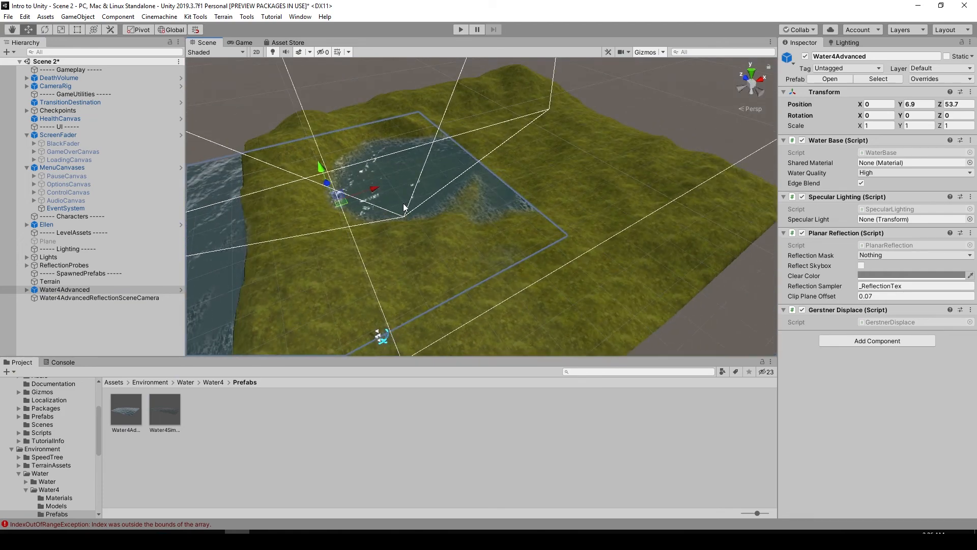
scroll(467, 151, up, 3)
Step: Scale the water plane uniformly to about 0.643 and reposition it in the basin at about X 26.6, Y 4.7
drag(467, 153, 589, 144)
key(r)
key(w)
click(502, 71)
alt+drag(502, 73, 617, 135)
click(548, 160)
alt+drag(547, 160, 526, 115)
drag(487, 163, 498, 163)
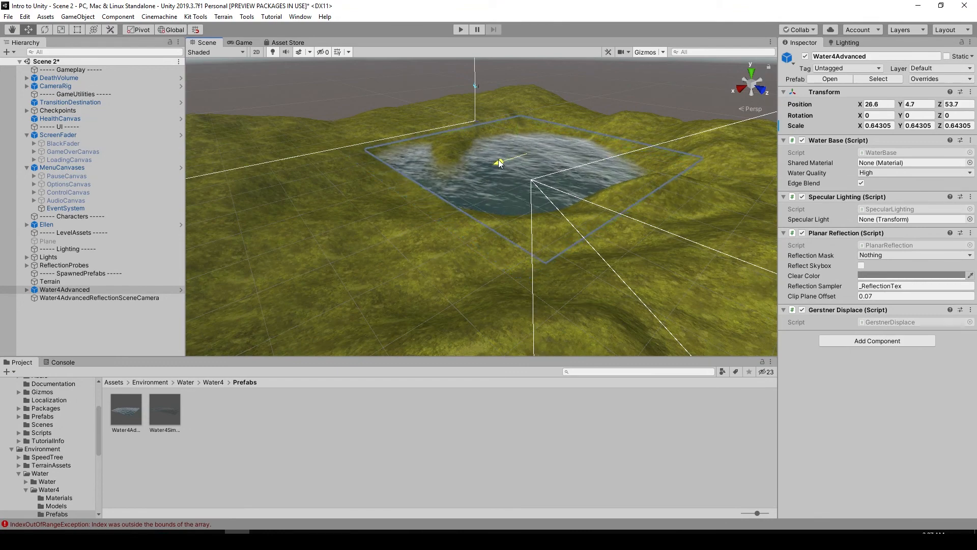
Step: Check the lake from other angles and adjust the water plane to about X 26.9, Y 5.2
click(612, 84)
alt+drag(612, 84, 393, 120)
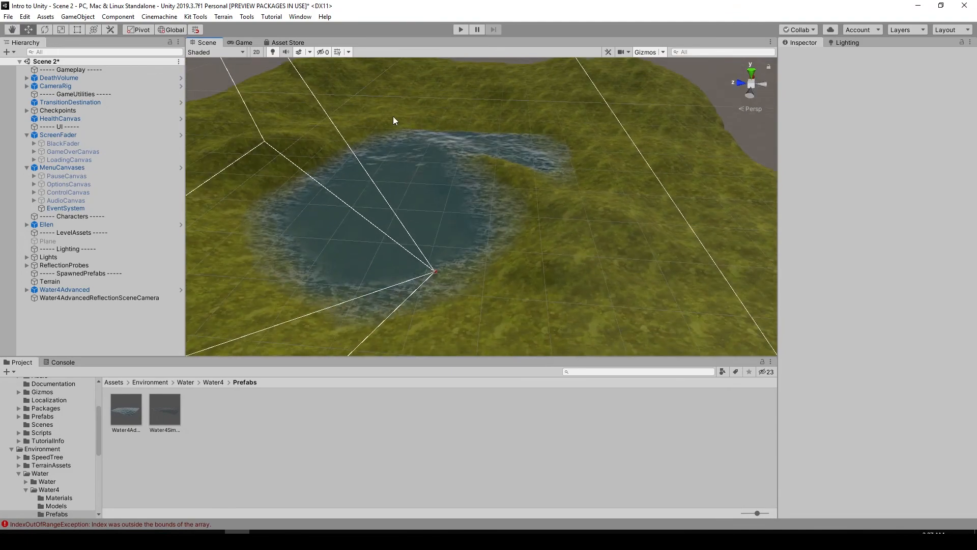
click(454, 134)
alt+drag(454, 135, 586, 163)
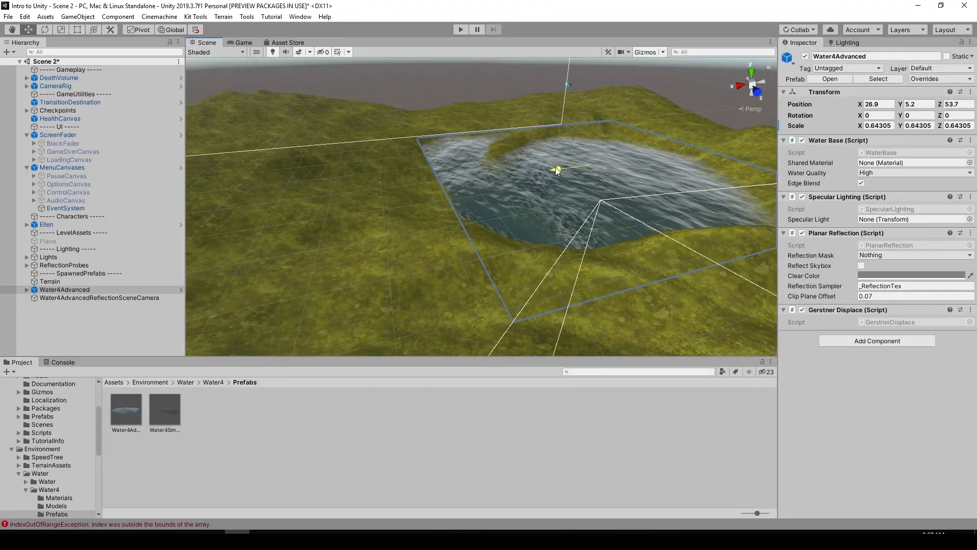
Step: Select the terrain around the lake and switch its painting tool to Raise or Lower Terrain
click(425, 140)
alt+drag(425, 140, 560, 129)
click(559, 129)
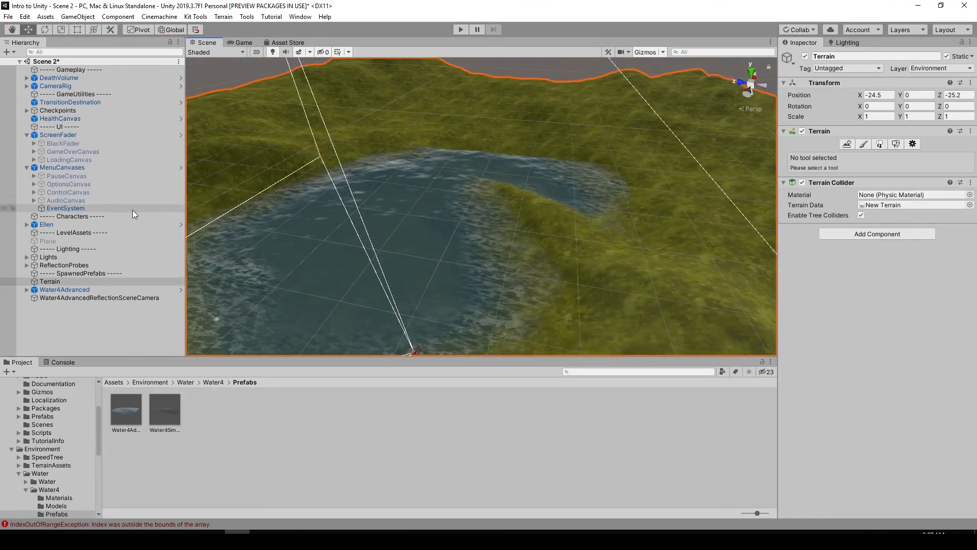
click(863, 145)
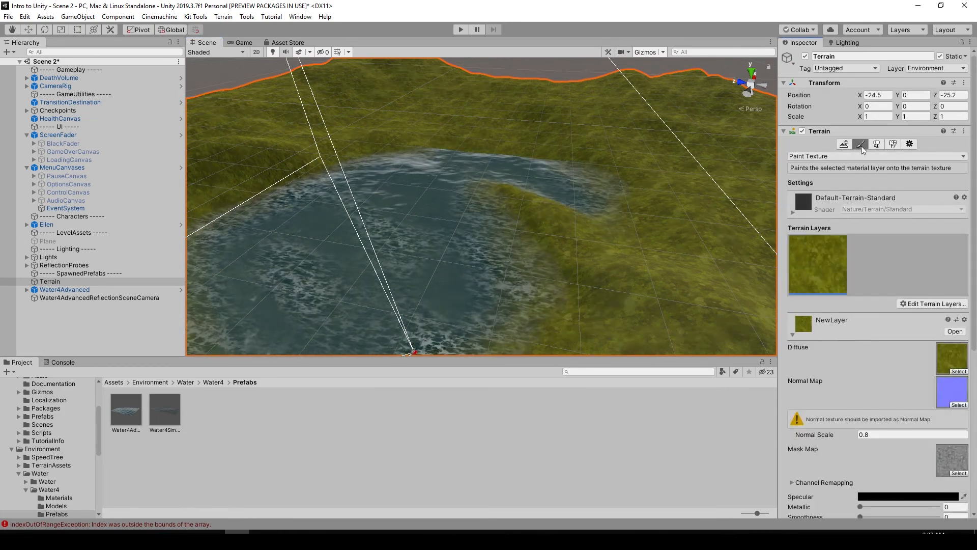
click(860, 155)
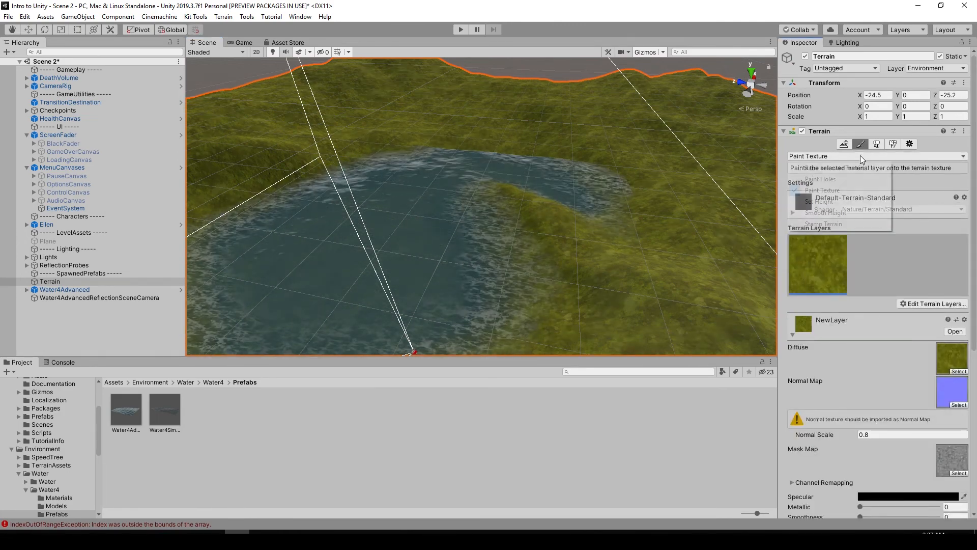
click(851, 169)
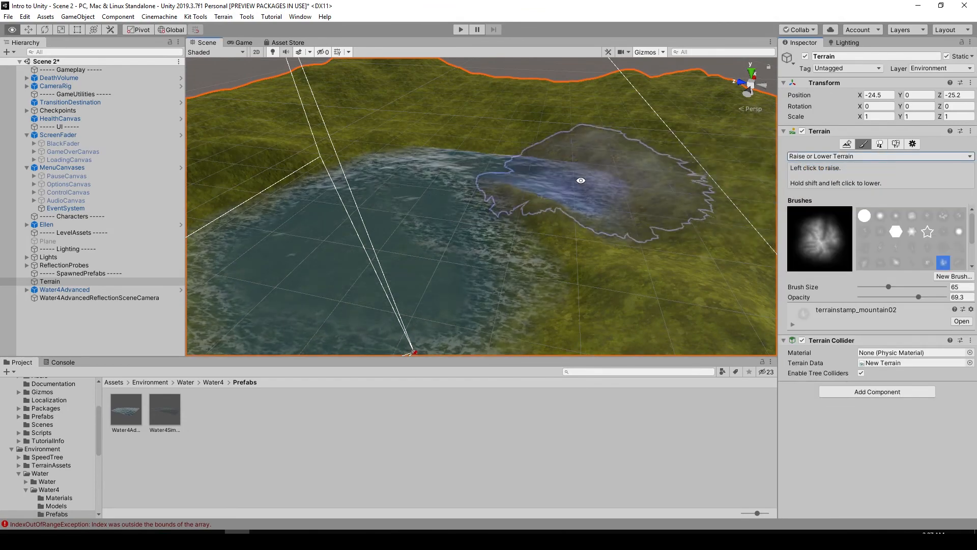
Step: Sculpt the terrain around the lake's shore and side inlet using the mountain01 and mountain02 stamp brushes at size 41
alt+drag(580, 181, 458, 191)
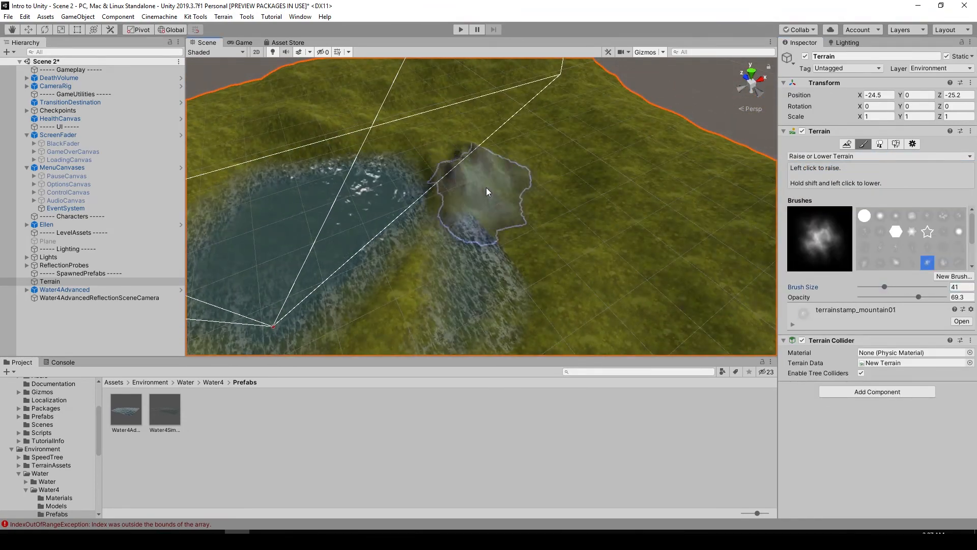
alt+drag(486, 191, 531, 176)
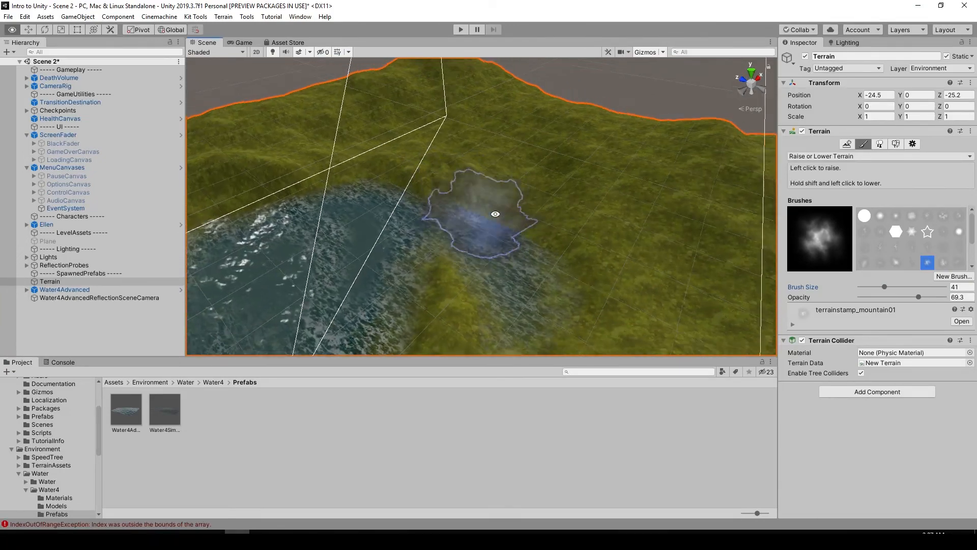
alt+drag(497, 212, 506, 209)
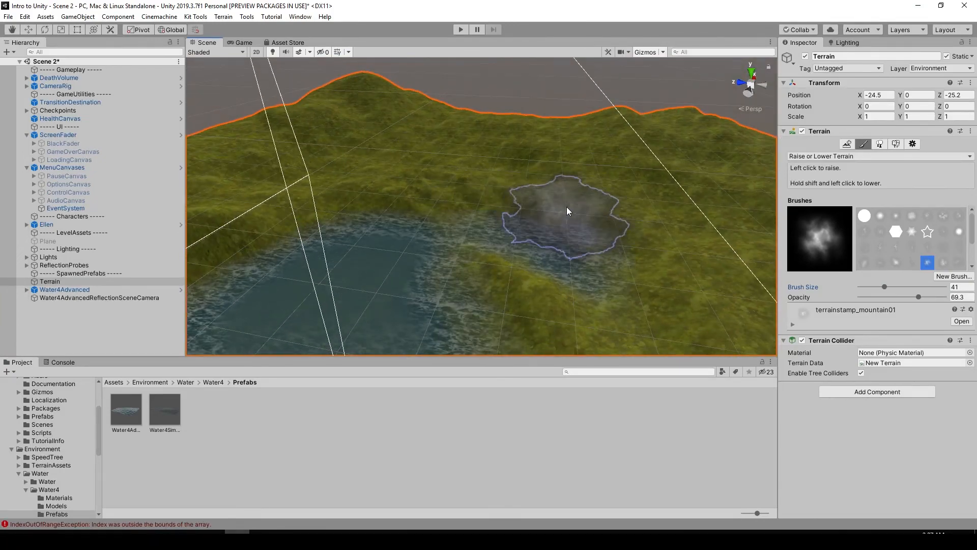
mouse_move(569, 210)
alt+mouse_down()
mouse_move(599, 181)
mouse_move(535, 163)
mouse_move(392, 155)
mouse_move(416, 153)
alt+mouse_up()
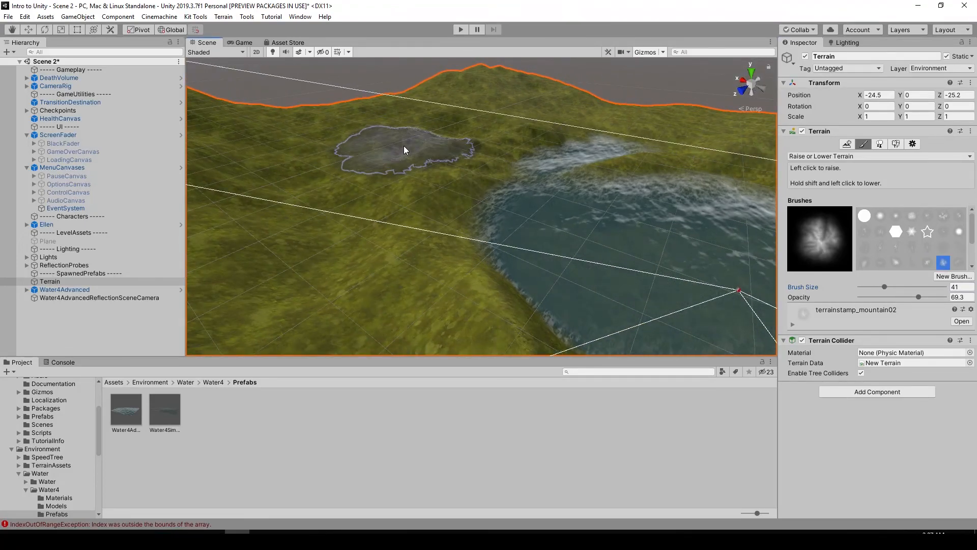
alt+drag(440, 132, 410, 167)
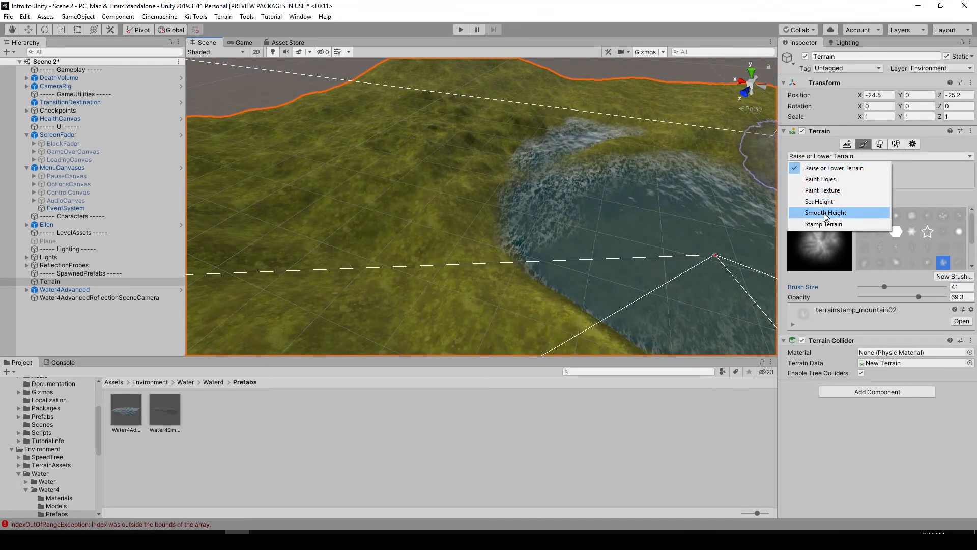
Step: Smooth the height of the slopes beside the lake using the mountain02 brush at size 41 and opacity 69.3
click(826, 217)
alt+drag(605, 158, 468, 173)
mouse_move(449, 122)
mouse_down()
mouse_move(592, 122)
mouse_move(649, 138)
mouse_up()
middle_drag(592, 104, 605, 156)
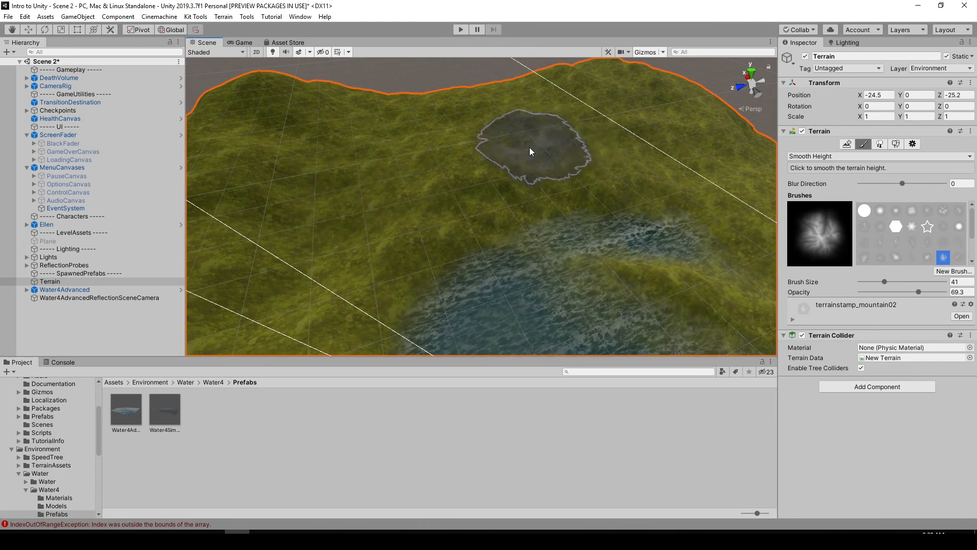
mouse_move(596, 158)
alt+mouse_down()
mouse_move(570, 142)
mouse_move(603, 128)
mouse_move(539, 212)
alt+mouse_up()
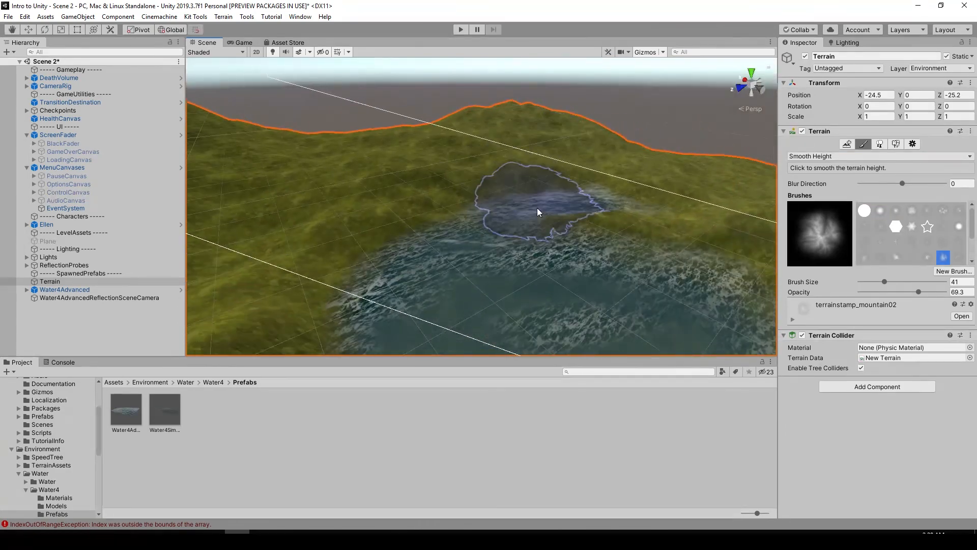
Step: Reselect the terrain, set its painting tool back to Raise or Lower Terrain and reshape the banks around the lake and inlet
key(w)
scroll(546, 163, down, 3)
click(602, 111)
mouse_move(602, 111)
alt+mouse_down()
mouse_move(621, 172)
mouse_move(543, 157)
mouse_move(488, 178)
mouse_move(504, 191)
mouse_move(494, 212)
mouse_move(621, 224)
mouse_move(590, 222)
mouse_move(576, 198)
alt+mouse_up()
click(563, 199)
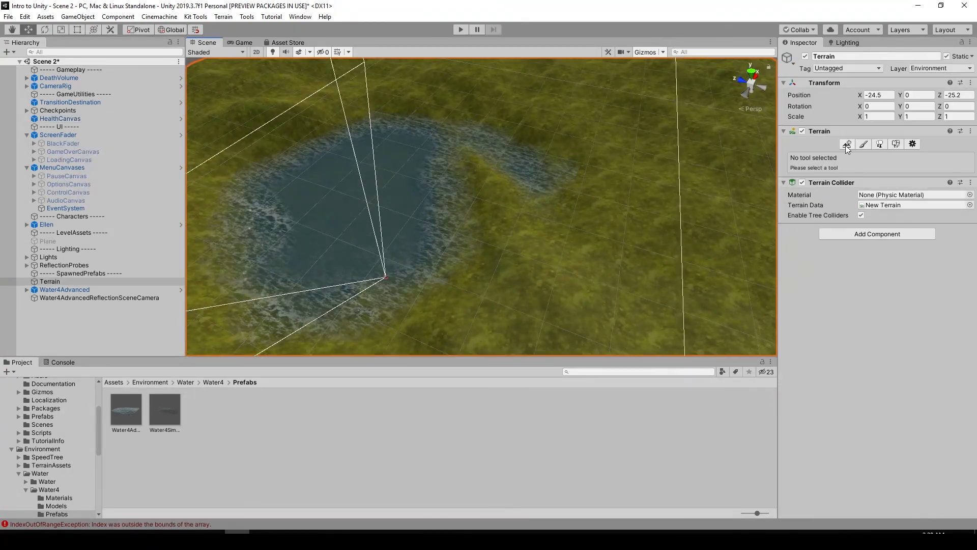
click(864, 145)
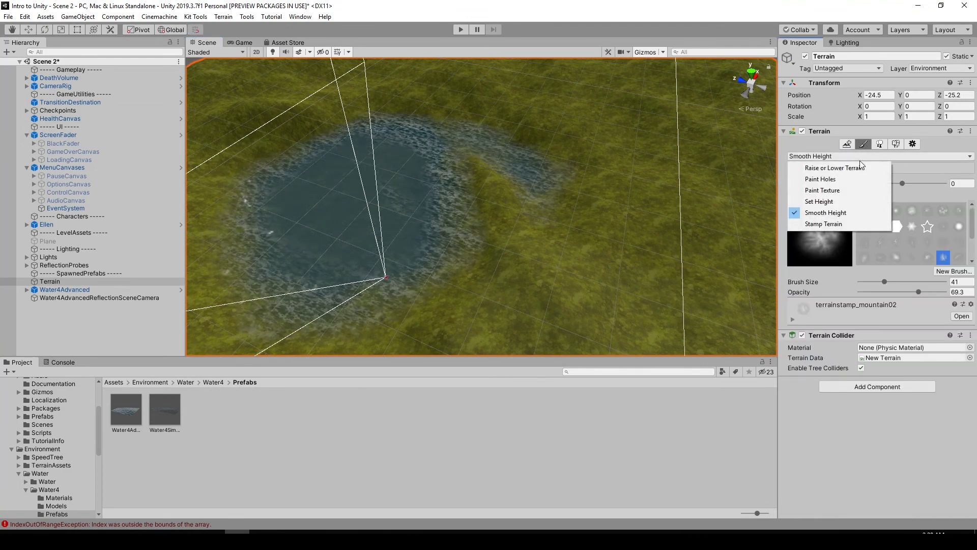
click(850, 171)
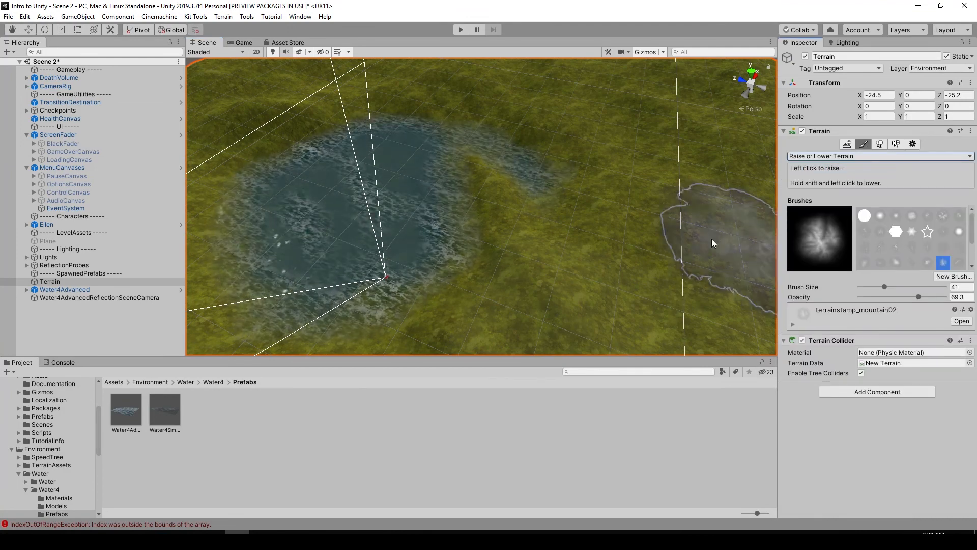
mouse_move(559, 216)
alt+mouse_down()
mouse_move(661, 170)
mouse_move(621, 168)
mouse_move(674, 167)
alt+mouse_up()
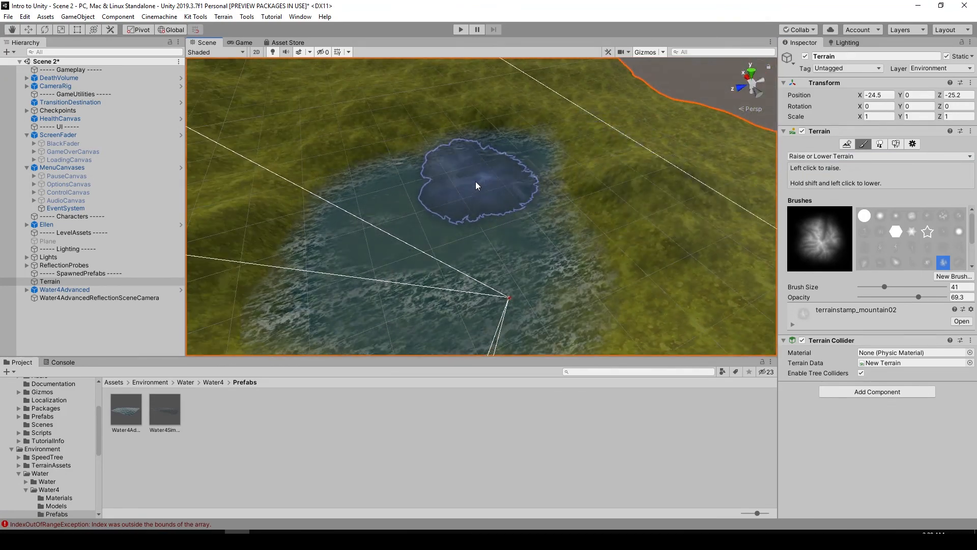
alt+drag(475, 183, 709, 157)
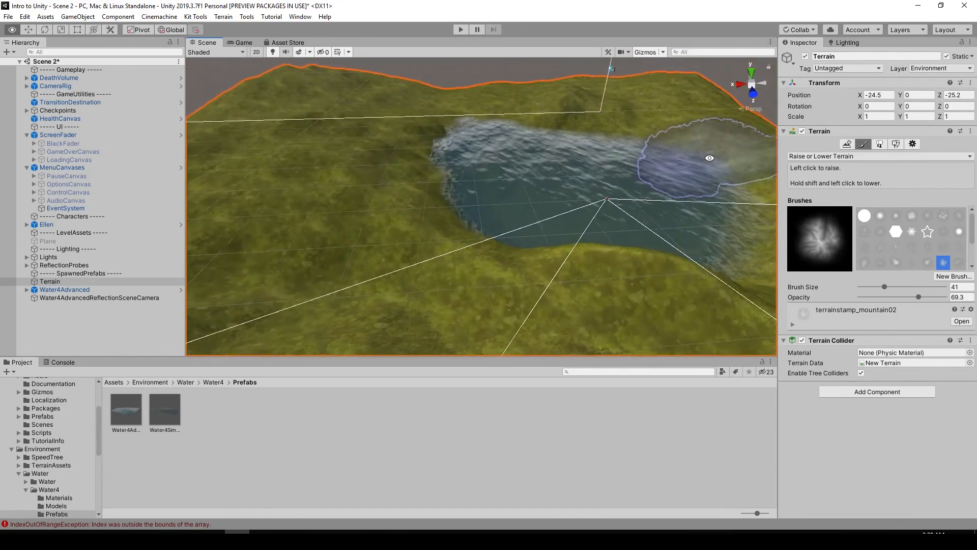
mouse_move(572, 157)
alt+mouse_down()
mouse_move(543, 196)
mouse_move(527, 163)
mouse_move(458, 156)
mouse_move(361, 104)
alt+mouse_up()
Step: Leave terrain painting and examine the reshaped lake and surrounding hills from farther away and several angles
key(w)
scroll(539, 116, down, 7)
click(560, 126)
alt+drag(560, 126, 504, 158)
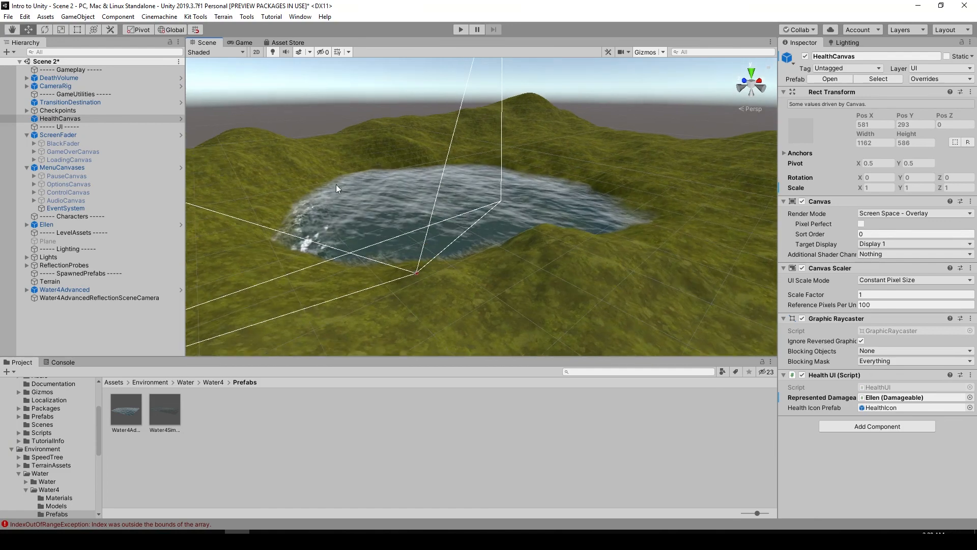
scroll(481, 201, down, 2)
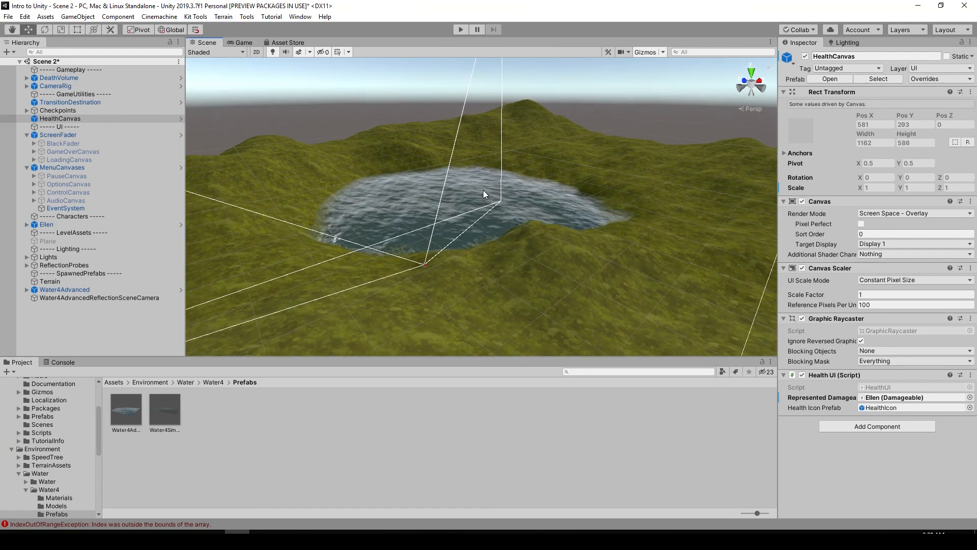
scroll(483, 191, down, 2)
alt+drag(489, 187, 642, 158)
alt+drag(482, 212, 472, 66)
Step: Play the scene and run the character over the hills into the lake basin and out again, jumping along the way
click(461, 30)
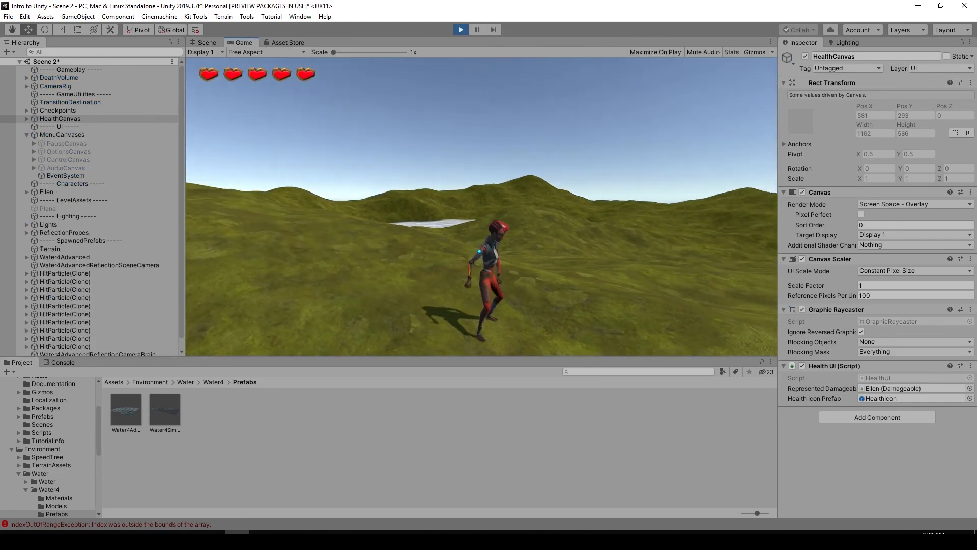
key(w)
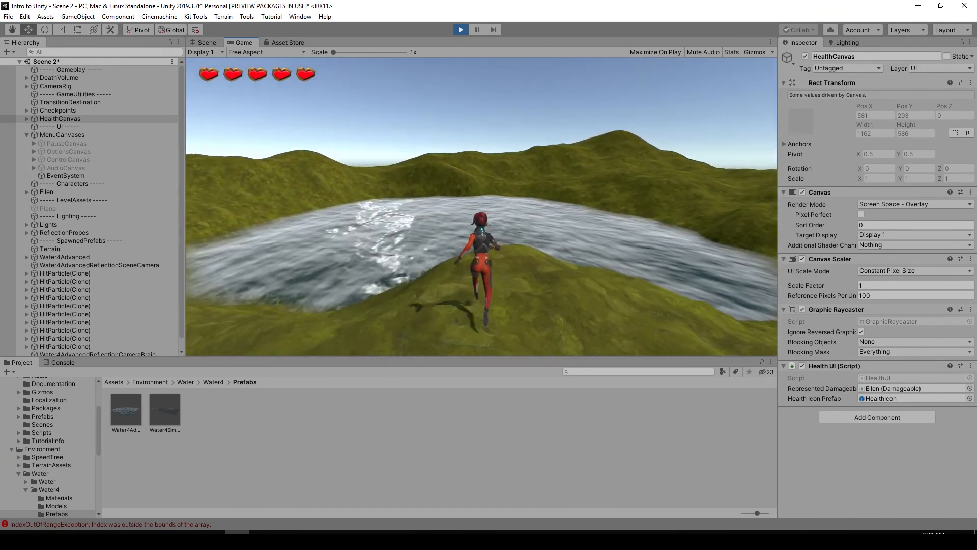
key(w)
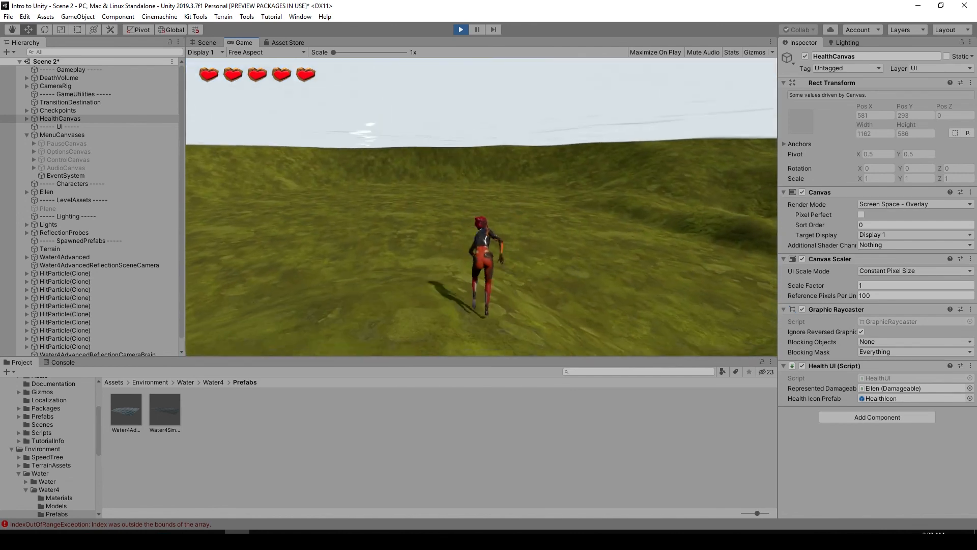
key(w)
key(space)
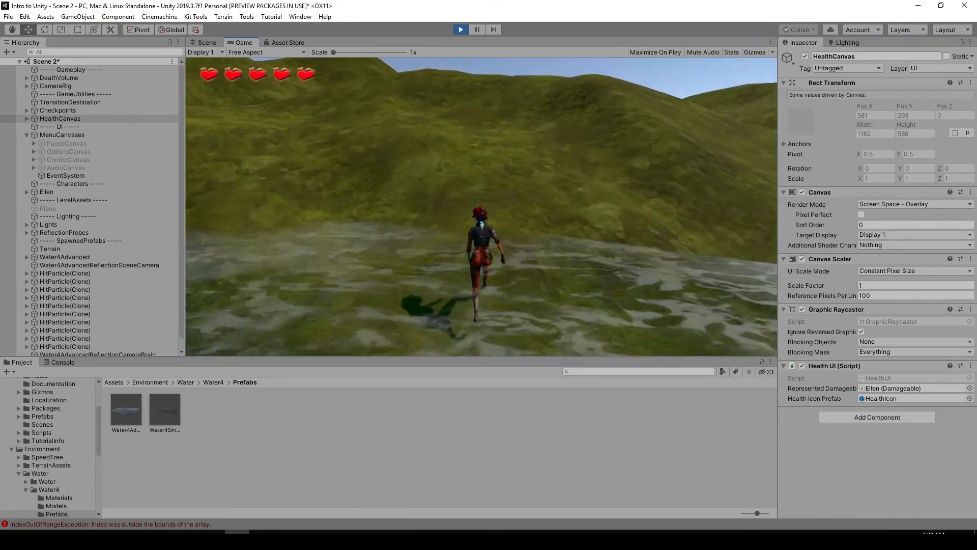
key(space)
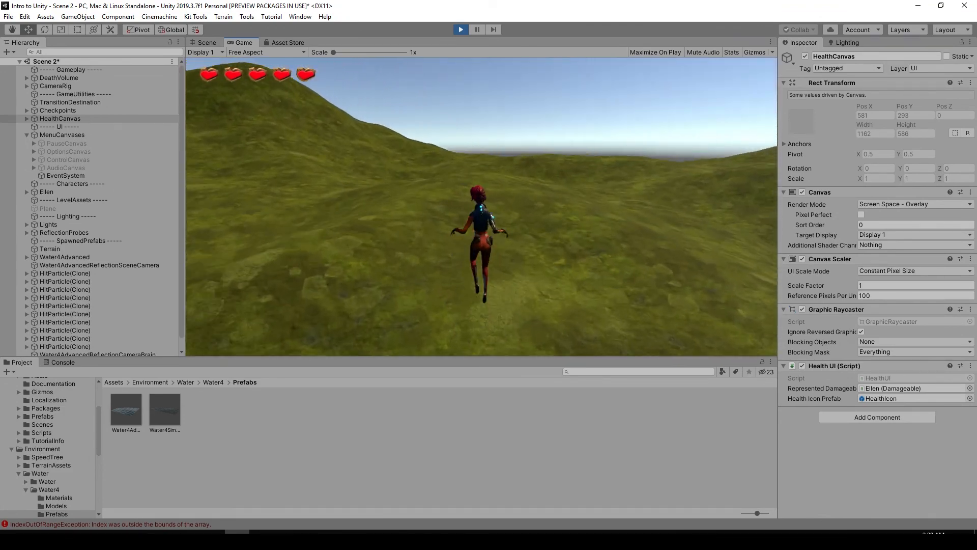